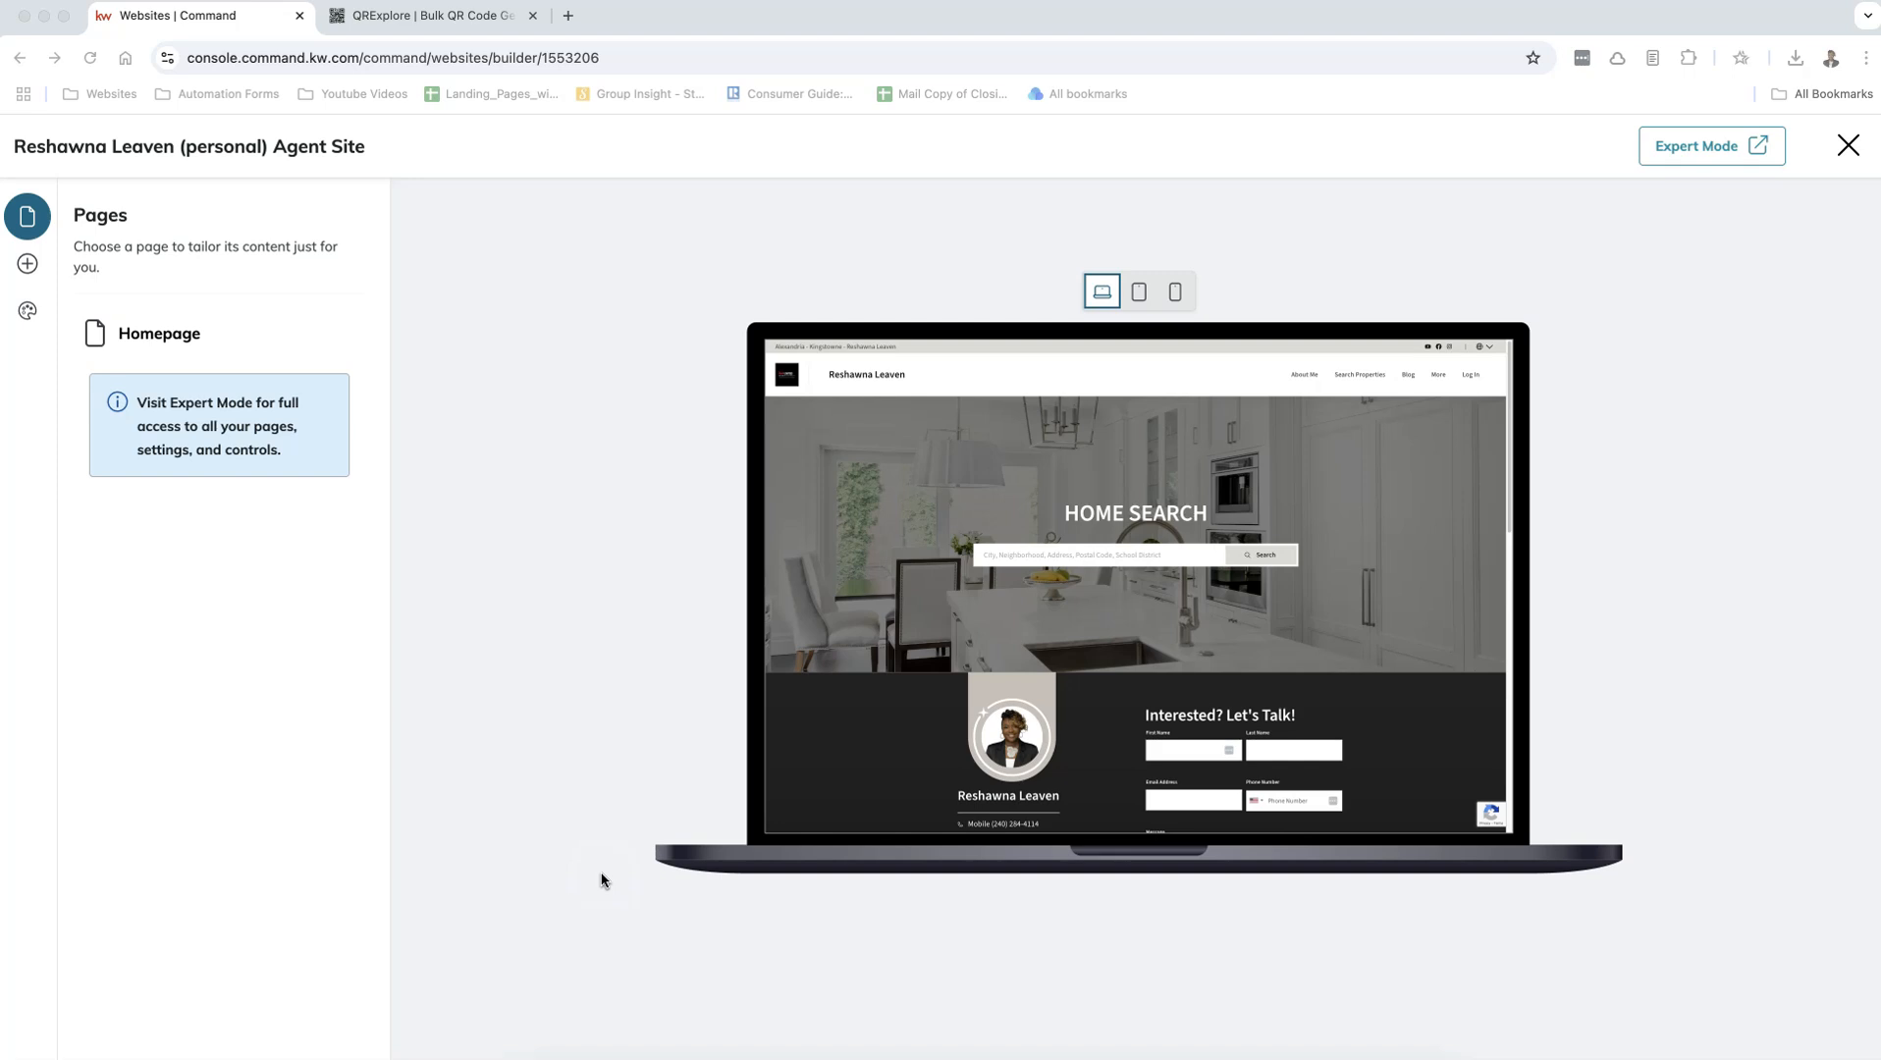
Step: Return to the Websites overview, open the agent site for editing and launch its Expert Mode
{"action": "left_click", "coordinate": [393, 861]}
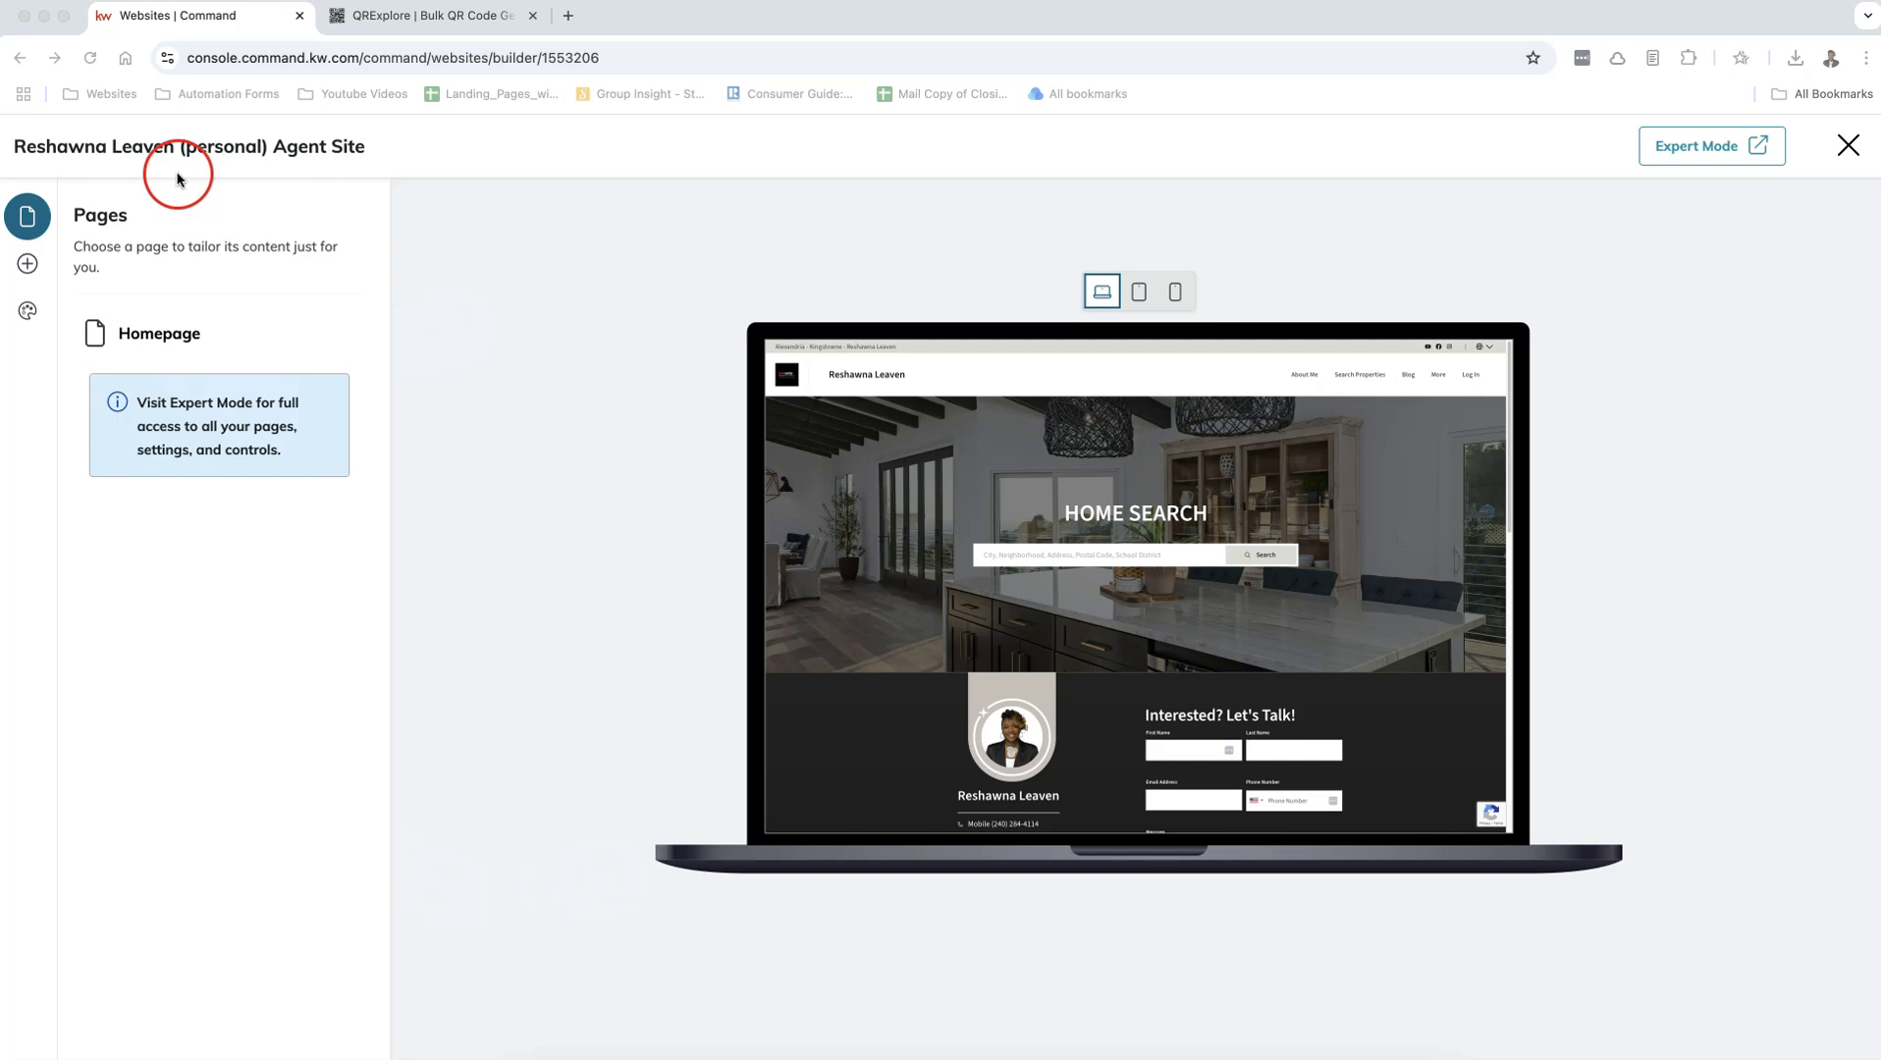
{"action": "left_click", "coordinate": [19, 58]}
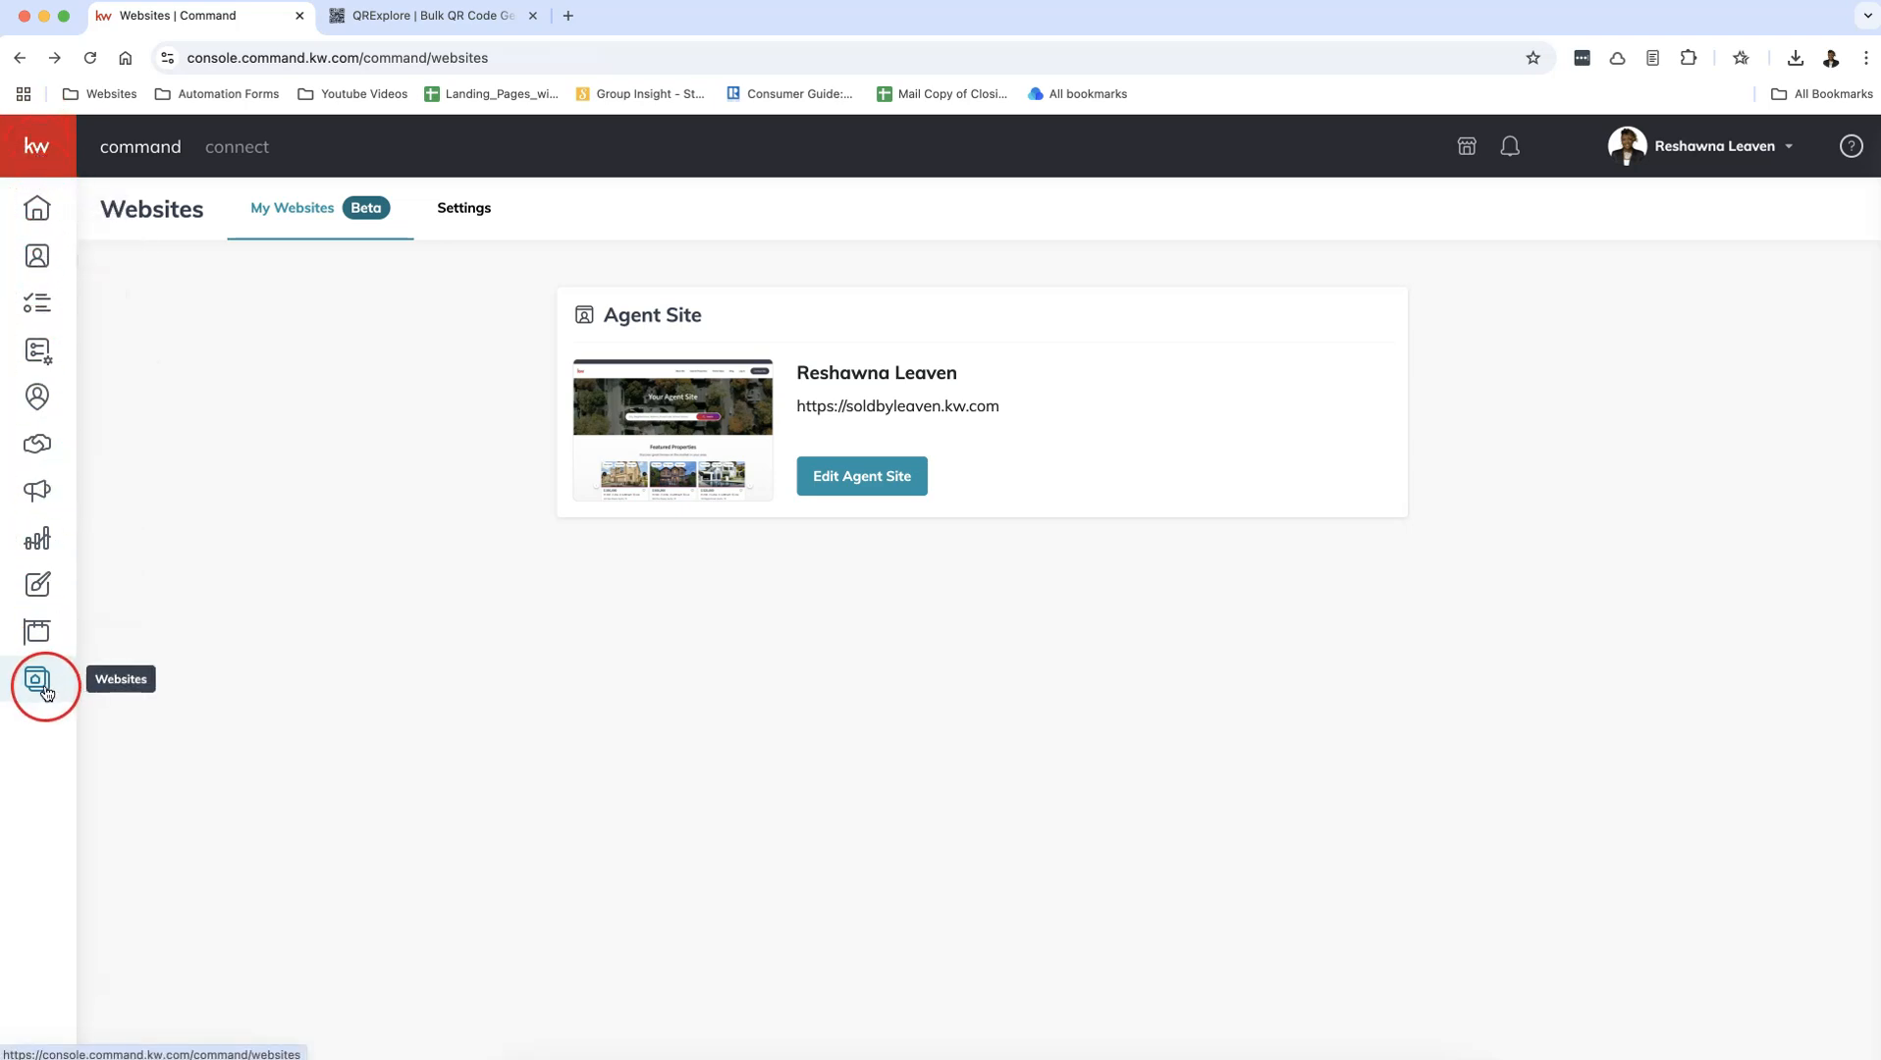
{"action": "left_click", "coordinate": [886, 475]}
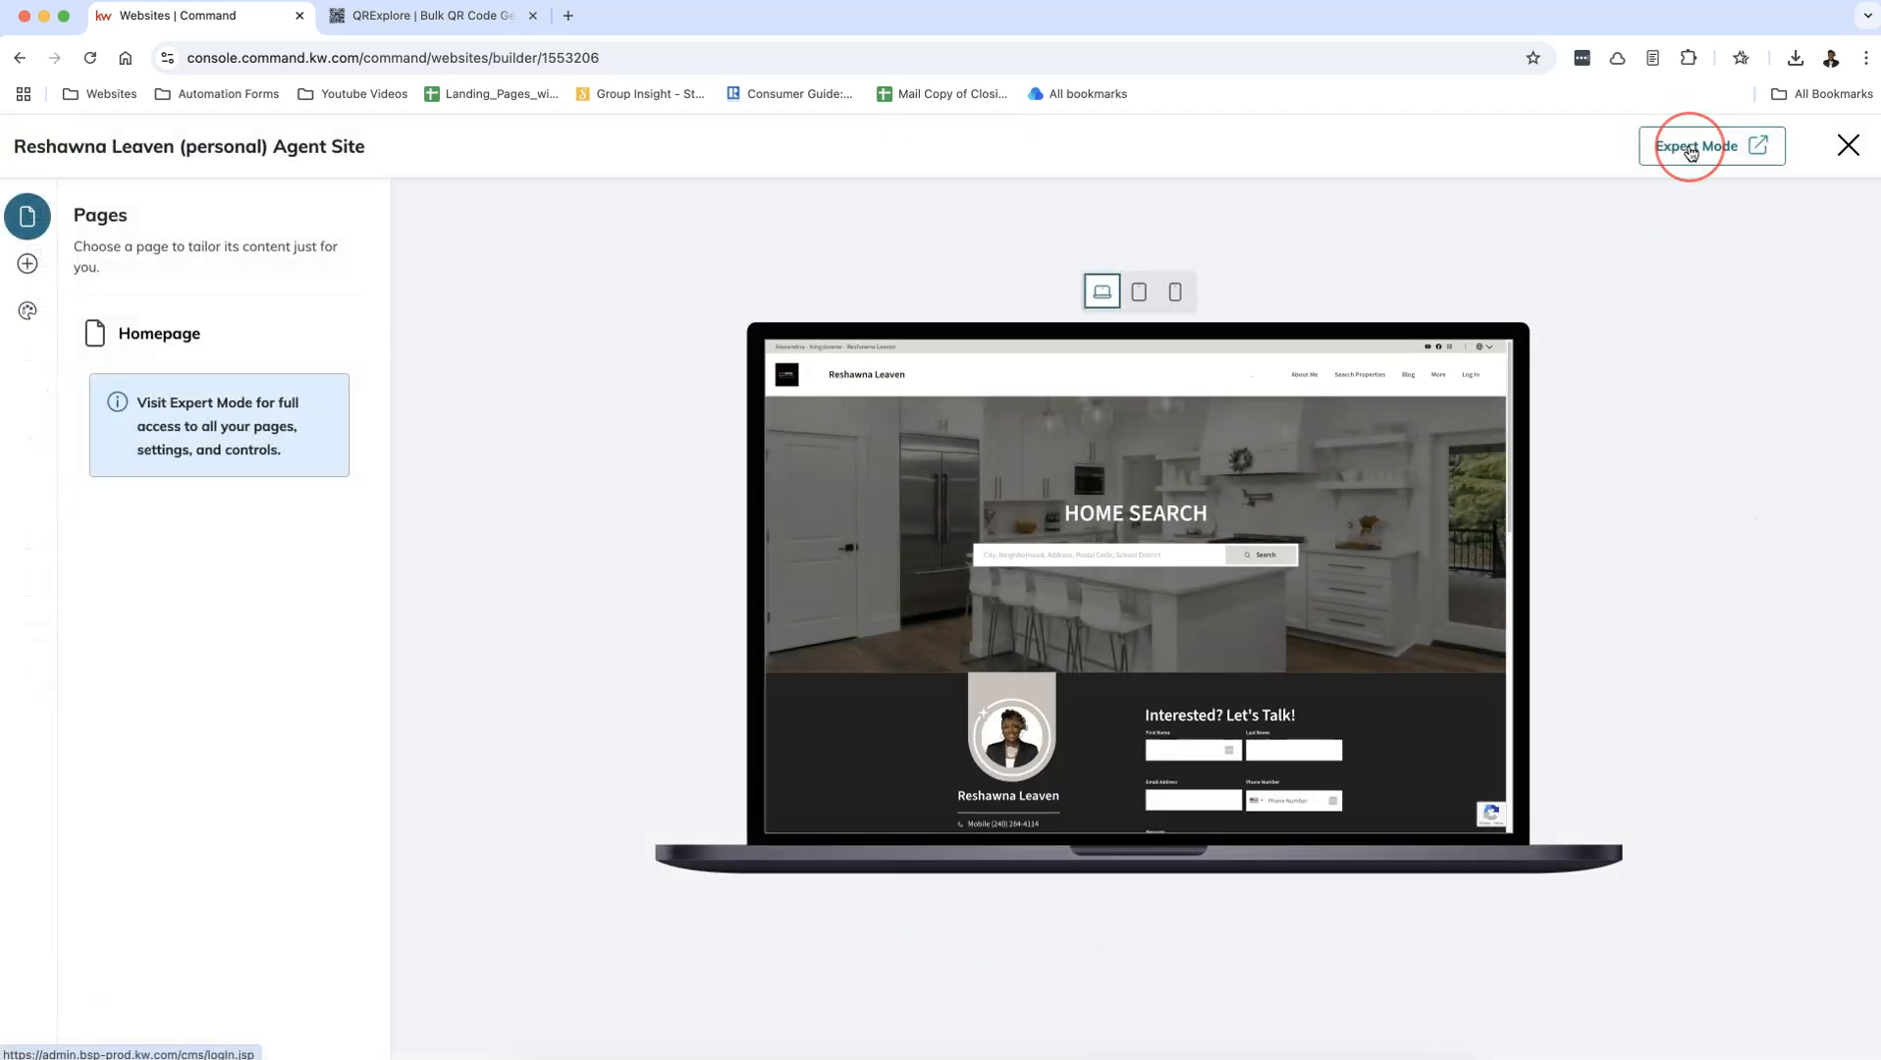
{"action": "left_click", "coordinate": [1690, 153]}
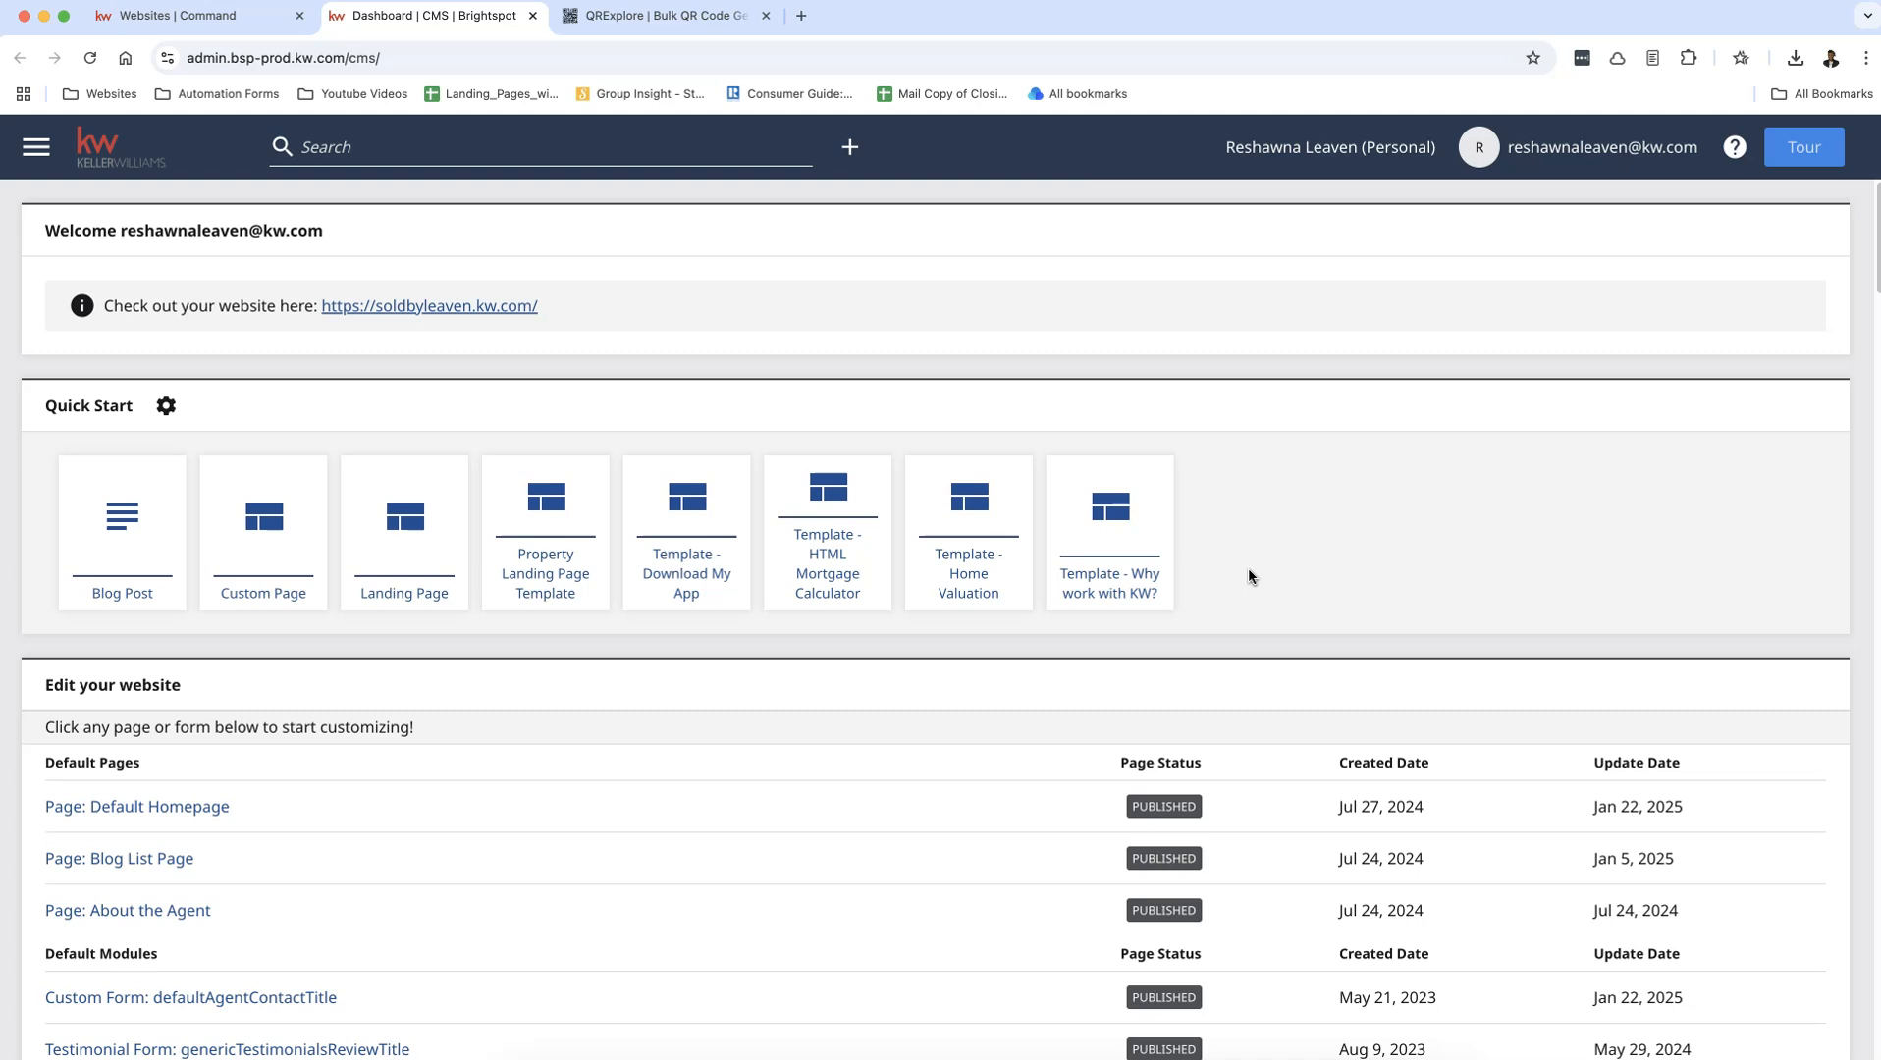
Step: Create a new Landing Page from Quick Start and enter the property's street address as its title
{"action": "scroll", "coordinate": [1306, 574], "scroll_direction": "down", "scroll_amount": 1}
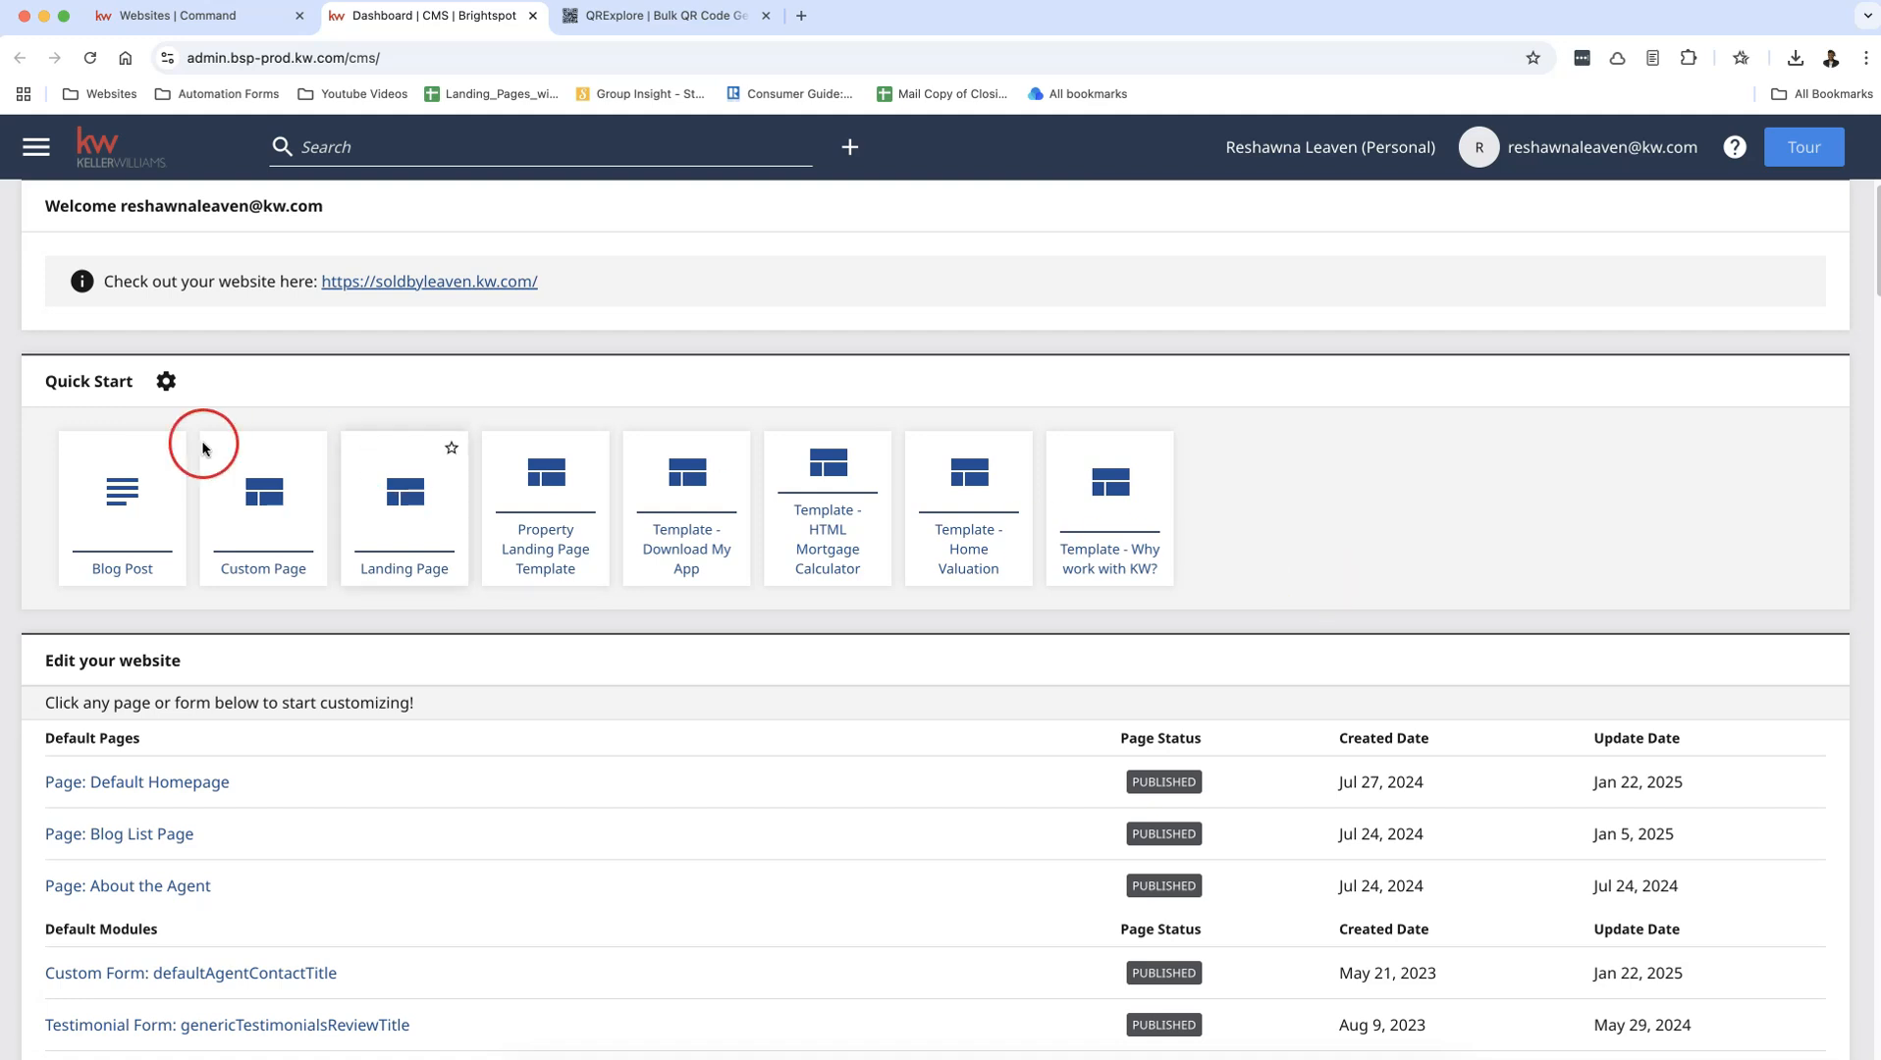
{"action": "left_click", "coordinate": [407, 538]}
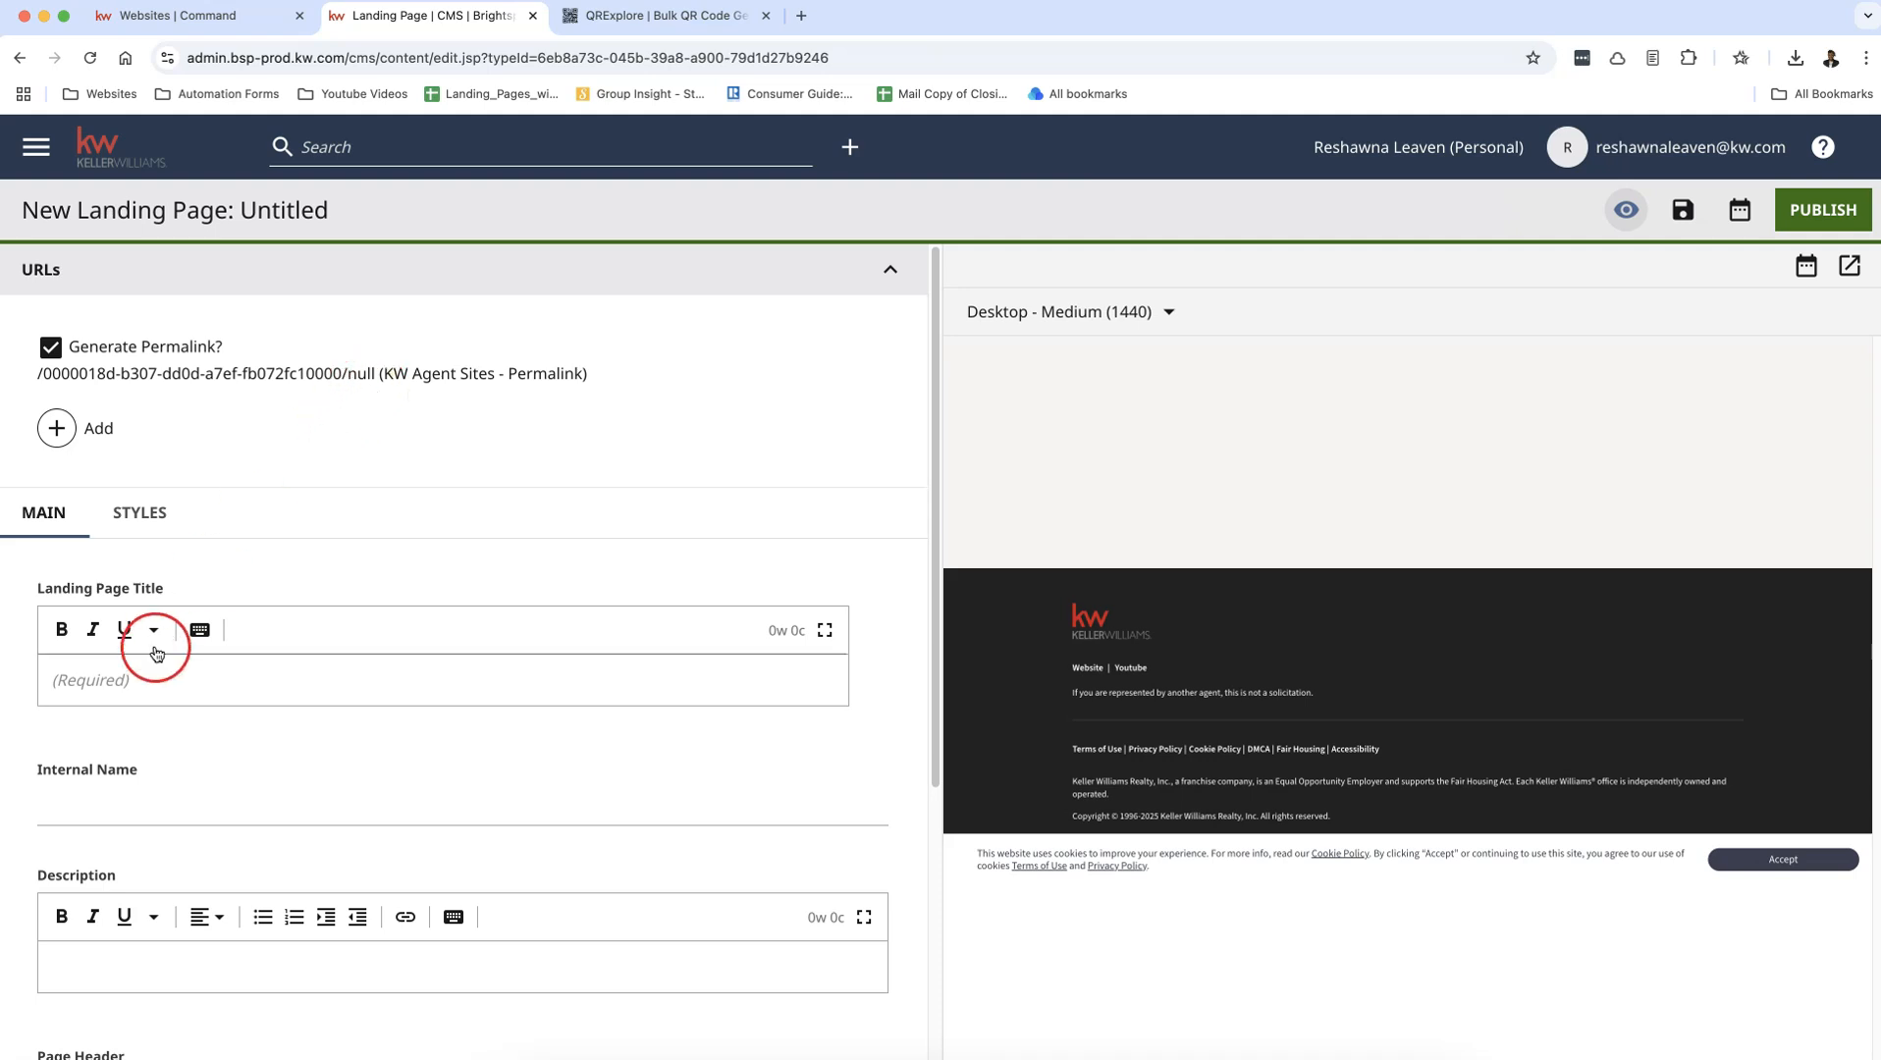
{"action": "left_click", "coordinate": [147, 684]}
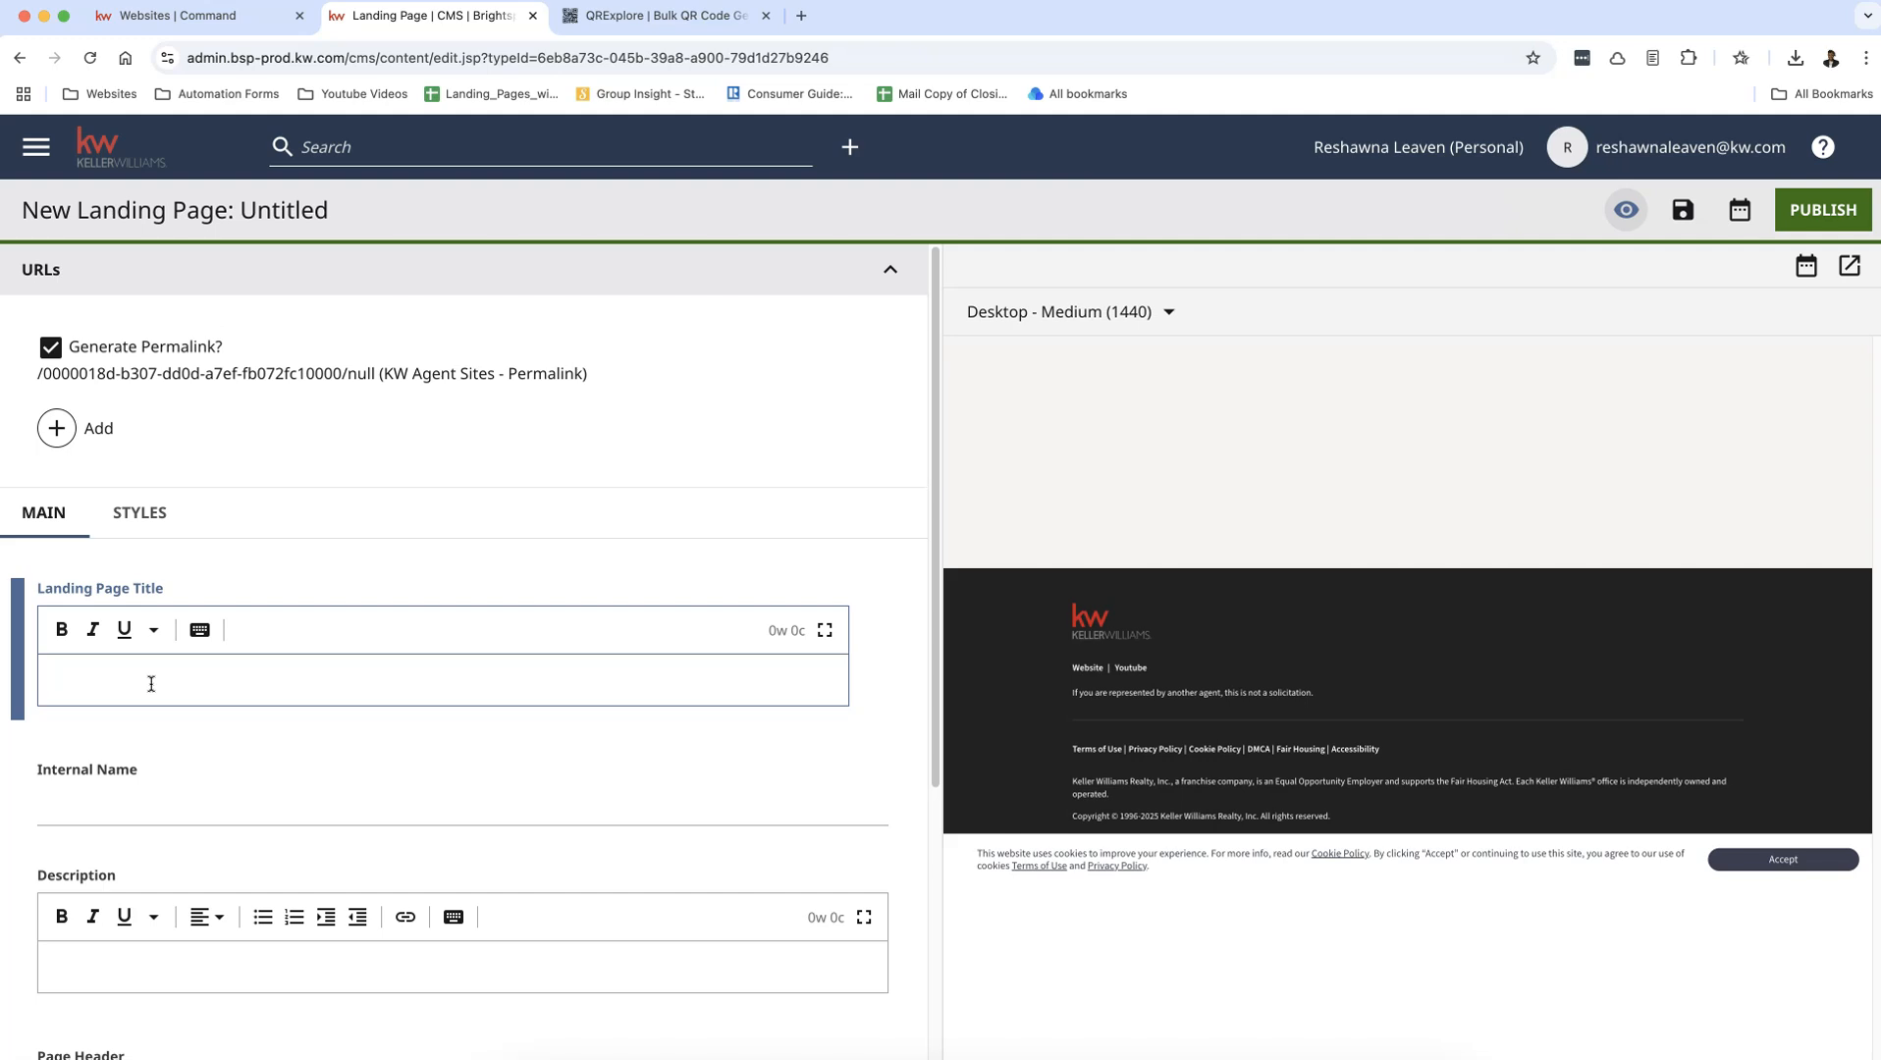
{"action": "type", "text": "123 Main Street"}
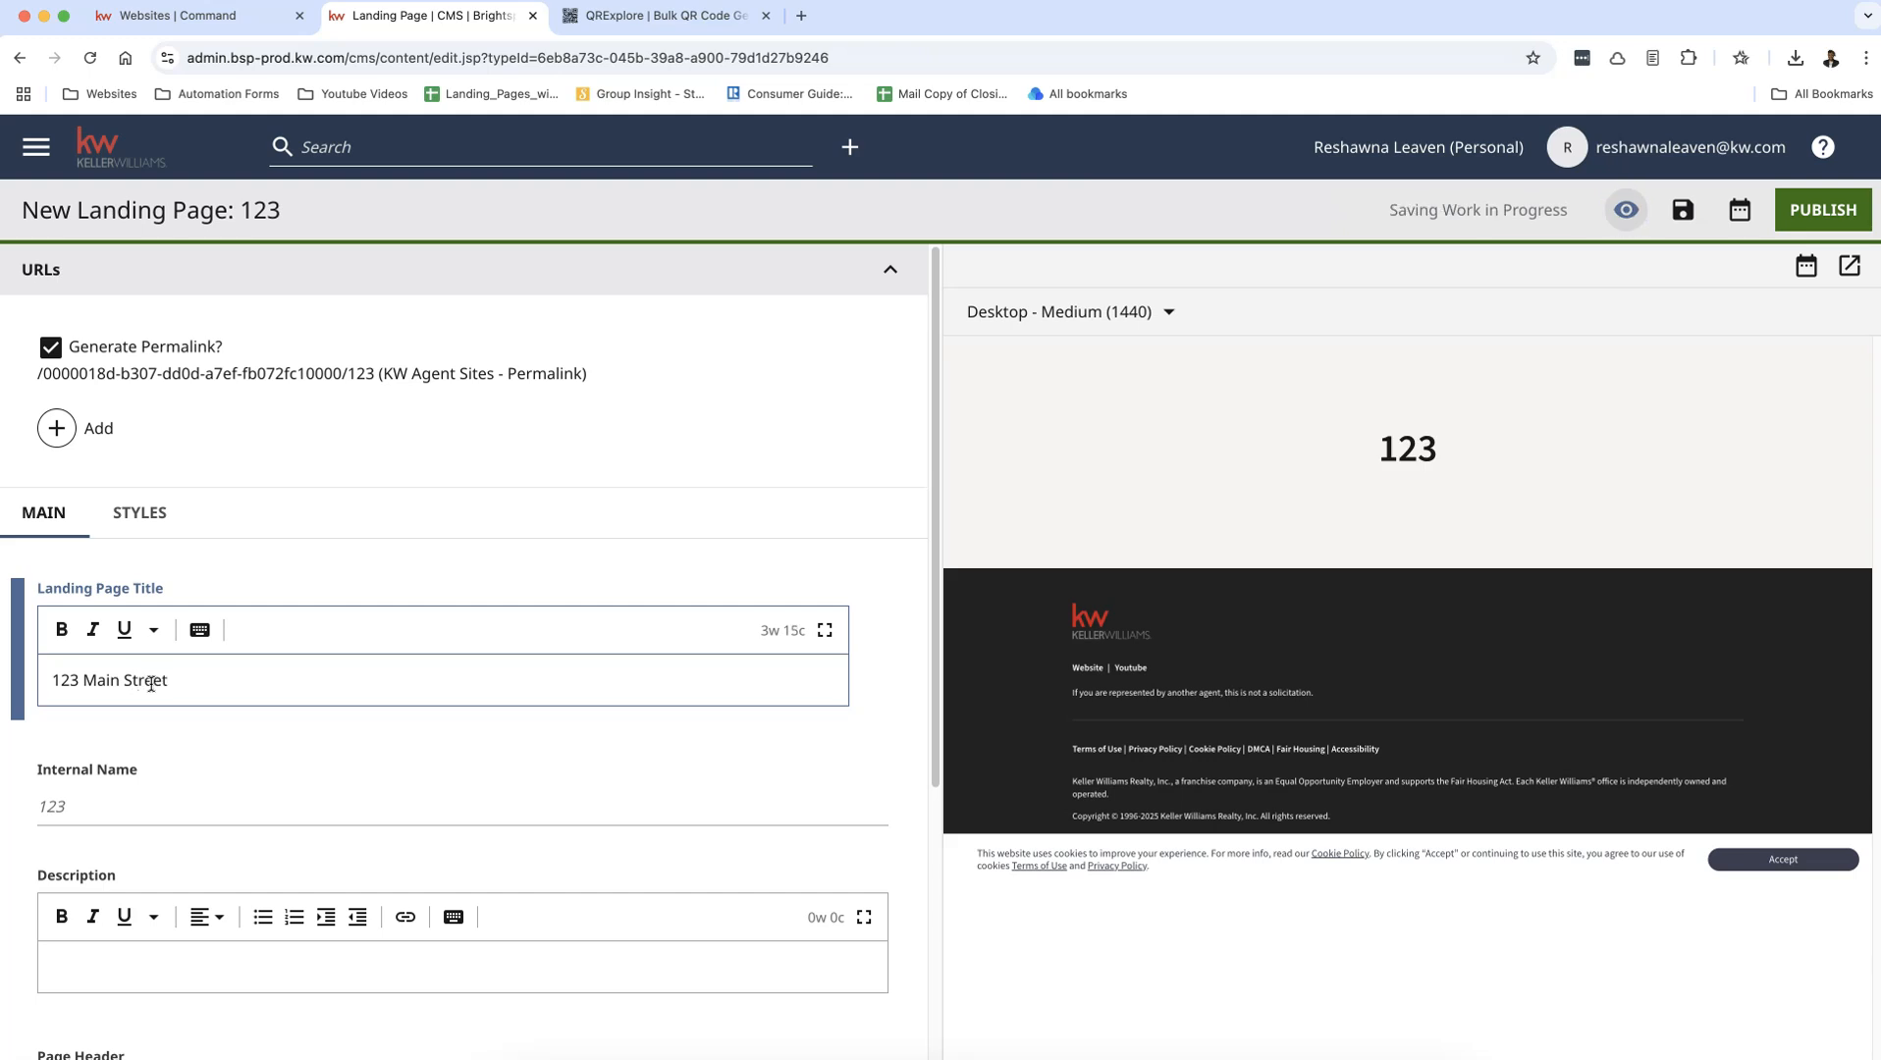
{"action": "scroll", "coordinate": [588, 715], "scroll_direction": "down", "scroll_amount": 2}
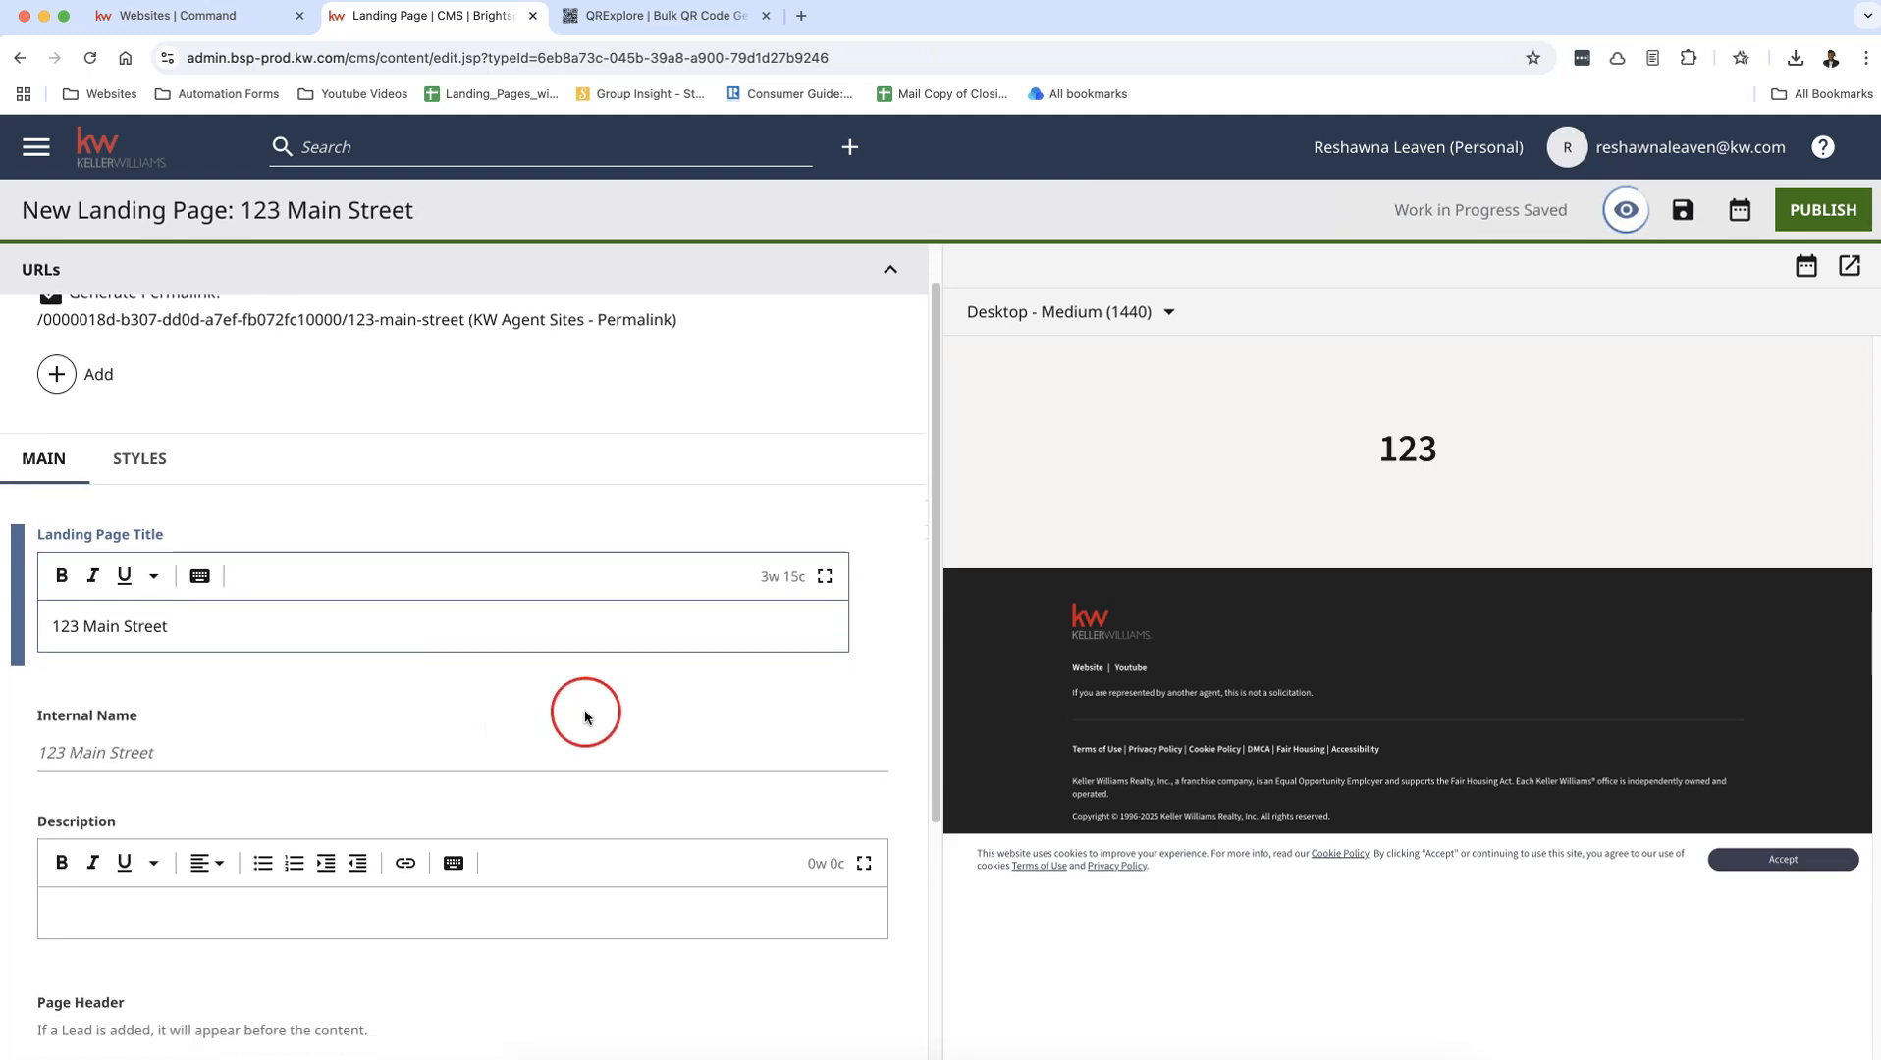
Step: Add a Rich Text module to the landing page's Page Contents
{"action": "left_click", "coordinate": [361, 860]}
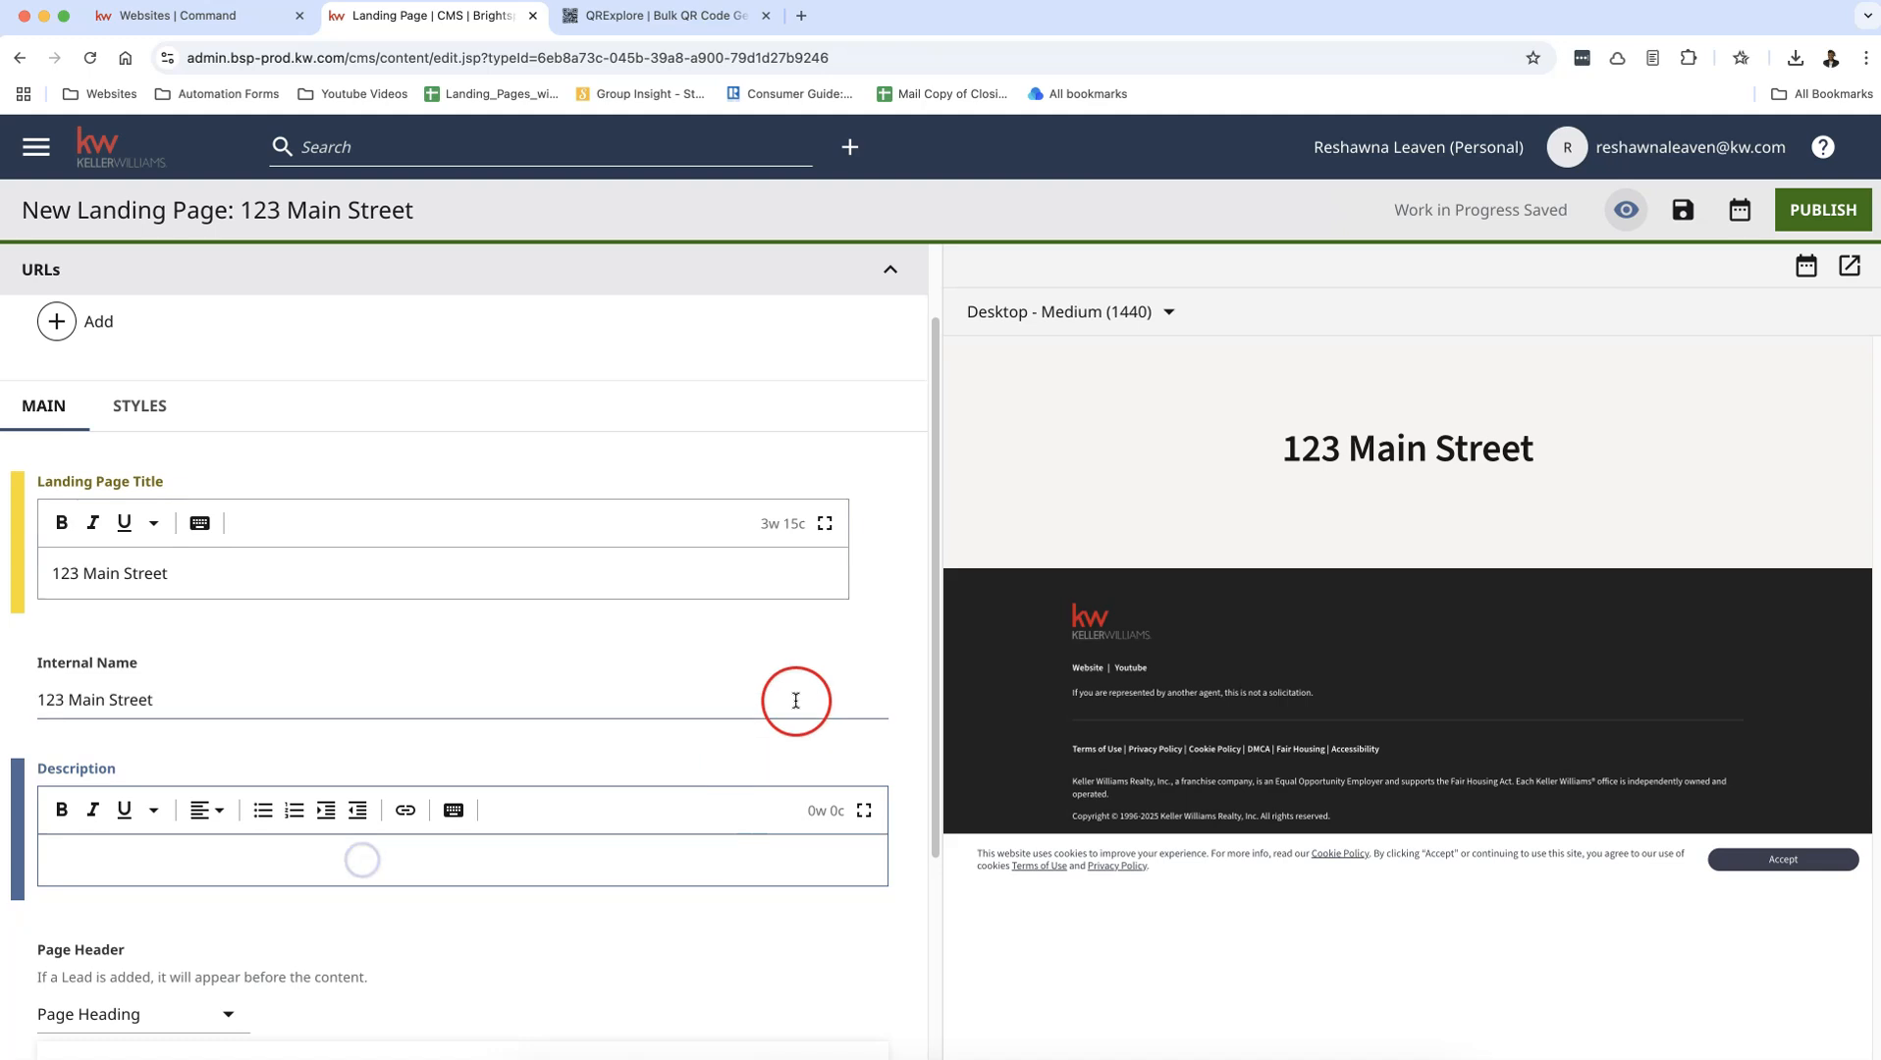
{"action": "scroll", "coordinate": [790, 701], "scroll_direction": "down", "scroll_amount": 2}
{"action": "scroll", "coordinate": [525, 796], "scroll_direction": "down", "scroll_amount": 5}
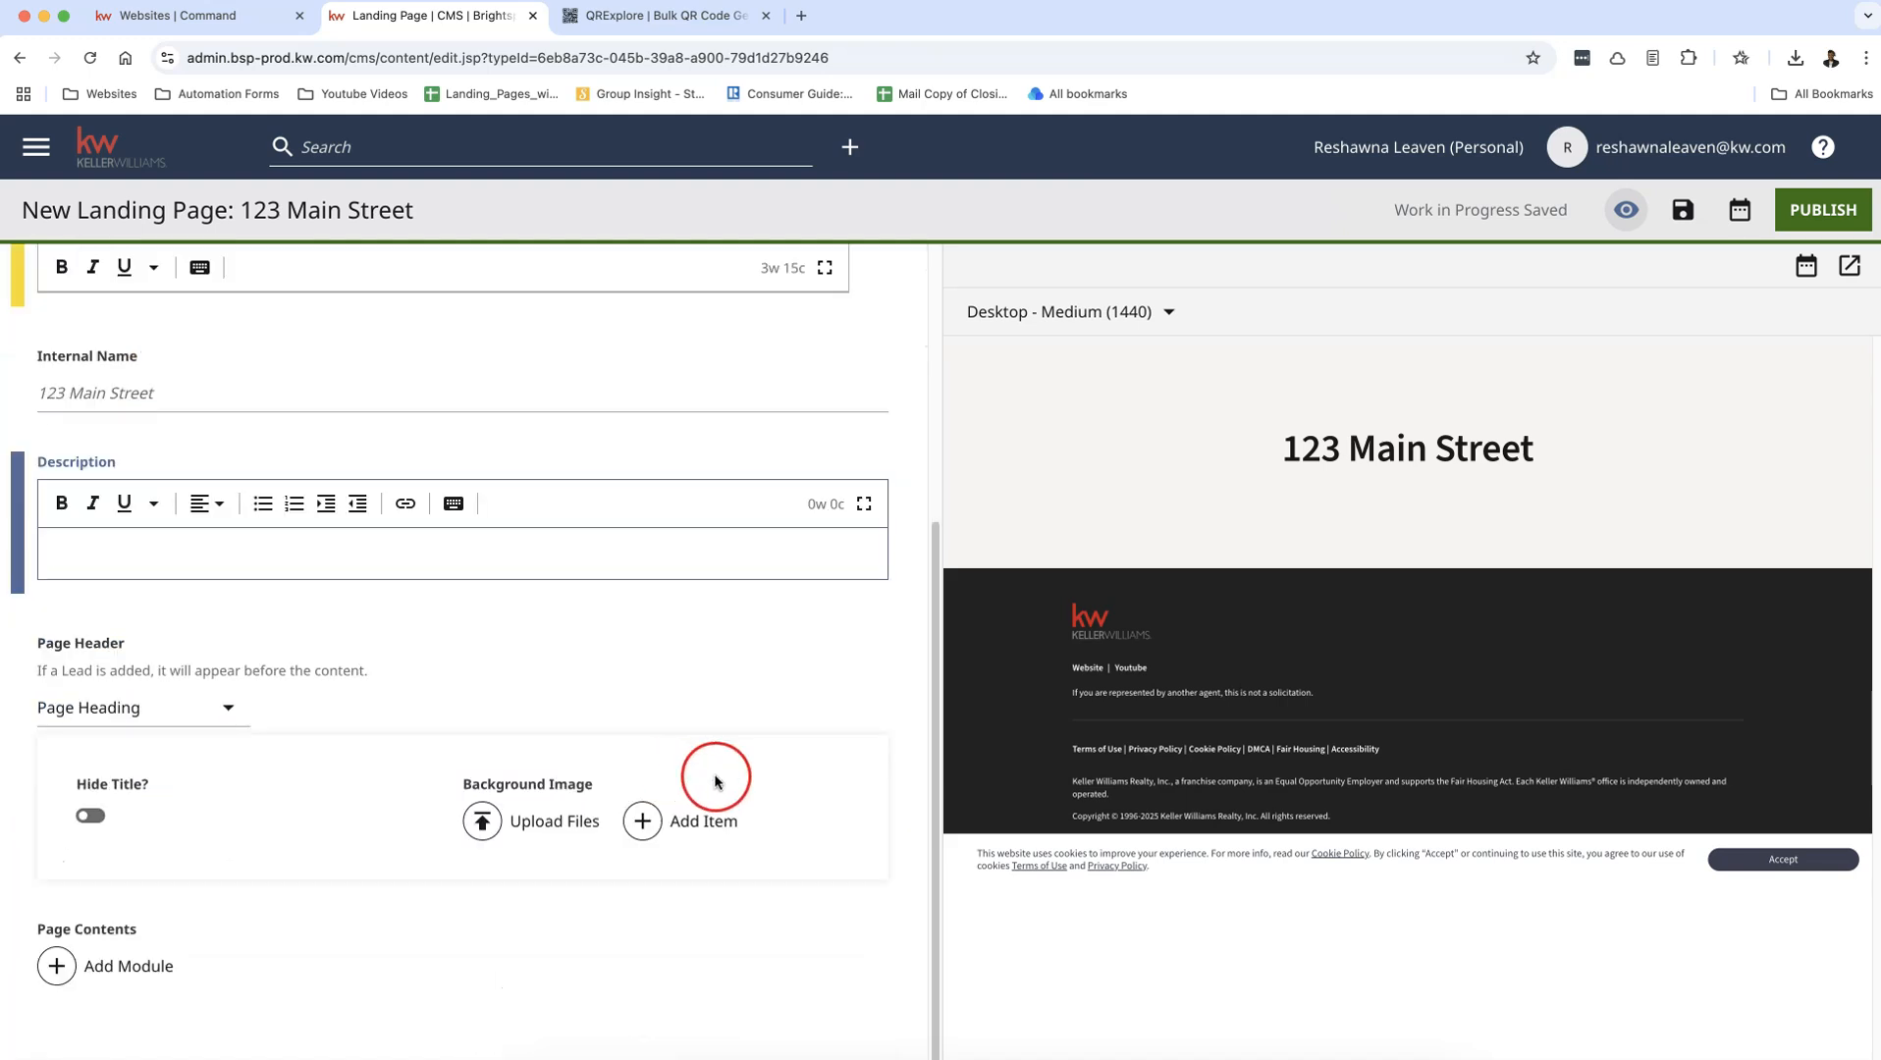
{"action": "left_click", "coordinate": [123, 965]}
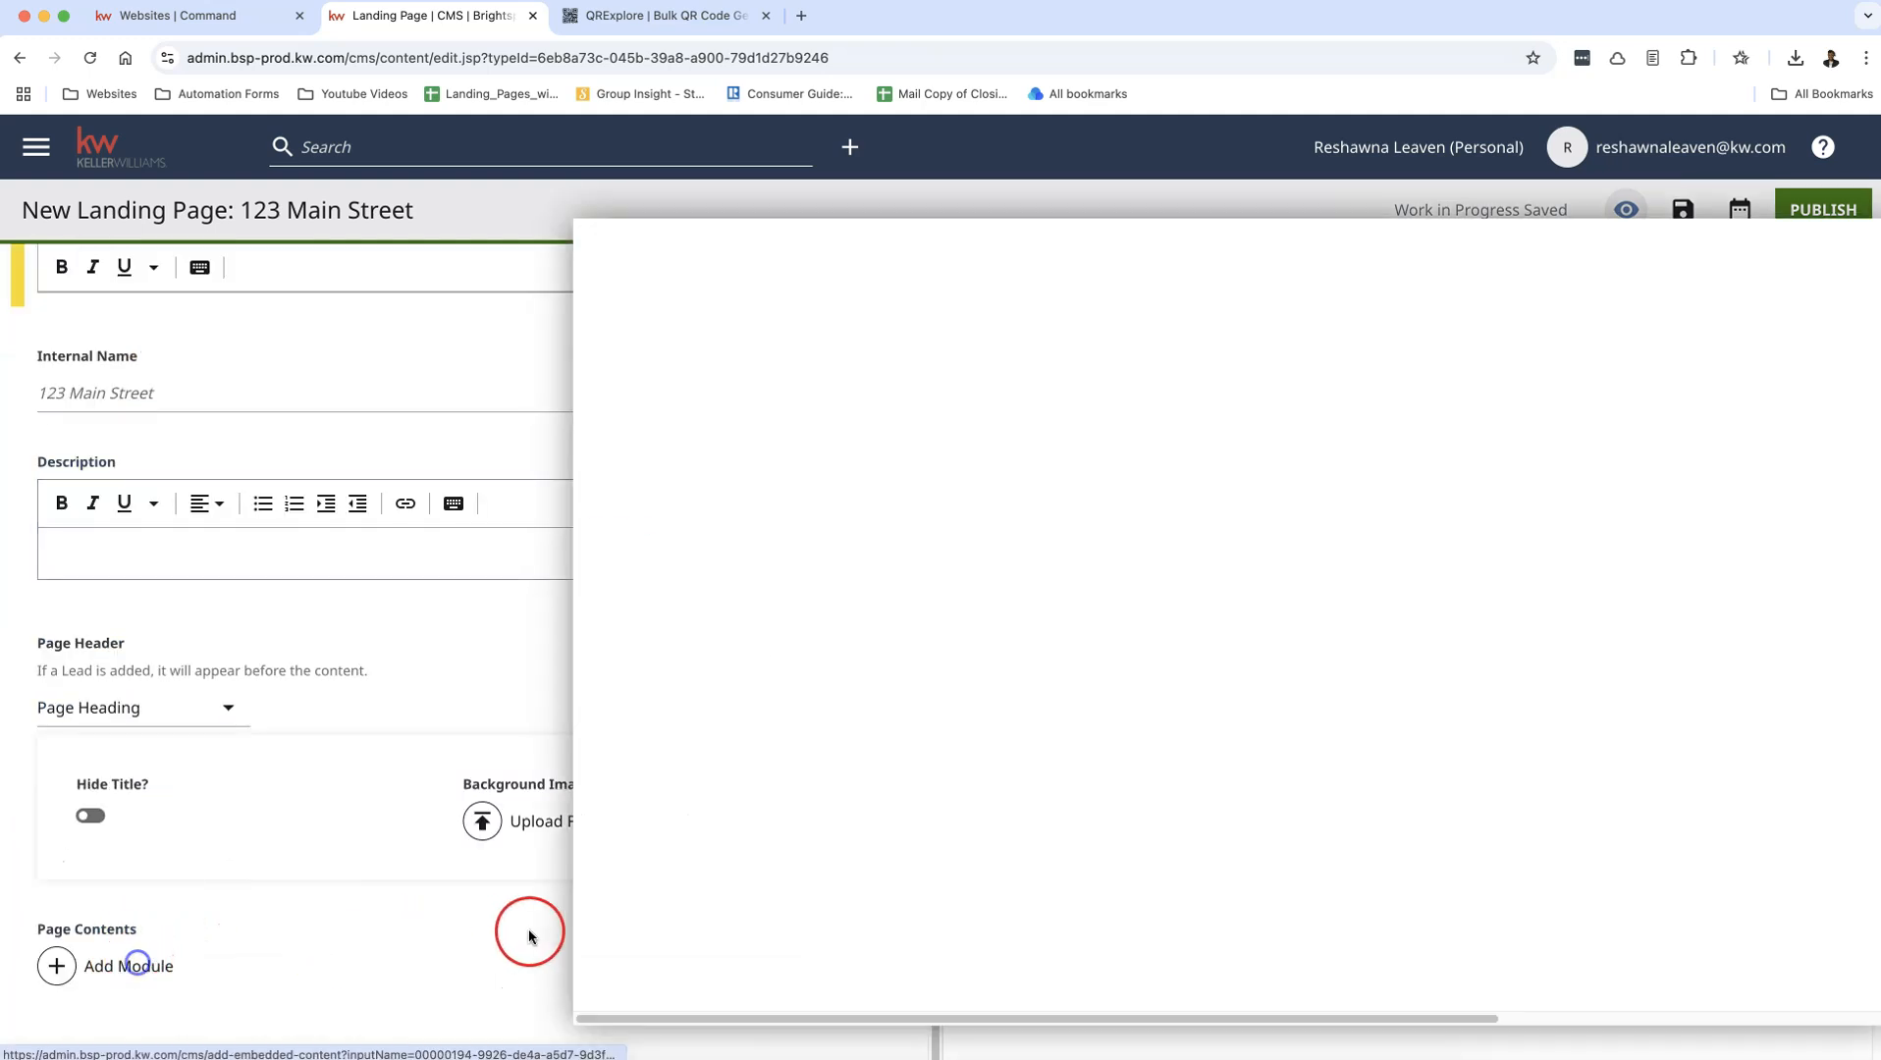
{"action": "left_click", "coordinate": [641, 527]}
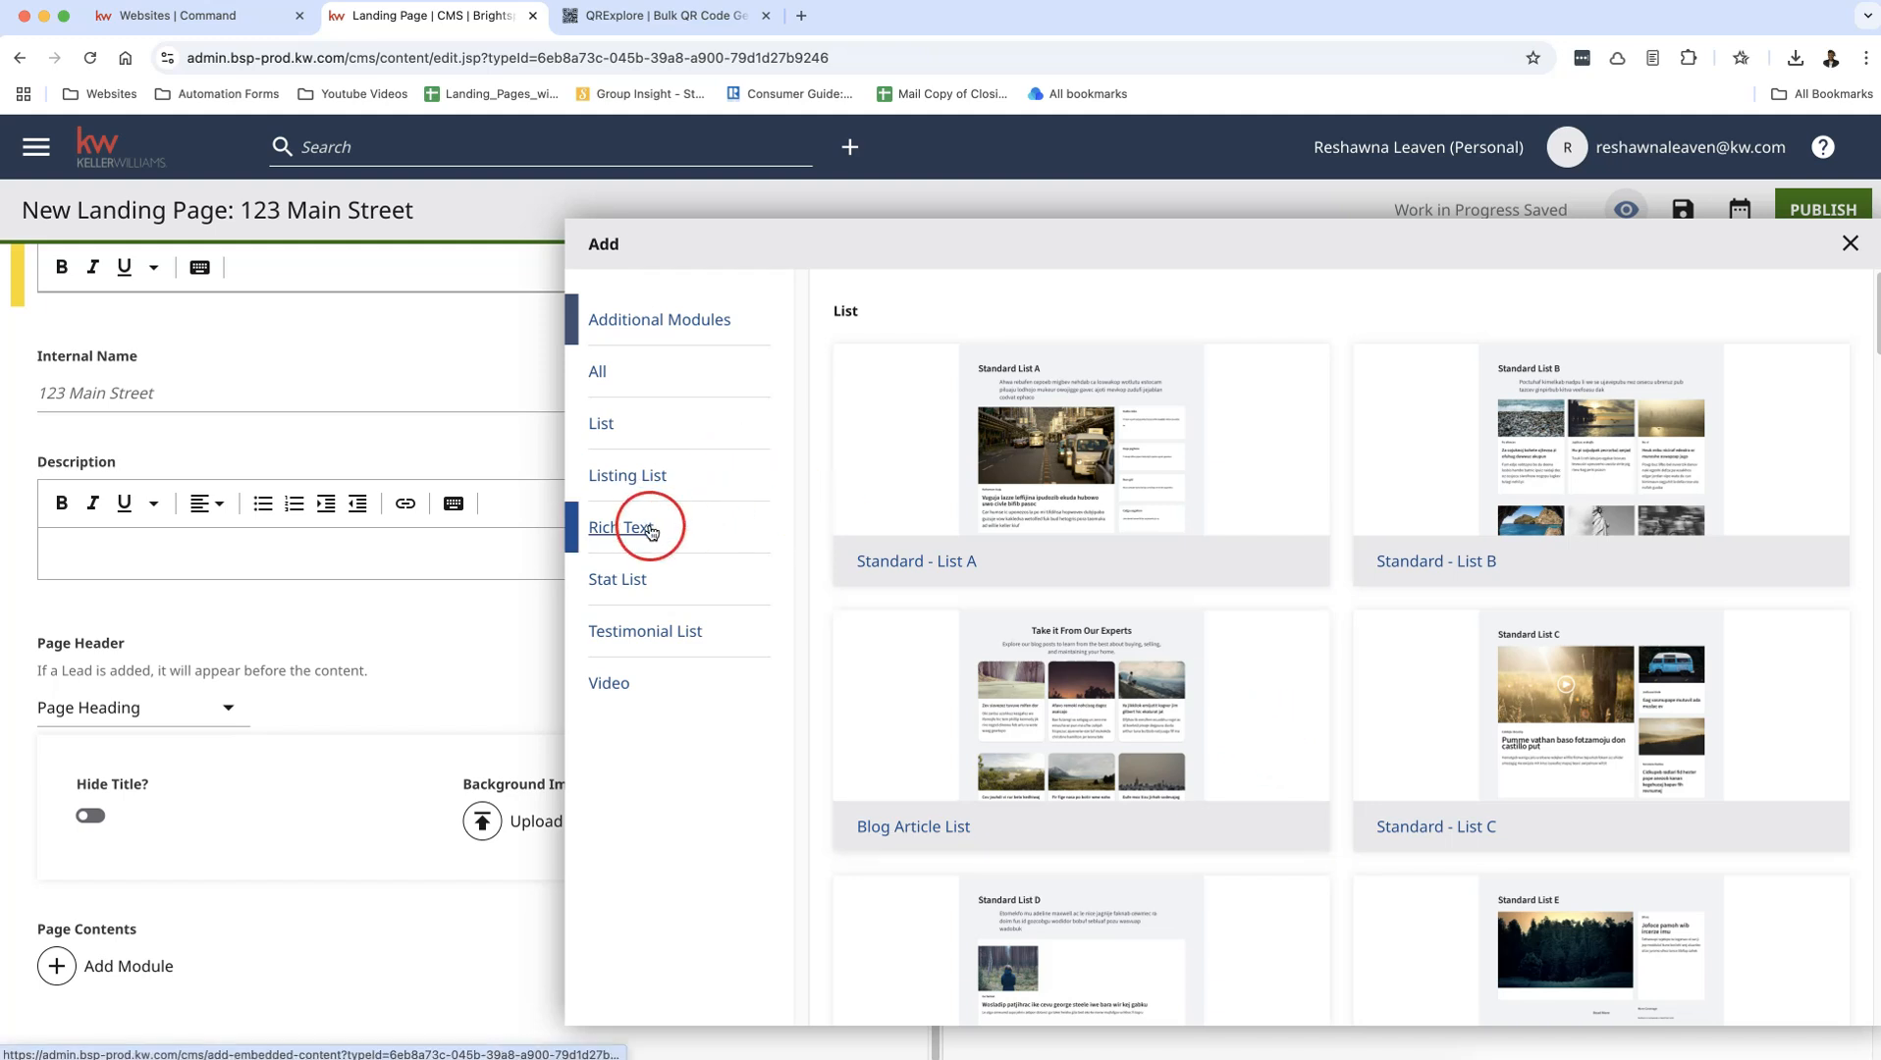
{"action": "left_click", "coordinate": [940, 522]}
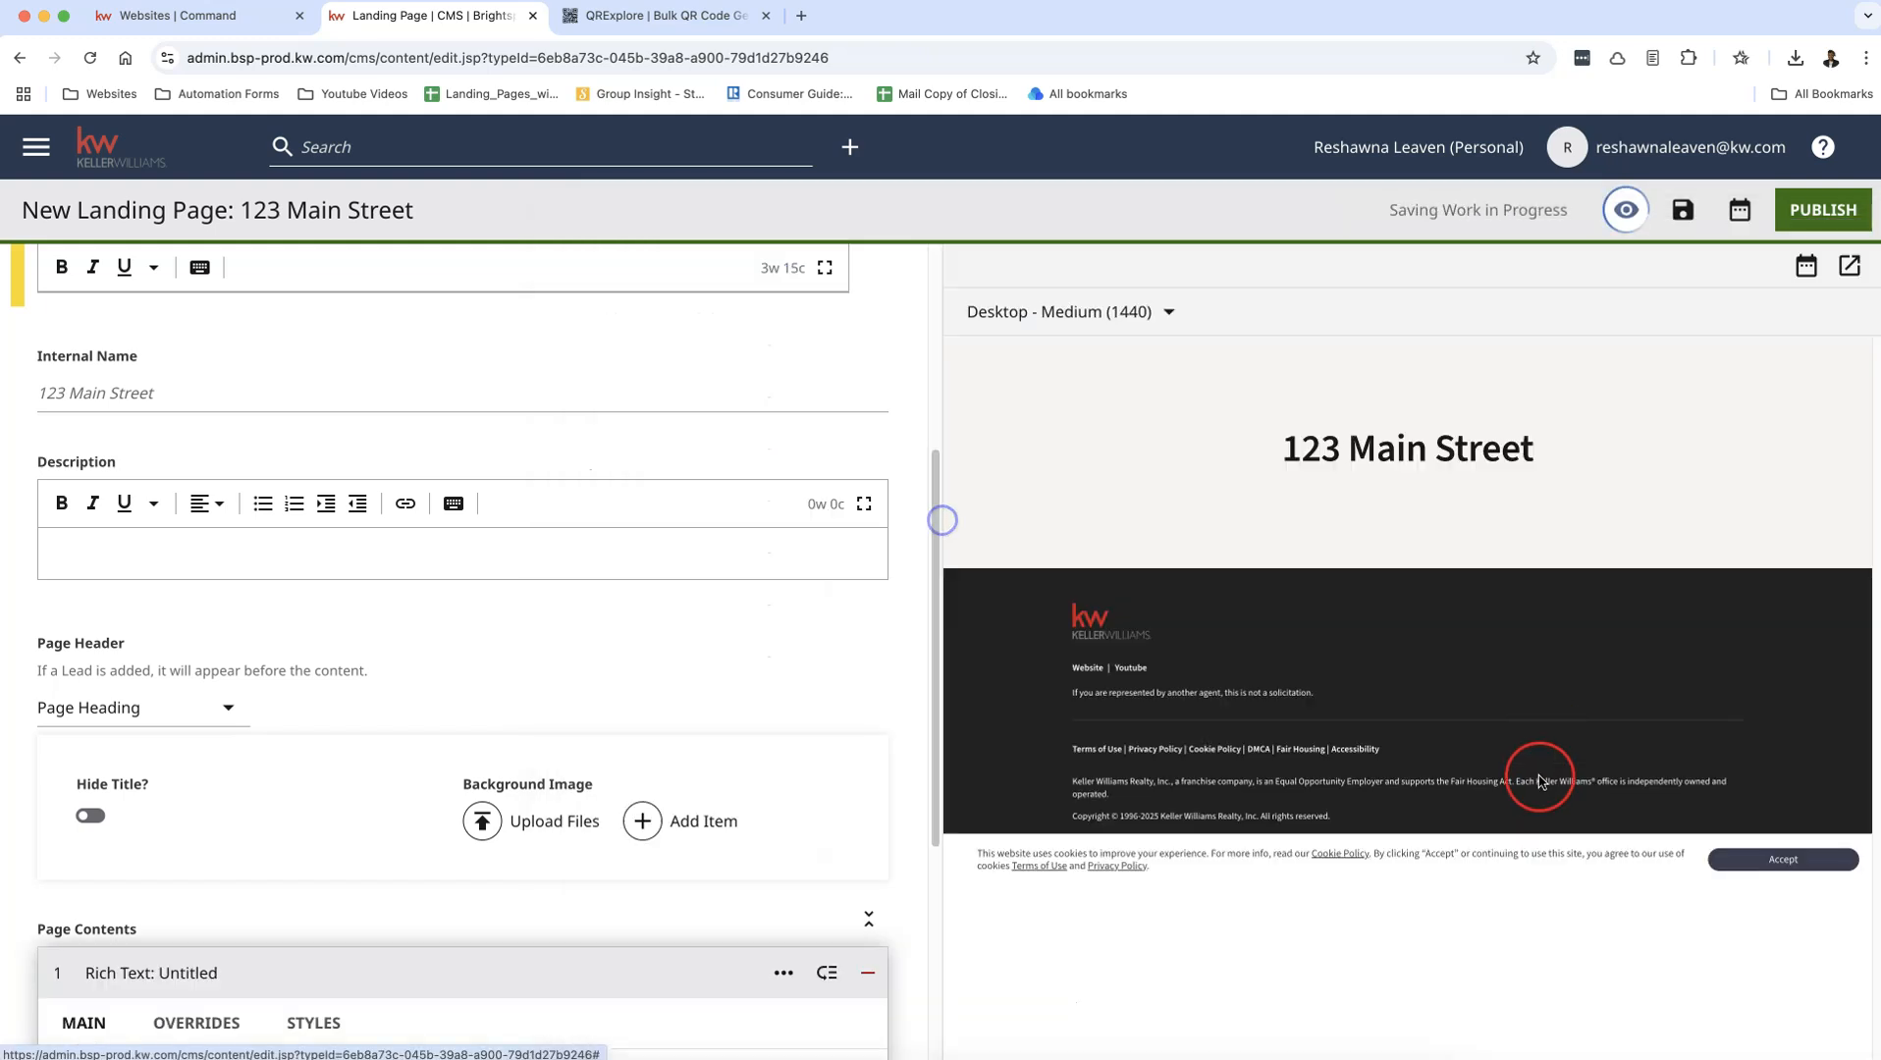
Step: Enter the lines "Average Sales Price:" and "Days on Market:" in the module's Rich Text body
{"action": "scroll", "coordinate": [756, 756], "scroll_direction": "down", "scroll_amount": 5}
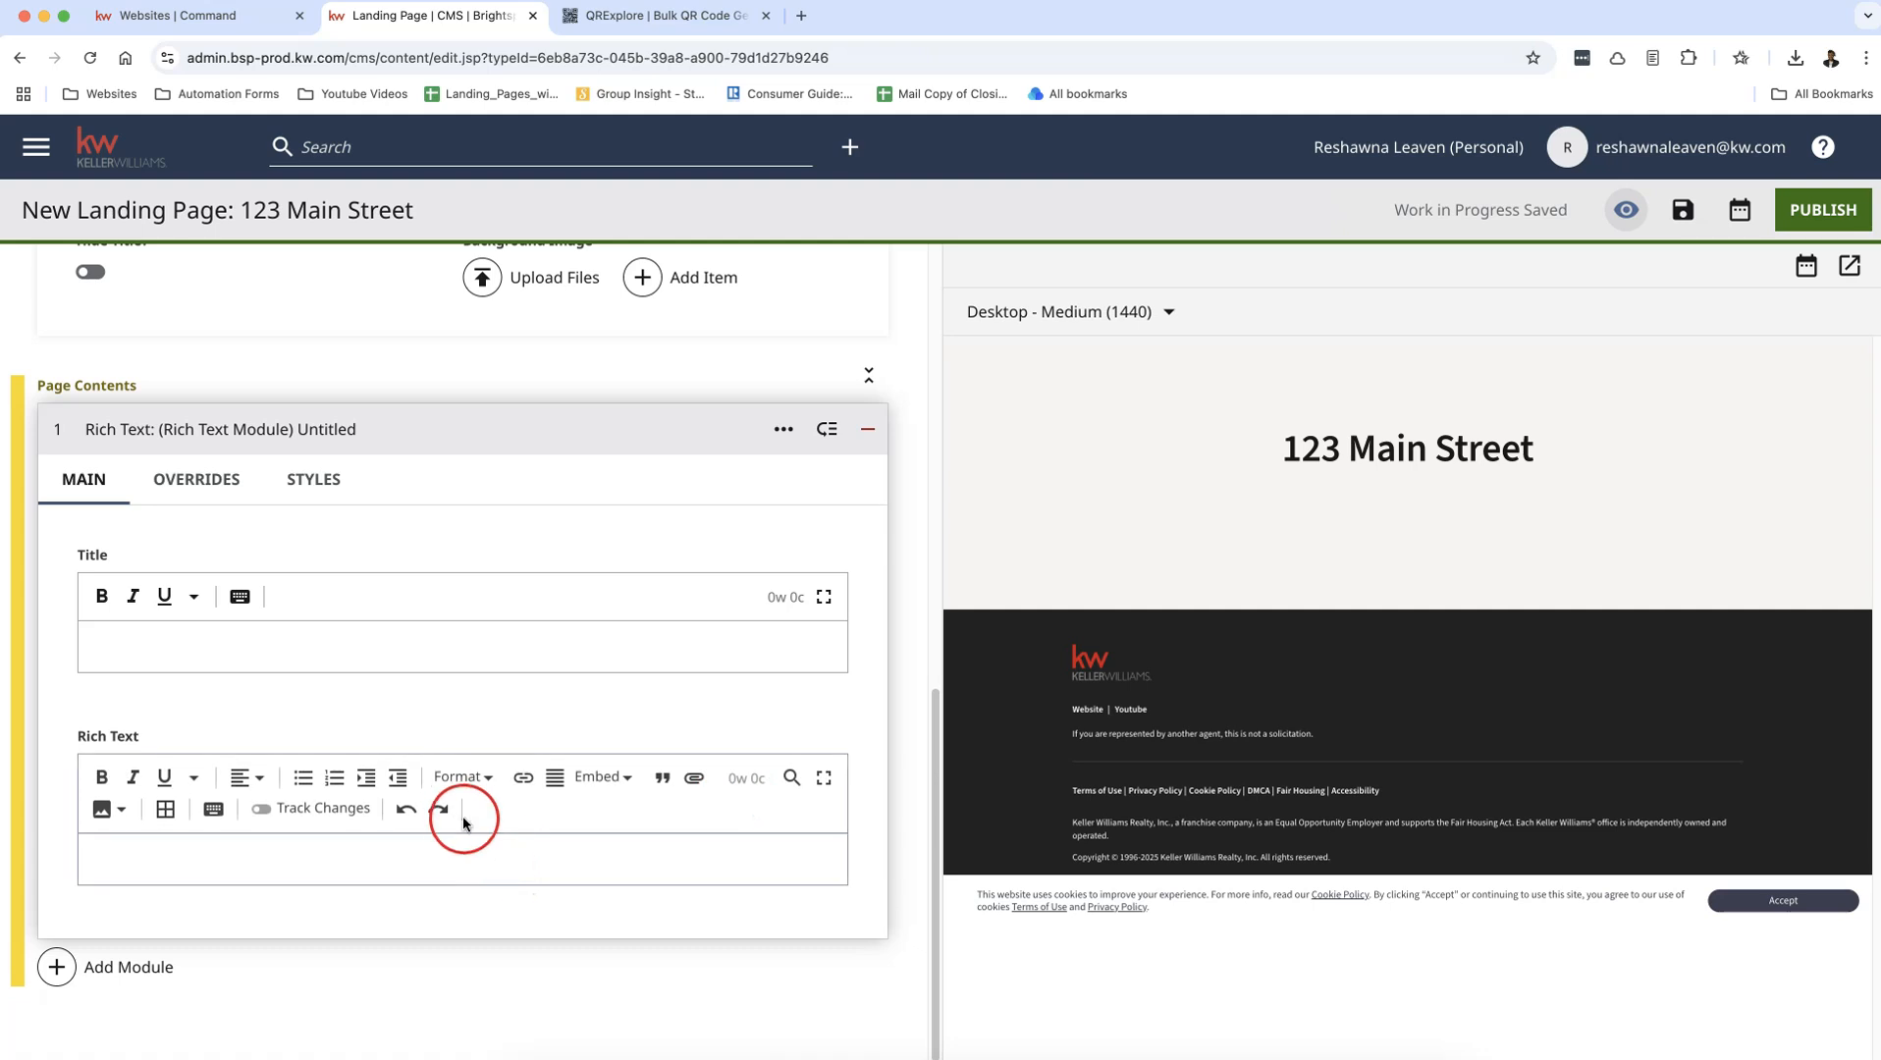
{"action": "left_click", "coordinate": [408, 857]}
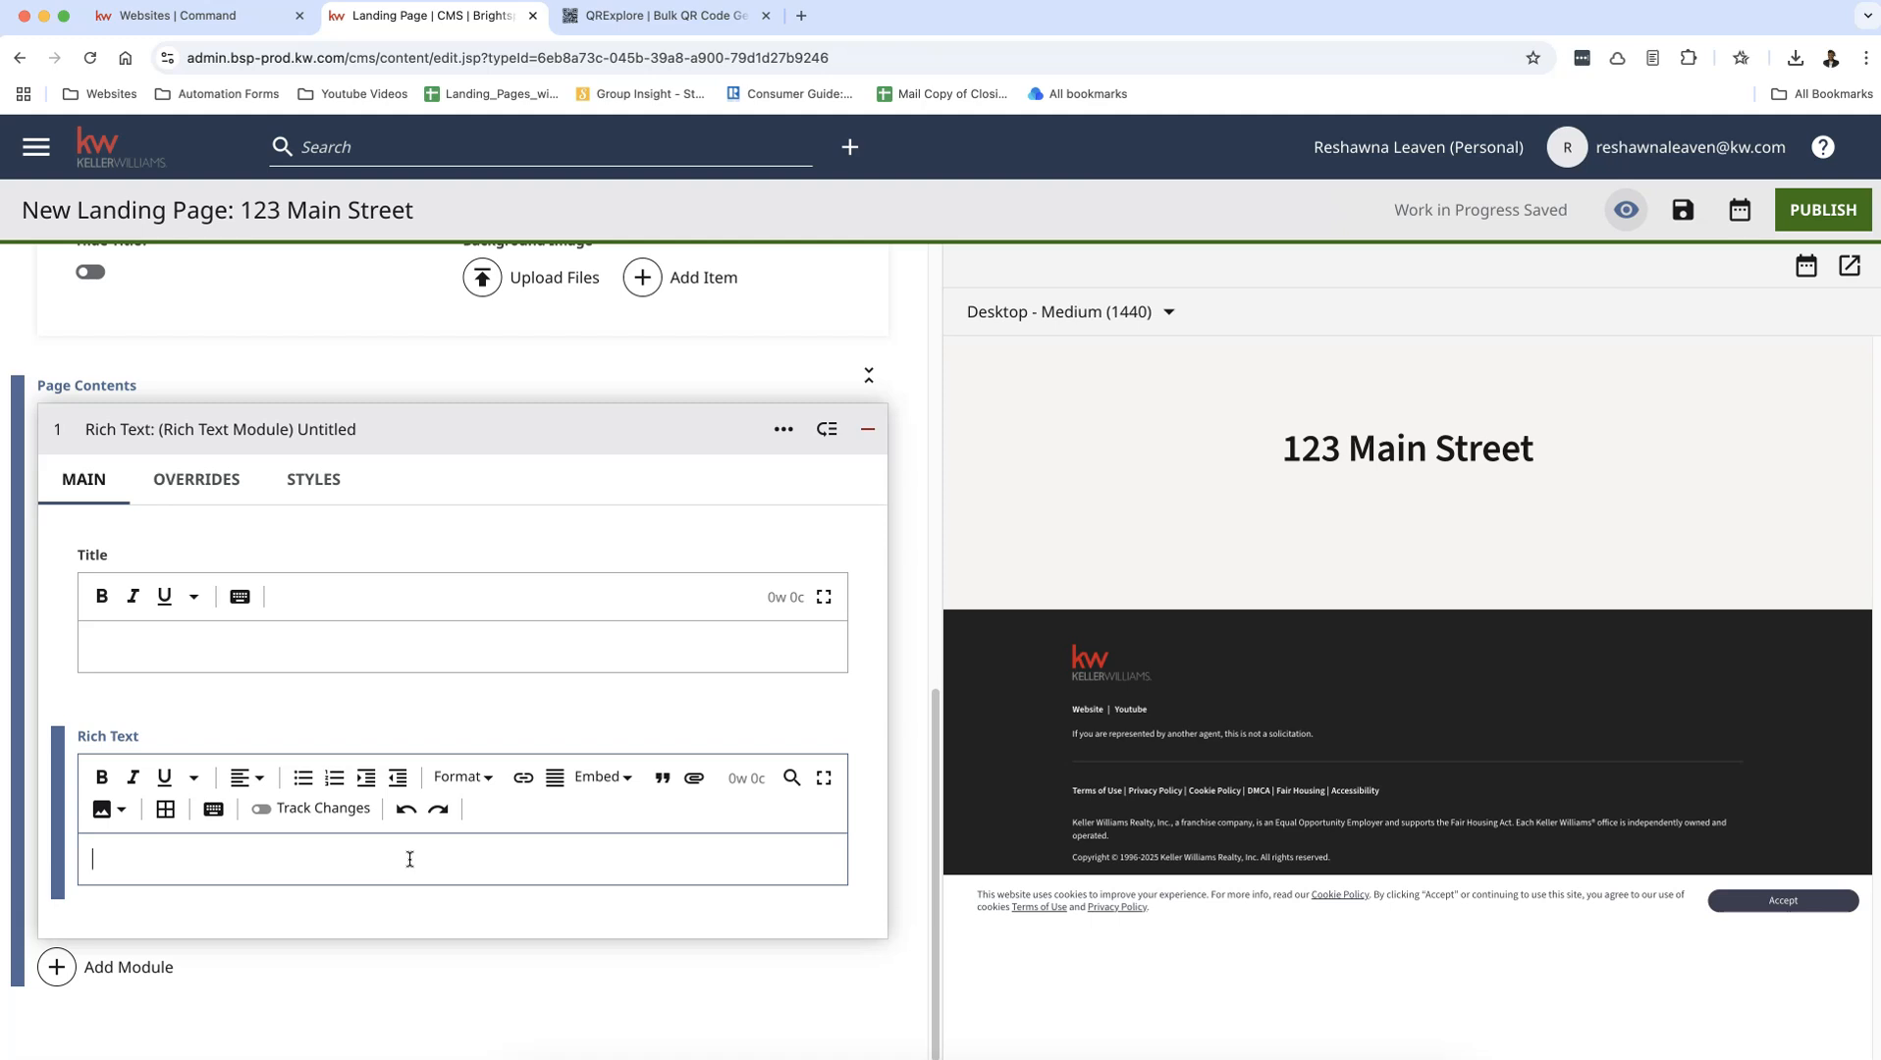
{"action": "type", "text": "P"}
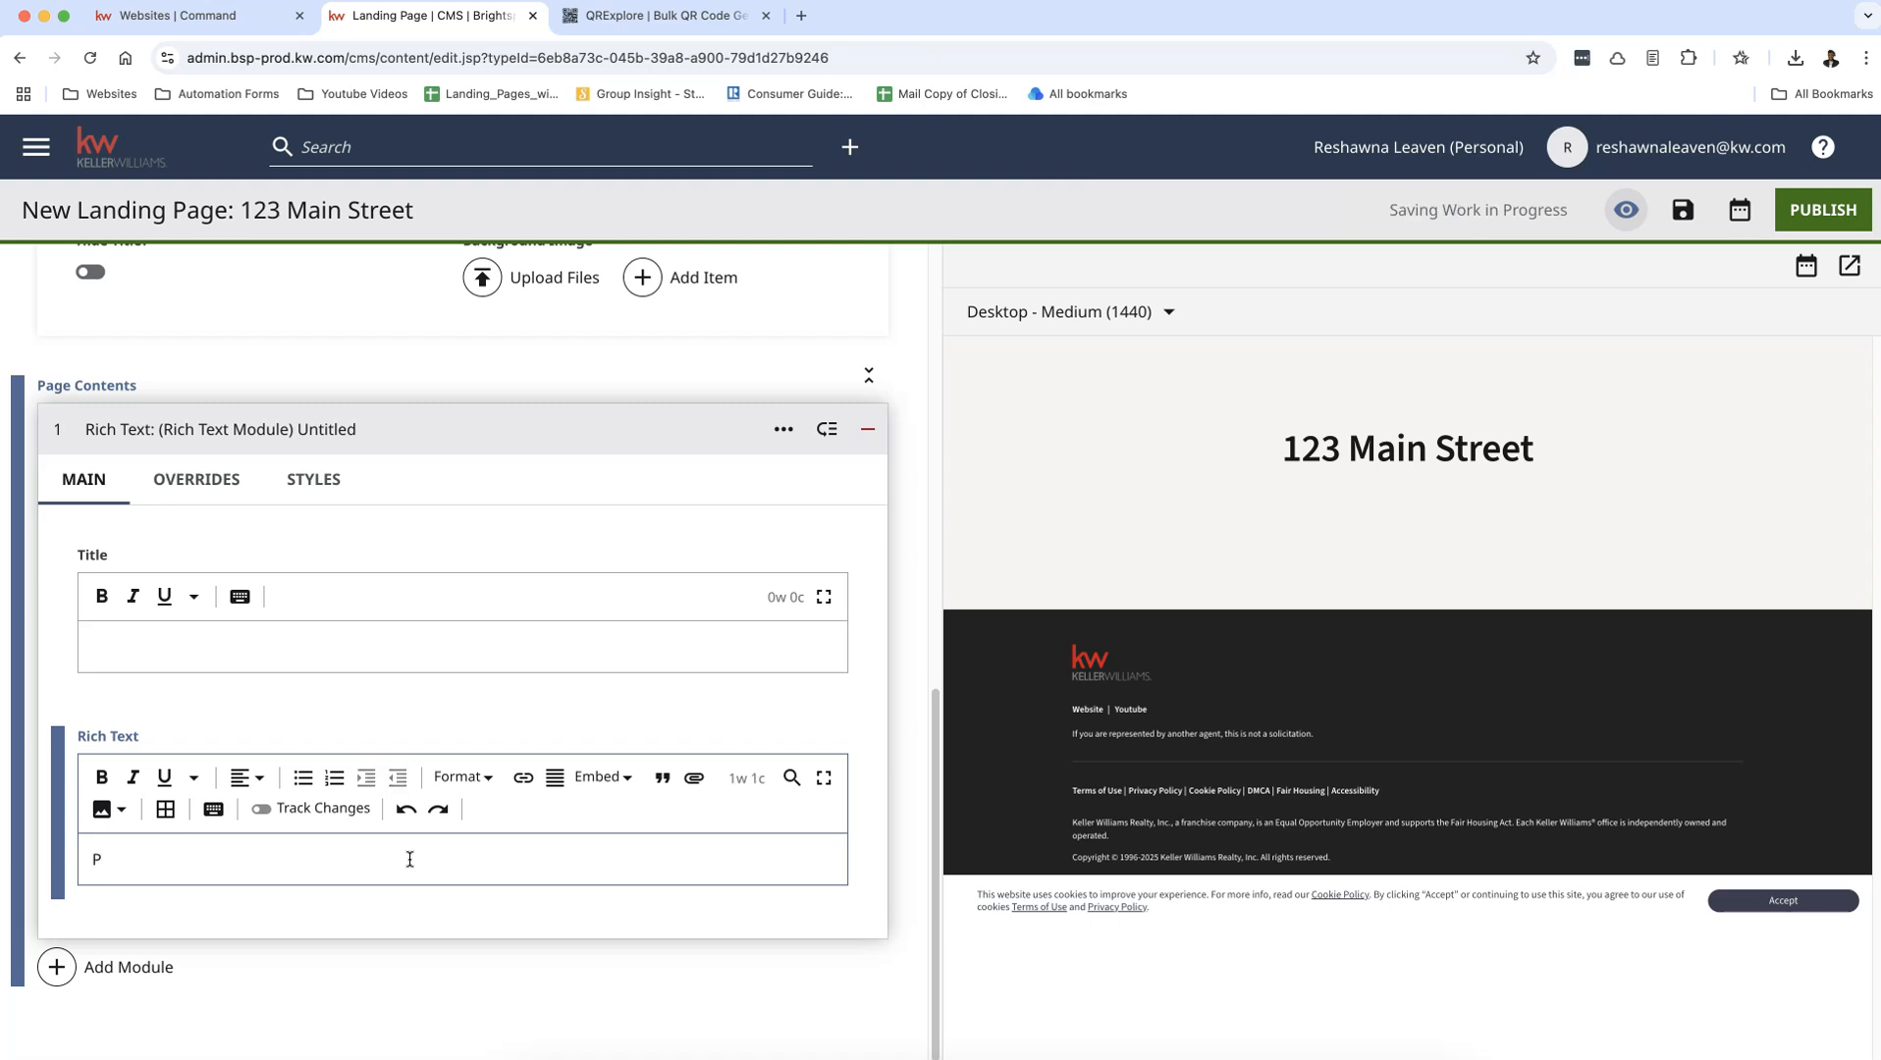
{"action": "key", "text": "BackSpace"}
{"action": "type", "text": "A"}
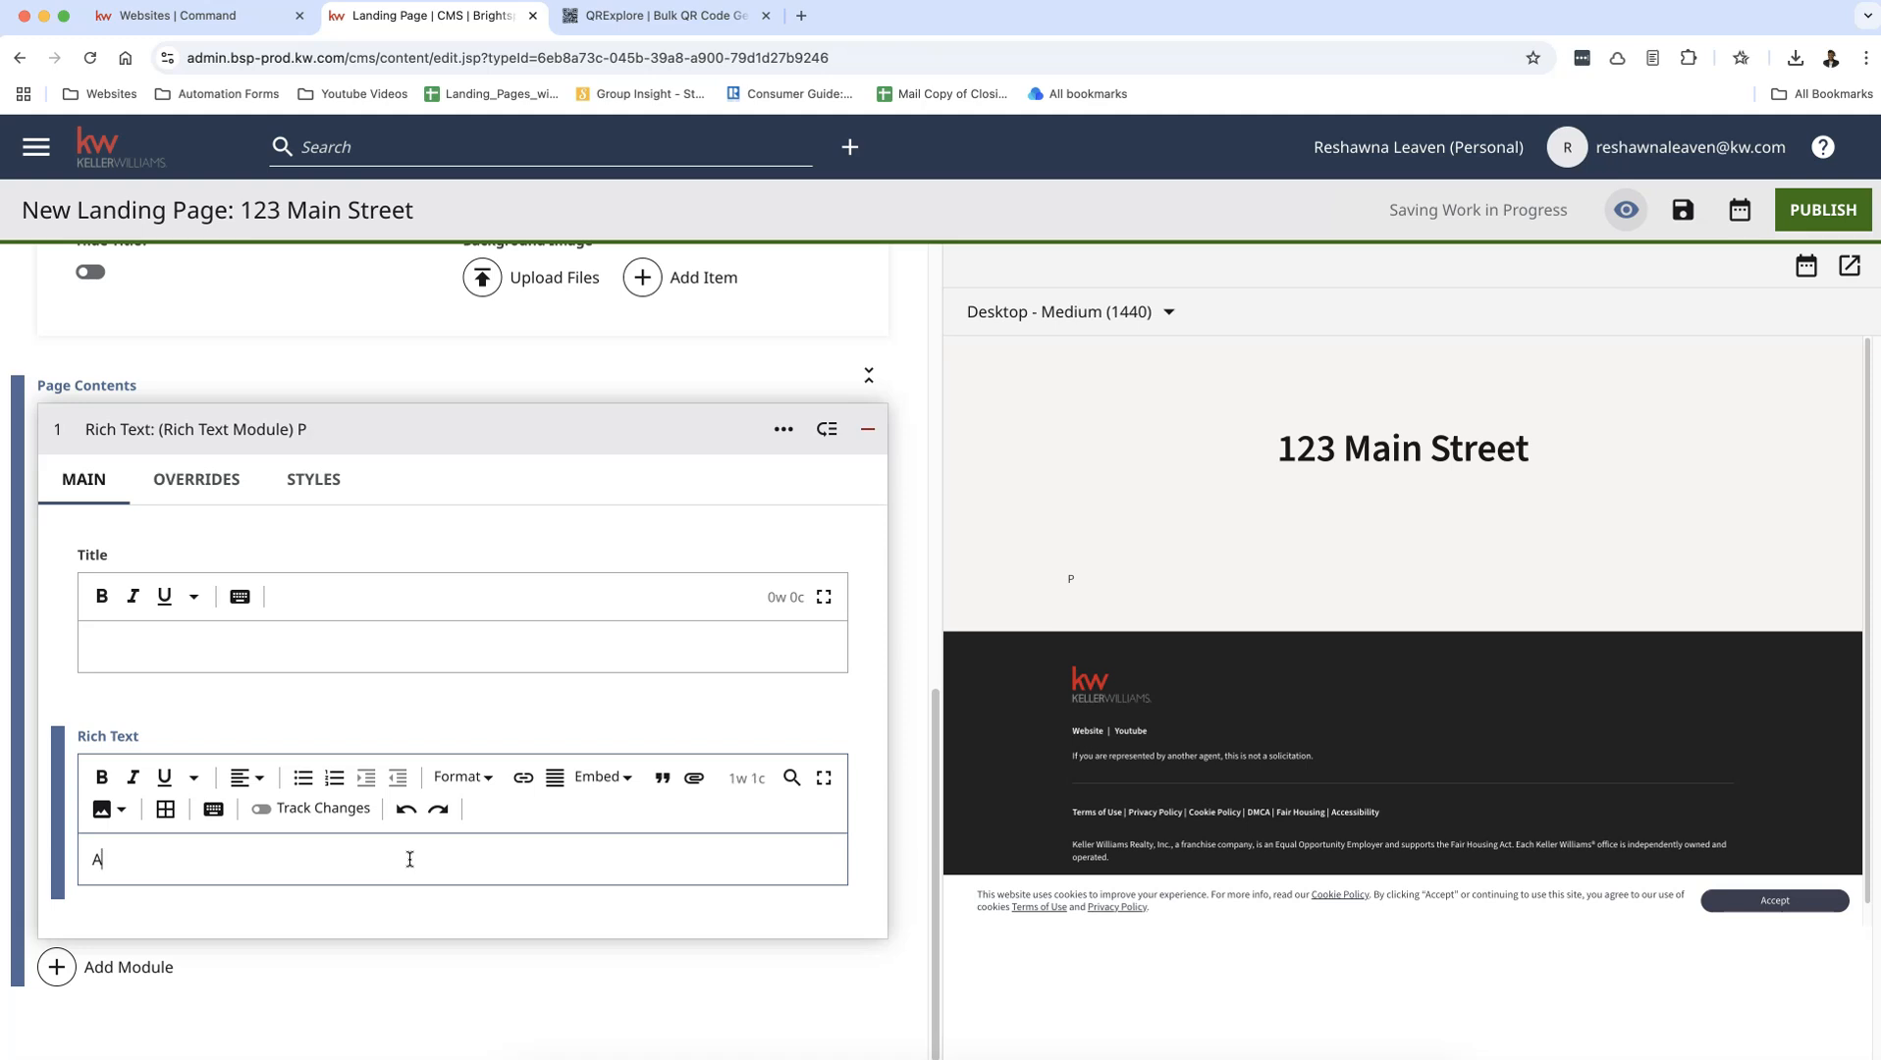
{"action": "type", "text": "verage Sales"}
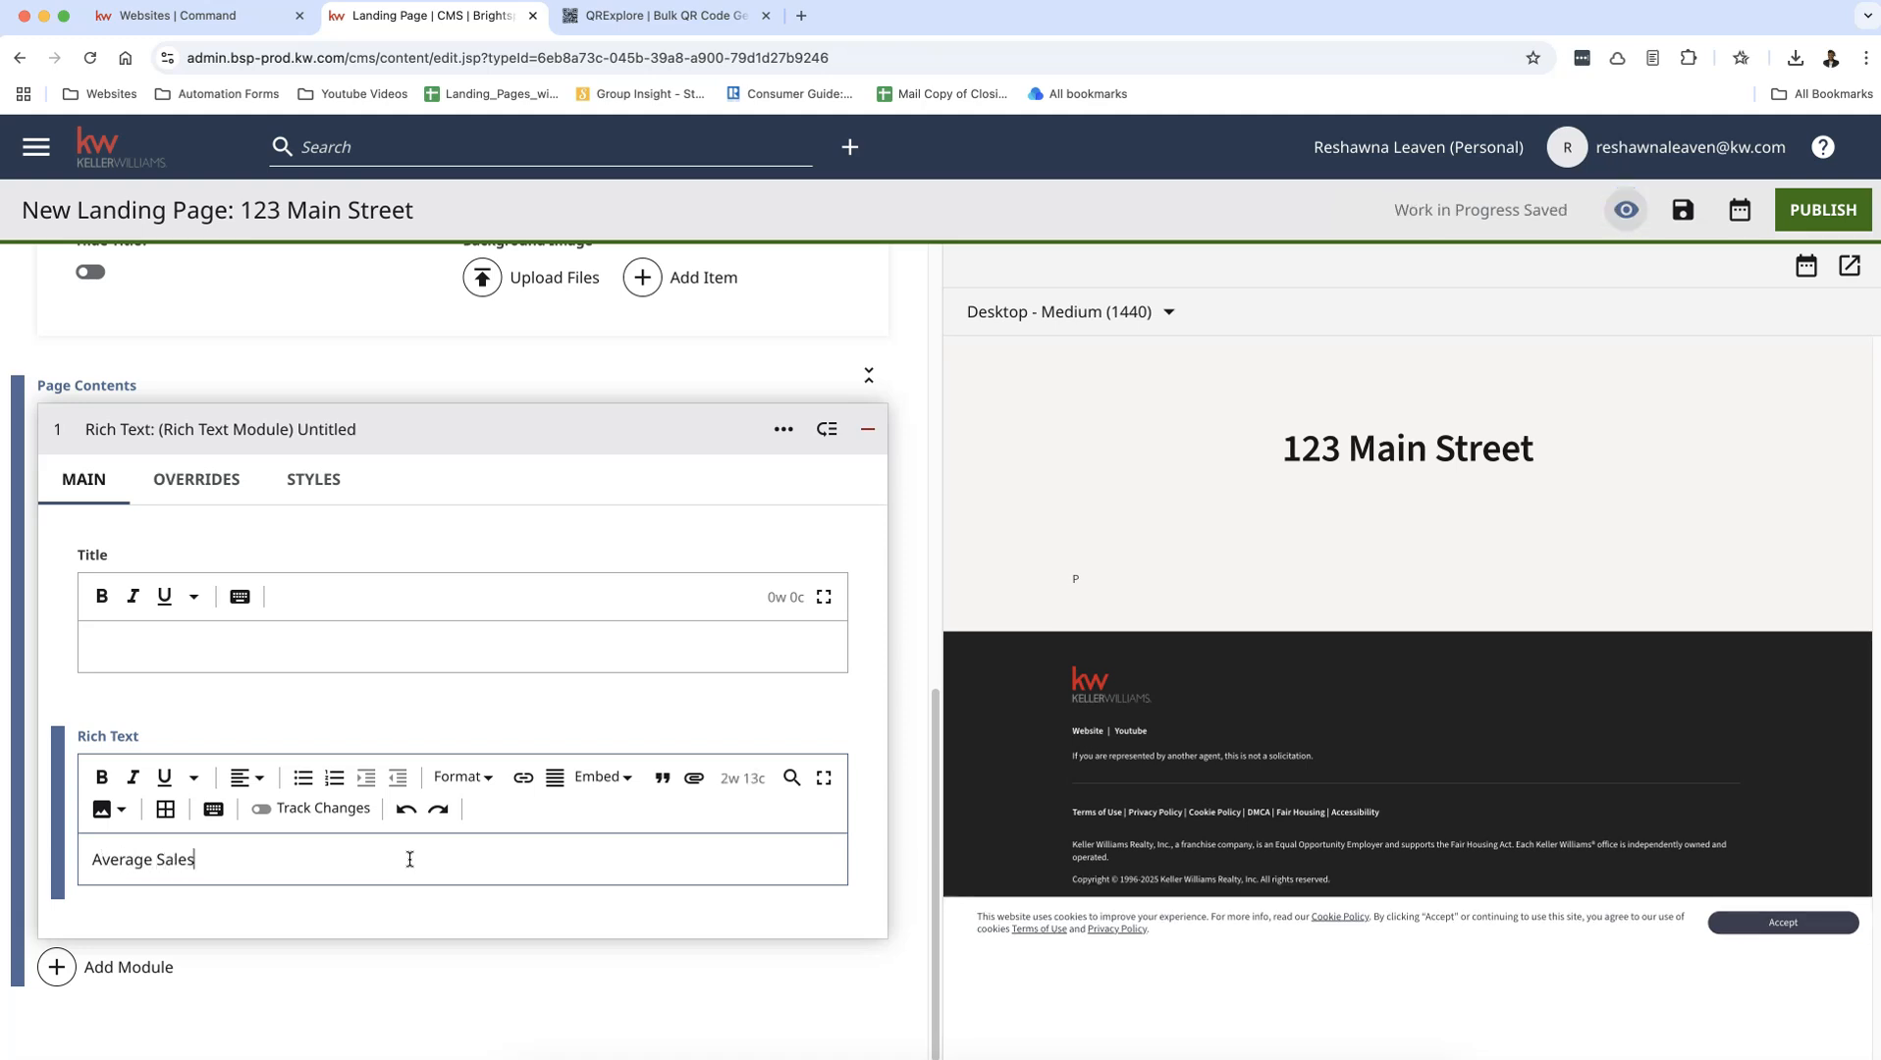
{"action": "type", "text": " Price:"}
{"action": "key", "text": "Return"}
{"action": "type", "text": "Days on Market:"}
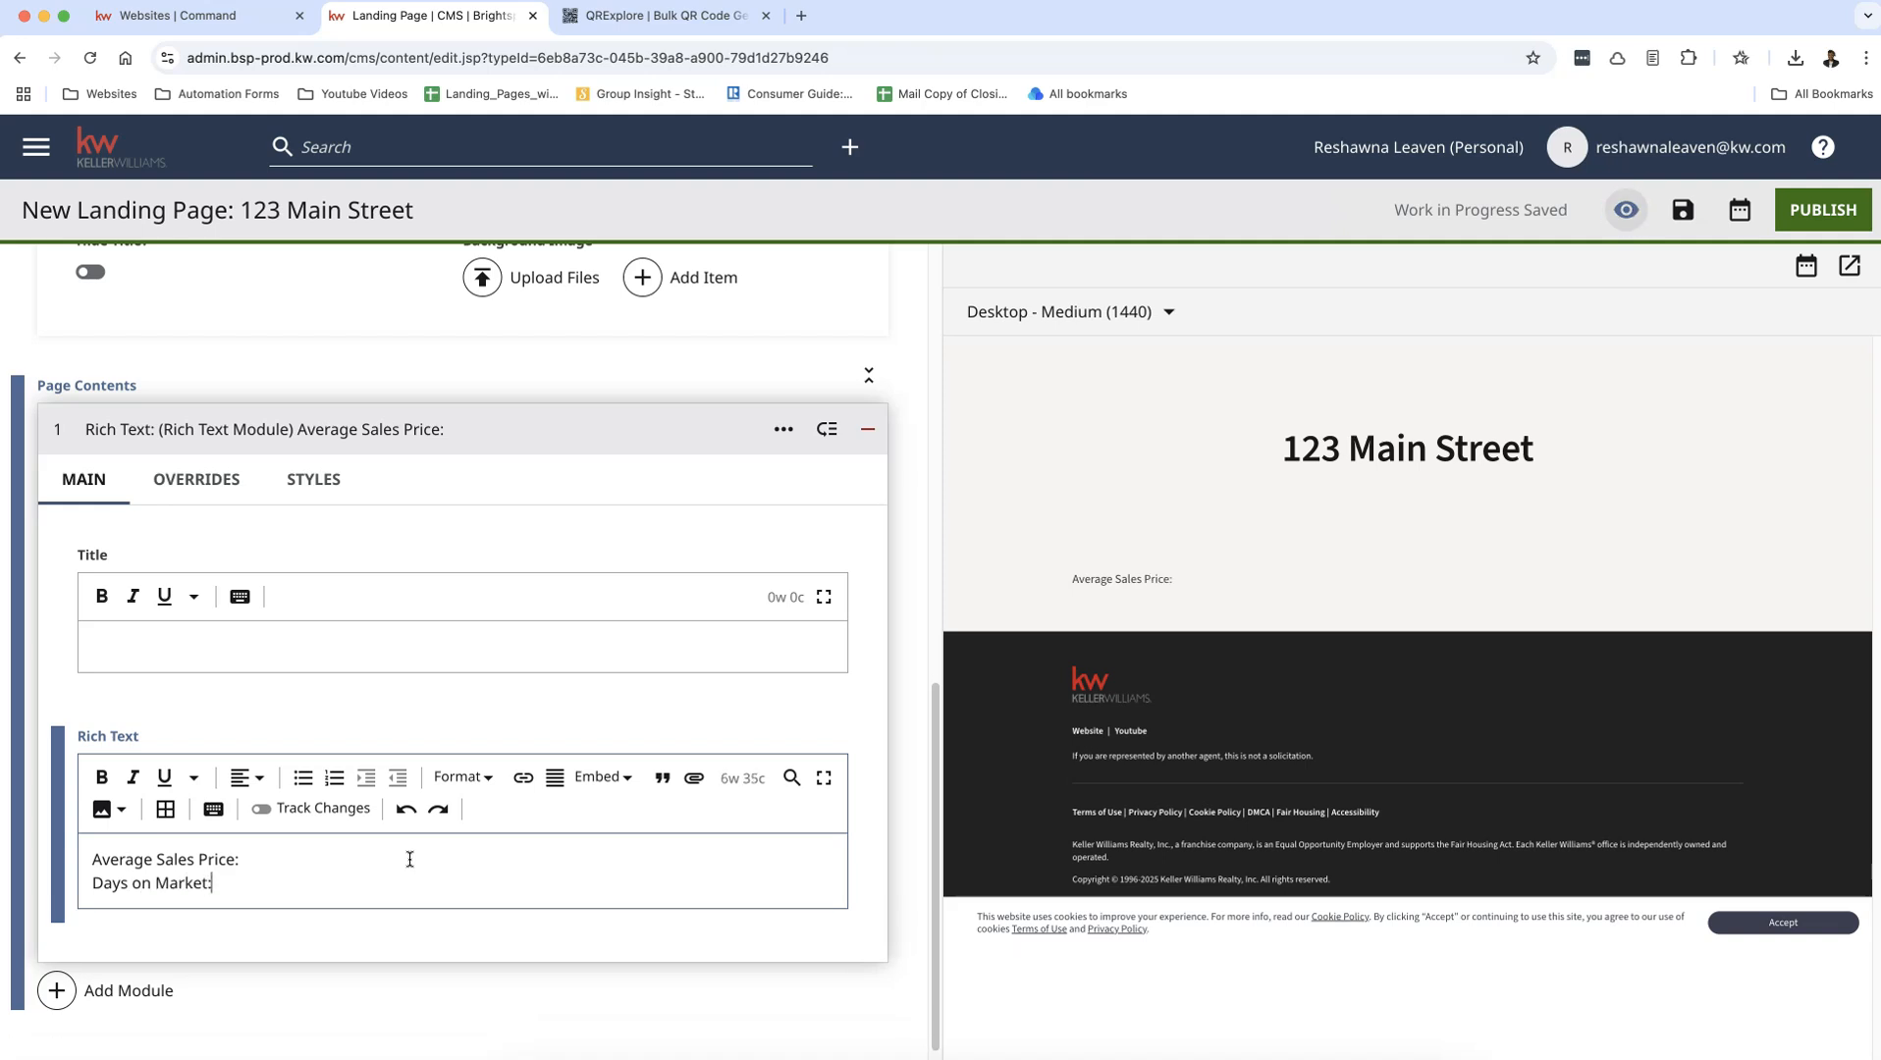
{"action": "key", "text": "Return"}
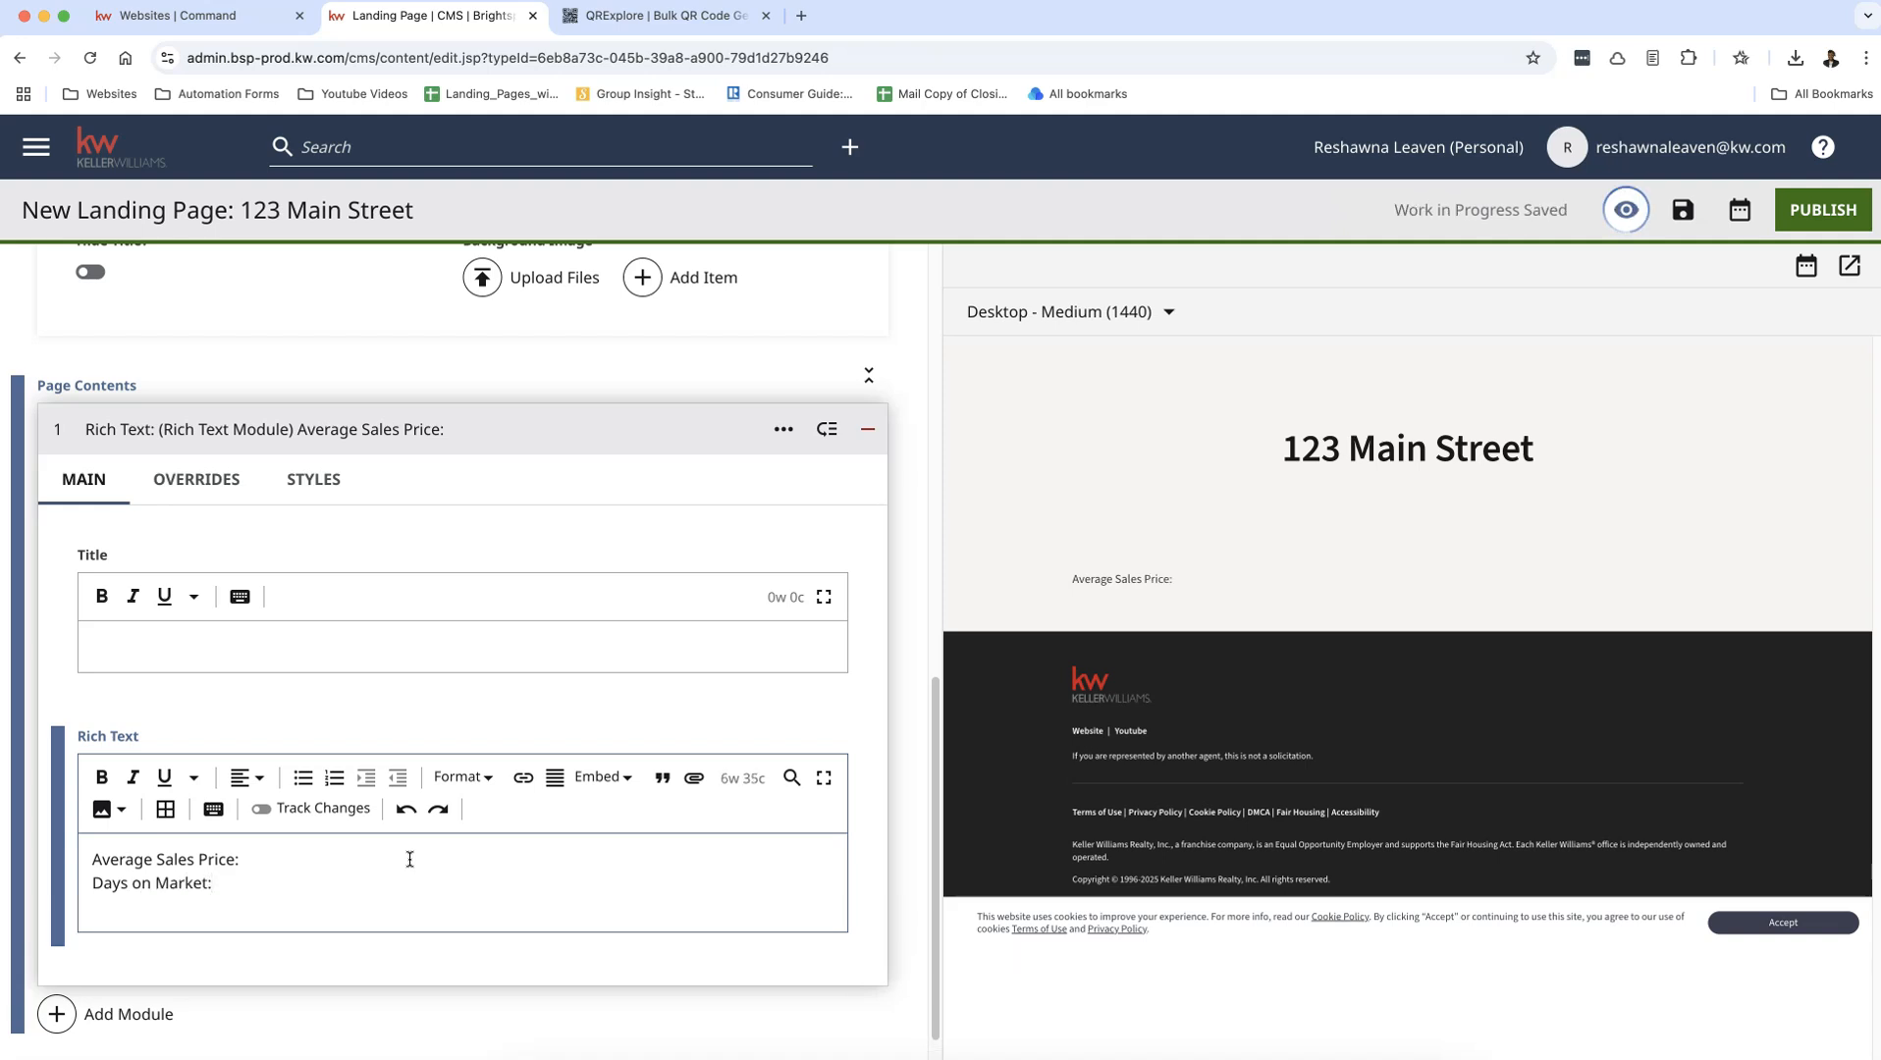
Step: Add the line "Average Rental Amount:" below the Days on Market line
{"action": "type", "text": "Agent"}
{"action": "key", "text": "BackSpace"}
{"action": "key", "text": "BackSpace"}
{"action": "key", "text": "BackSpace"}
{"action": "key", "text": "BackSpace"}
{"action": "key", "text": "BackSpace"}
{"action": "type", "text": "AVerage"}
{"action": "key", "text": "BackSpace"}
{"action": "key", "text": "BackSpace"}
{"action": "key", "text": "BackSpace"}
{"action": "key", "text": "BackSpace"}
{"action": "key", "text": "BackSpace"}
{"action": "key", "text": "BackSpace"}
{"action": "key", "text": "BackSpace"}
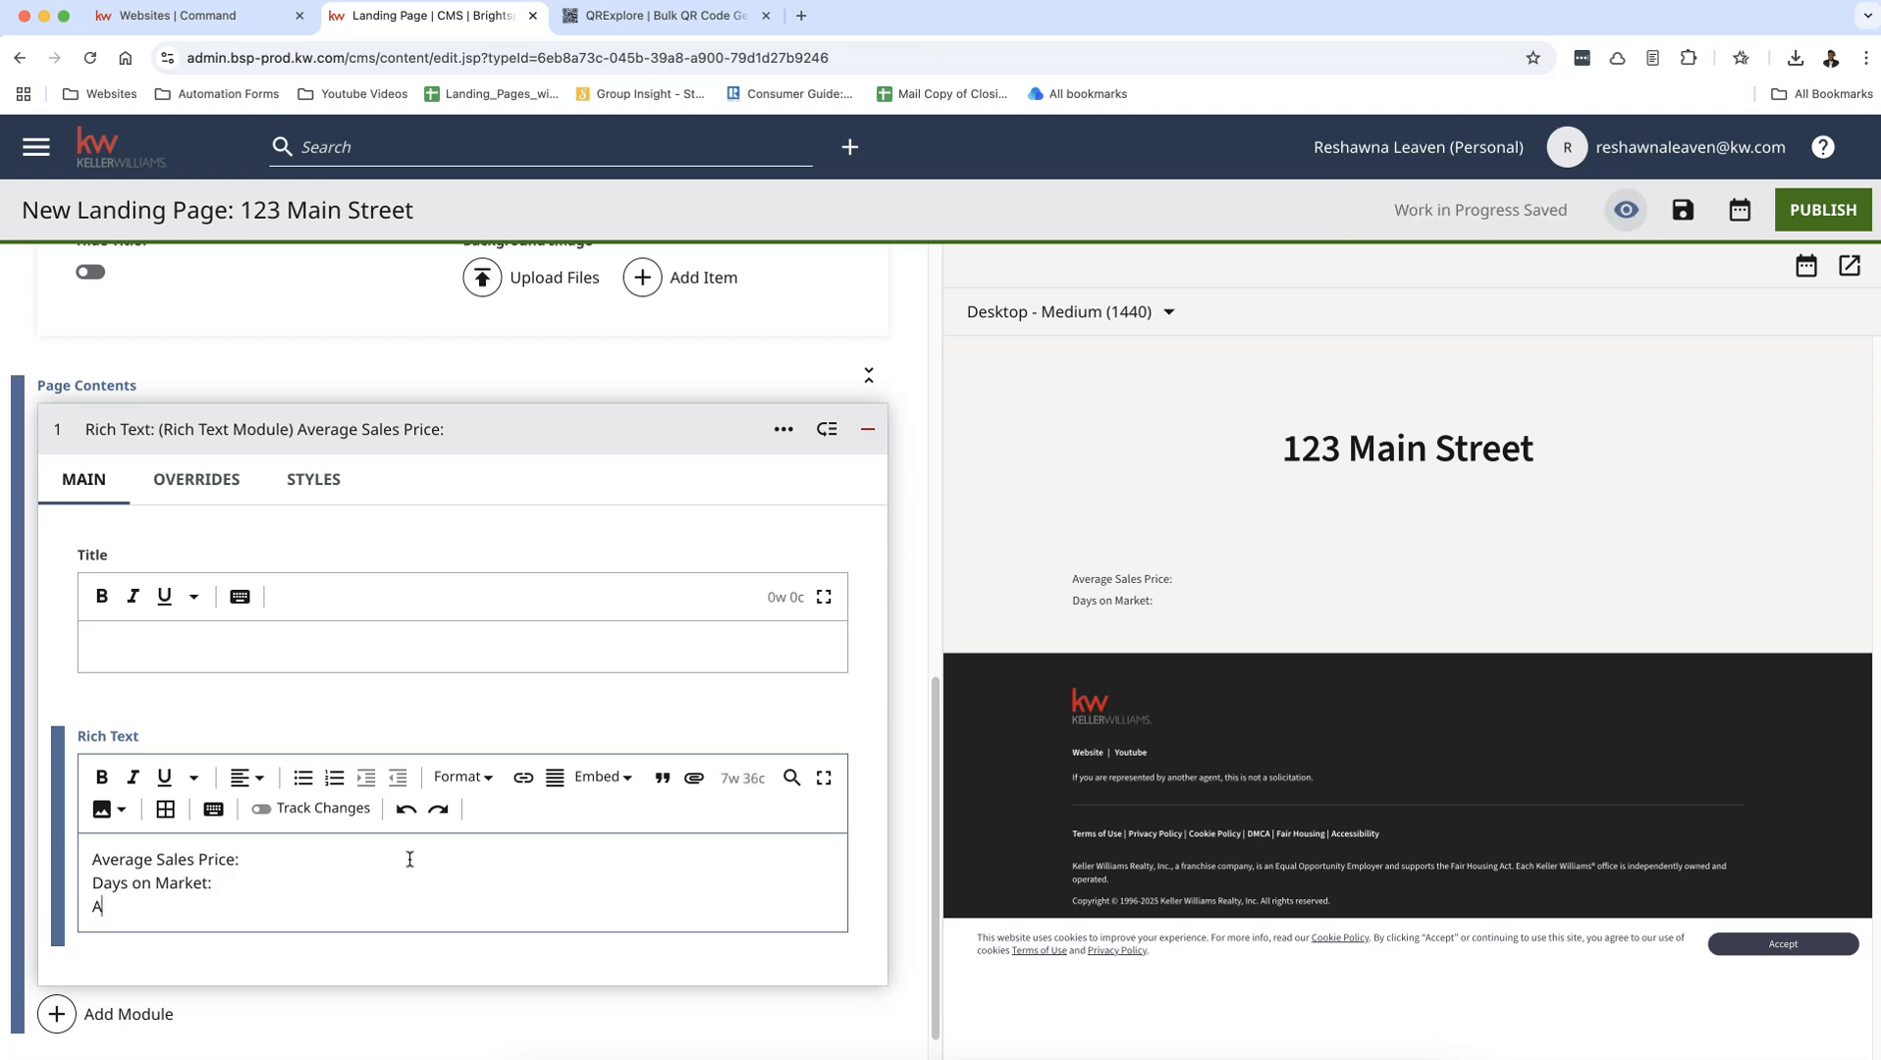
{"action": "type", "text": "Average"}
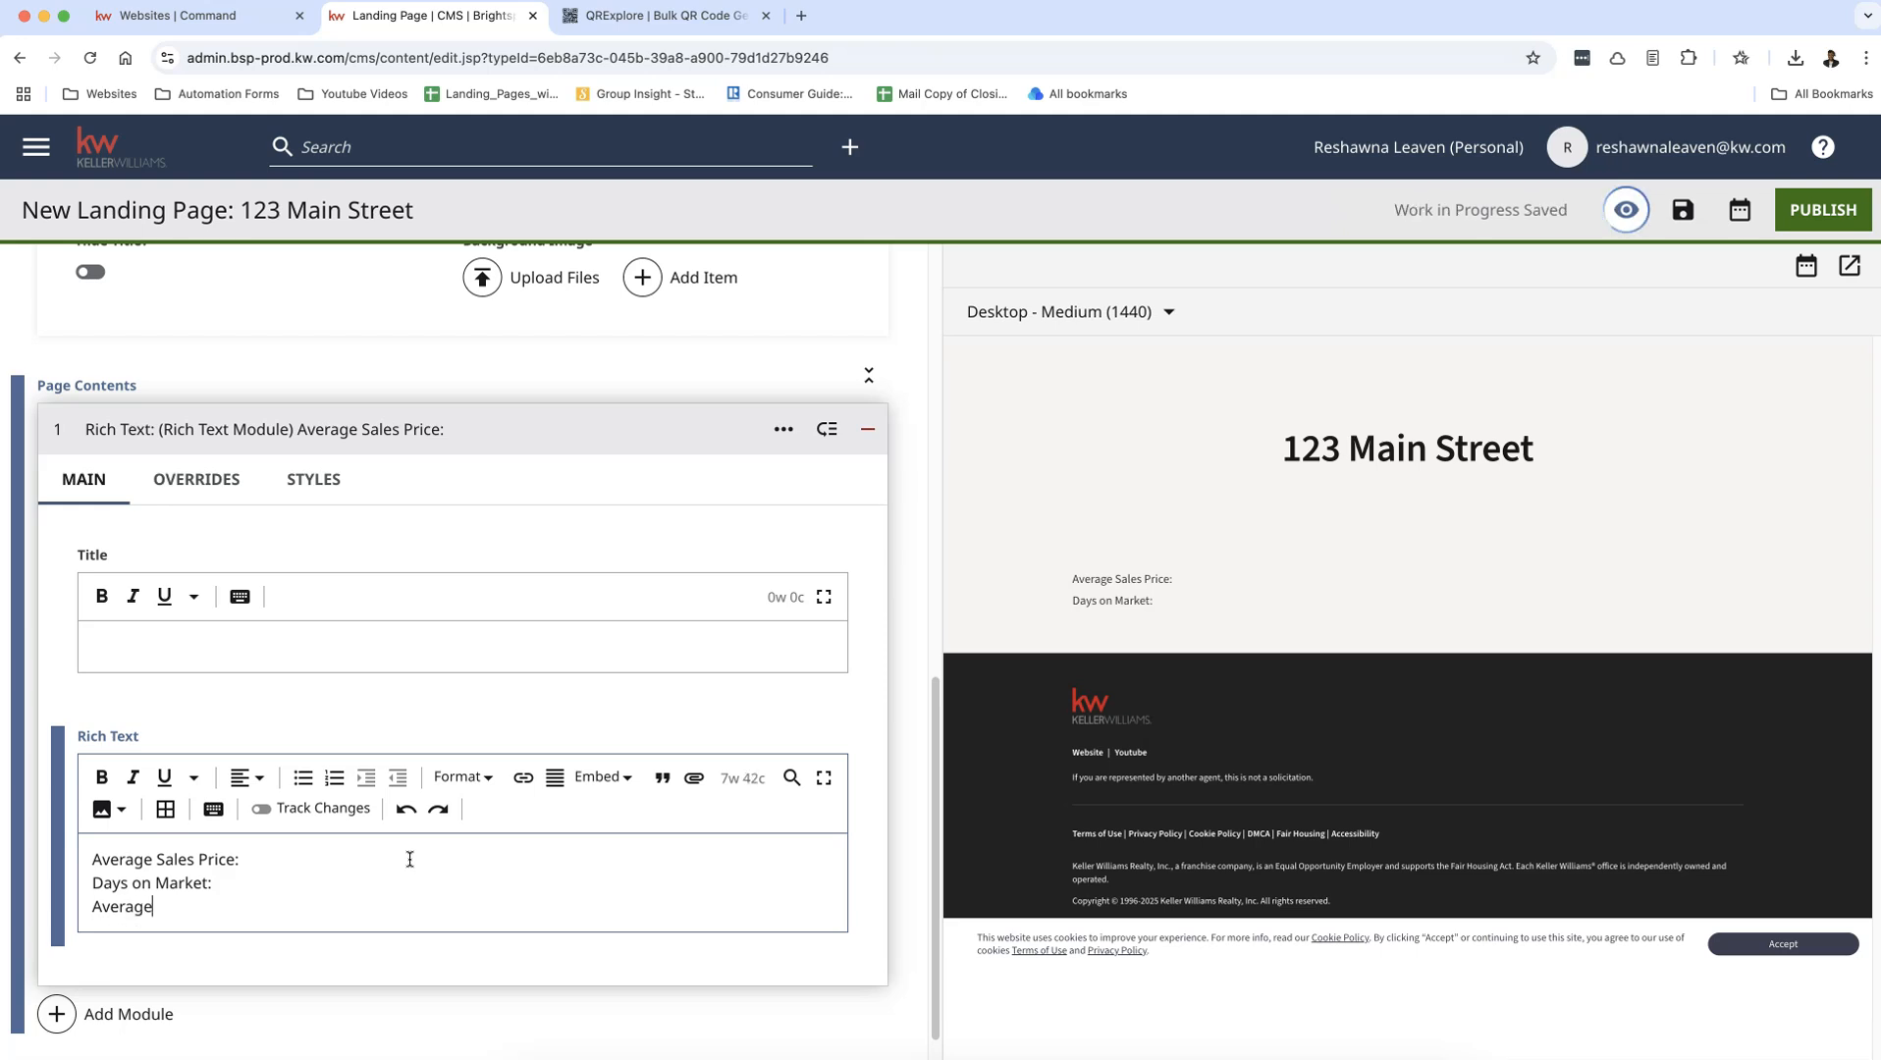
{"action": "type", "text": " Rental Amoutn"}
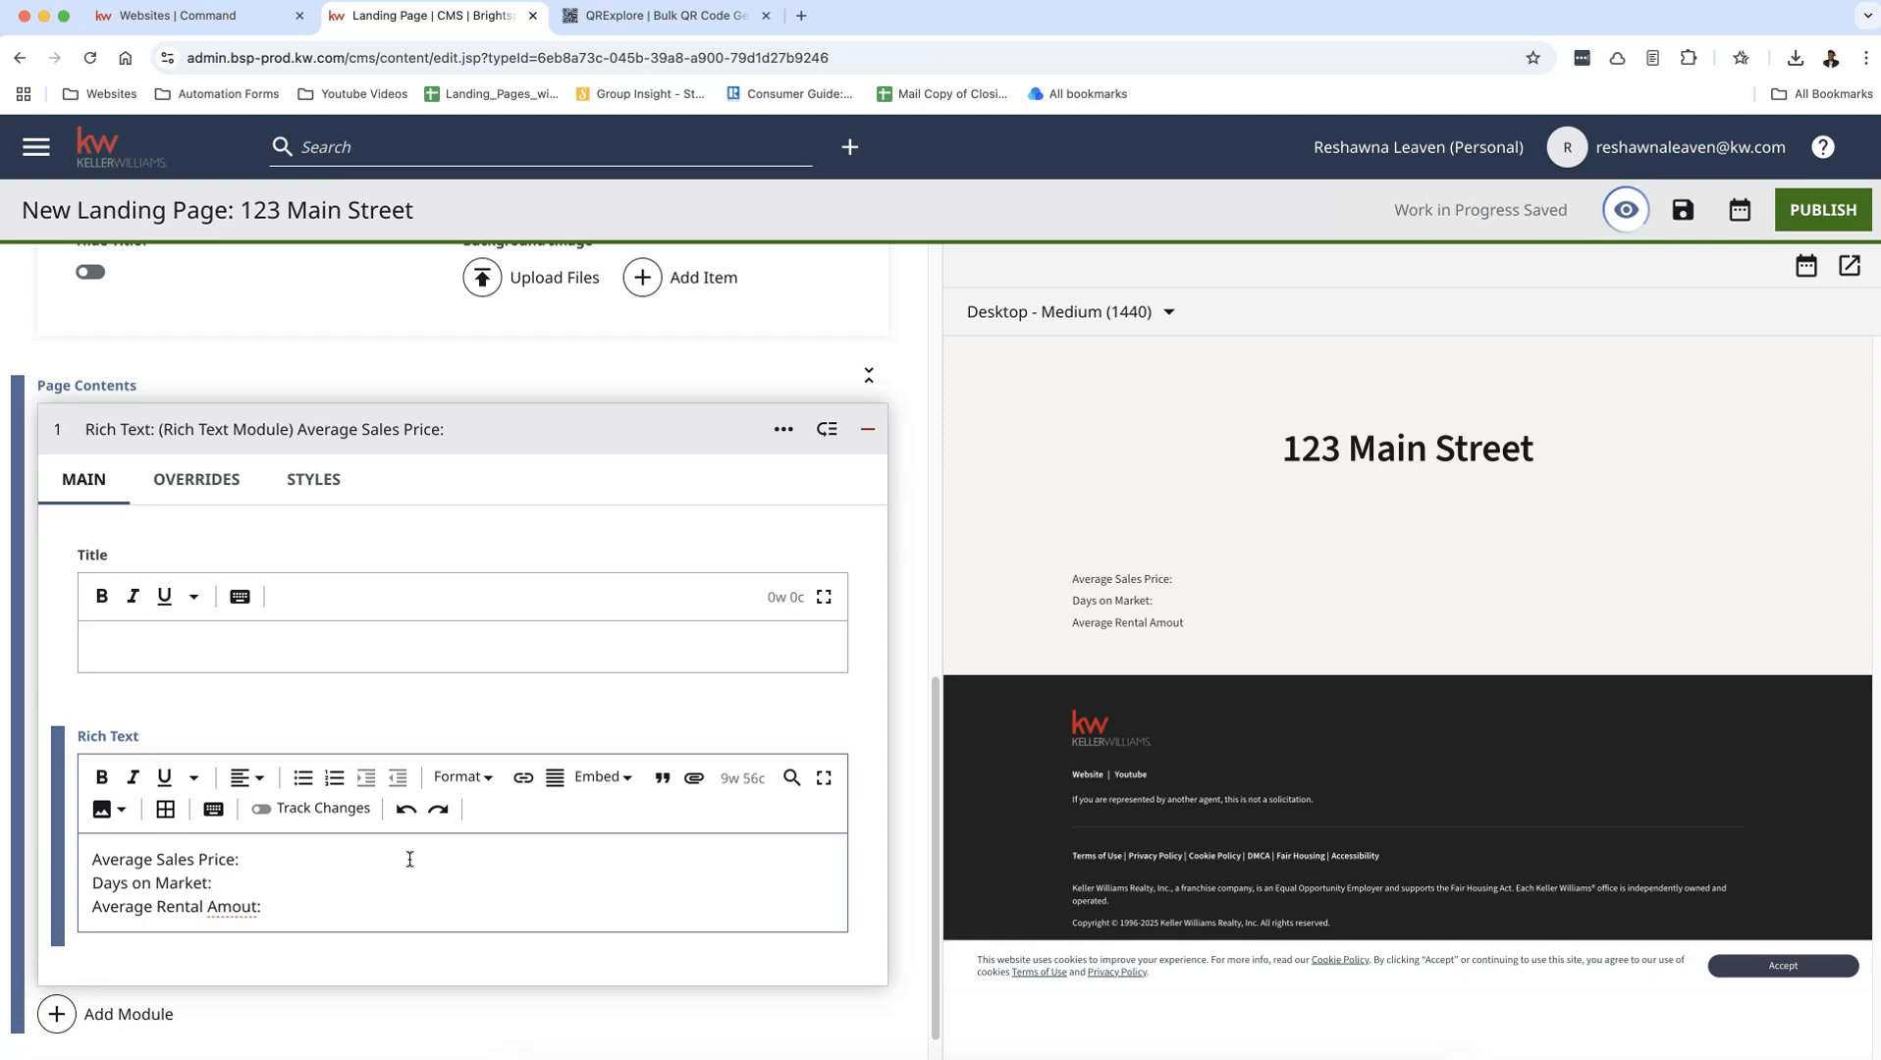
{"action": "key", "text": "BackSpace"}
{"action": "type", "text": "nt:"}
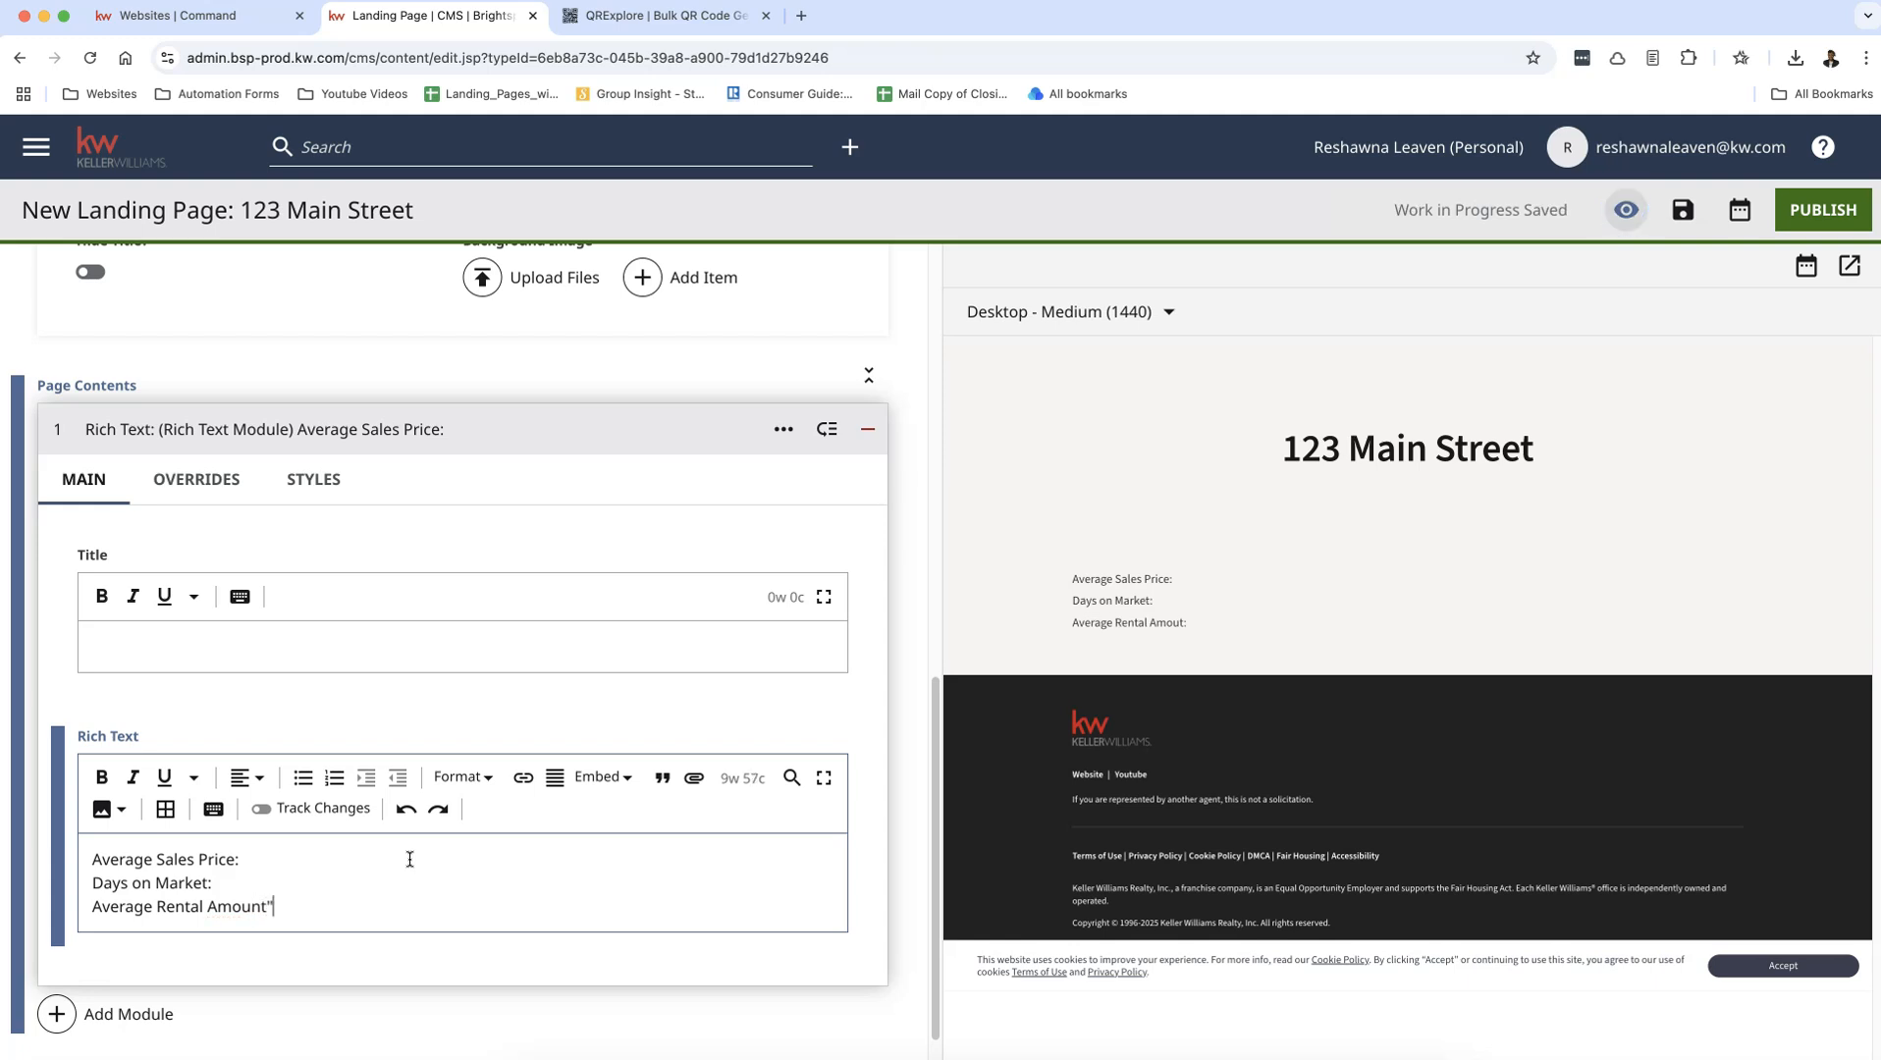
Step: Leave a blank line after the rental line and add the heading "Community Resources:"
{"action": "key", "text": "Return"}
{"action": "key", "text": "Return"}
{"action": "type", "text": "C"}
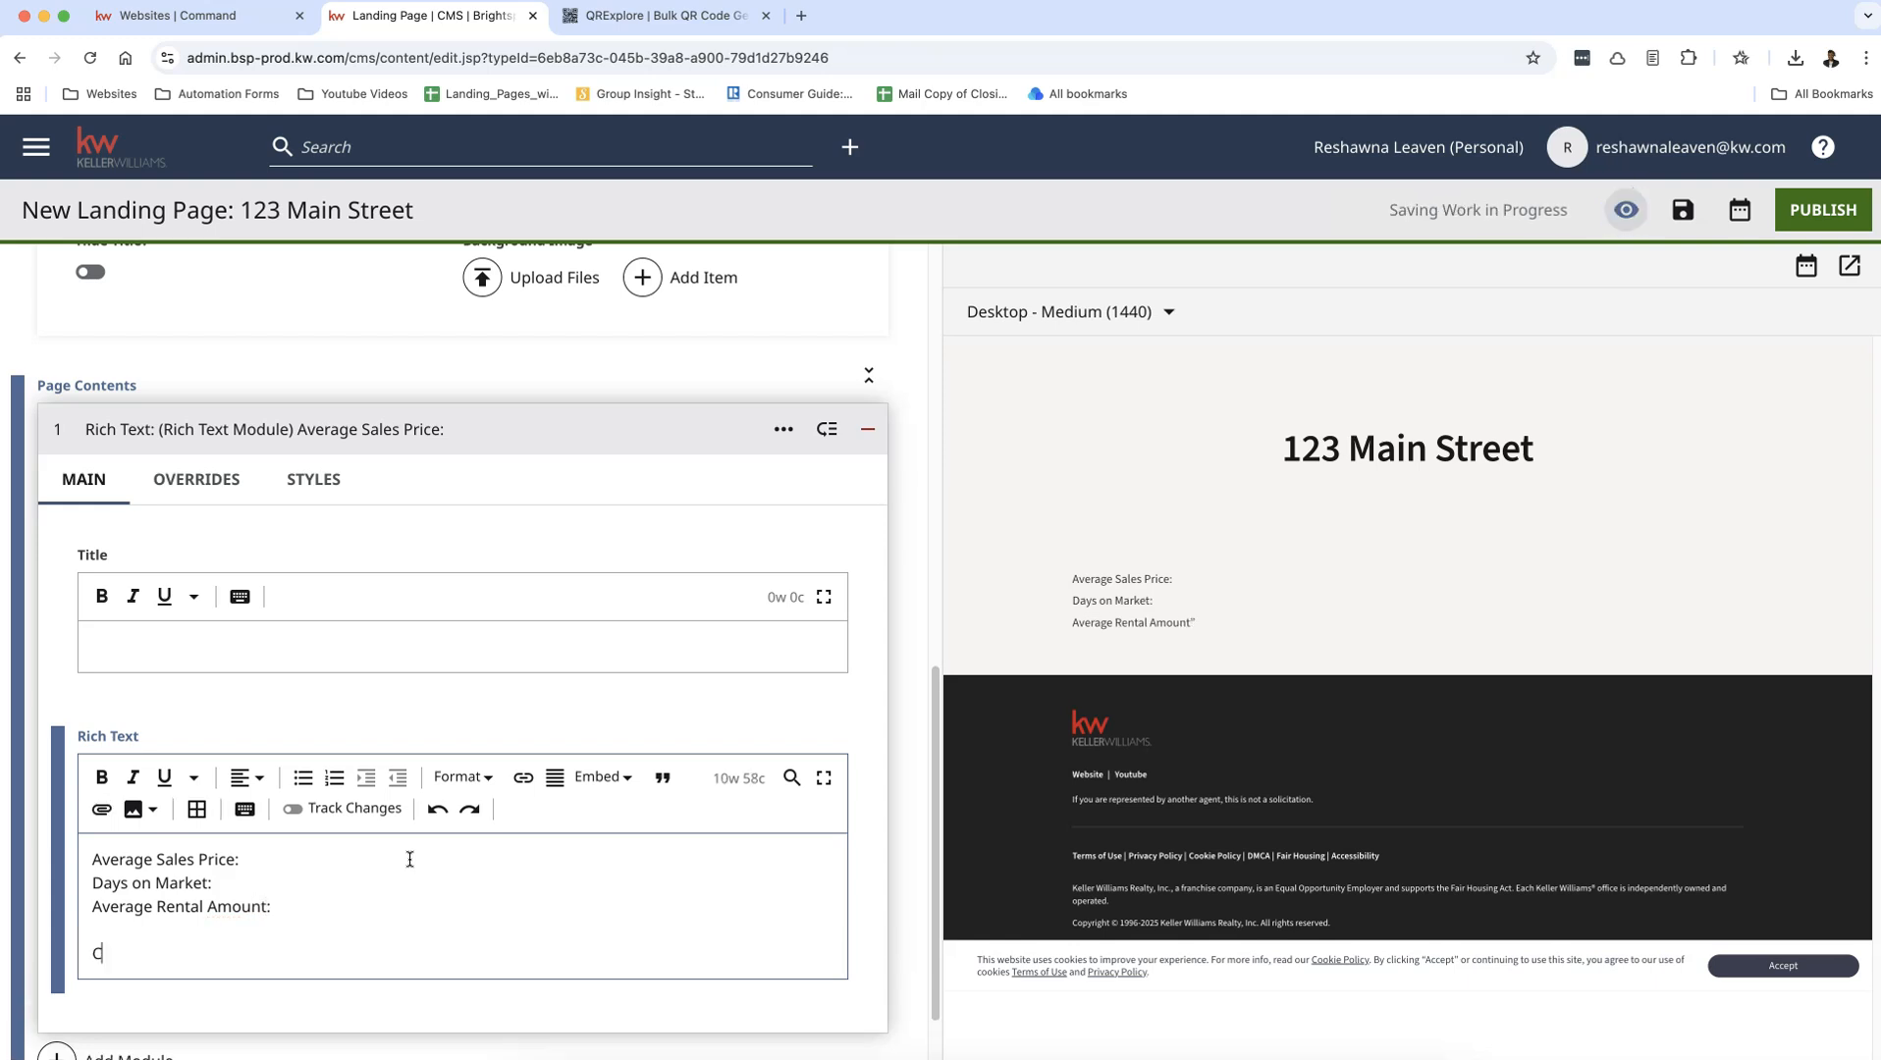
{"action": "type", "text": "ommunity "}
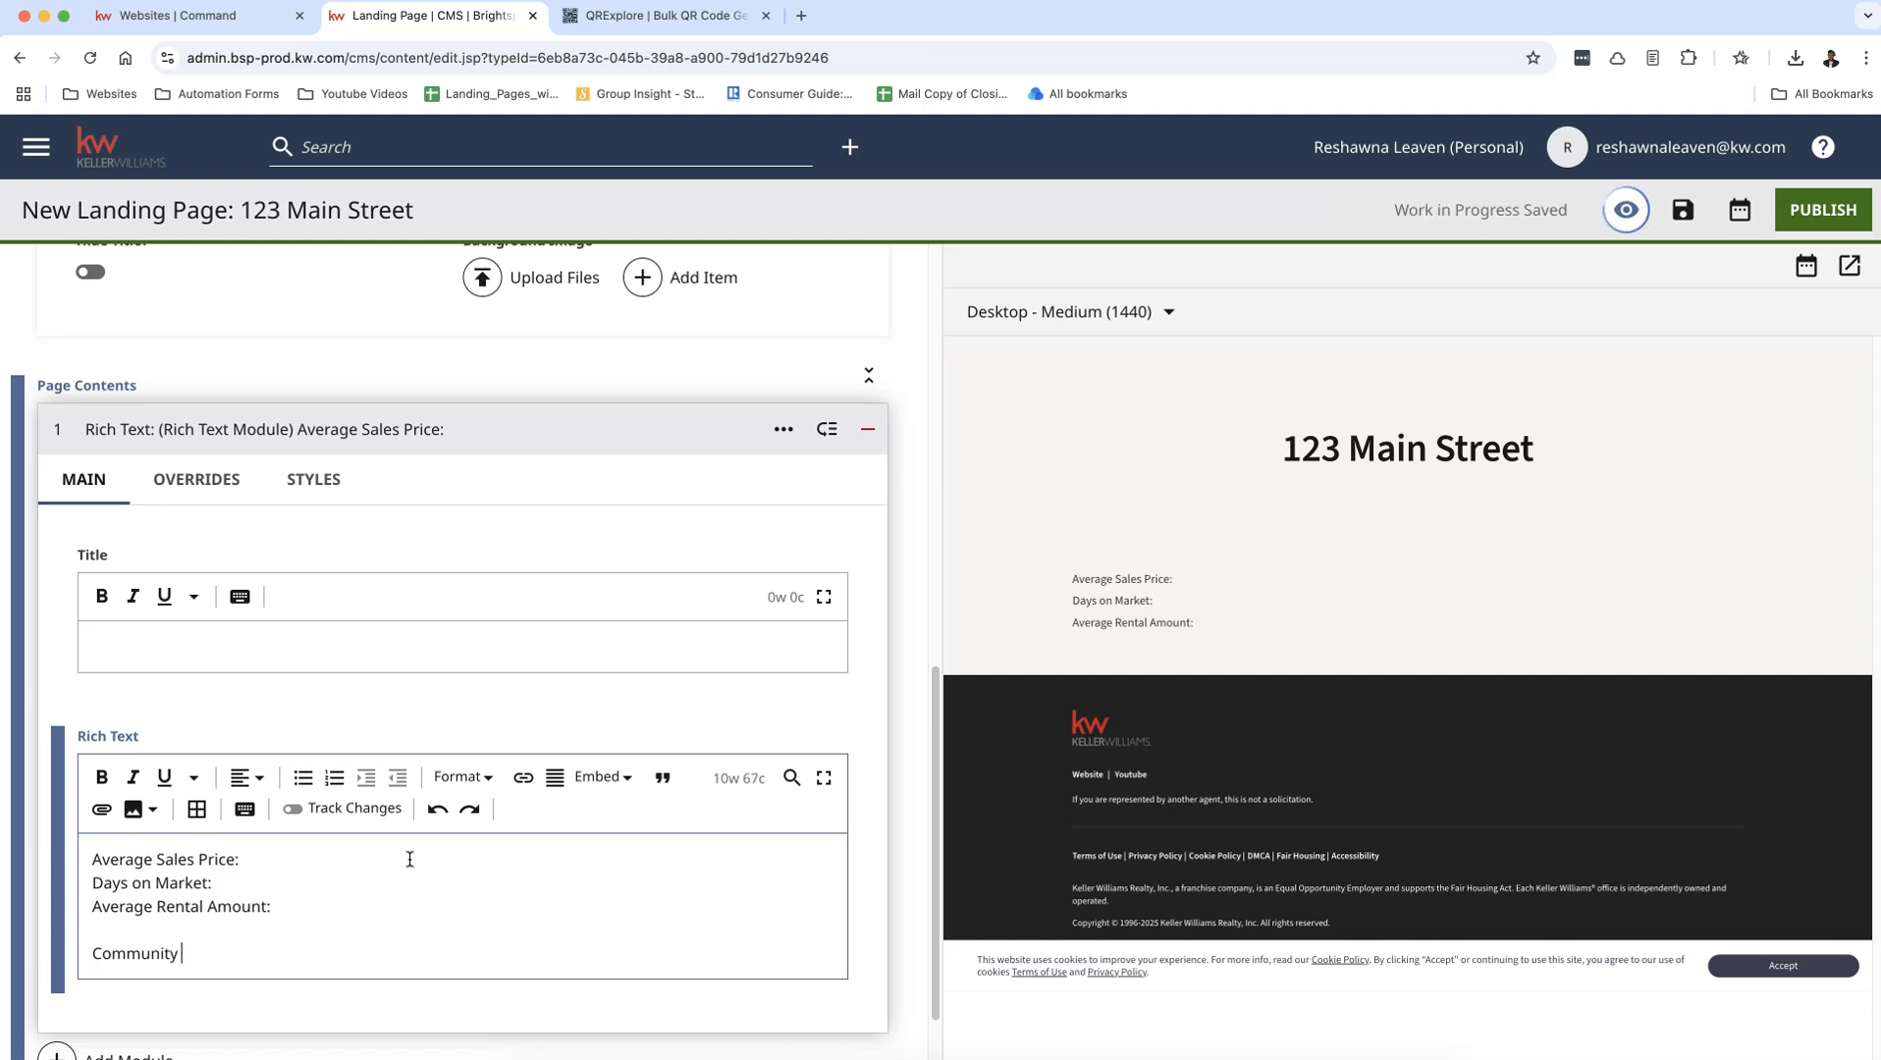
{"action": "type", "text": "Res"}
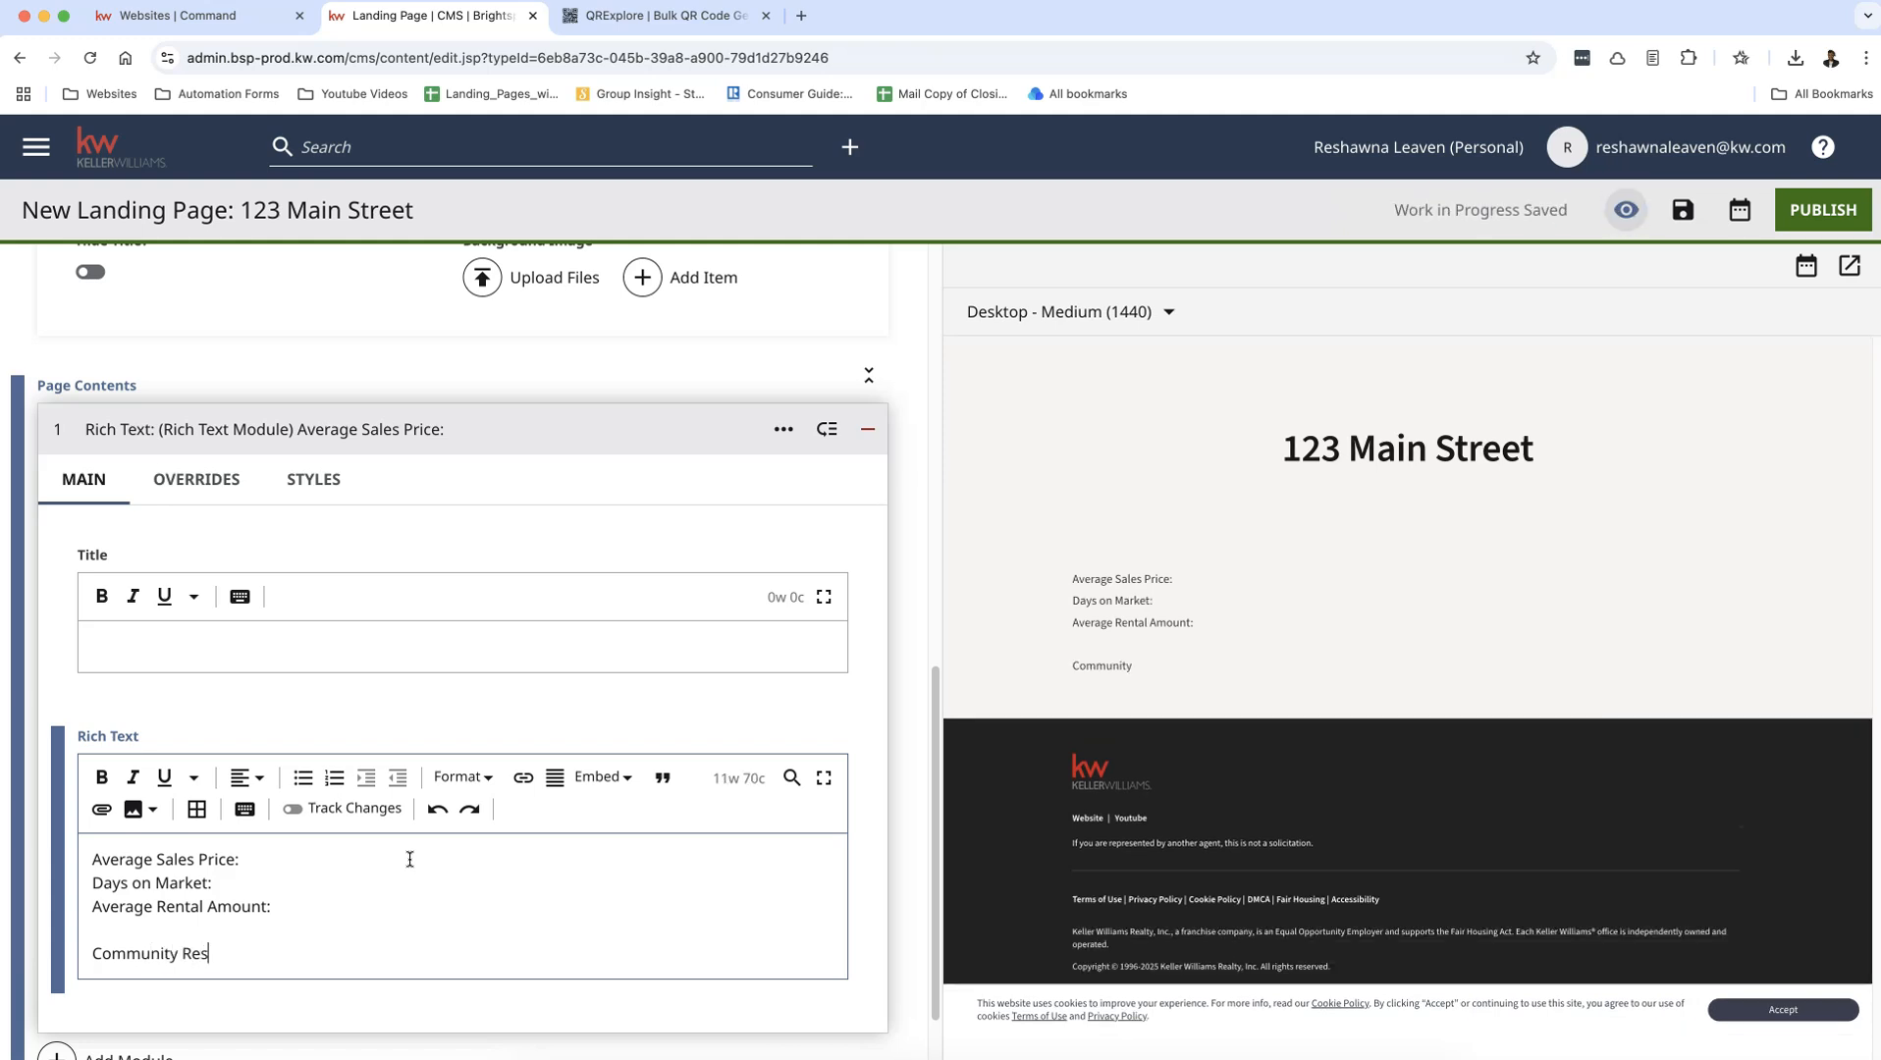
{"action": "type", "text": "ources:"}
{"action": "key", "text": "Return"}
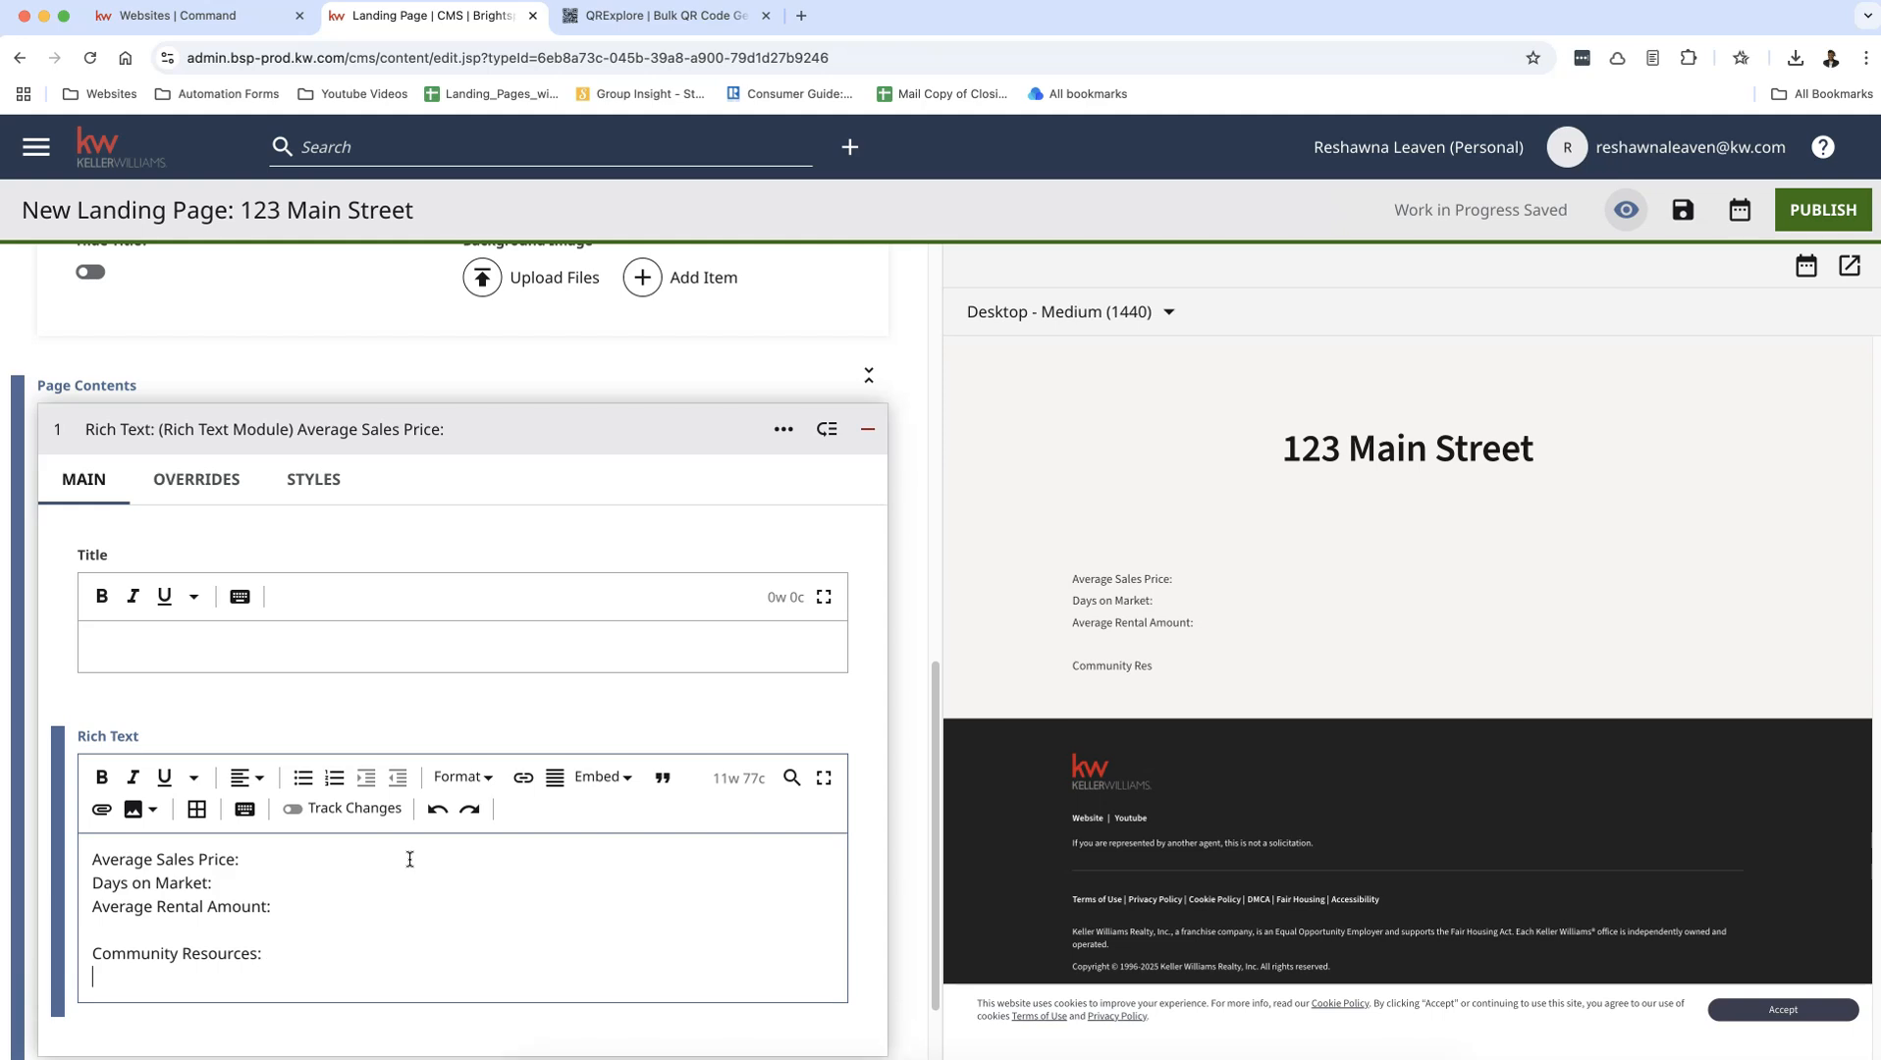
{"action": "type", "text": "SChool Information:"}
{"action": "key", "text": "Return"}
{"action": "type", "text": "County: "}
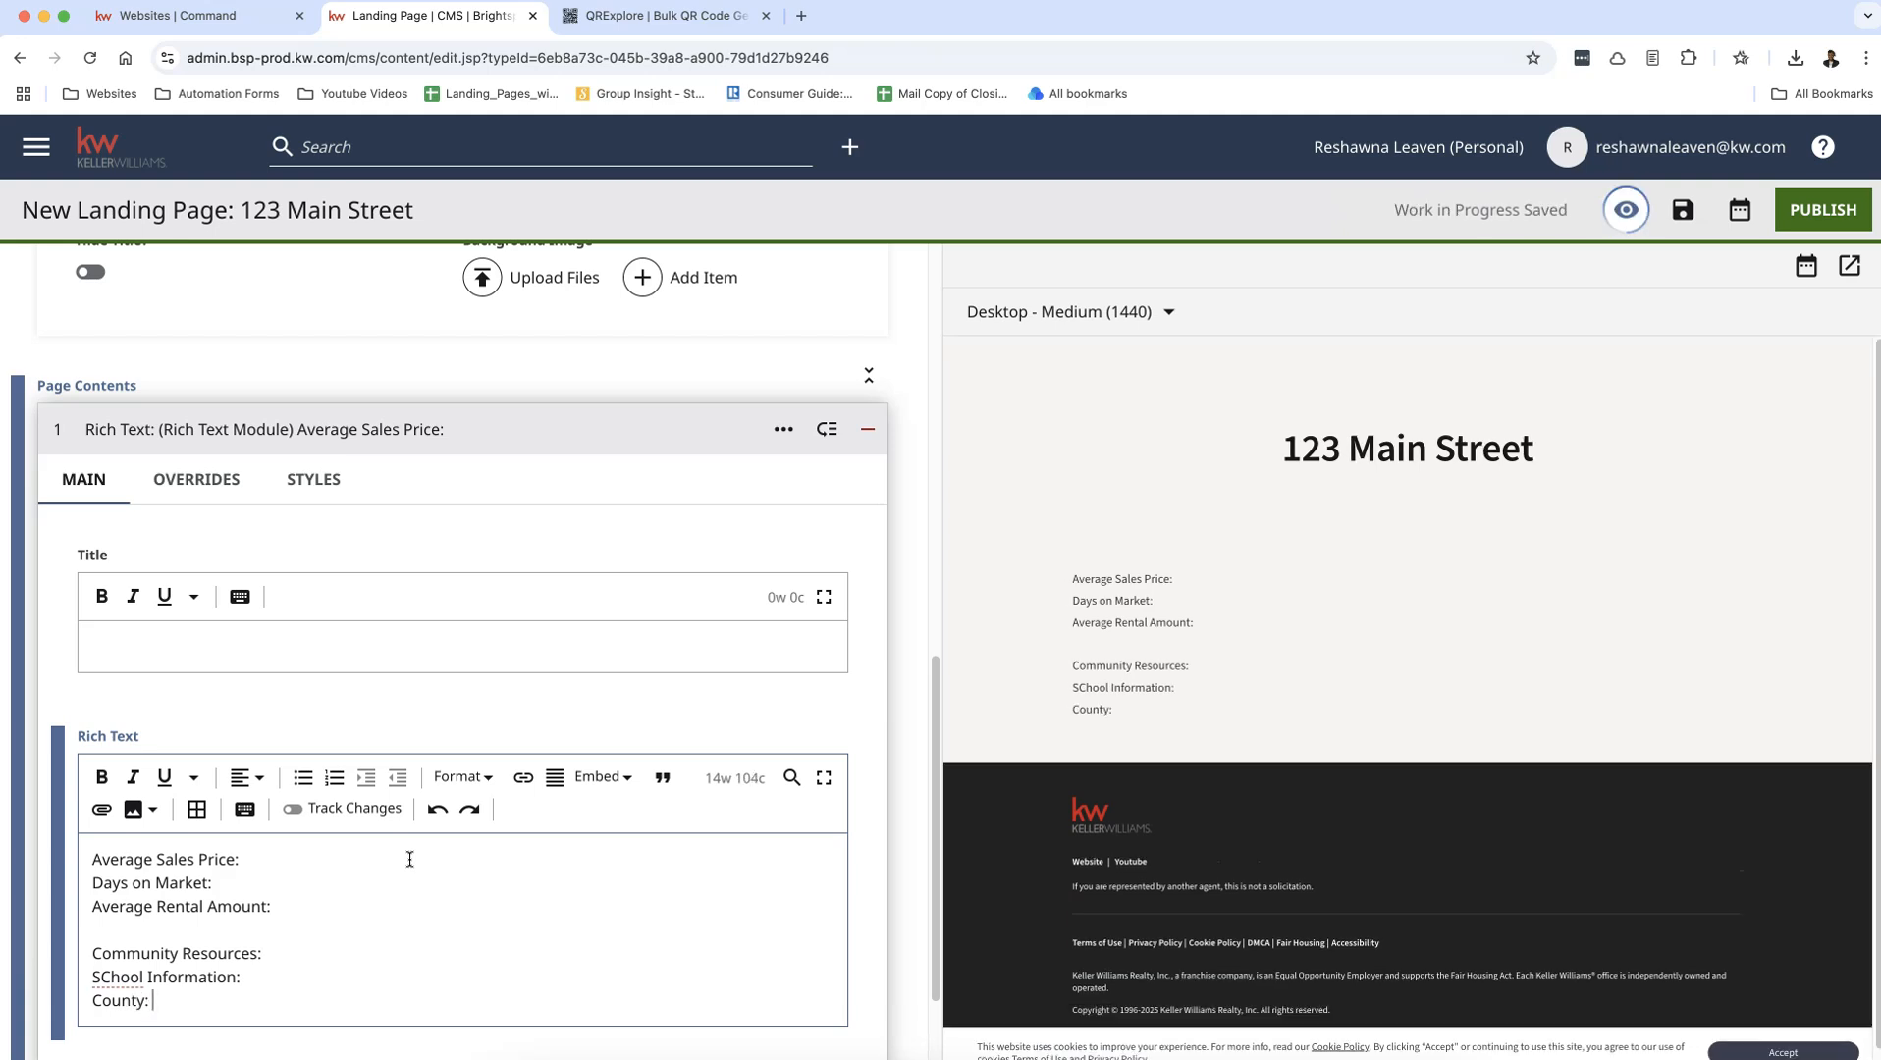
{"action": "type", "text": "www.fcus"}
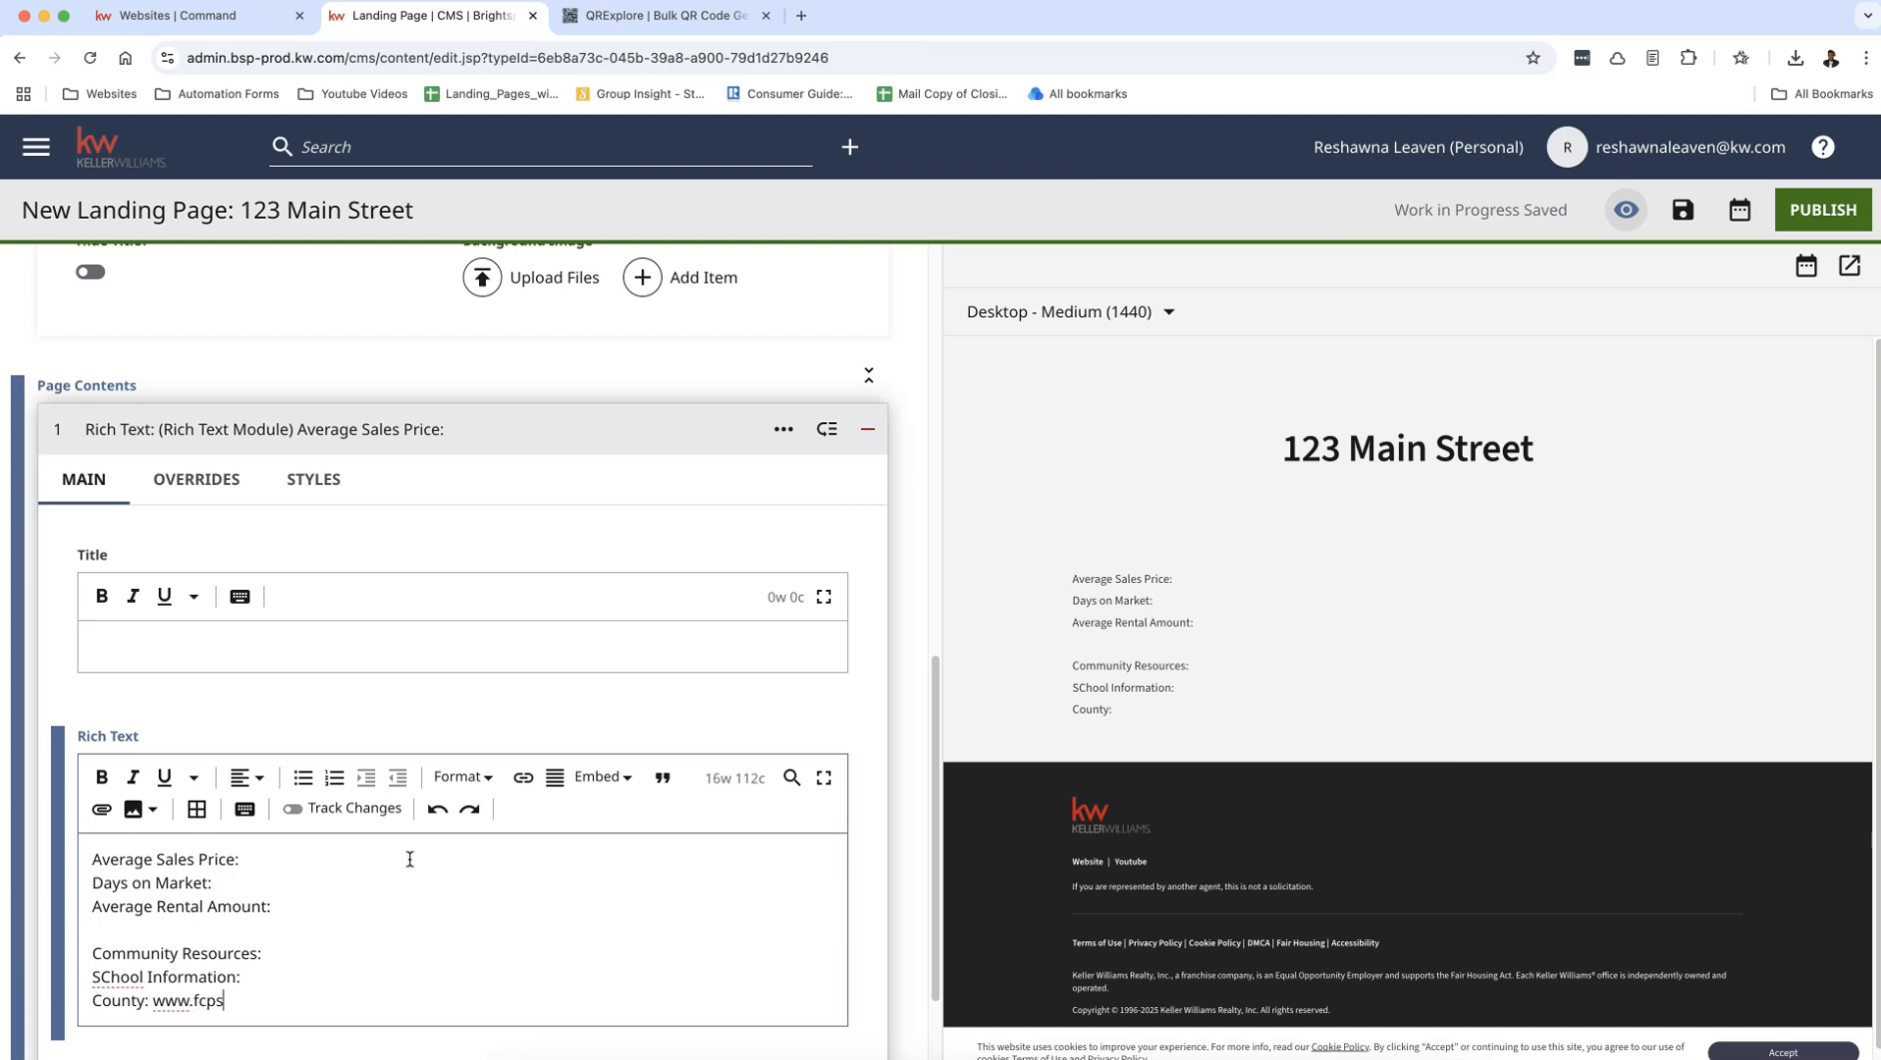
{"action": "type", "text": "edu"}
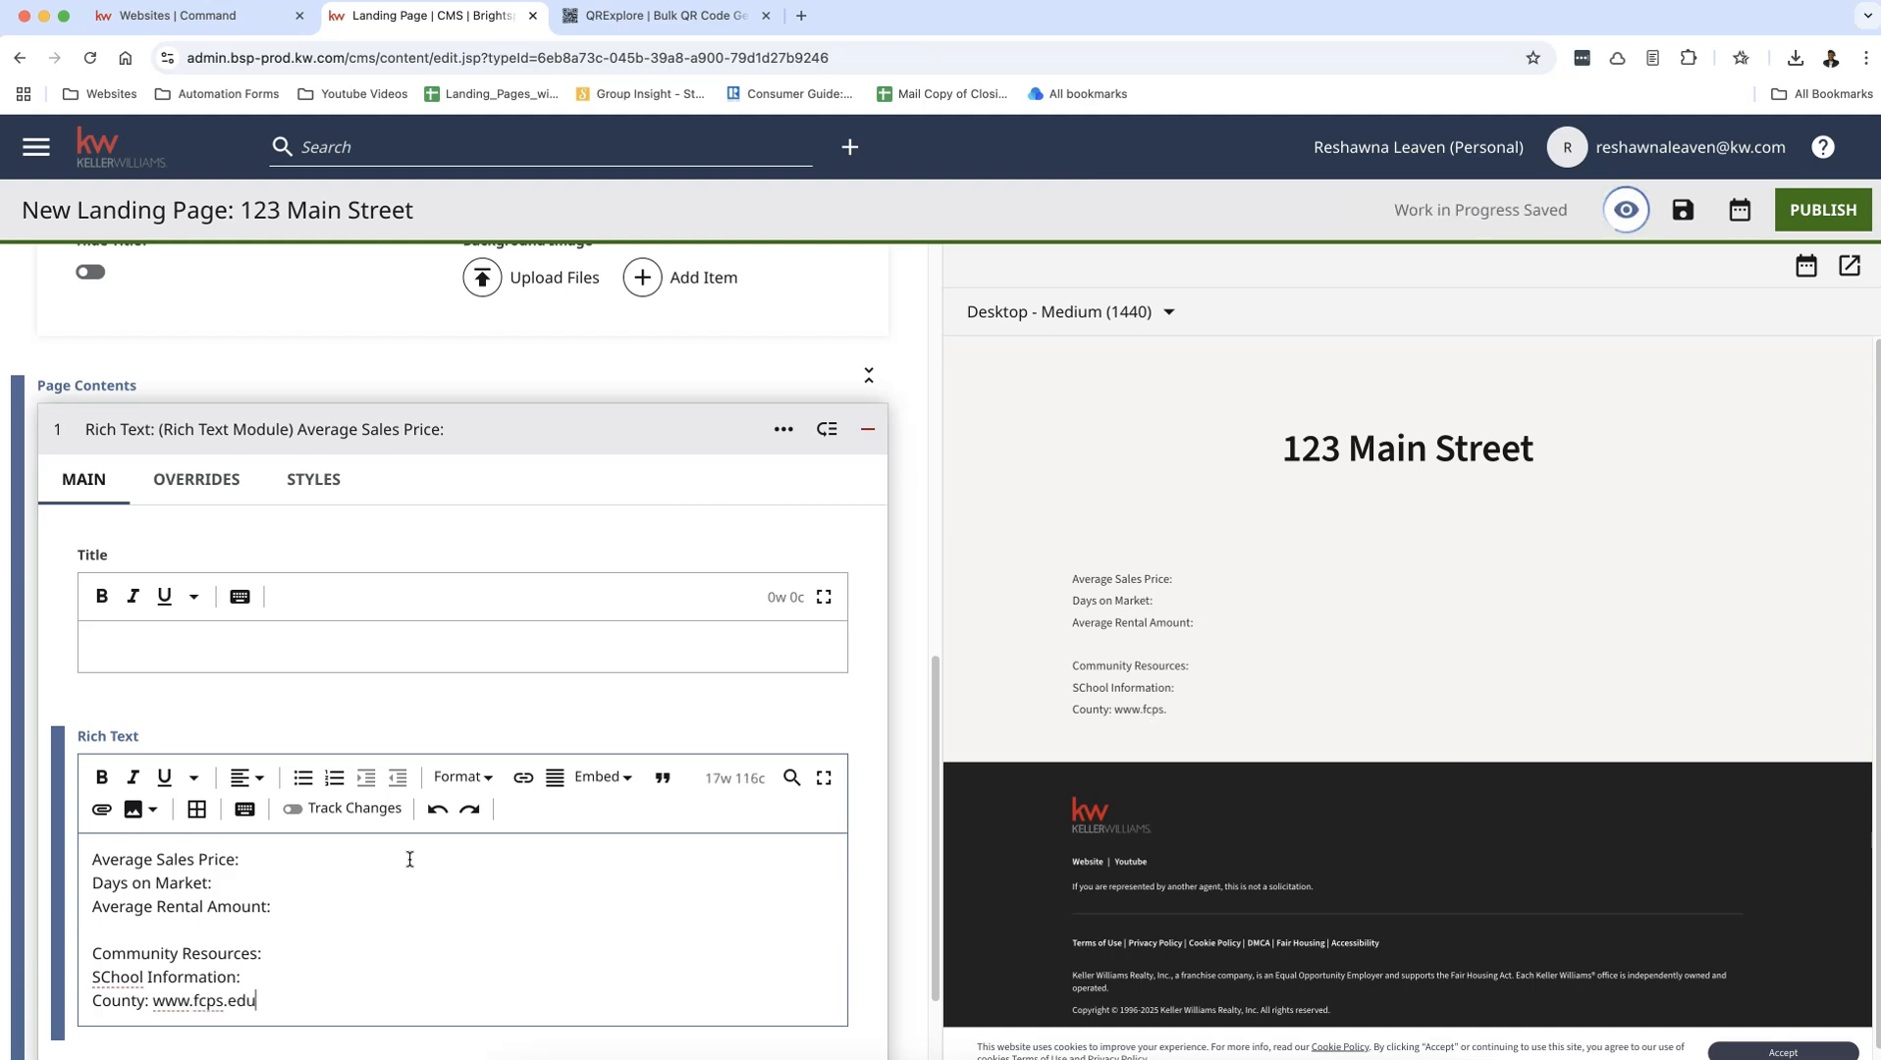
{"action": "key", "text": "Return"}
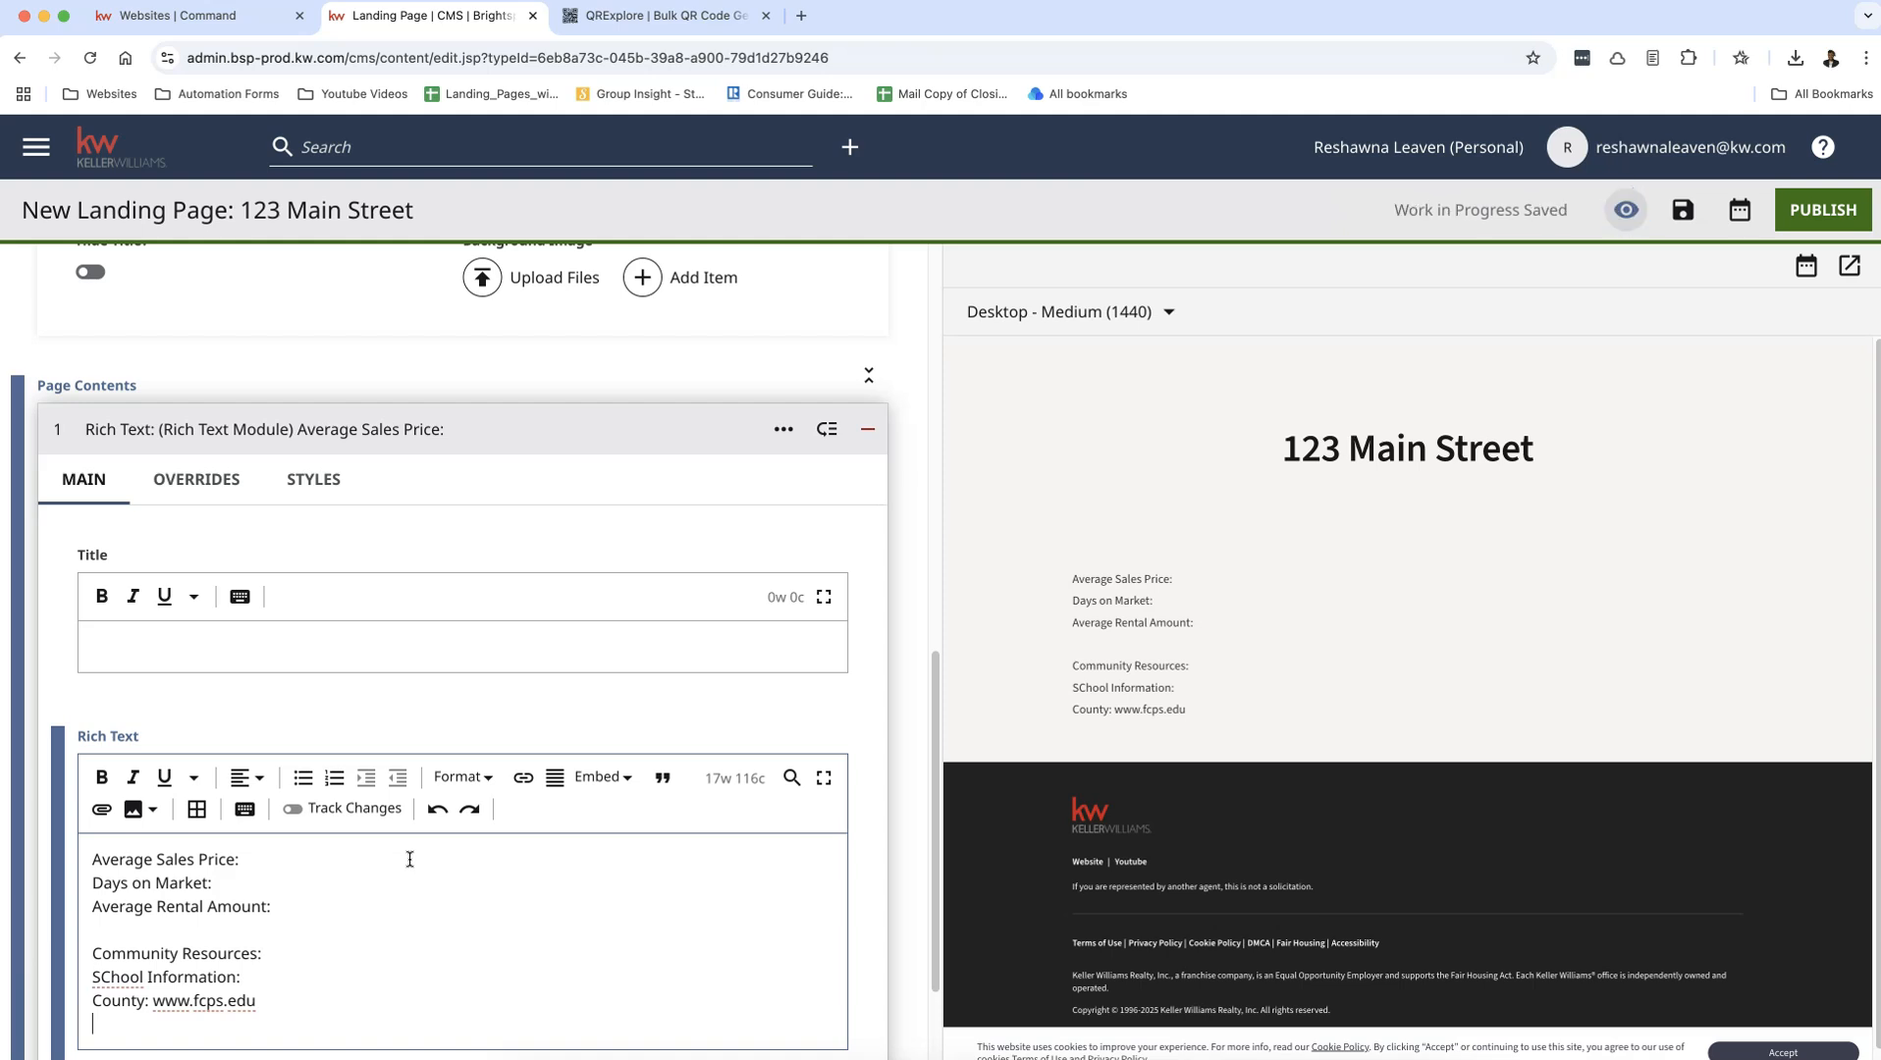
Step: Fill in $500,000 as the value on the Average Sales Price line
{"action": "left_click", "coordinate": [293, 861]}
{"action": "type", "text": "$500,000"}
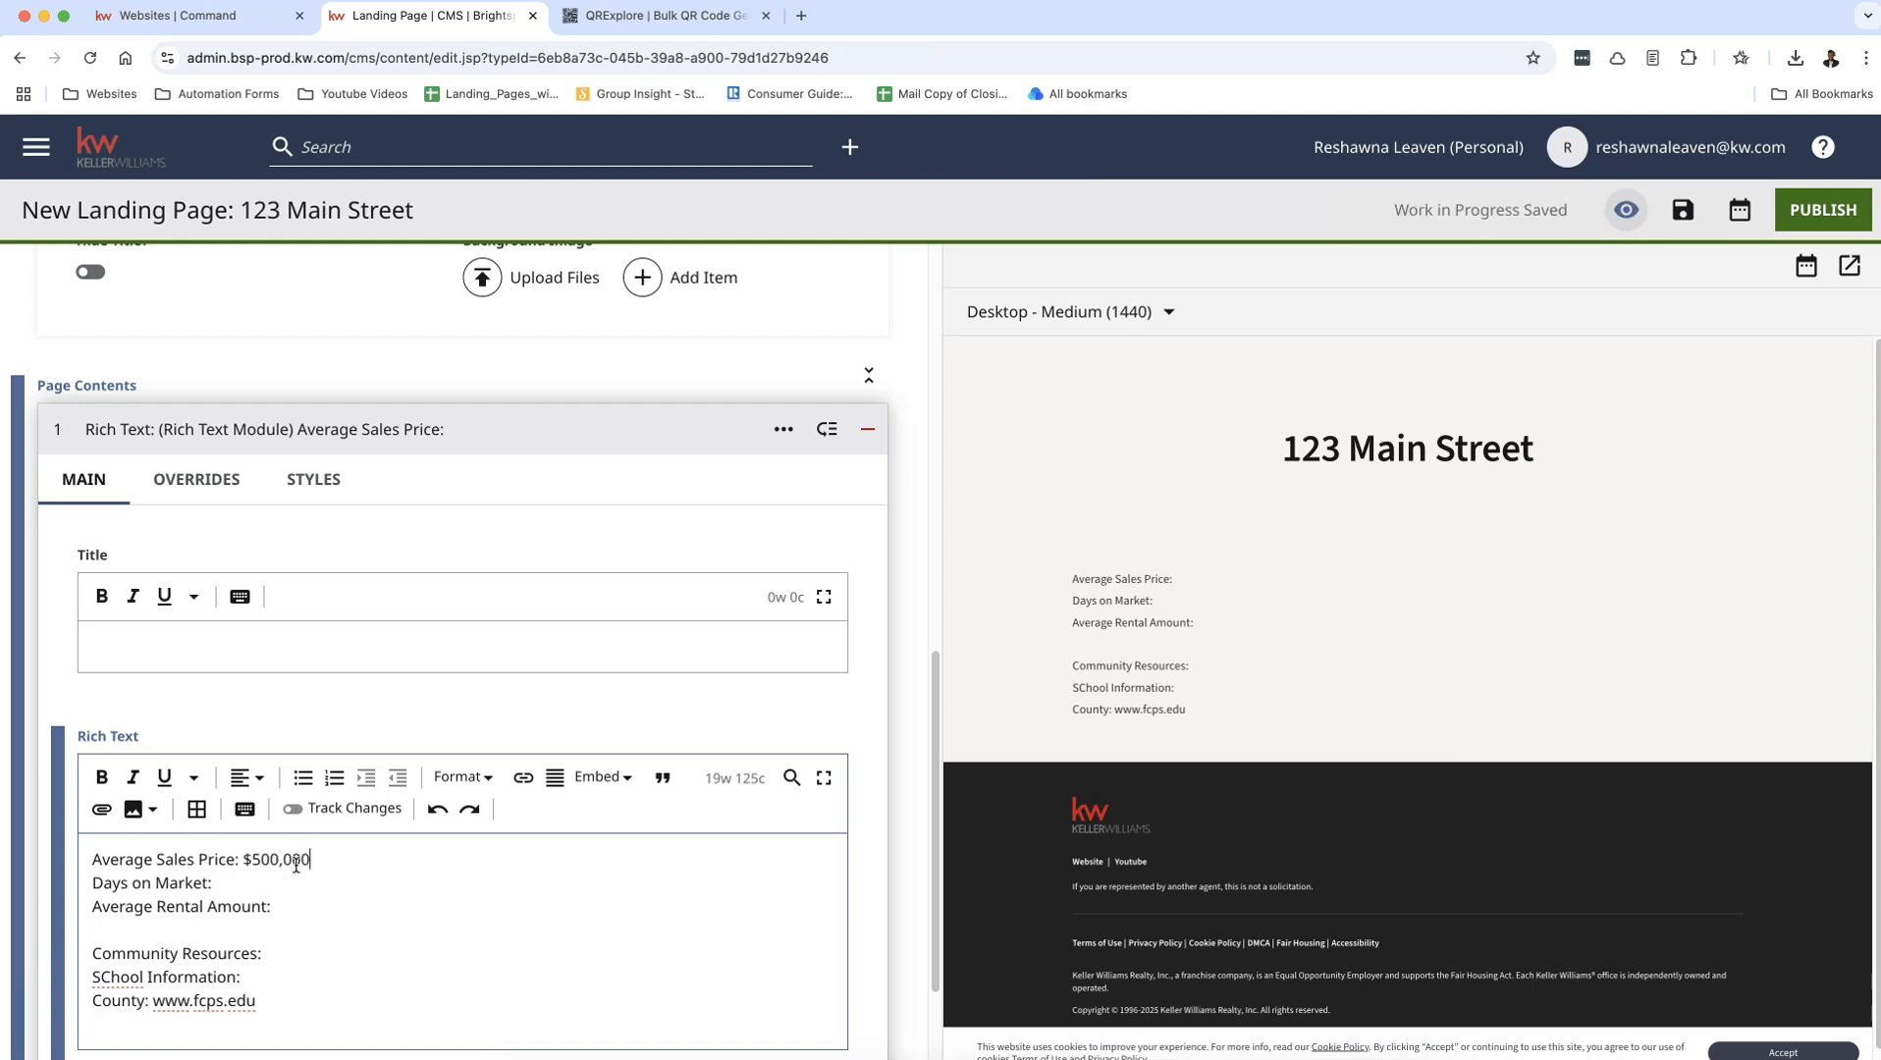
Step: Fill in 25 on the Days on Market line and $2,500/mo on the Average Rental Amount line
{"action": "left_click", "coordinate": [300, 879]}
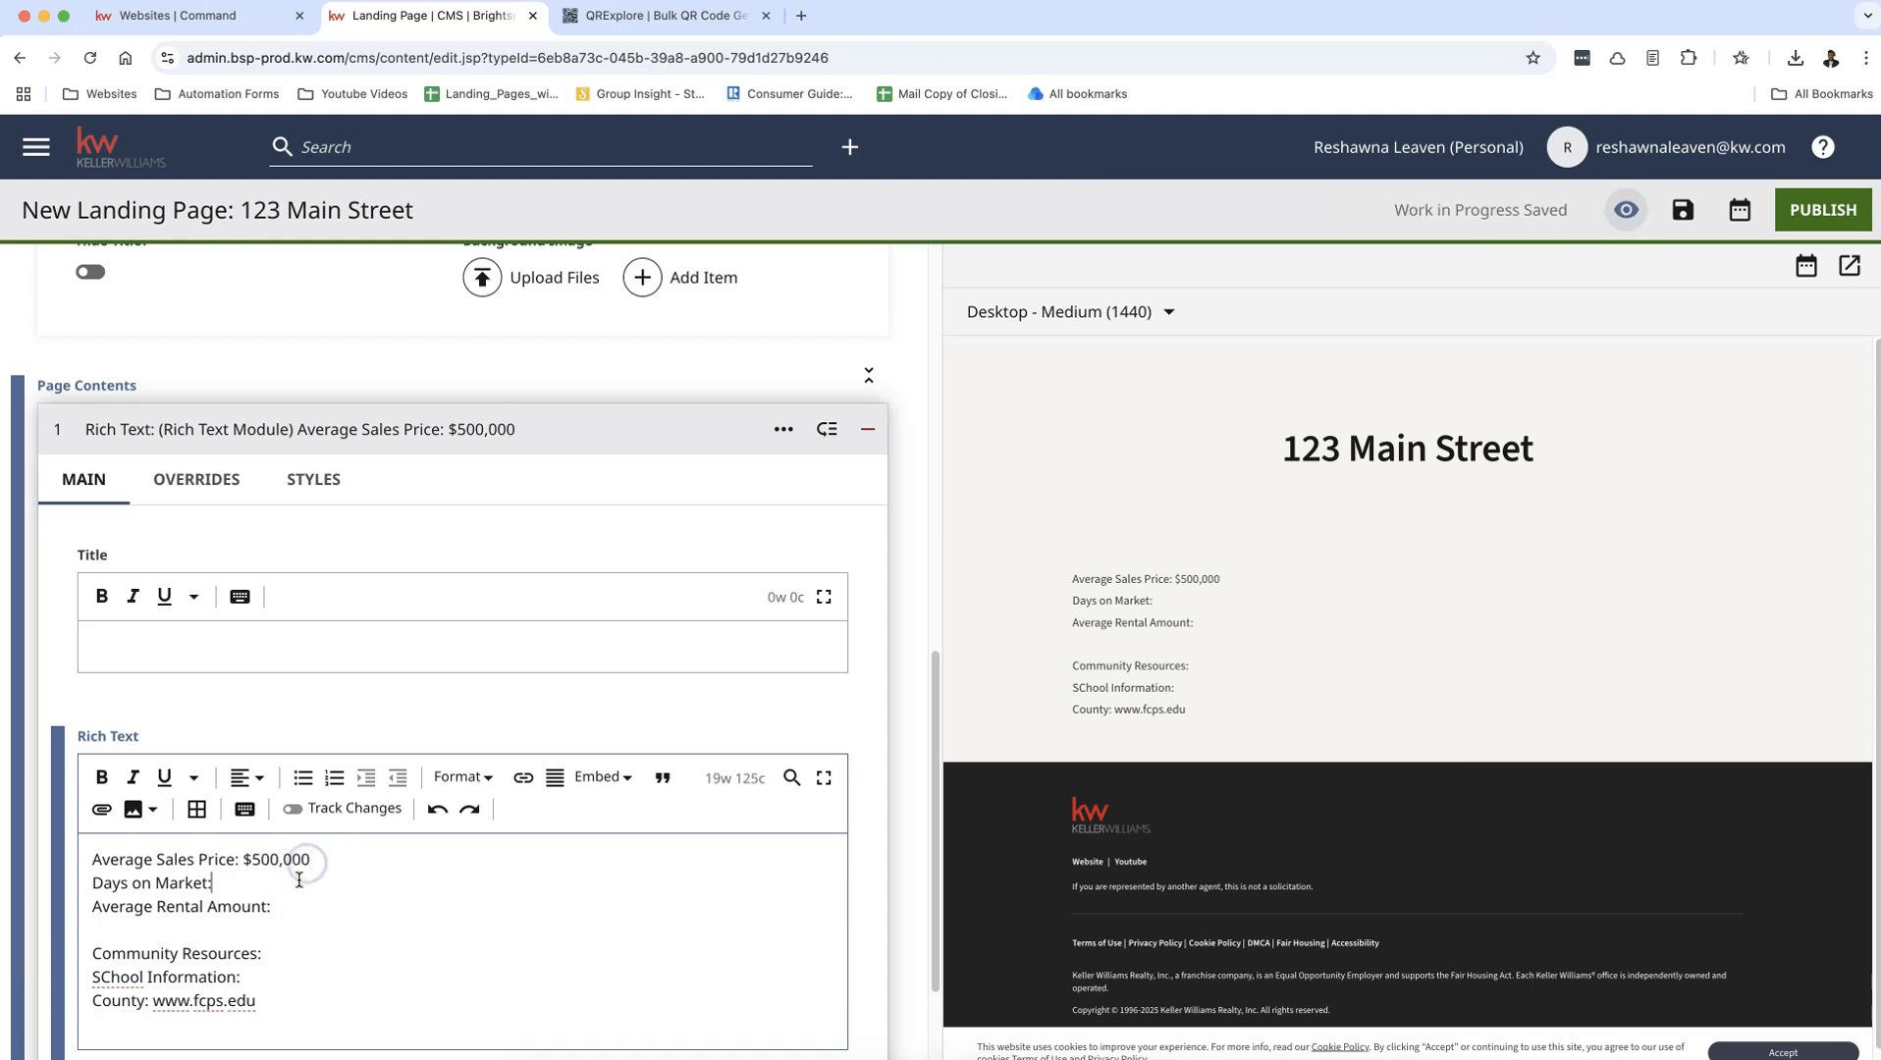
{"action": "type", "text": "25"}
{"action": "left_click", "coordinate": [294, 907]}
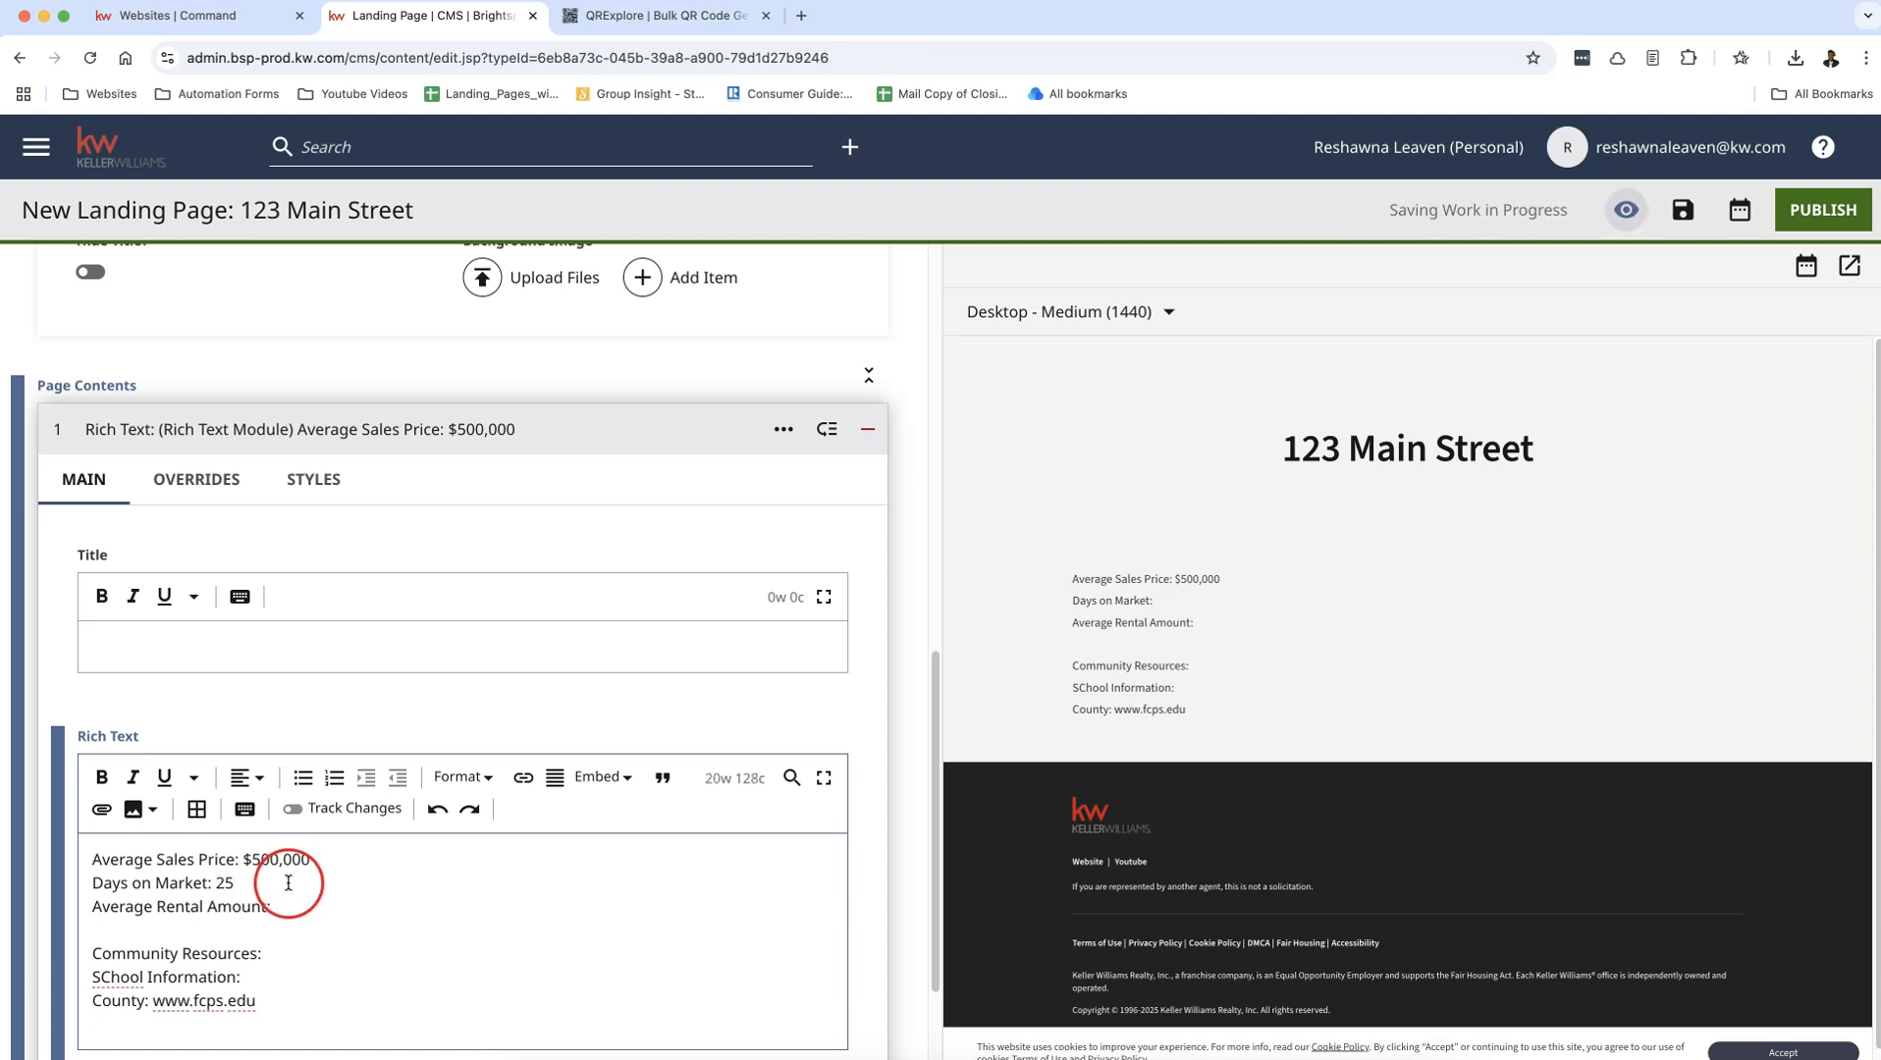
{"action": "type", "text": "$"}
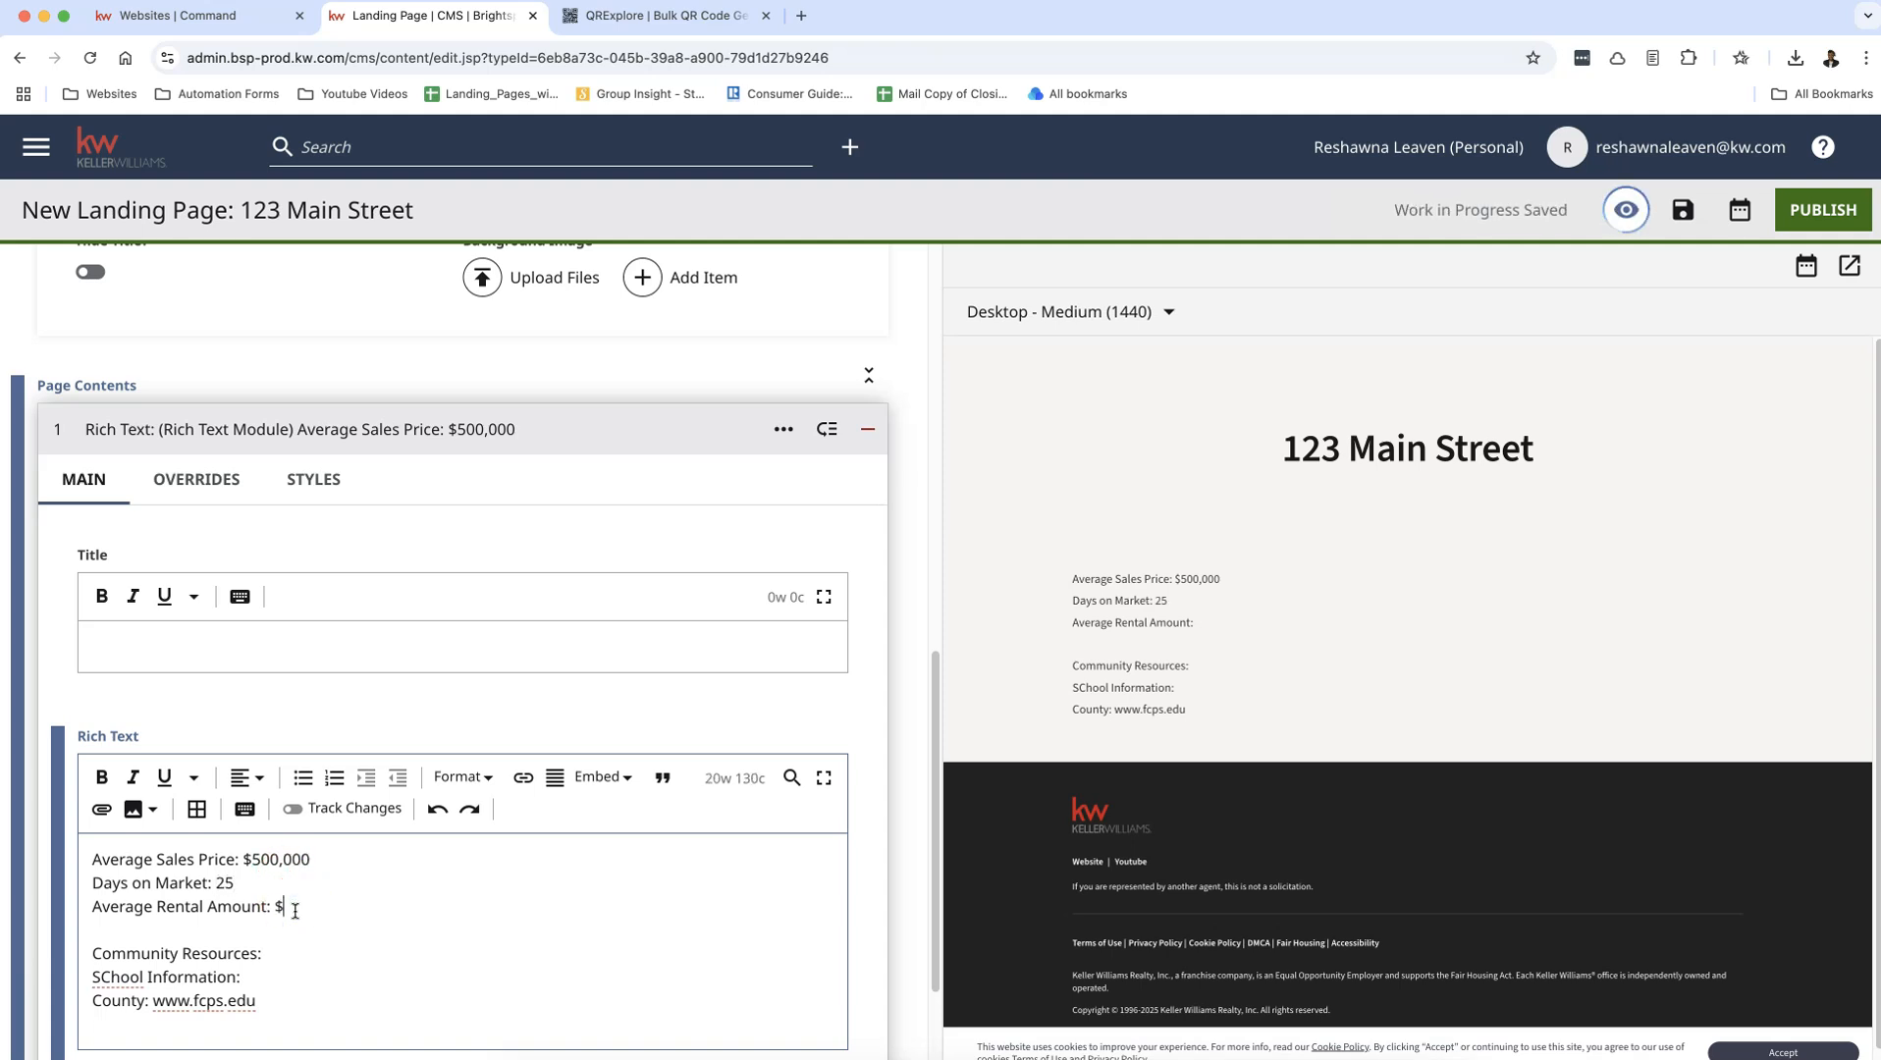
{"action": "type", "text": "2,500/mo"}
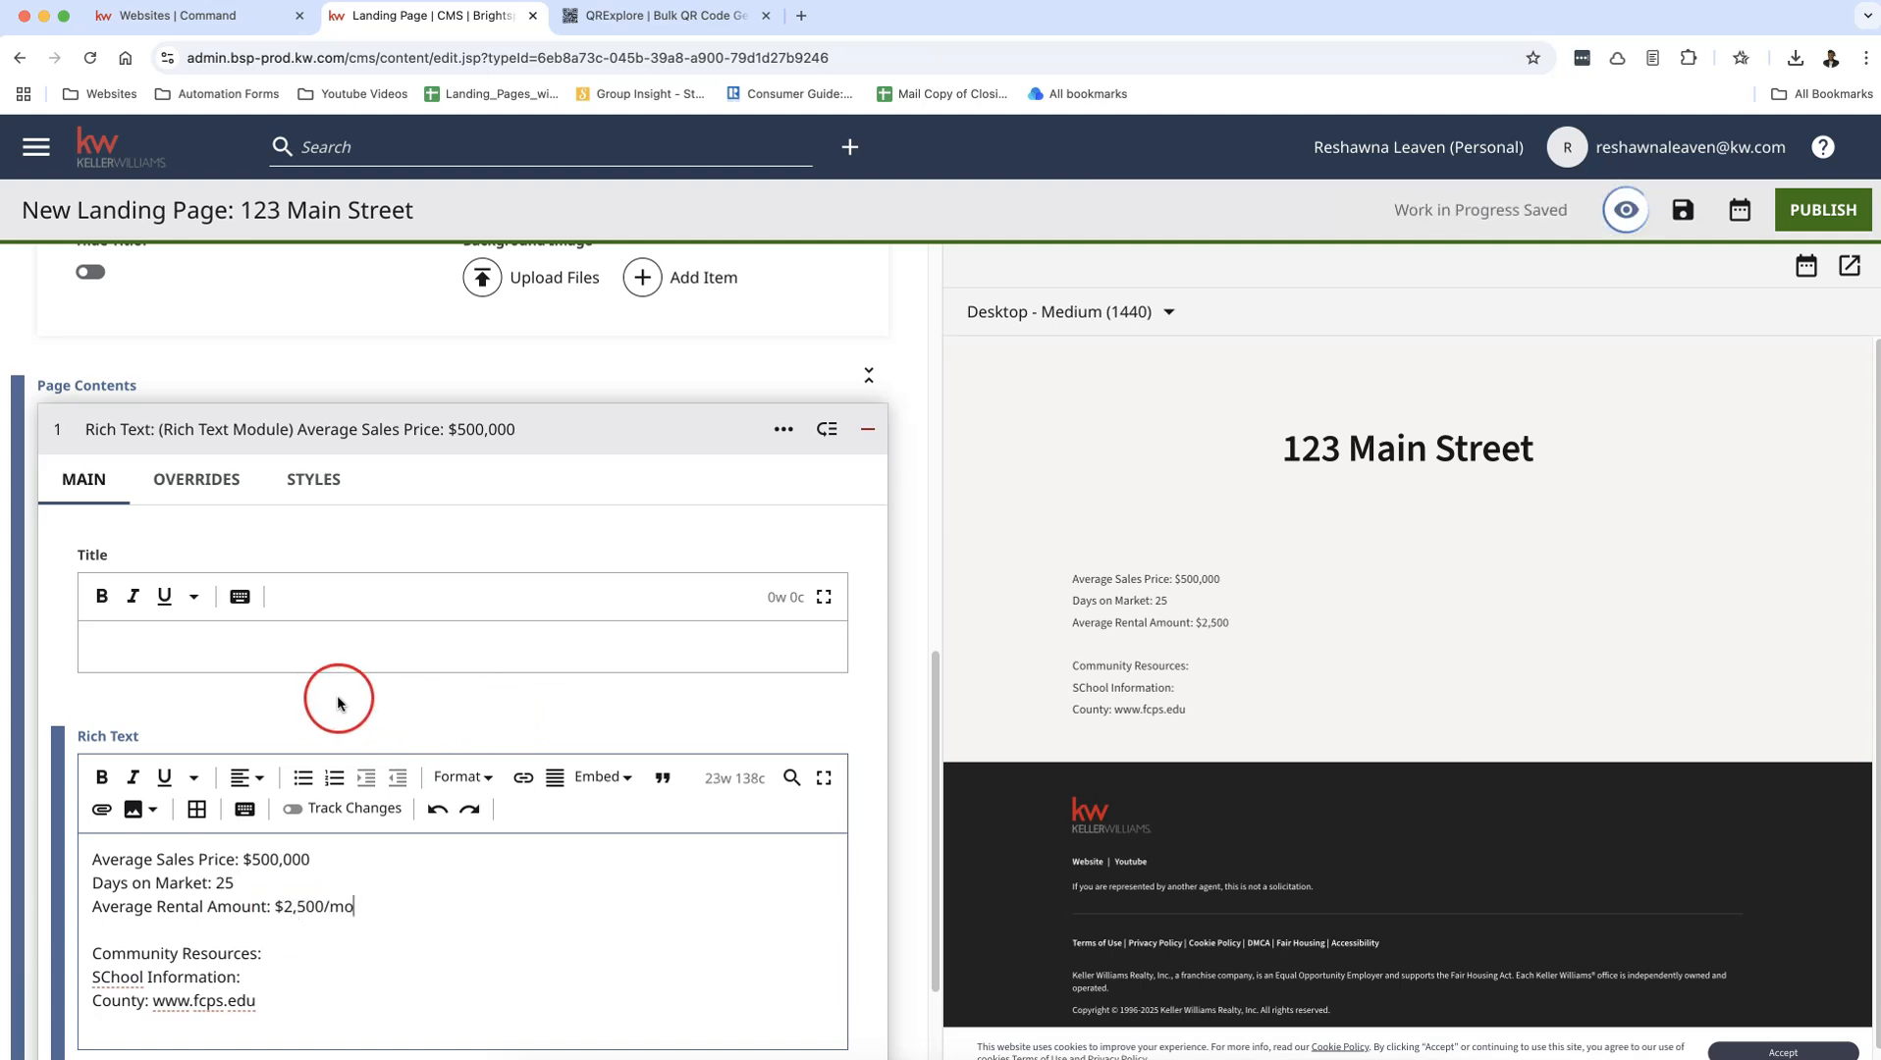
Step: Set the landing page's Page Header to None
{"action": "scroll", "coordinate": [555, 665], "scroll_direction": "up", "scroll_amount": 1}
{"action": "scroll", "coordinate": [555, 665], "scroll_direction": "up", "scroll_amount": 10}
{"action": "left_click", "coordinate": [452, 758]}
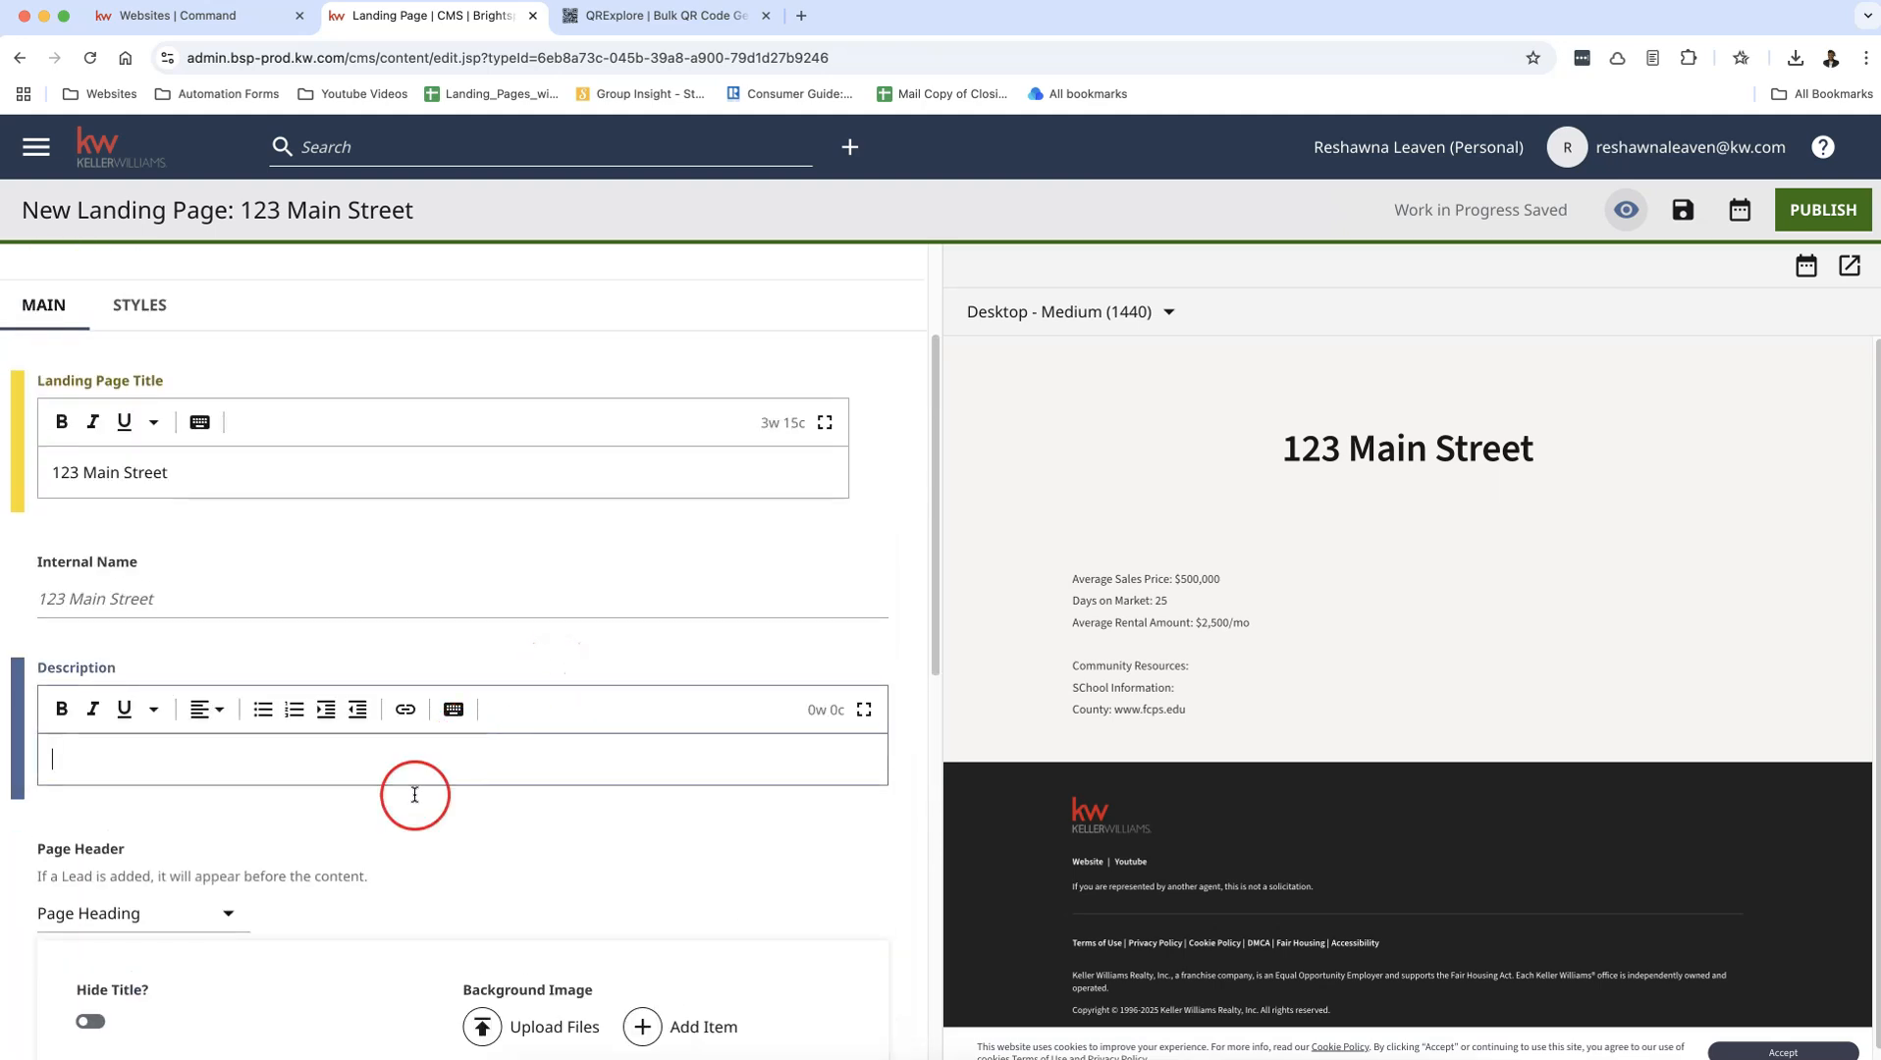
{"action": "scroll", "coordinate": [432, 852], "scroll_direction": "down", "scroll_amount": 1}
{"action": "left_click", "coordinate": [210, 820]}
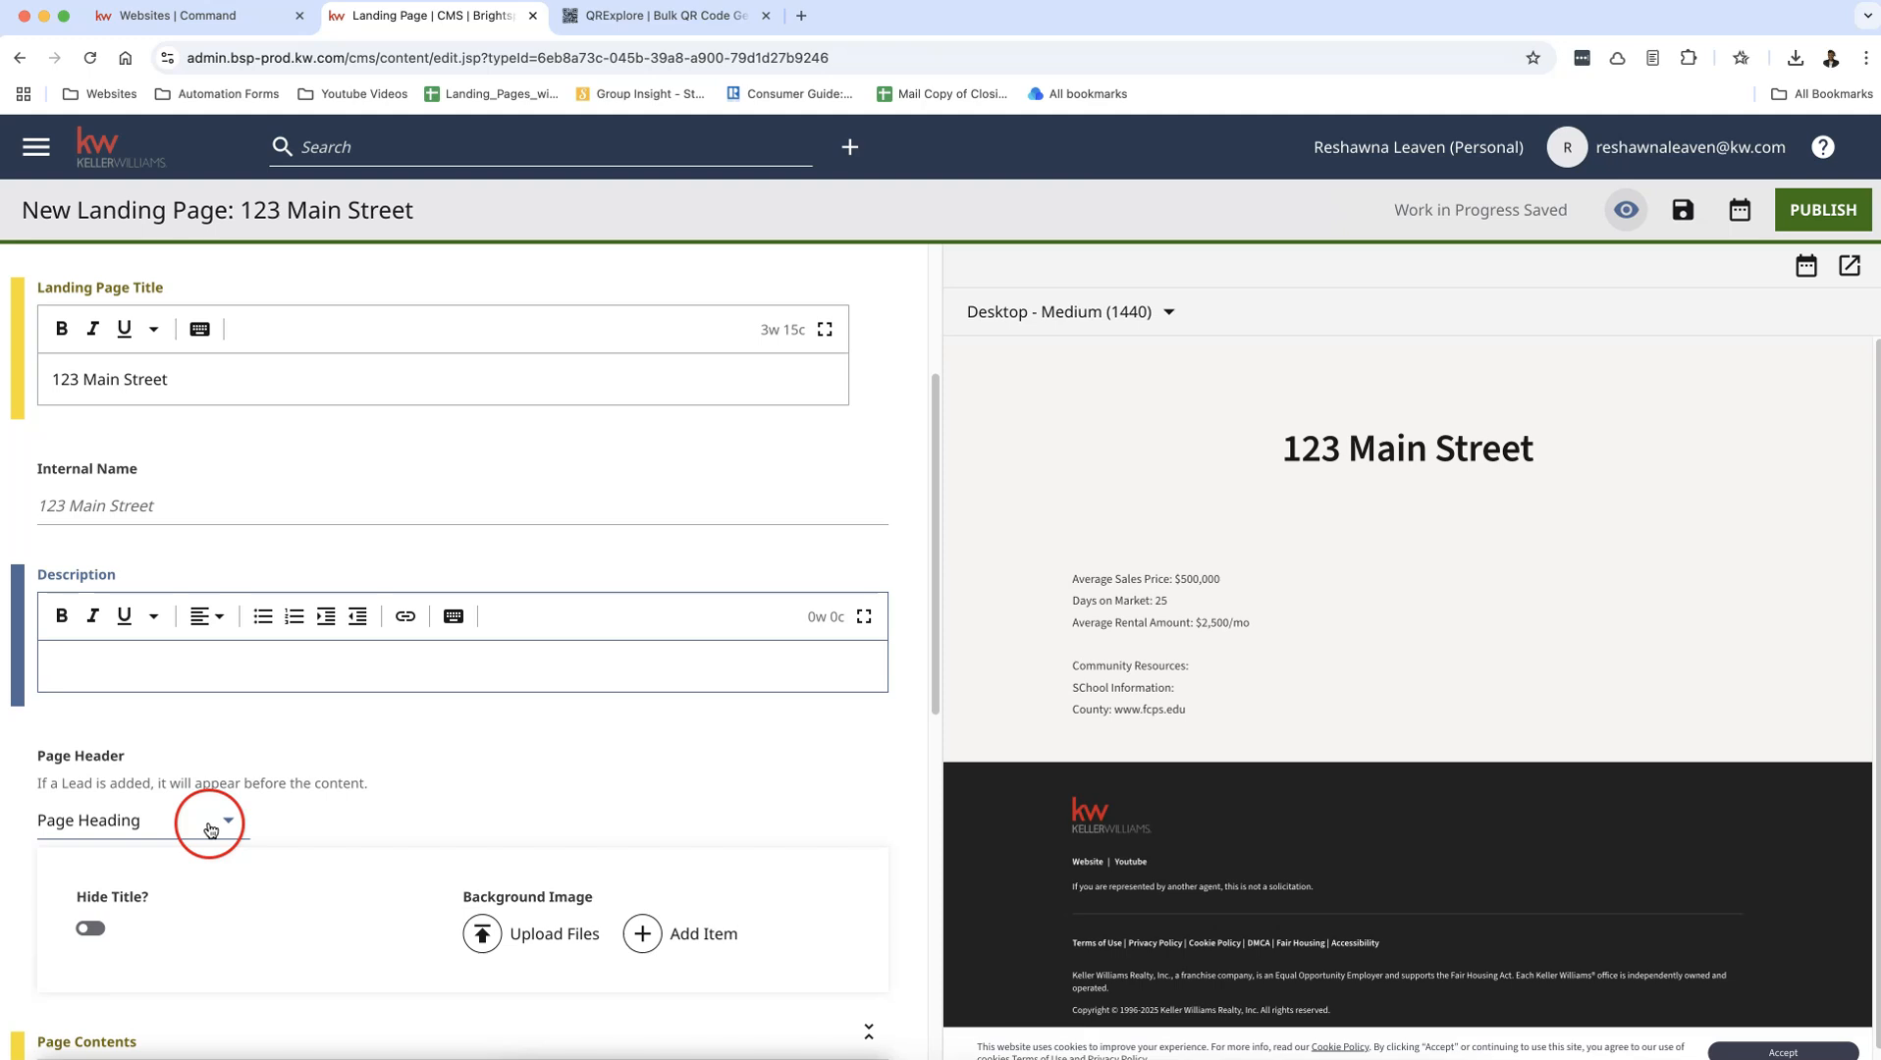
{"action": "left_click", "coordinate": [245, 728]}
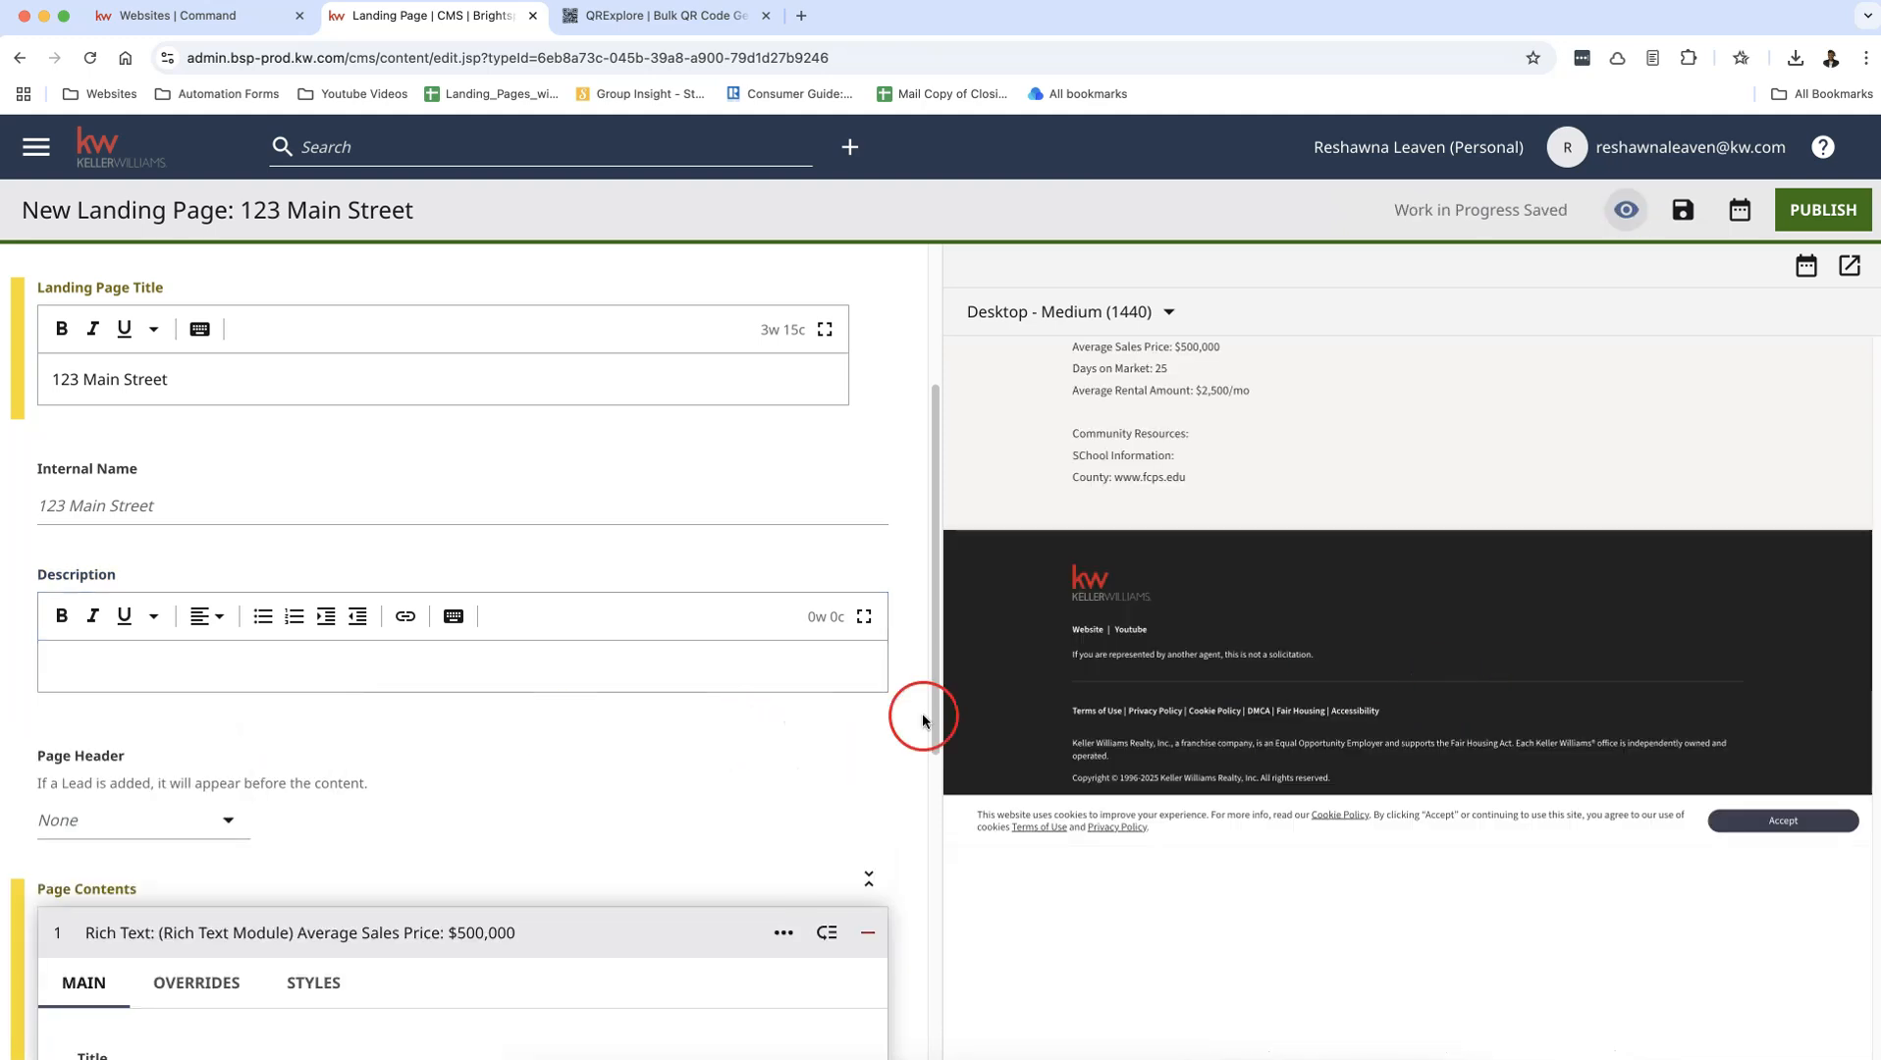
Step: Title the Rich Text module "Welcome to Your Property Valuation for" plus the property's street address, abbreviating Street to "St" and ending with an exclamation mark
{"action": "scroll", "coordinate": [225, 846], "scroll_direction": "up", "scroll_amount": 3}
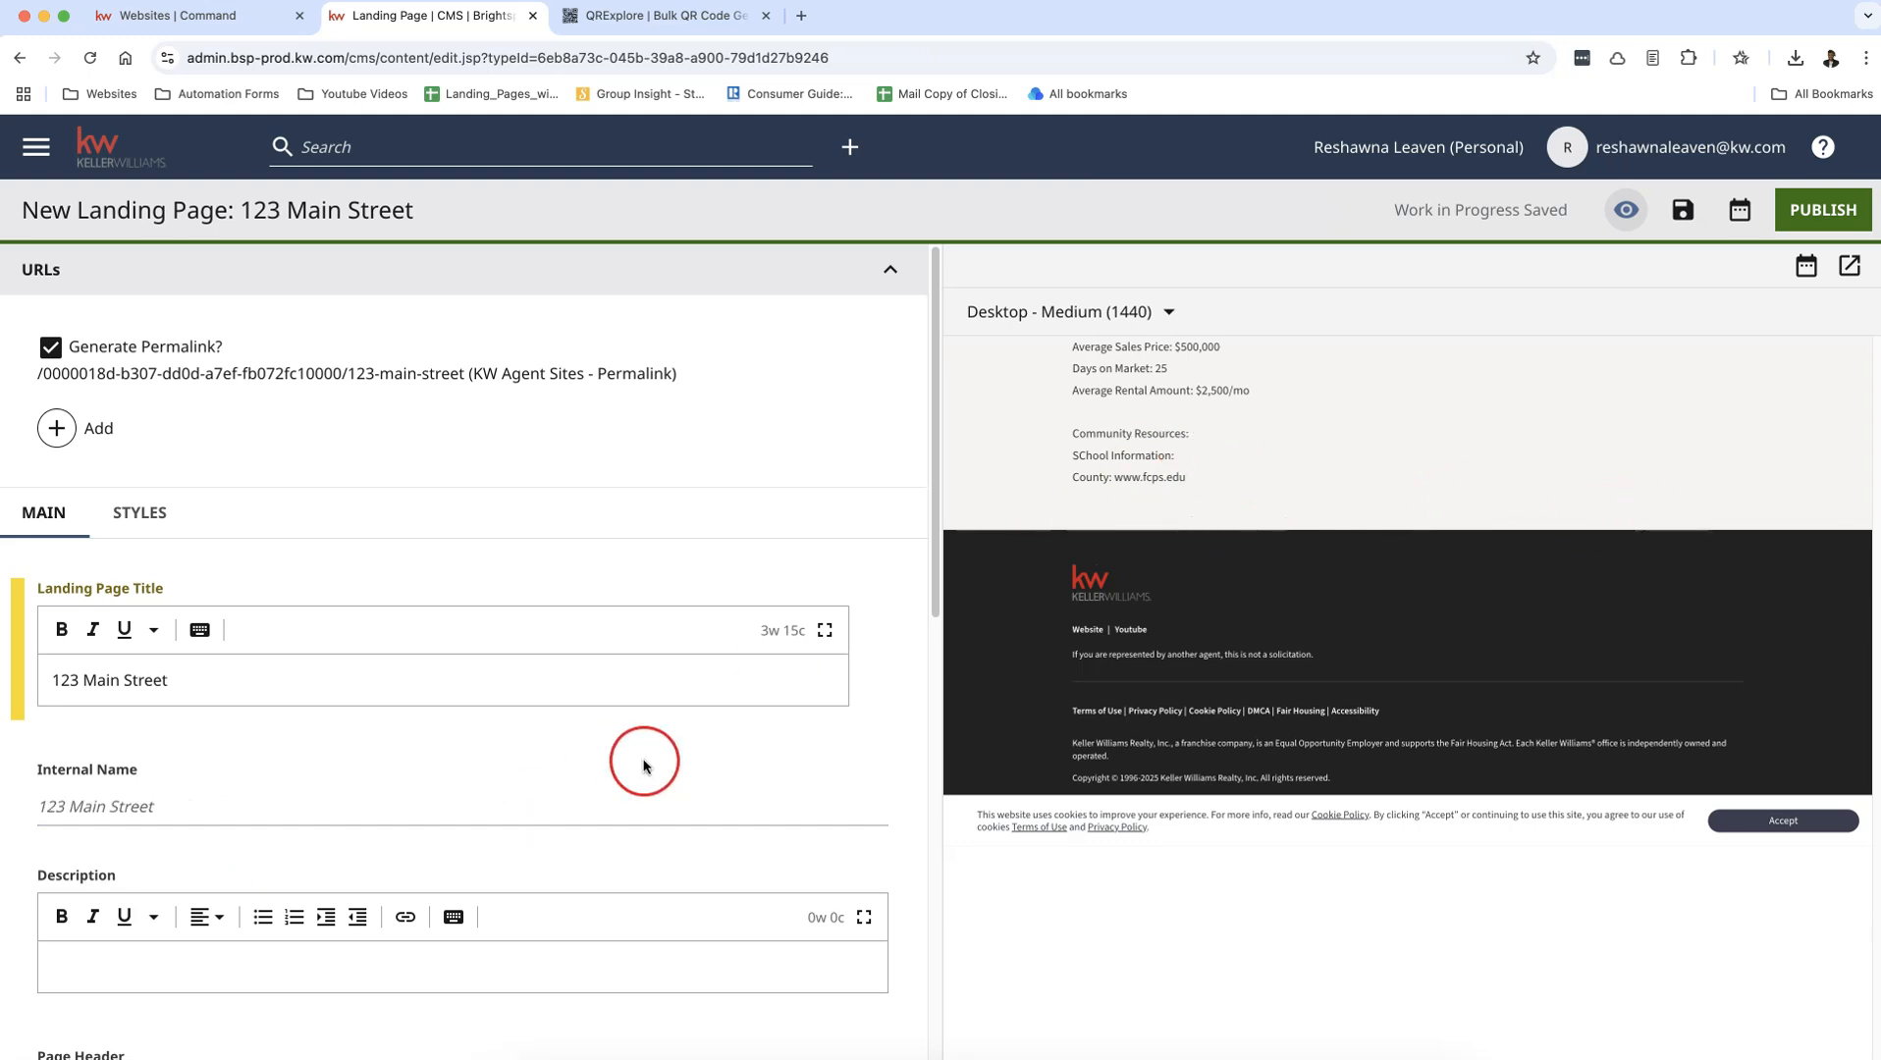
{"action": "scroll", "coordinate": [569, 761], "scroll_direction": "down", "scroll_amount": 4}
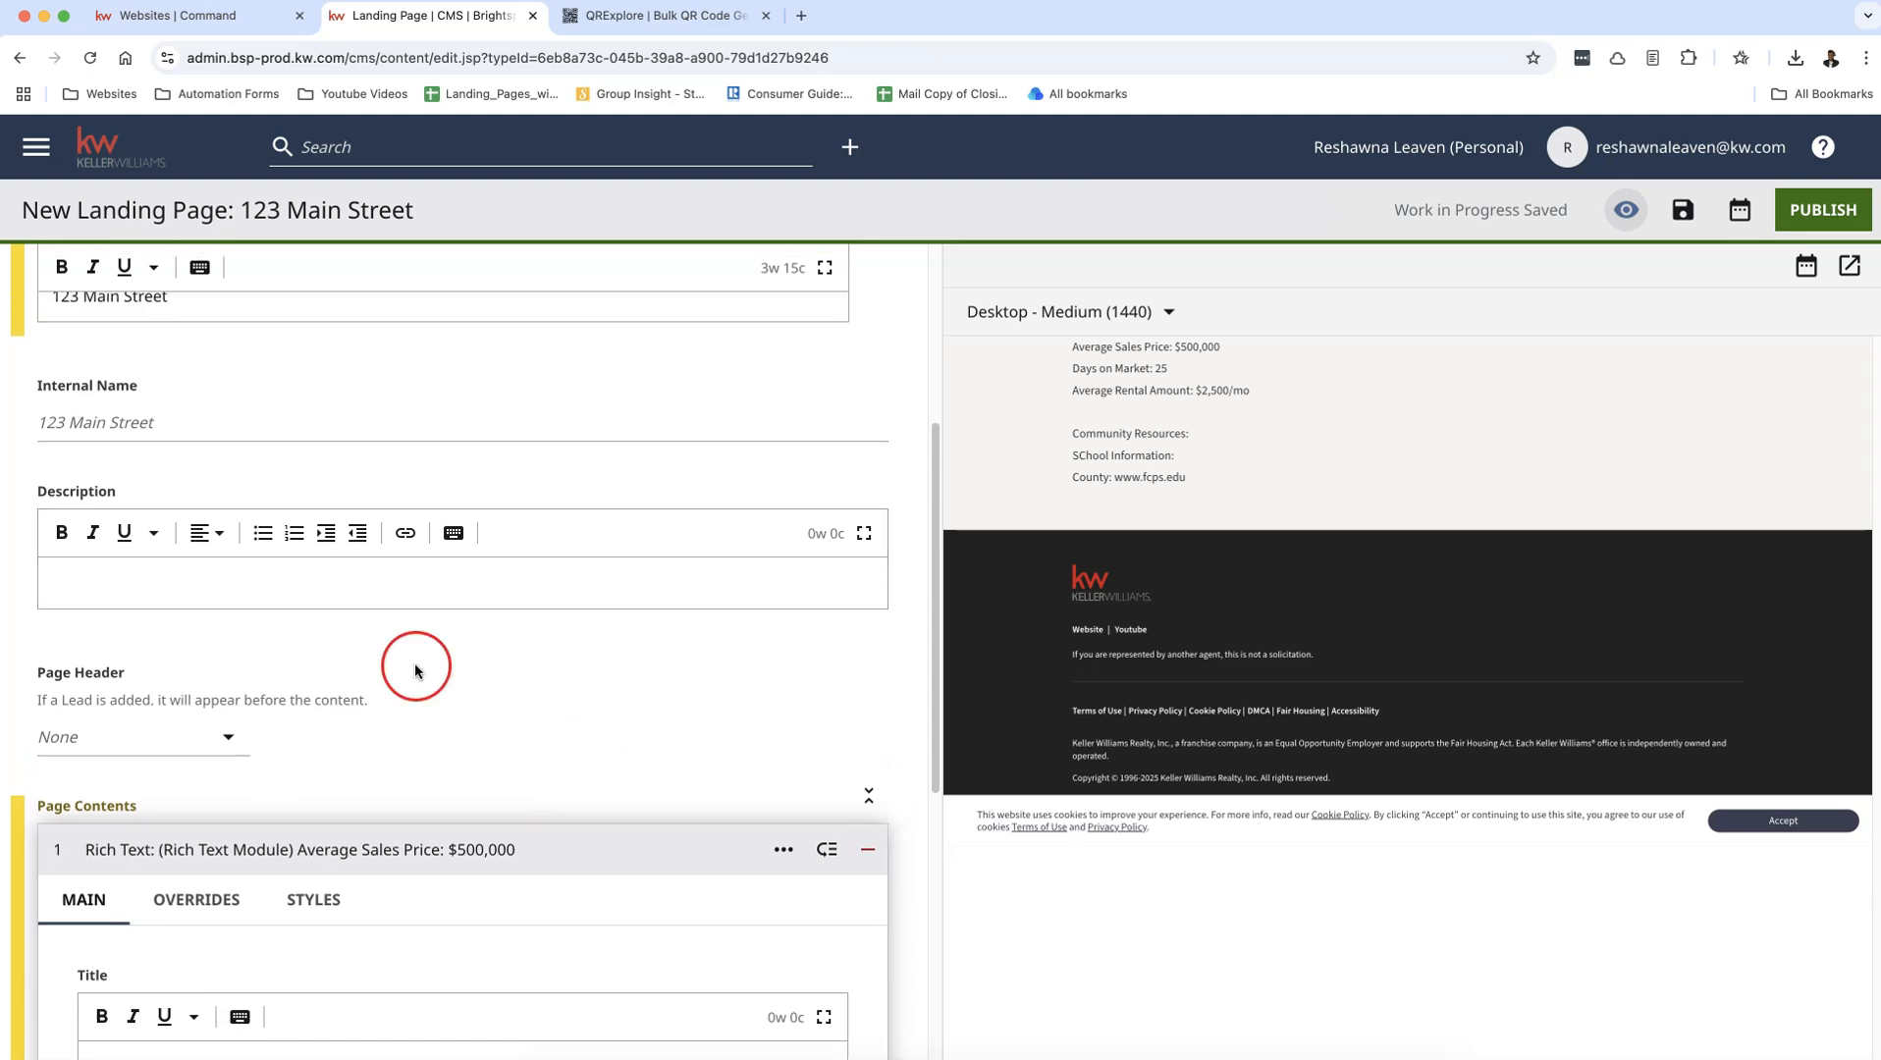
{"action": "scroll", "coordinate": [412, 653], "scroll_direction": "down", "scroll_amount": 2}
{"action": "left_click", "coordinate": [254, 860]}
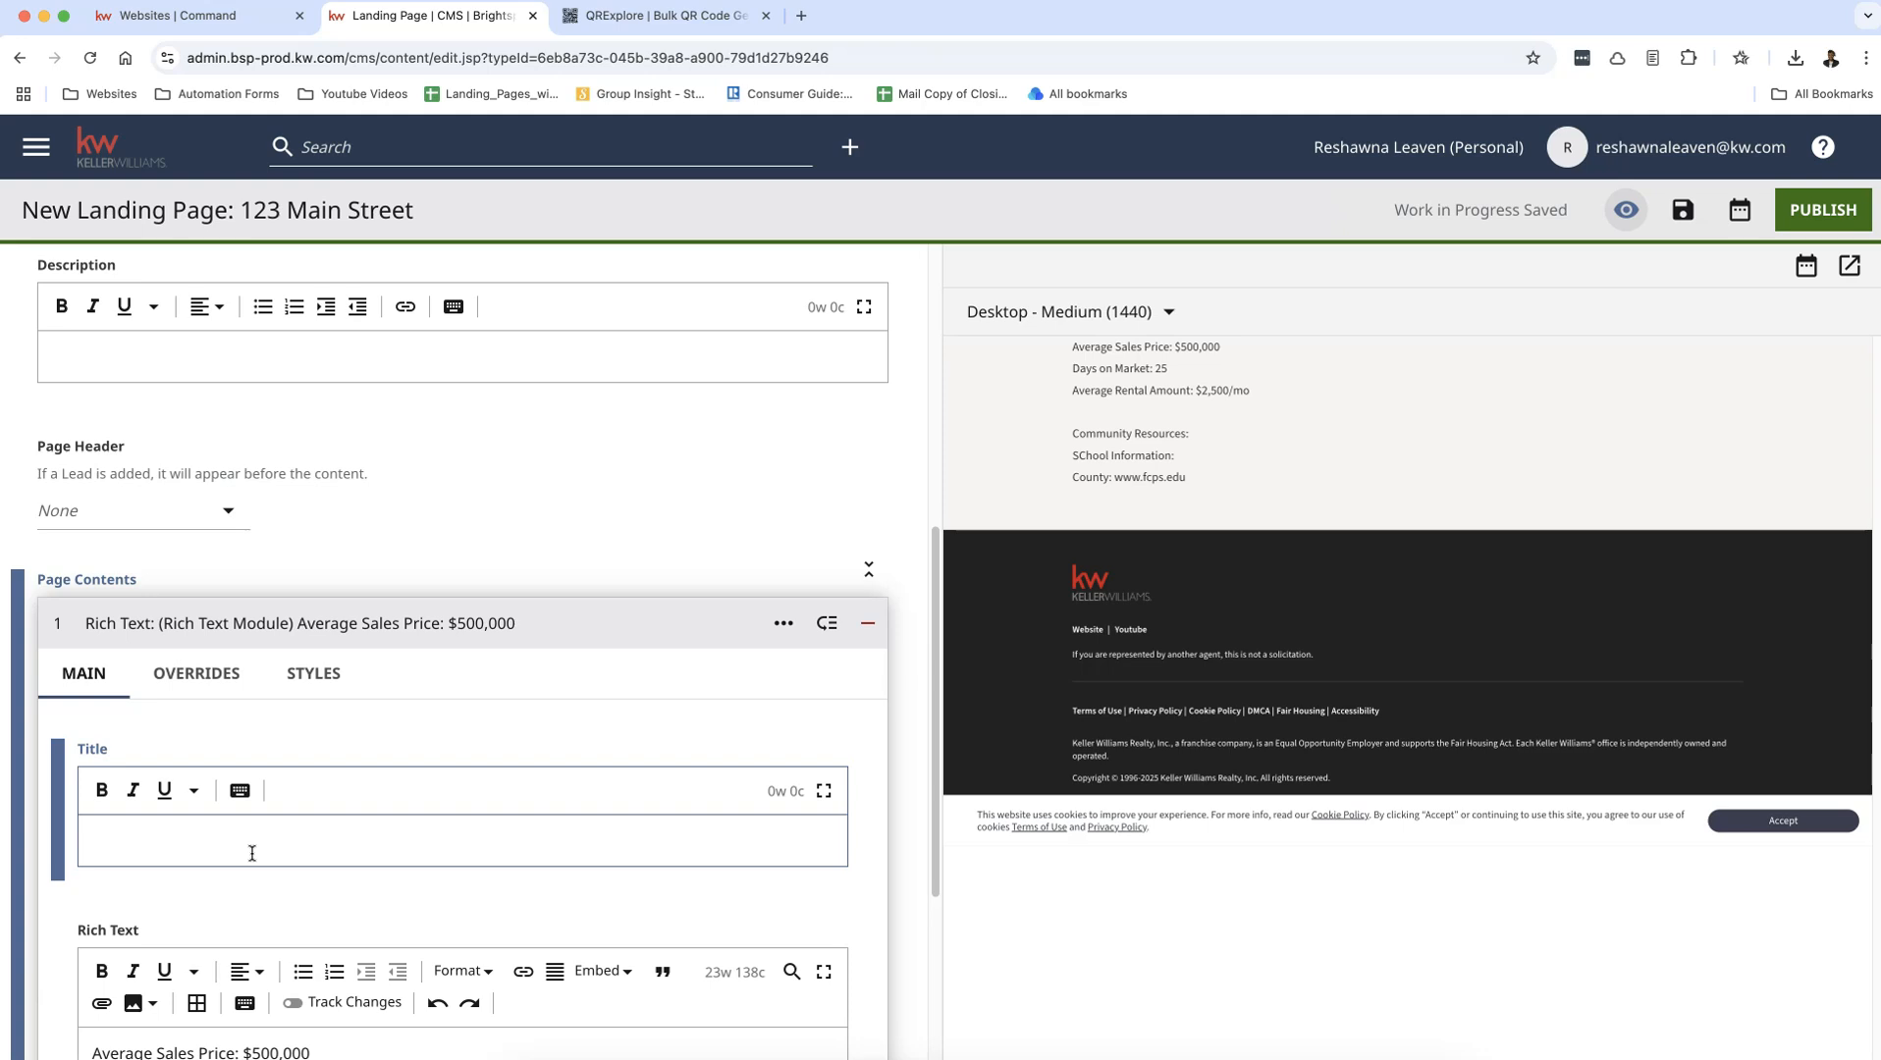
{"action": "type", "text": "Welcome to "}
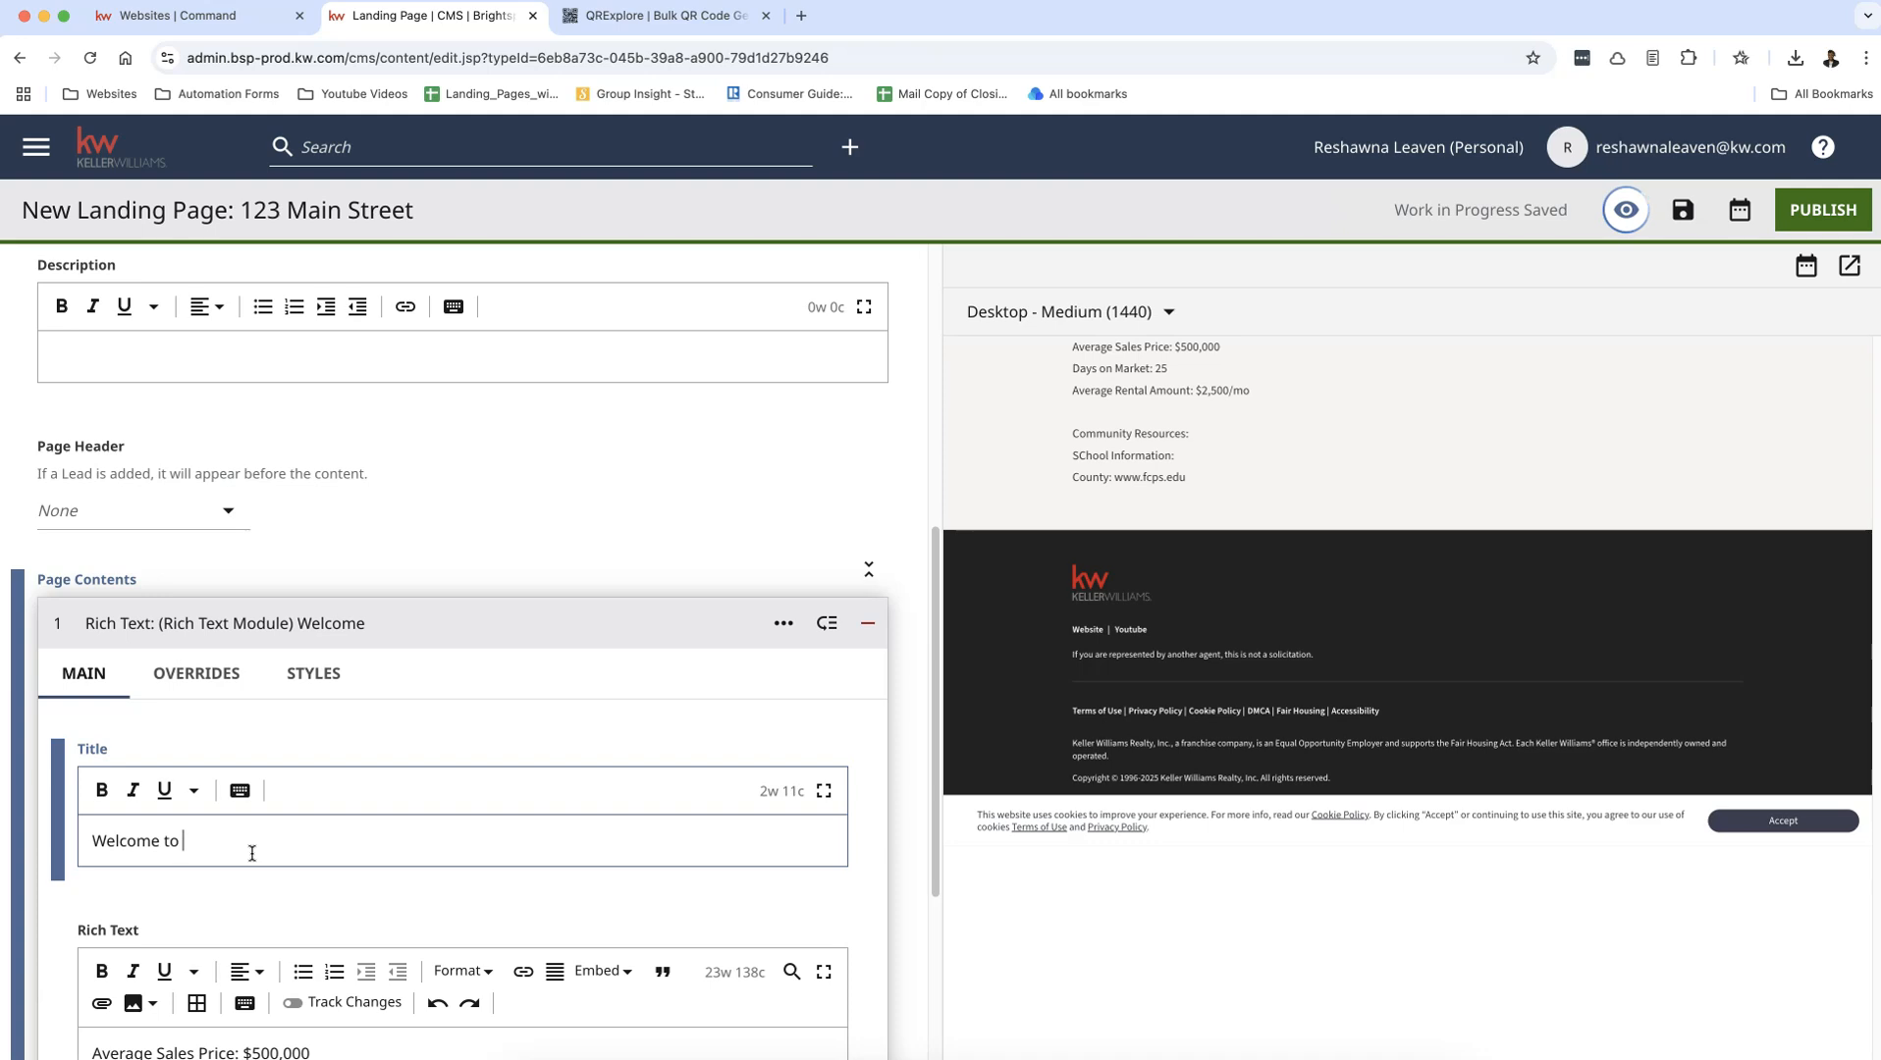
{"action": "type", "text": "Your Property"}
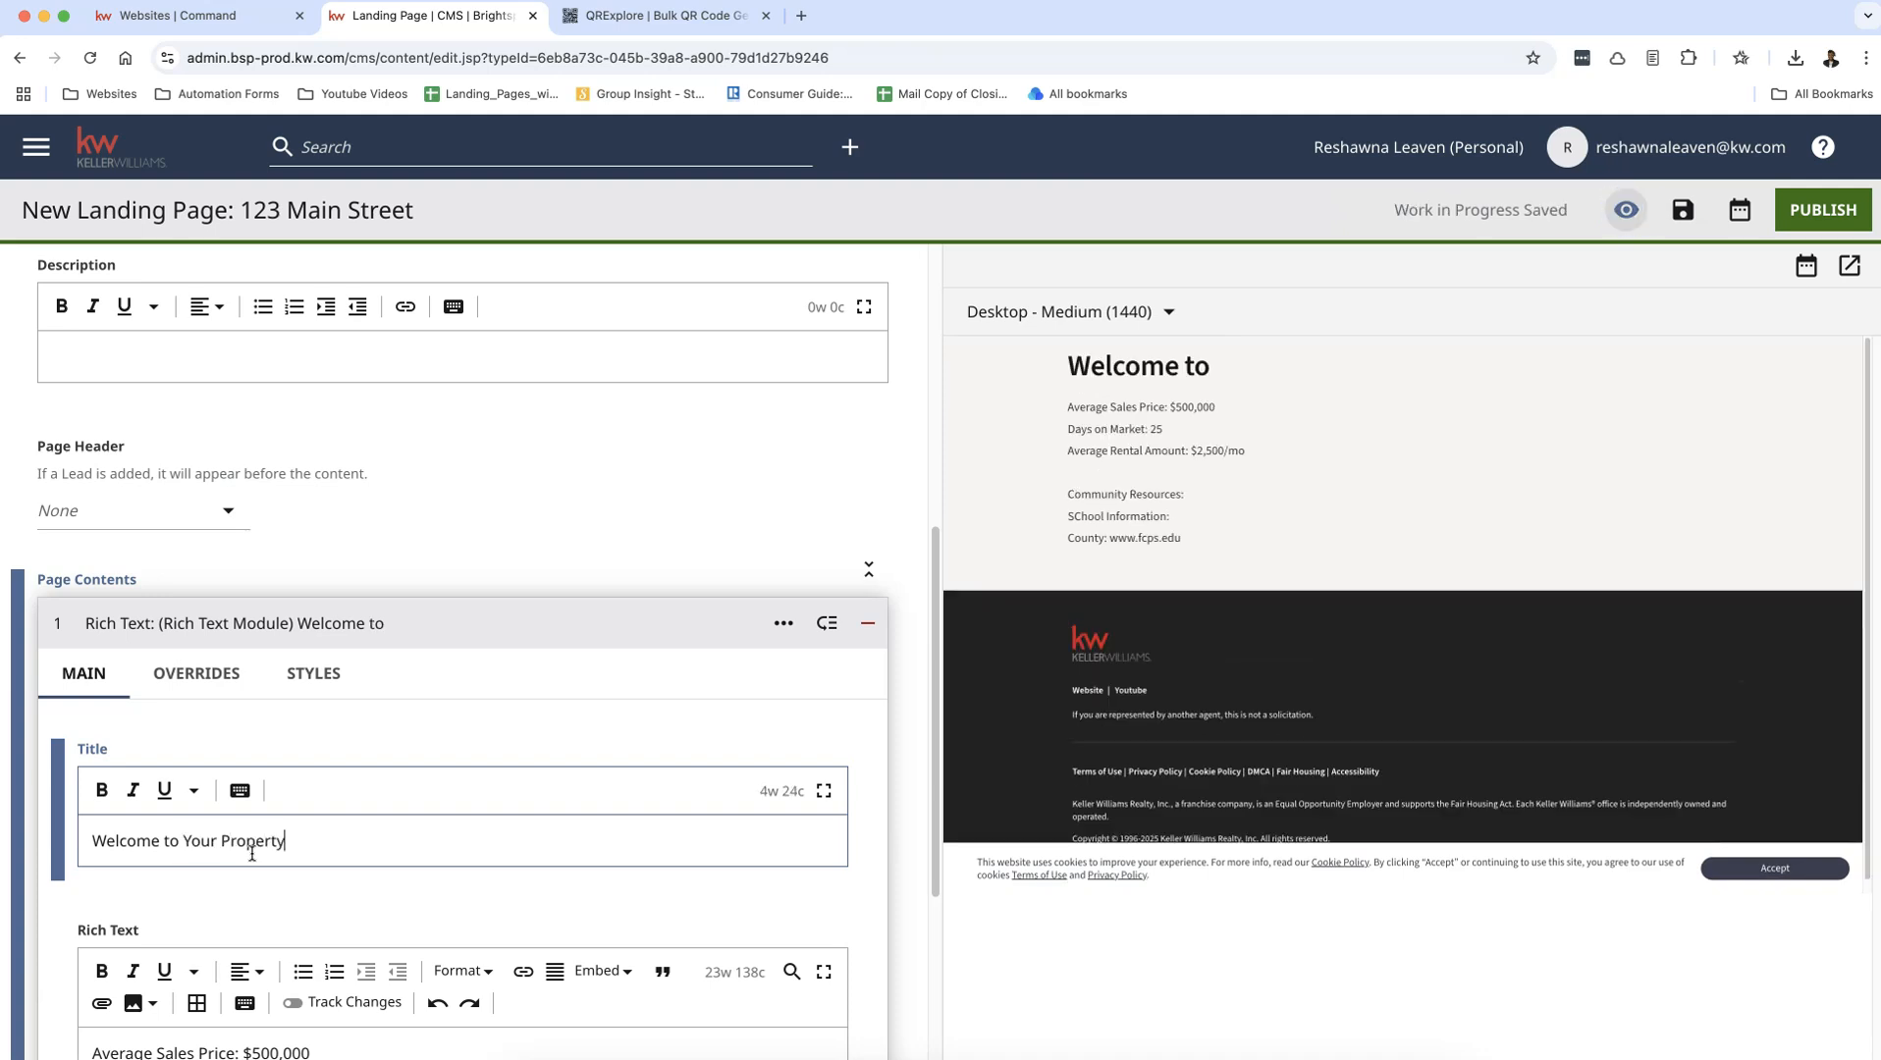
{"action": "type", "text": " Valuation for 123 Main Street!"}
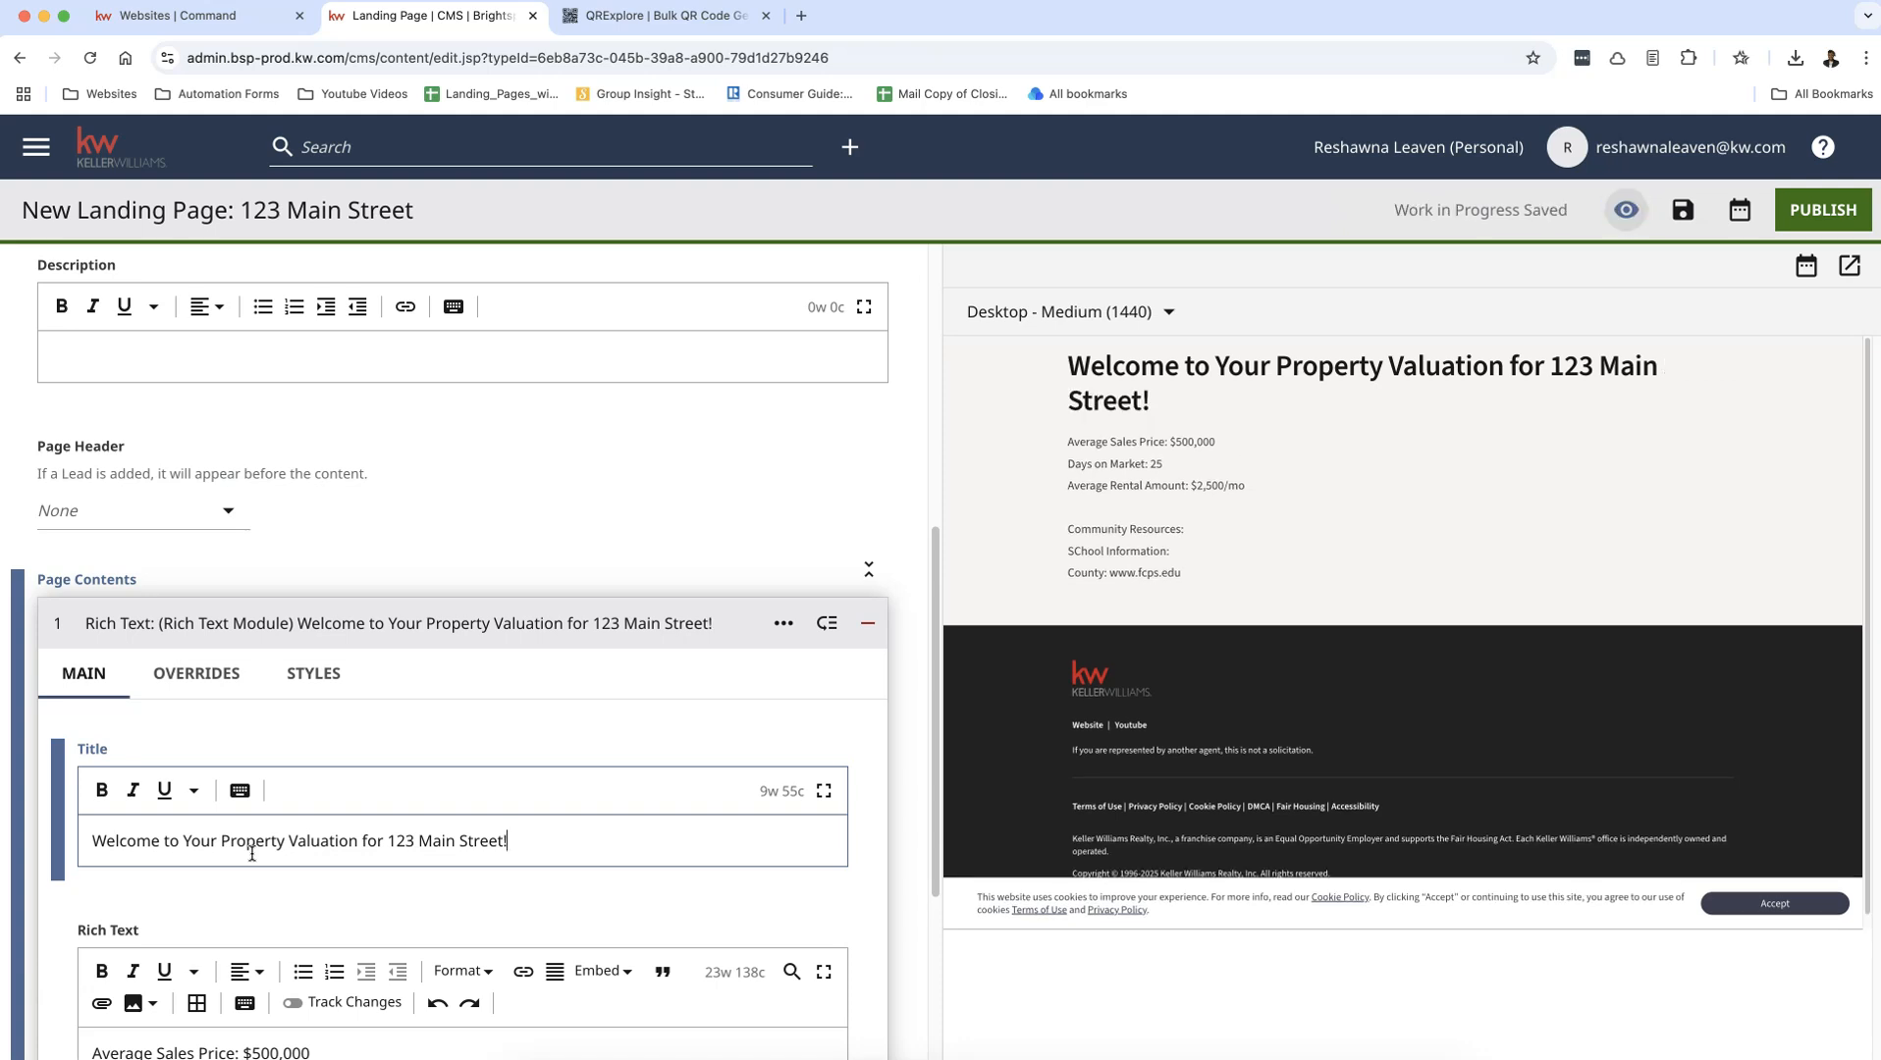
{"action": "left_click_drag", "start_coordinate": [470, 842], "coordinate": [490, 845]}
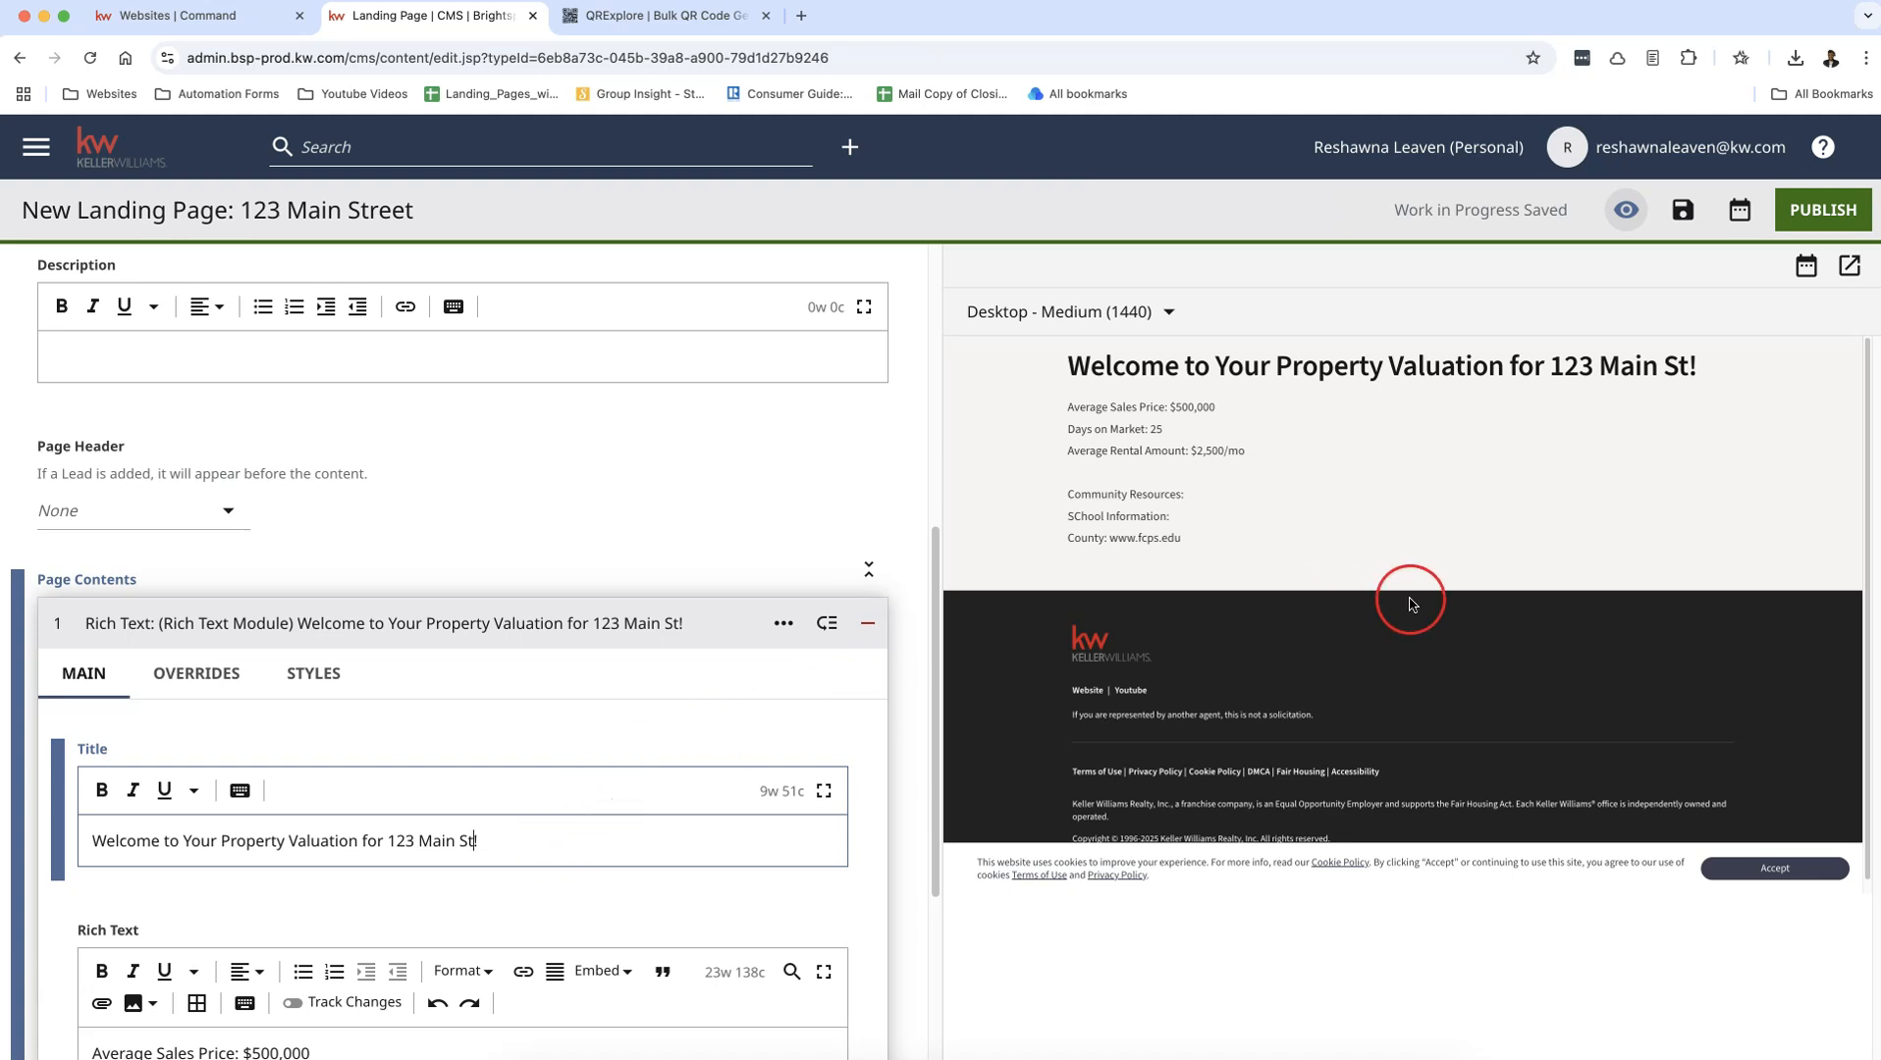
Step: Publish the landing page
{"action": "left_click", "coordinate": [1806, 218]}
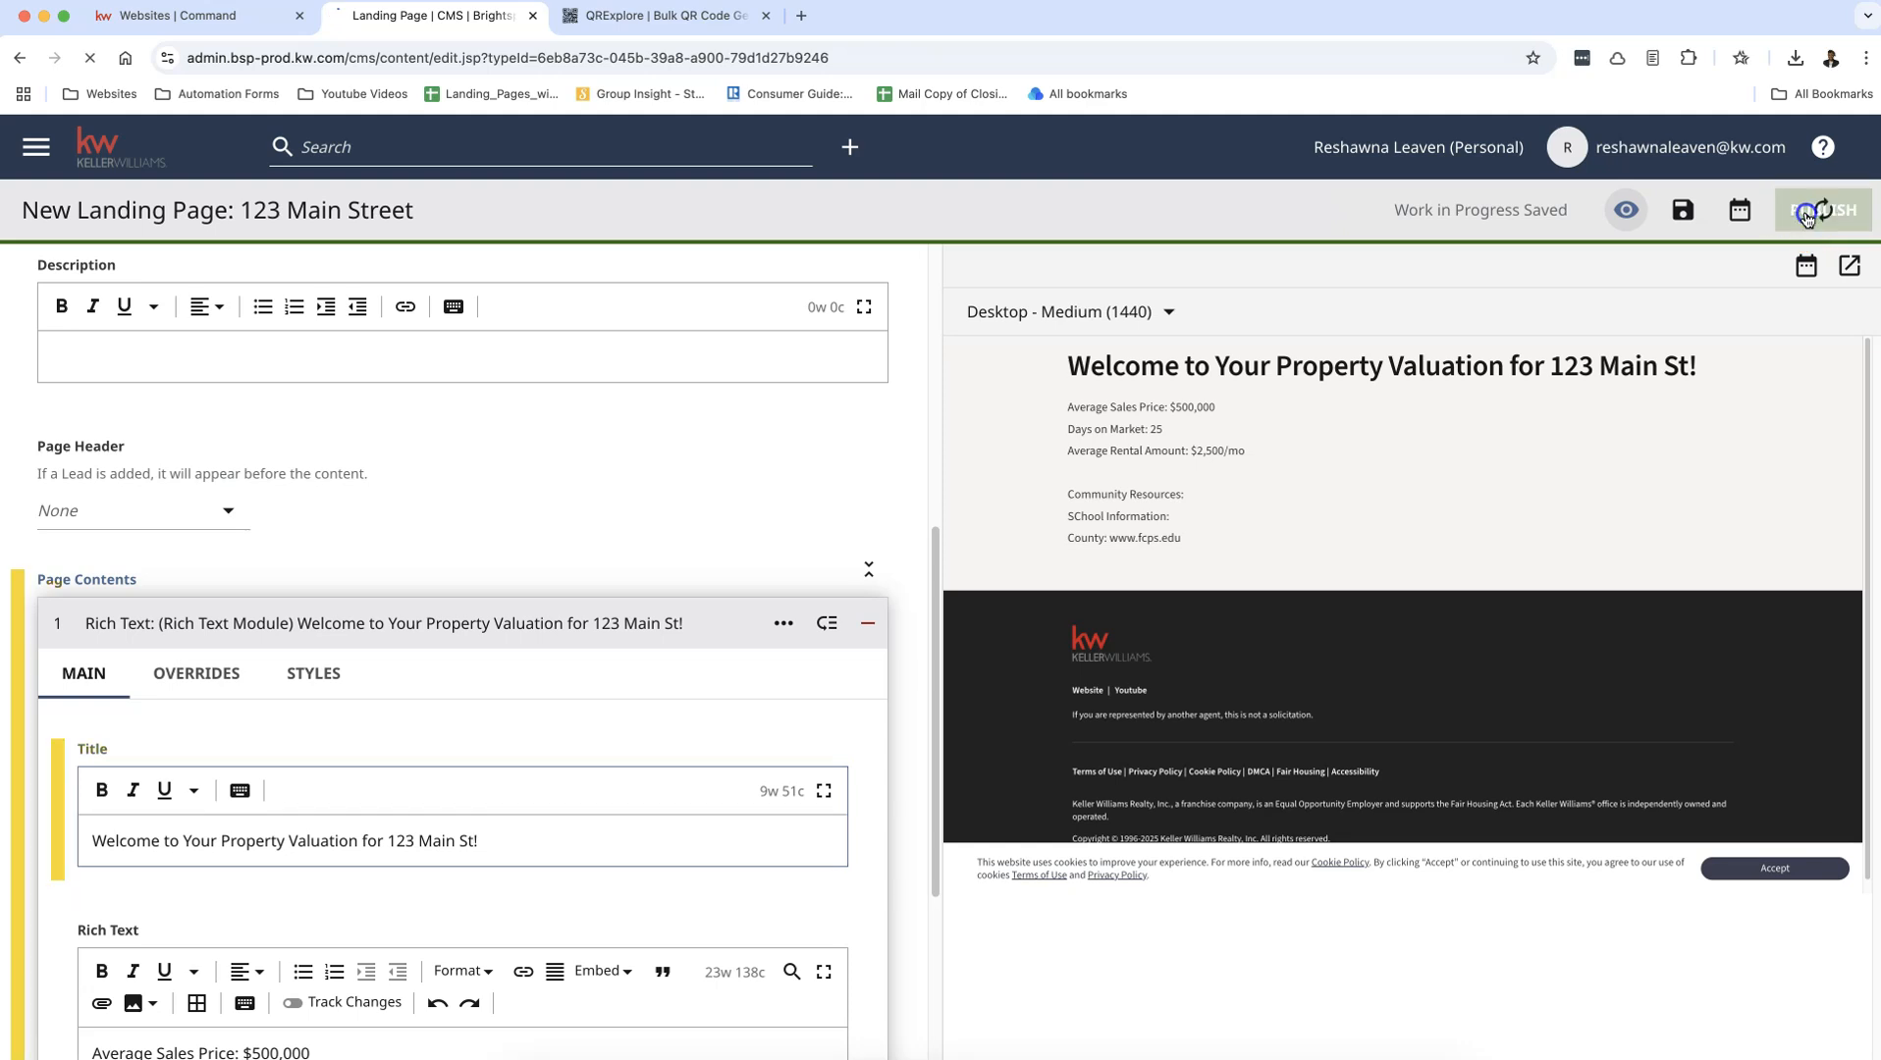
{"action": "left_click", "coordinate": [746, 521]}
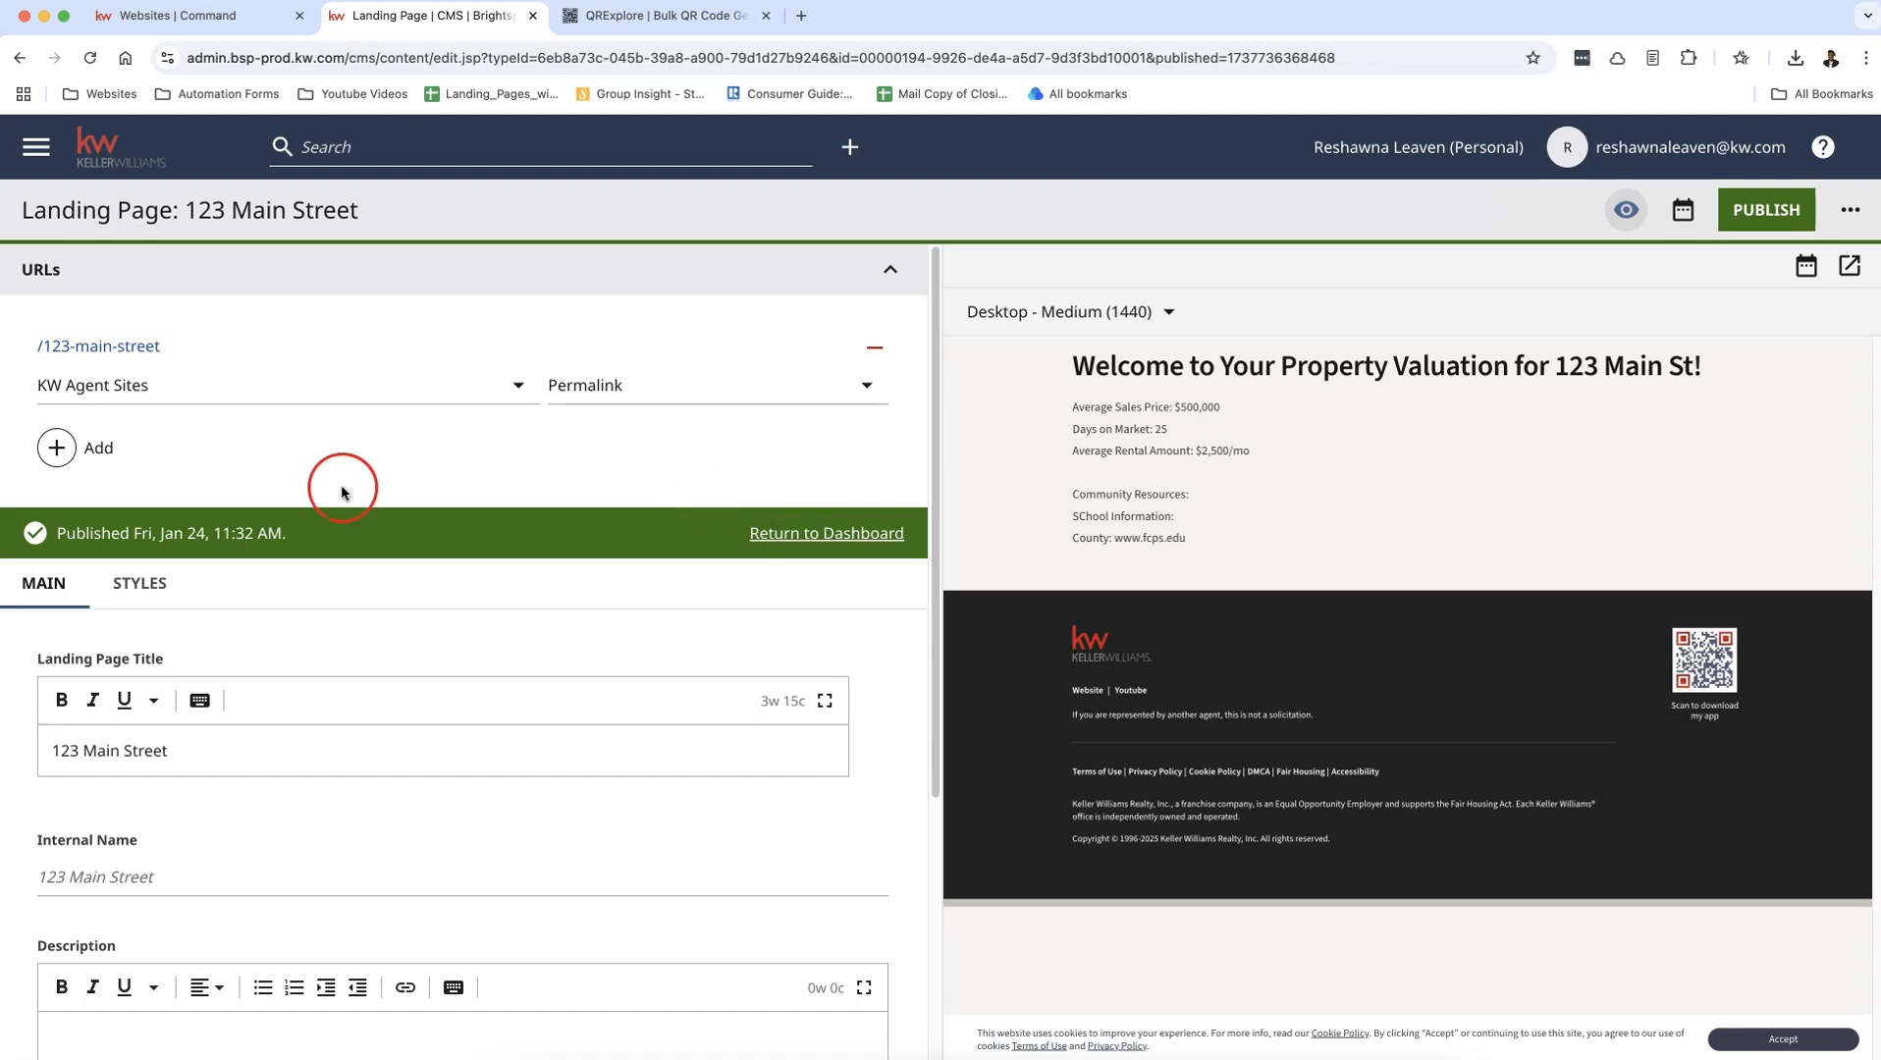
{"action": "left_click", "coordinate": [106, 348]}
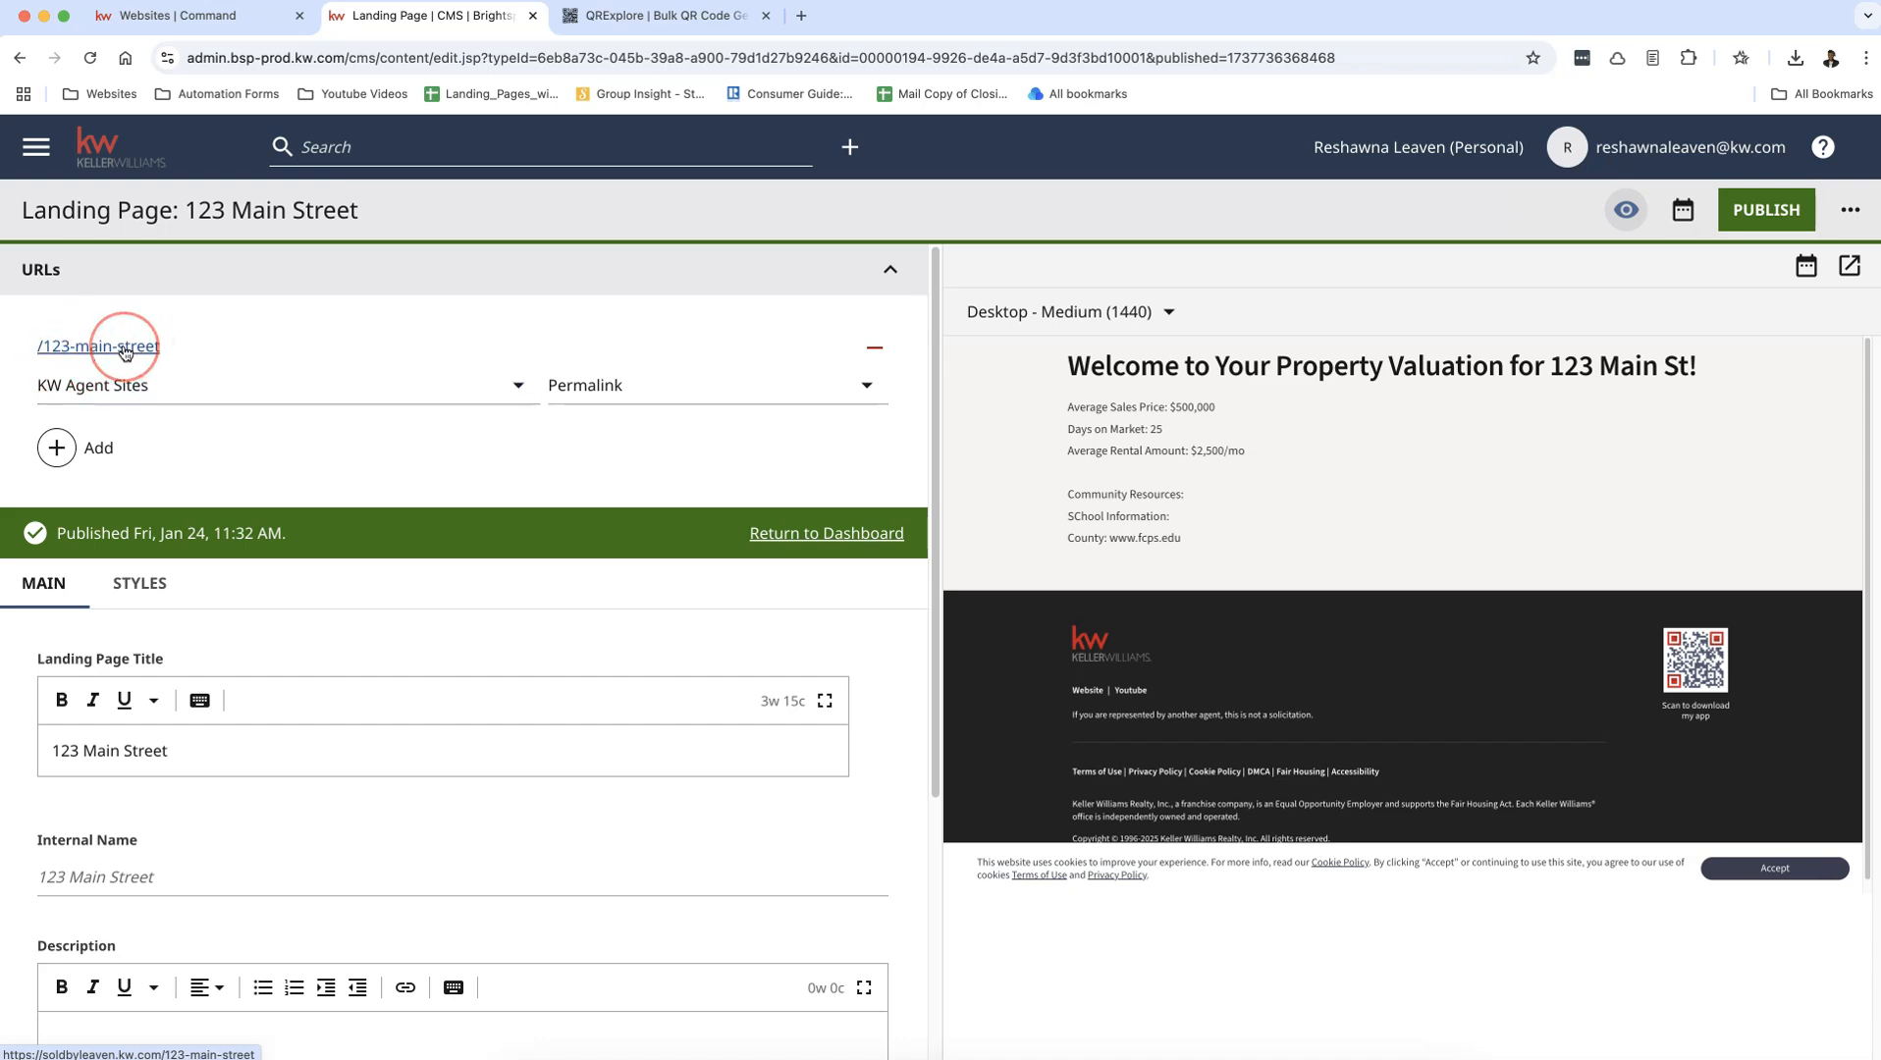
Step: Add a "My Preferred Vendors - Market Center" module to the Page Contents
{"action": "scroll", "coordinate": [470, 672], "scroll_direction": "down", "scroll_amount": 4}
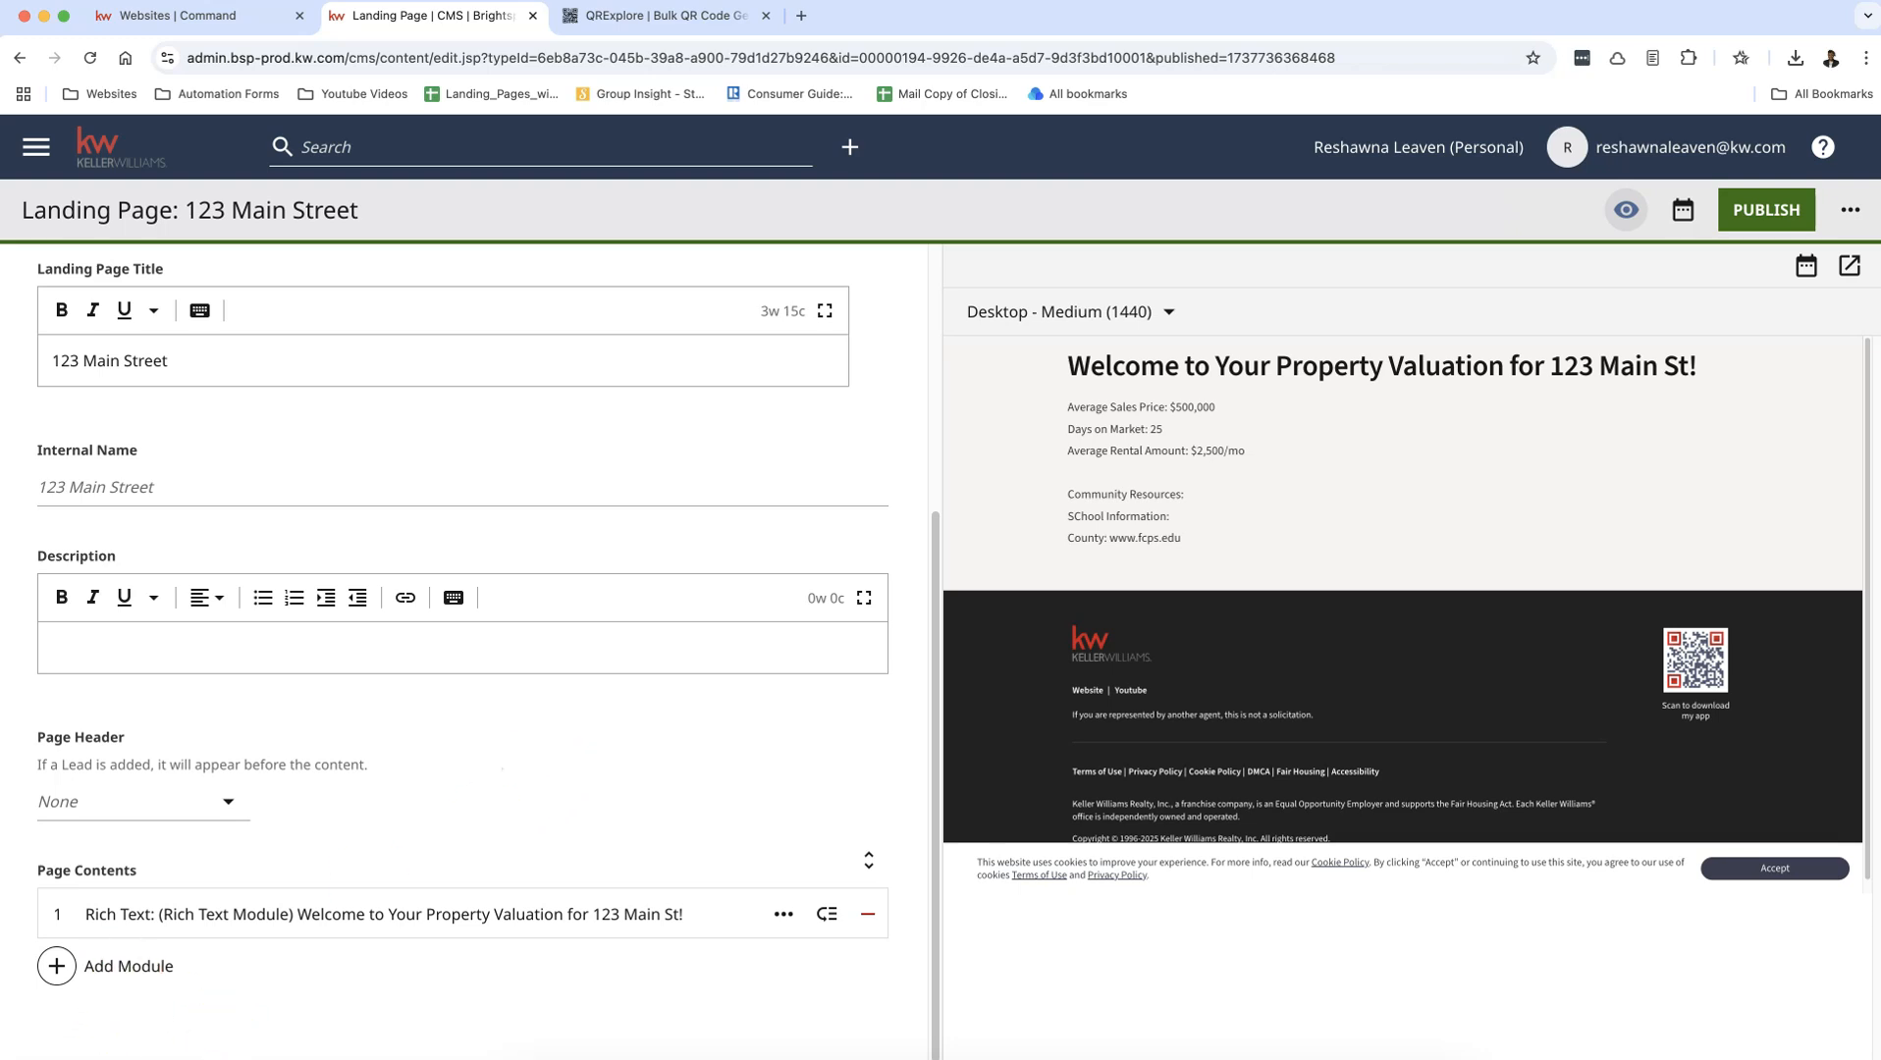
{"action": "left_click", "coordinate": [98, 966]}
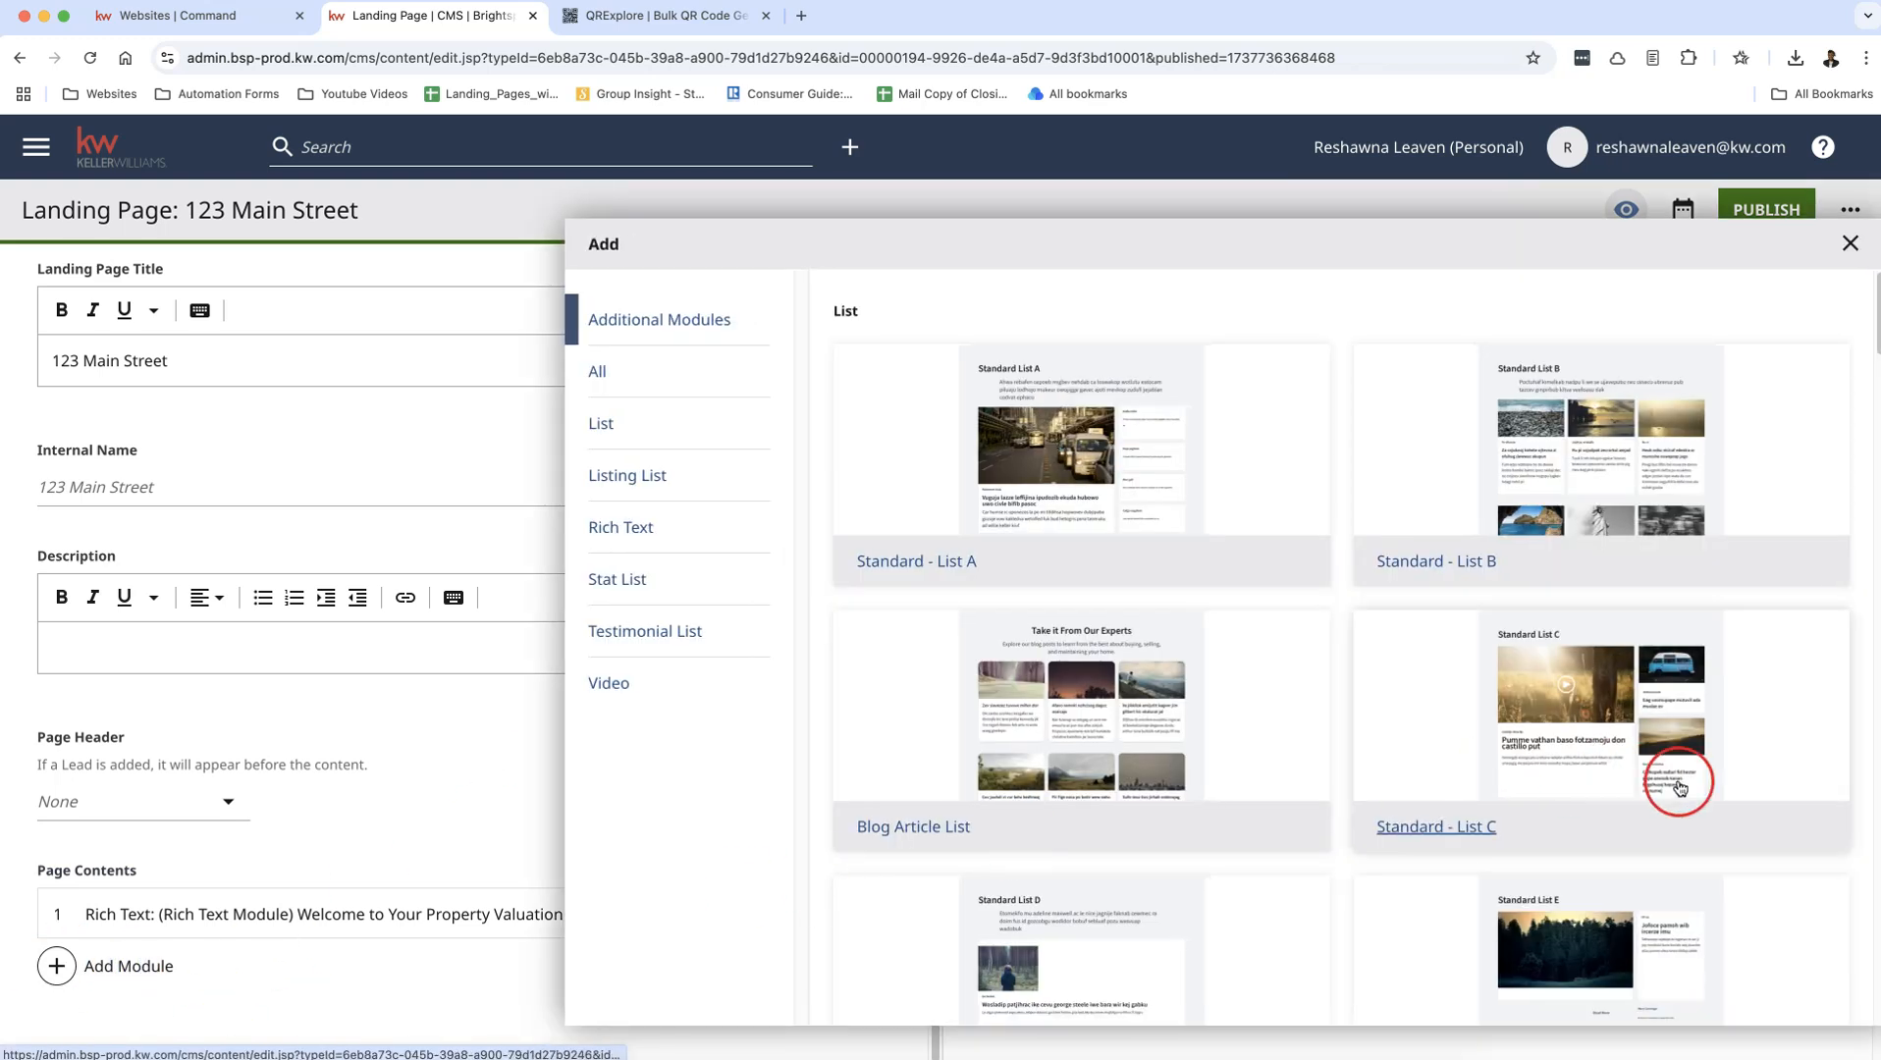
{"action": "scroll", "coordinate": [1737, 746], "scroll_direction": "down", "scroll_amount": 12}
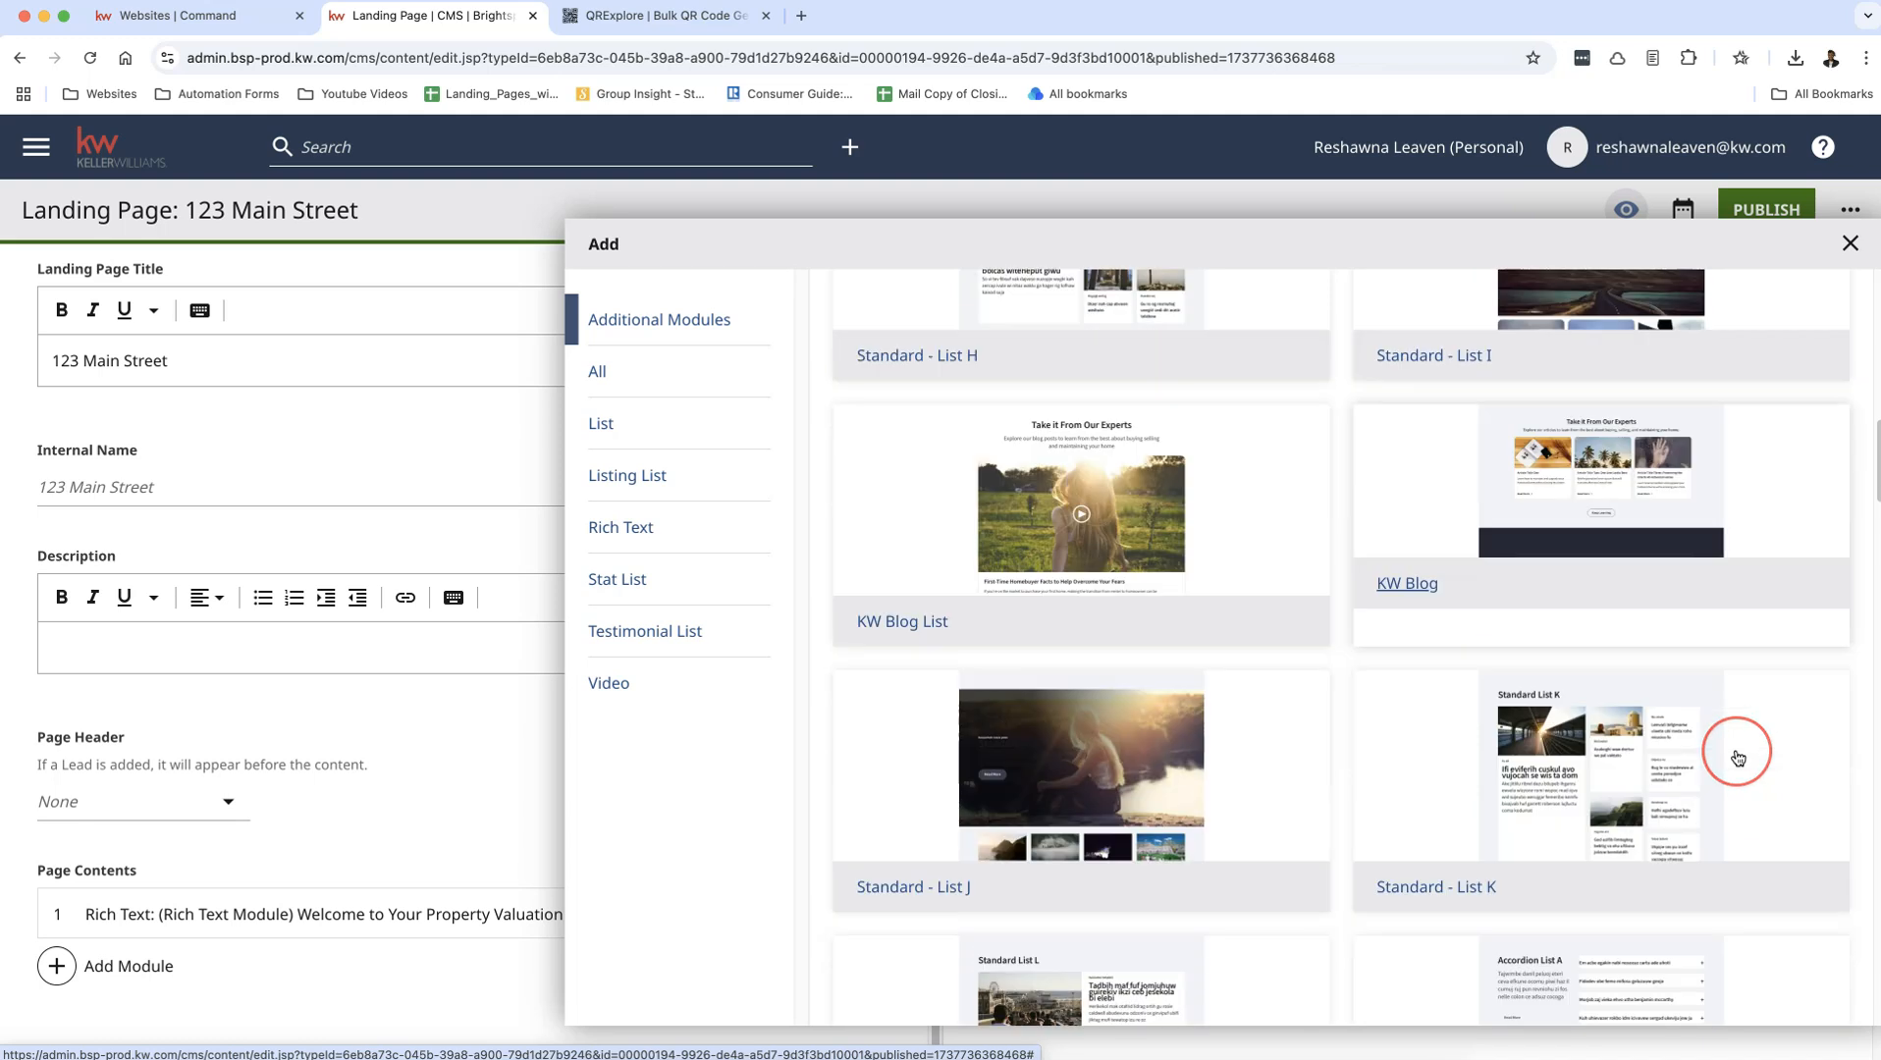
{"action": "scroll", "coordinate": [1738, 756], "scroll_direction": "down", "scroll_amount": 2}
{"action": "scroll", "coordinate": [1736, 761], "scroll_direction": "down", "scroll_amount": 3}
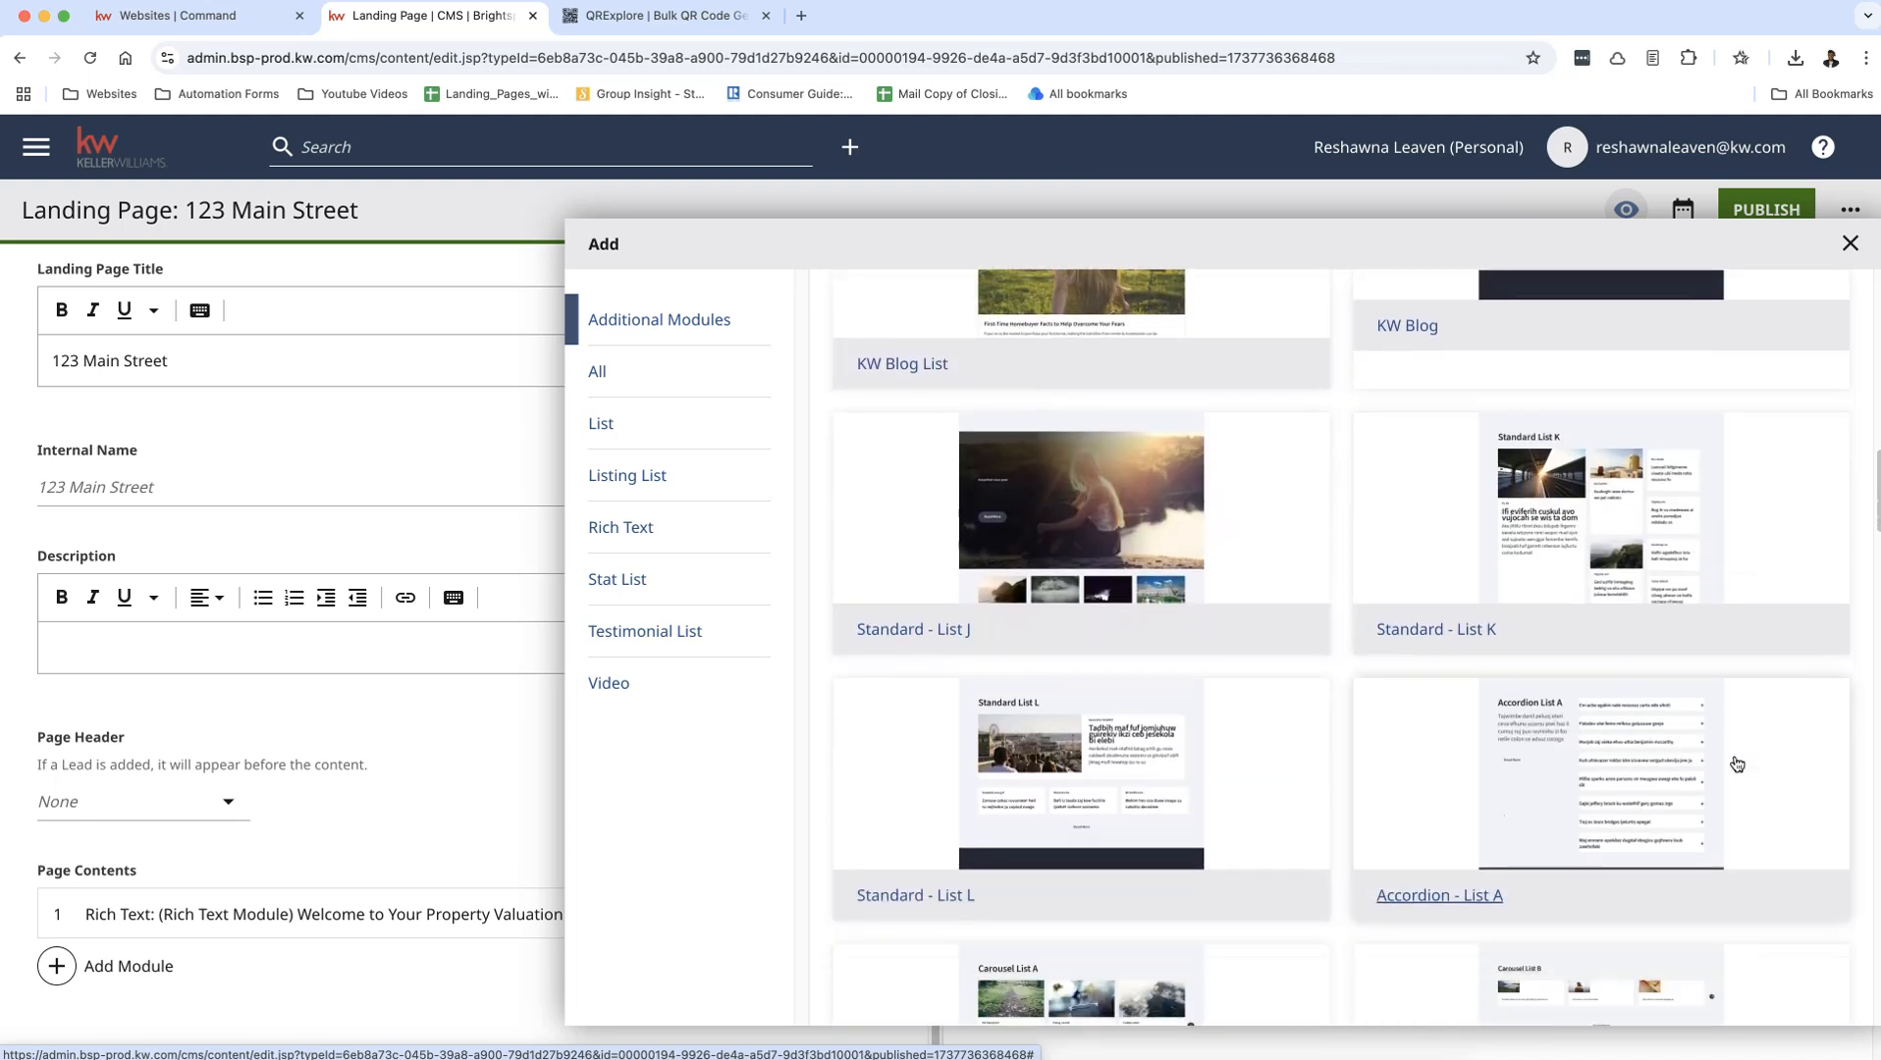
{"action": "scroll", "coordinate": [1735, 764], "scroll_direction": "down", "scroll_amount": 6}
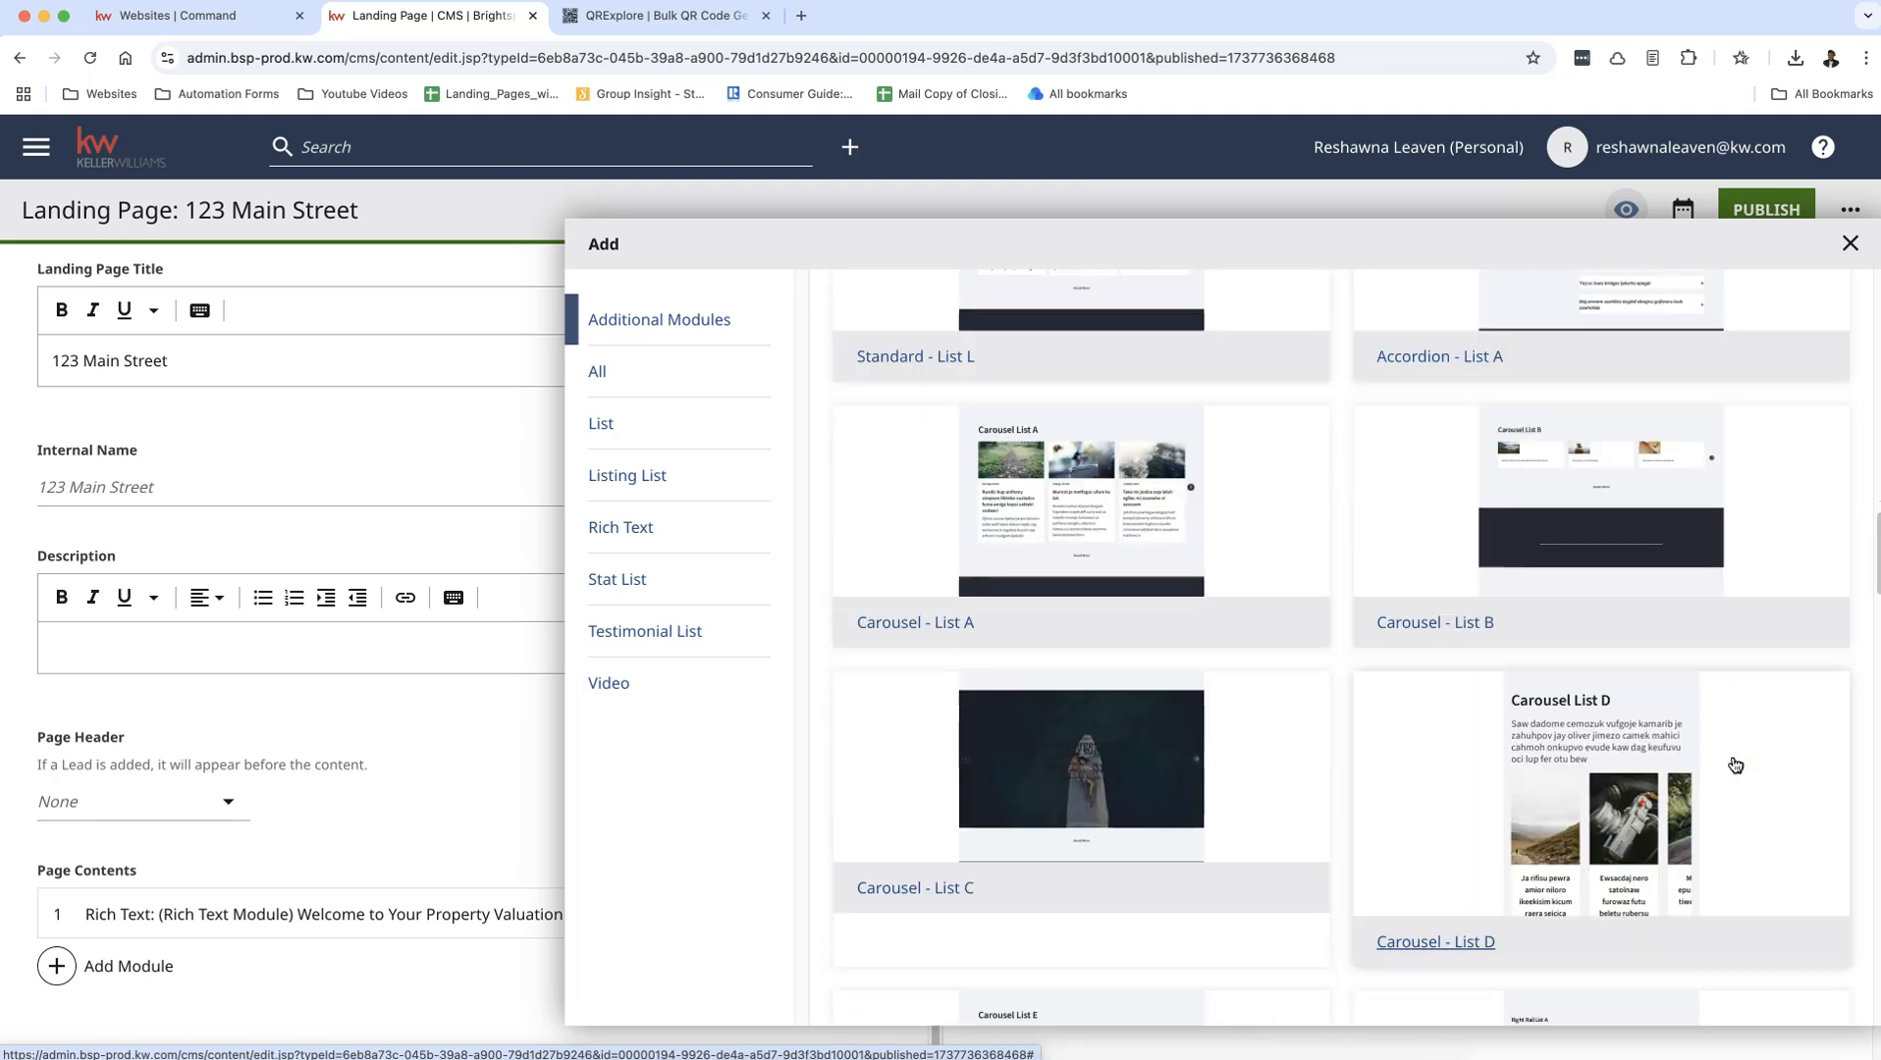
{"action": "scroll", "coordinate": [1734, 764], "scroll_direction": "down", "scroll_amount": 6}
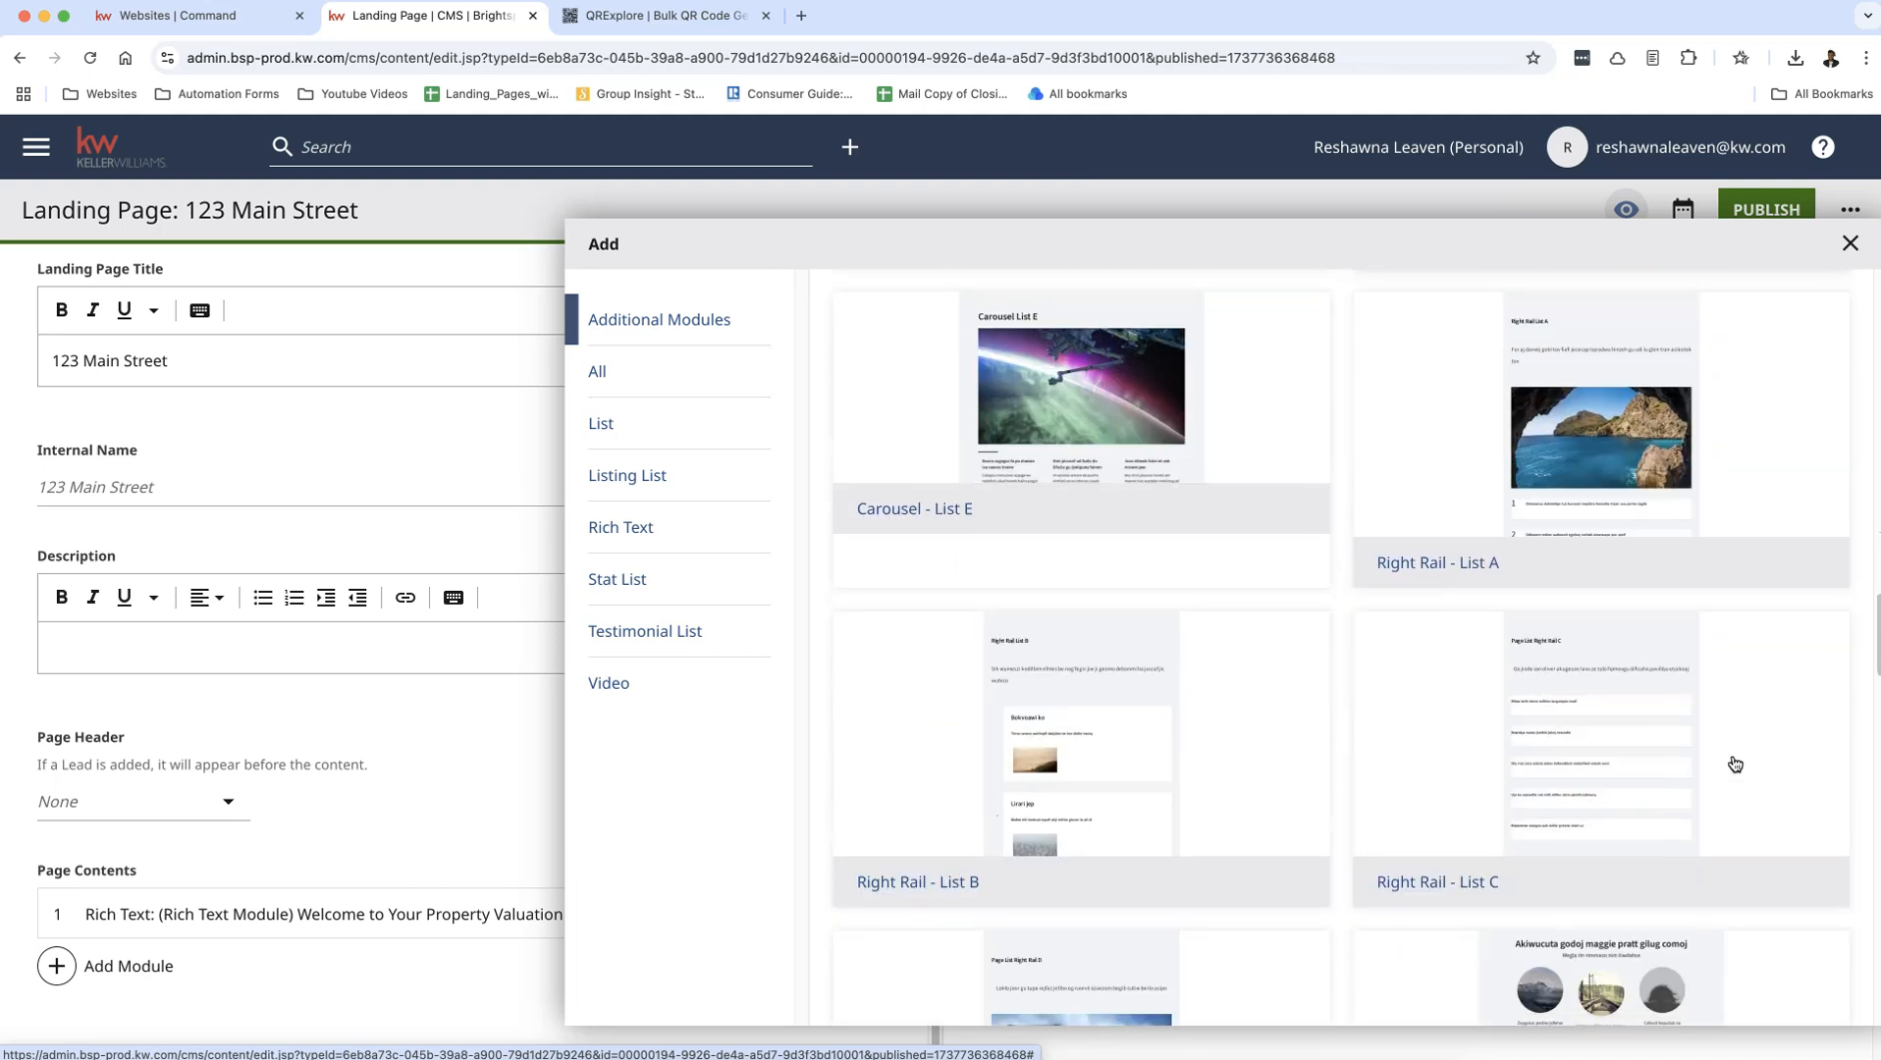
{"action": "scroll", "coordinate": [1734, 765], "scroll_direction": "down", "scroll_amount": 6}
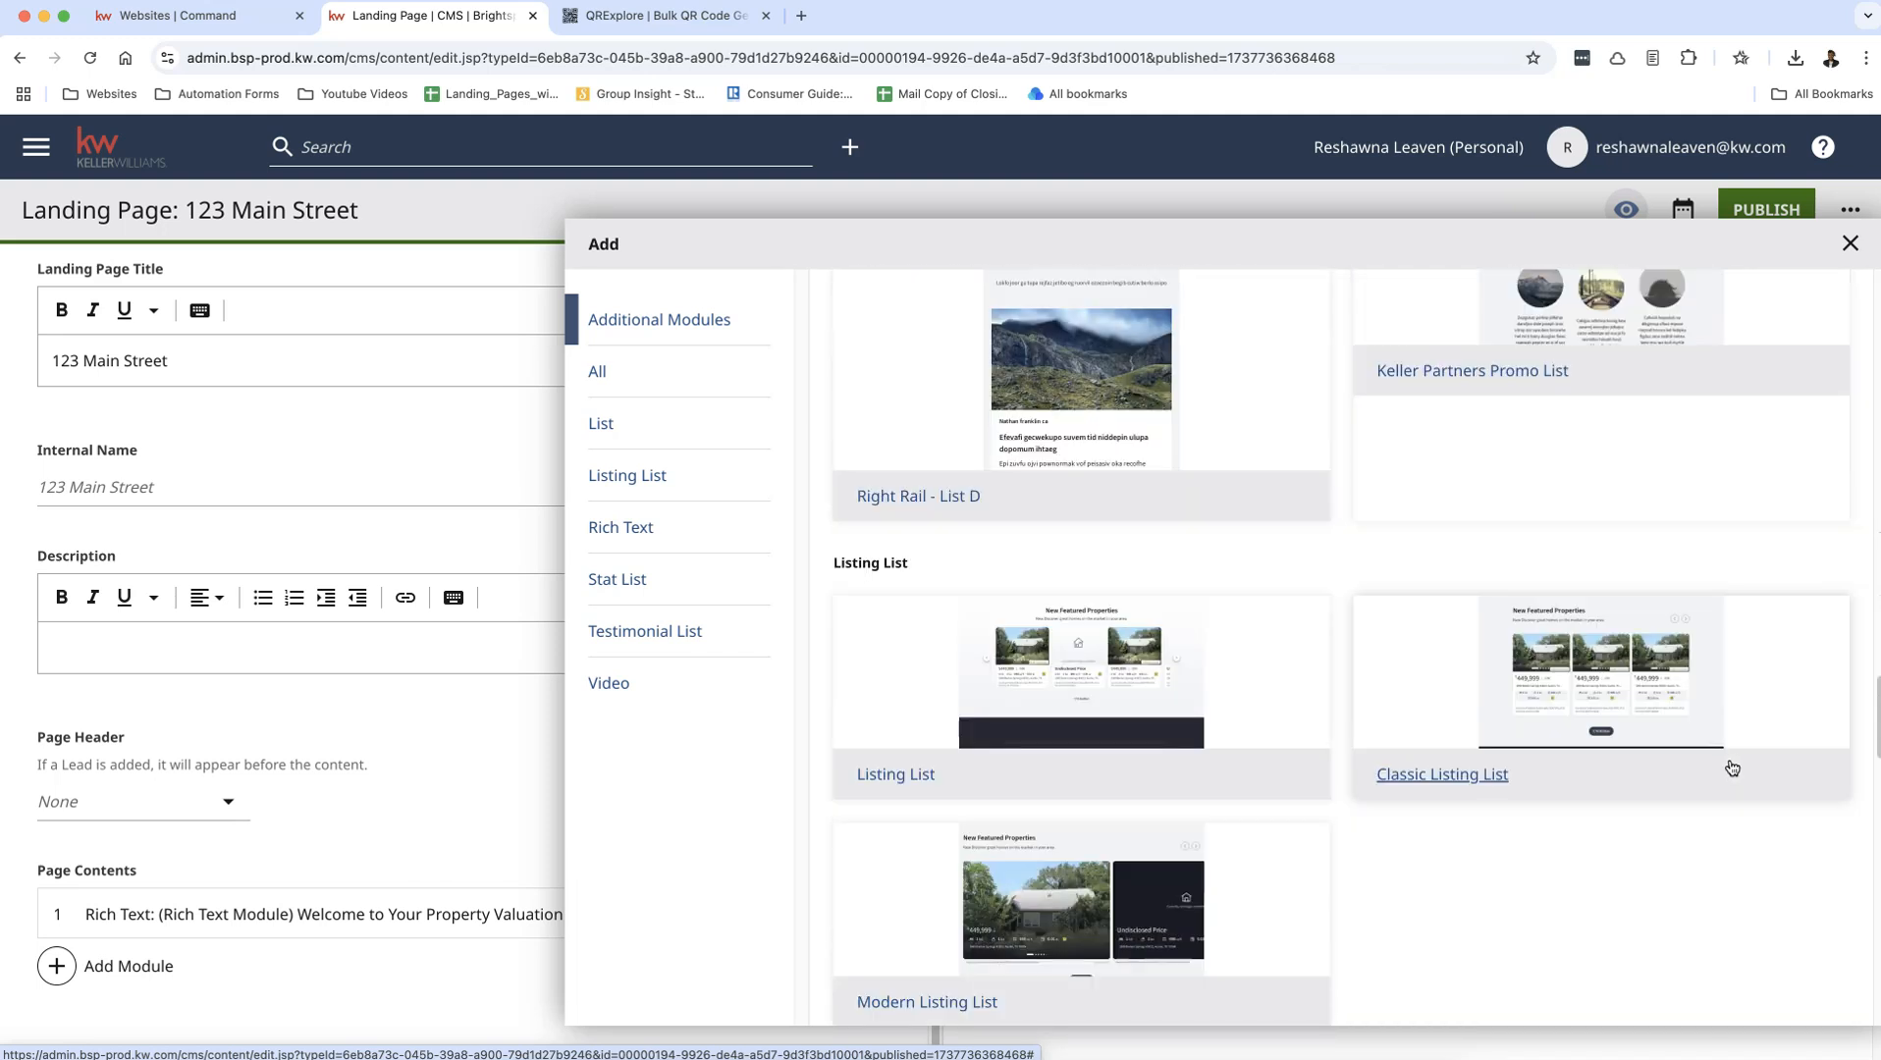
{"action": "scroll", "coordinate": [1732, 767], "scroll_direction": "down", "scroll_amount": 6}
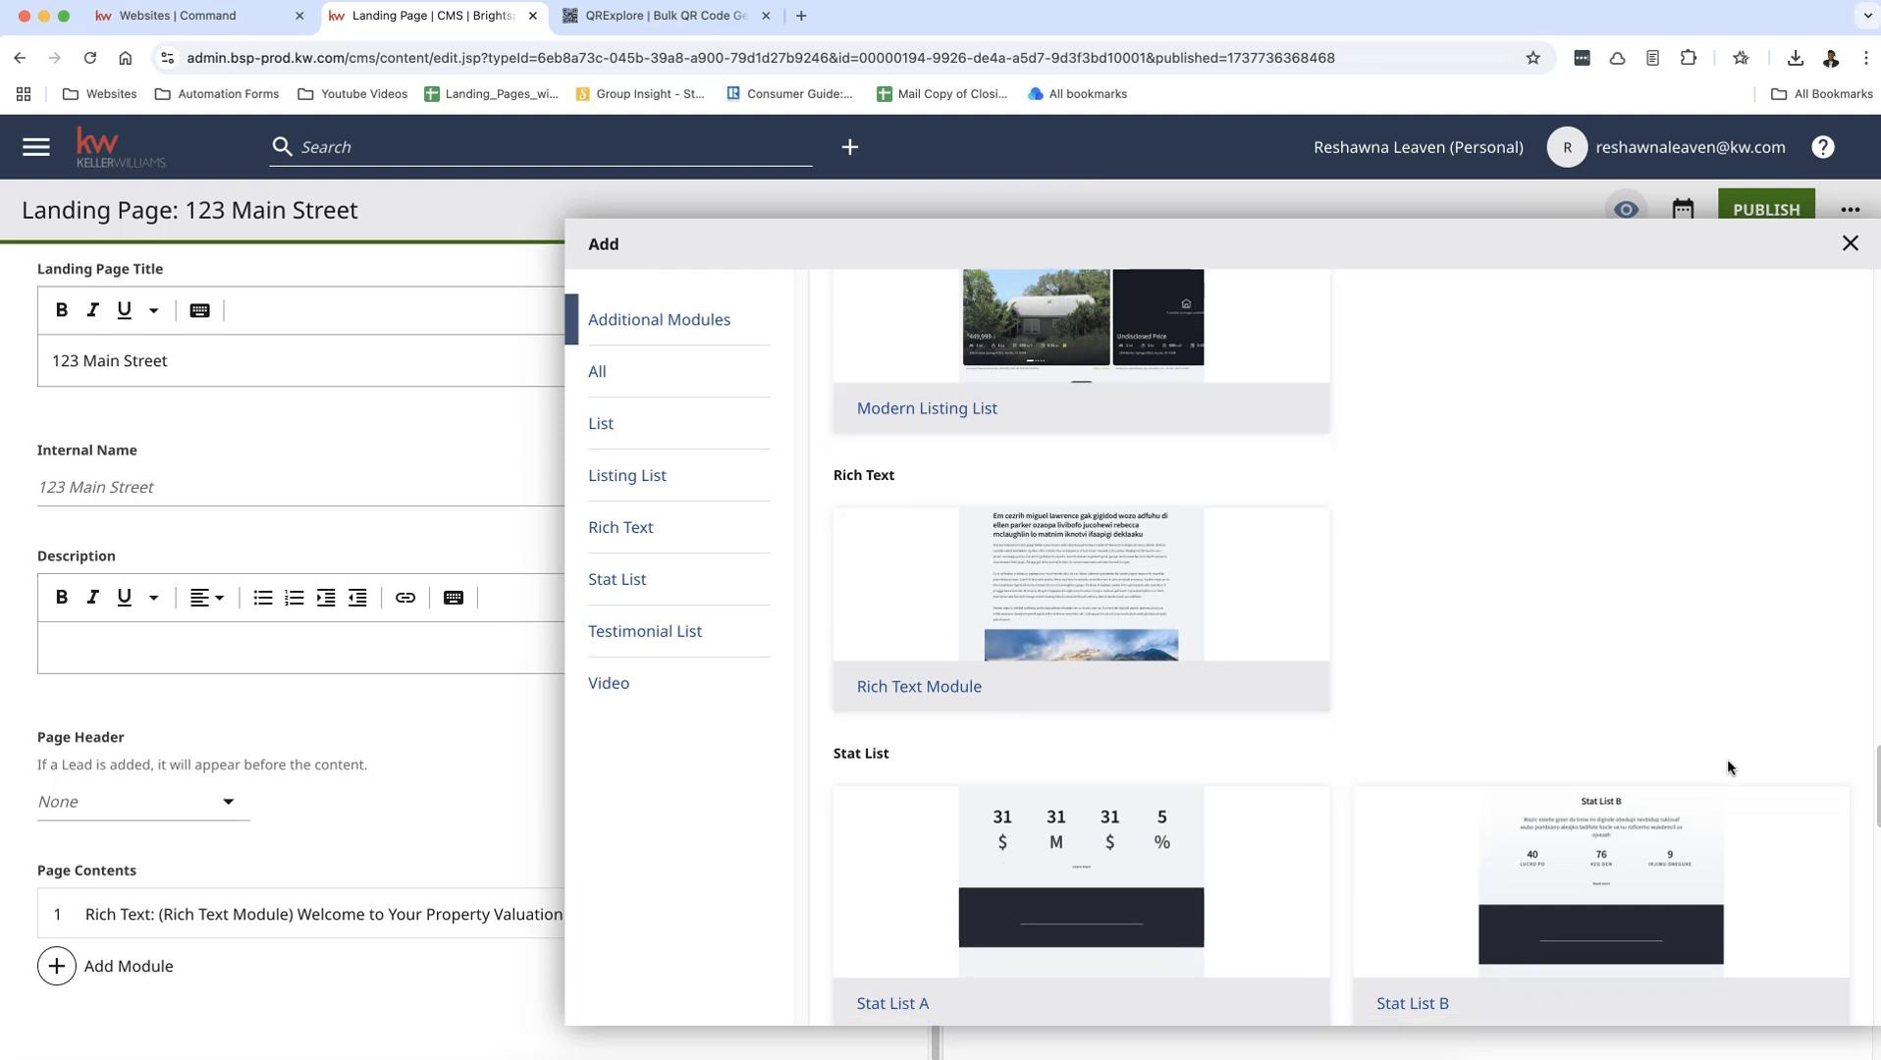
{"action": "scroll", "coordinate": [1727, 766], "scroll_direction": "down", "scroll_amount": 10}
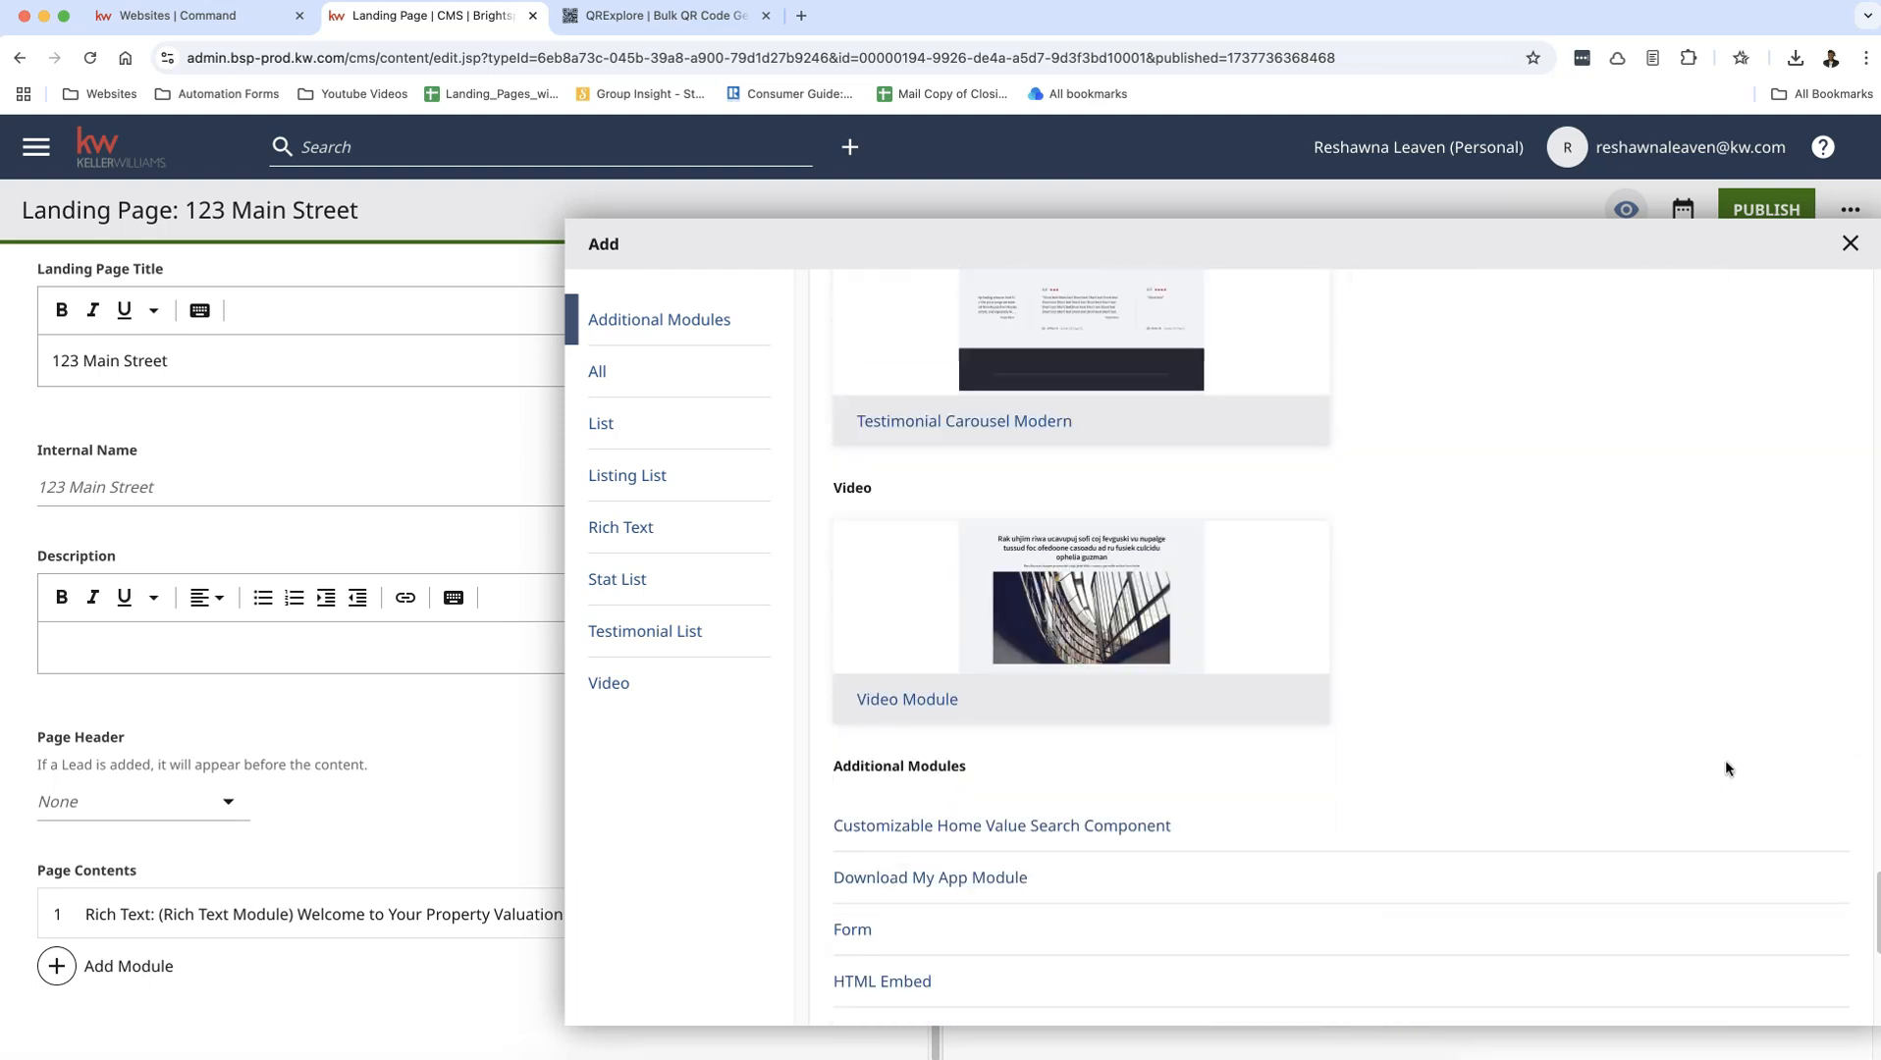
{"action": "scroll", "coordinate": [1726, 767], "scroll_direction": "down", "scroll_amount": 5}
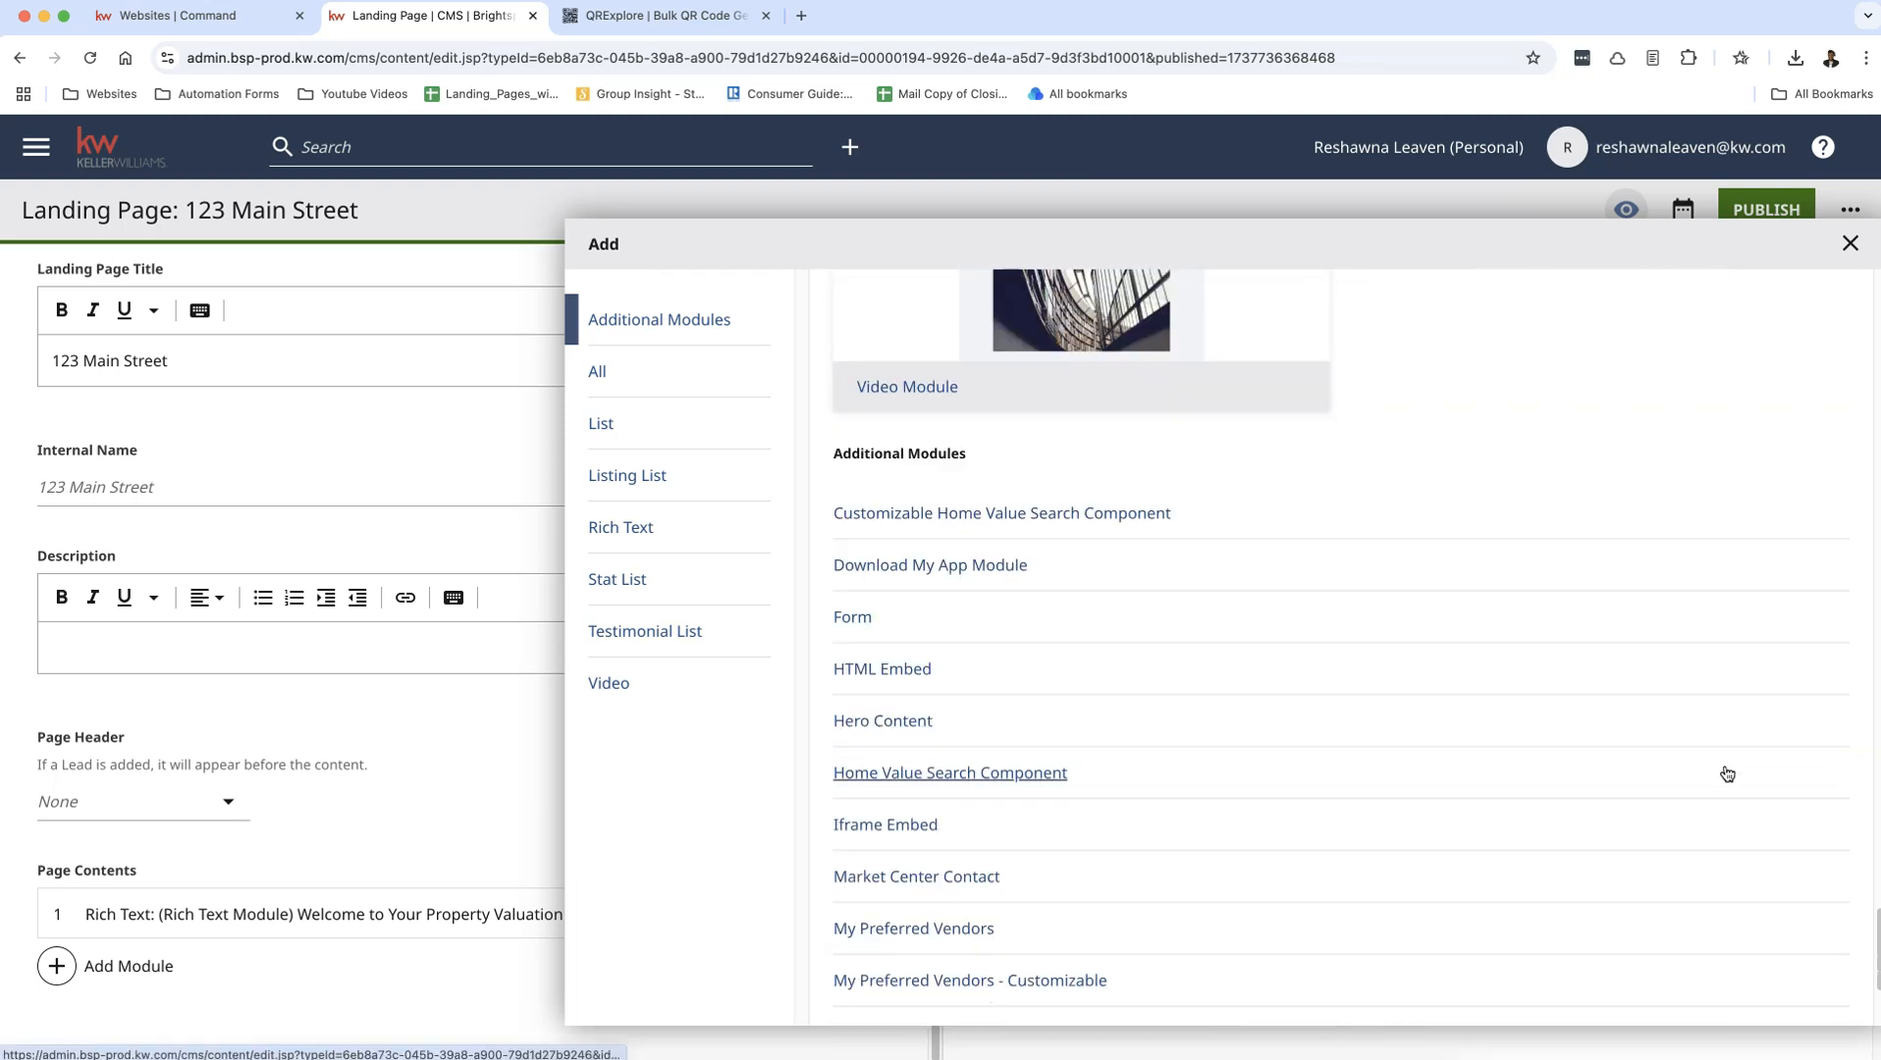
{"action": "scroll", "coordinate": [1727, 774], "scroll_direction": "down", "scroll_amount": 4}
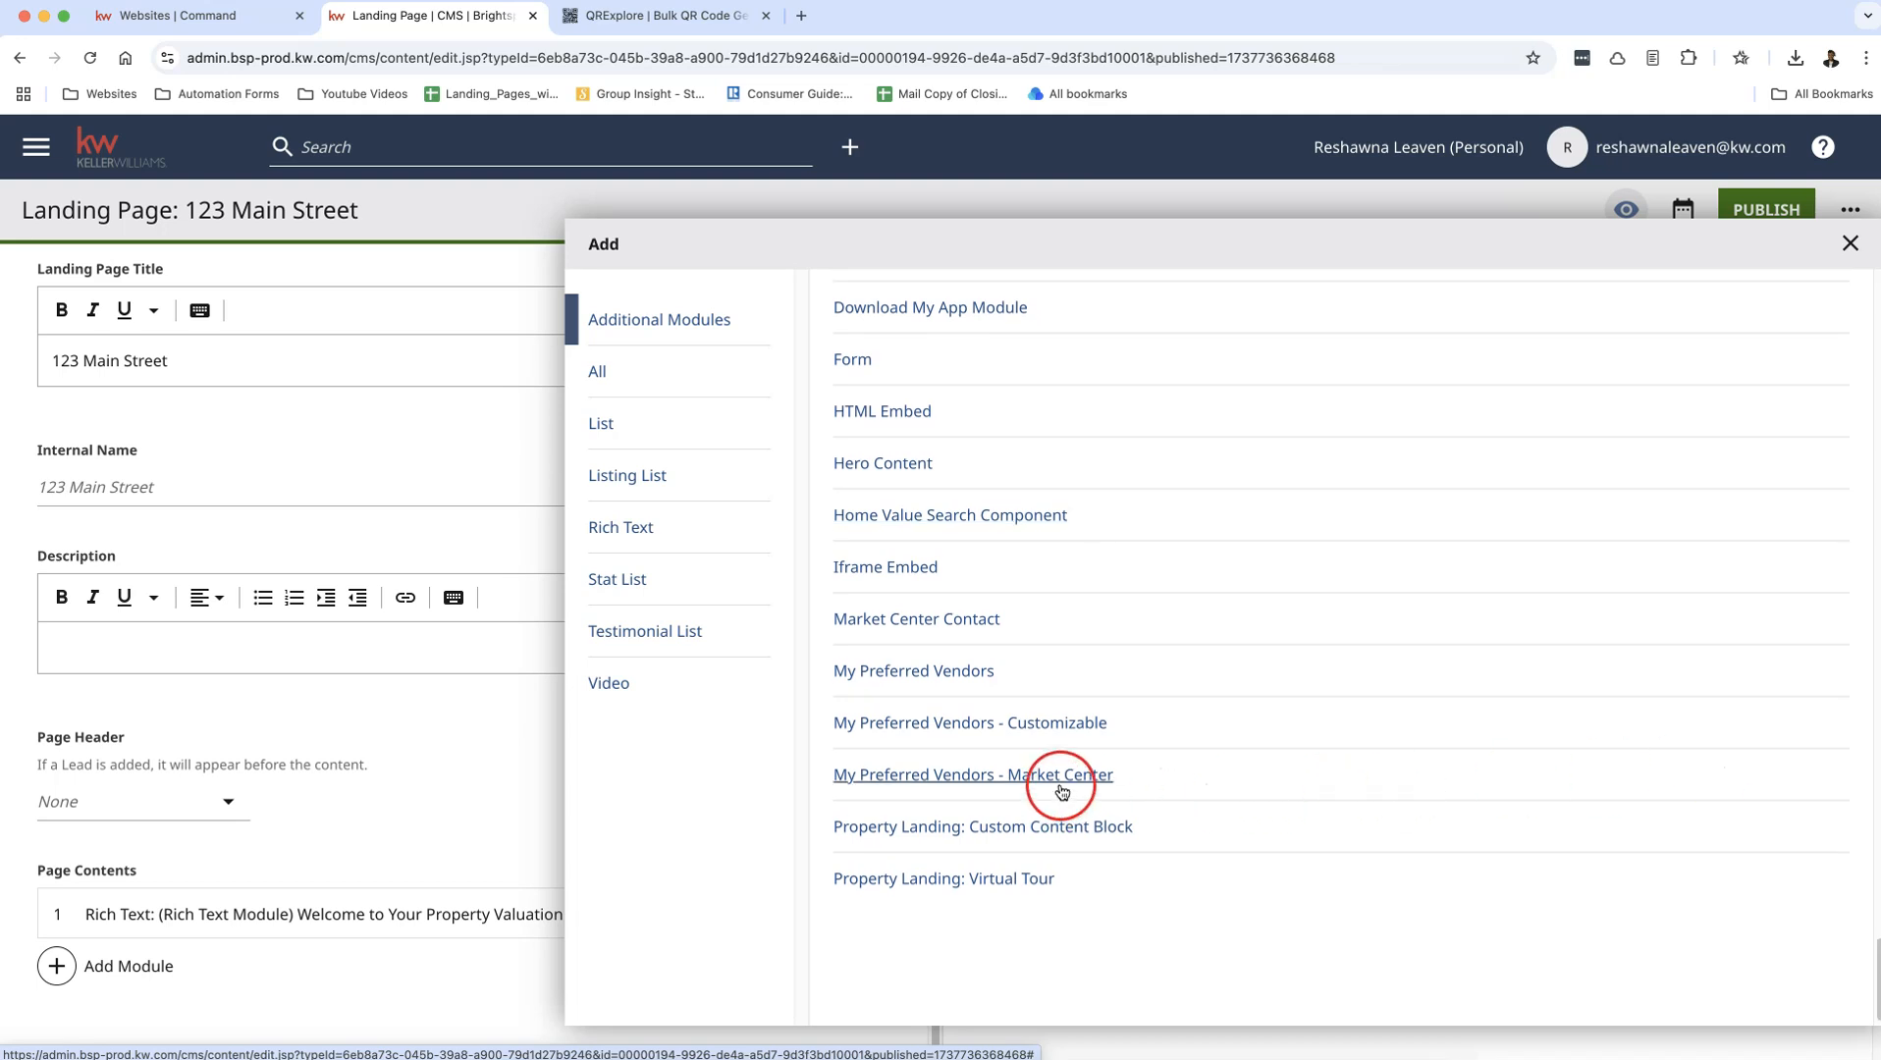
{"action": "left_click", "coordinate": [1061, 791]}
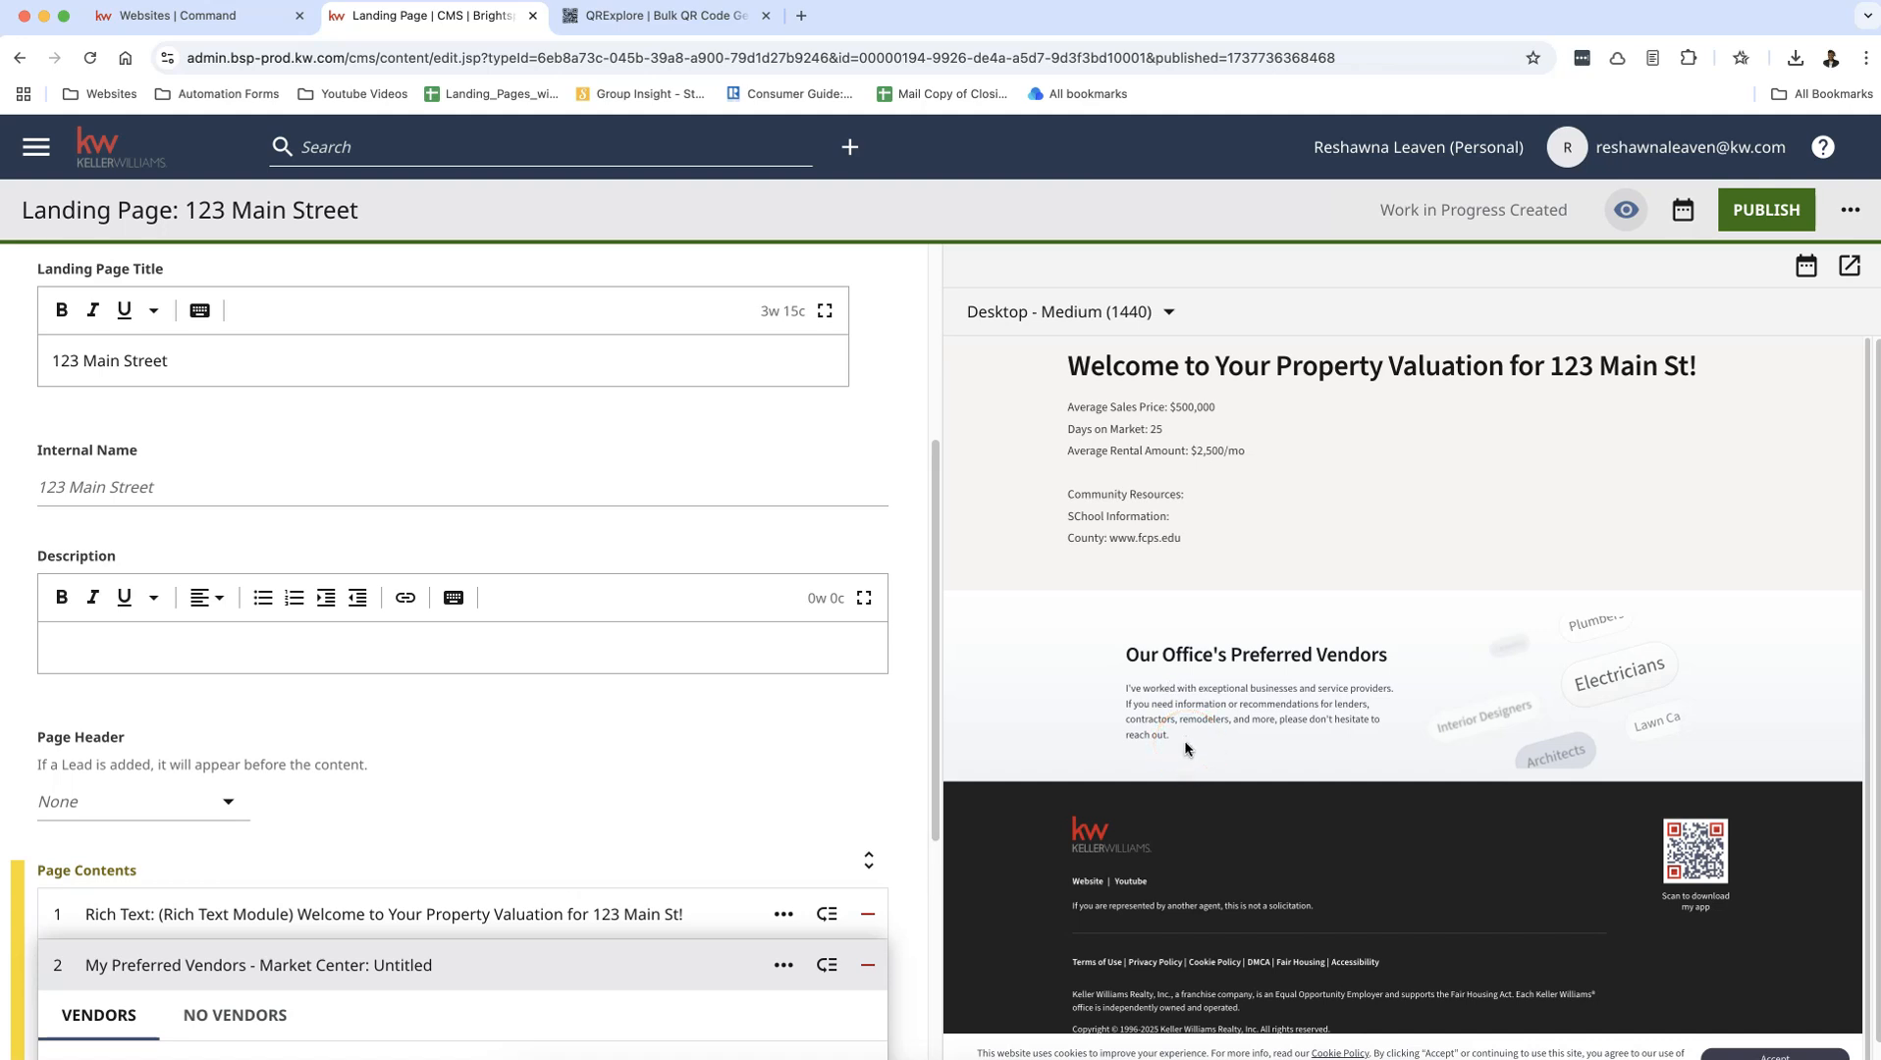
Step: Review the preferred vendors module's settings and remove the module from the Page Contents
{"action": "scroll", "coordinate": [1360, 666], "scroll_direction": "down", "scroll_amount": 1}
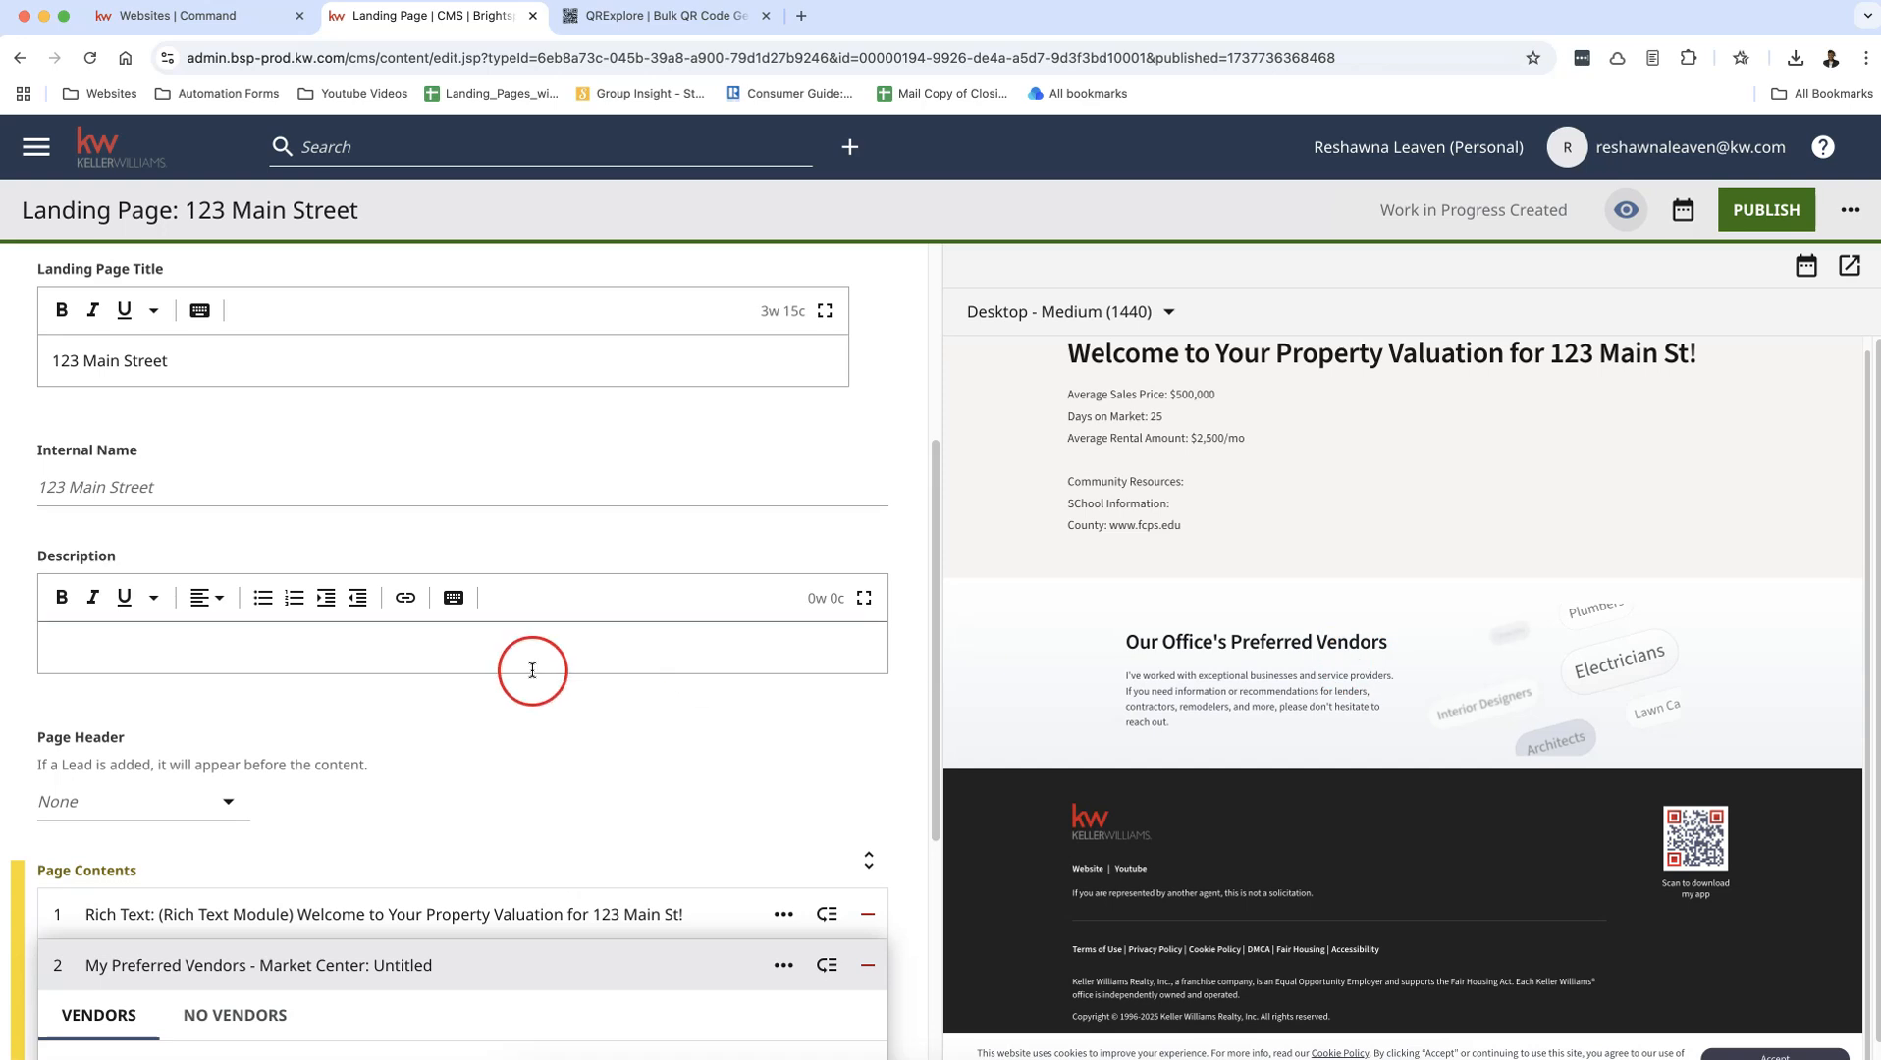
{"action": "scroll", "coordinate": [550, 675], "scroll_direction": "down", "scroll_amount": 5}
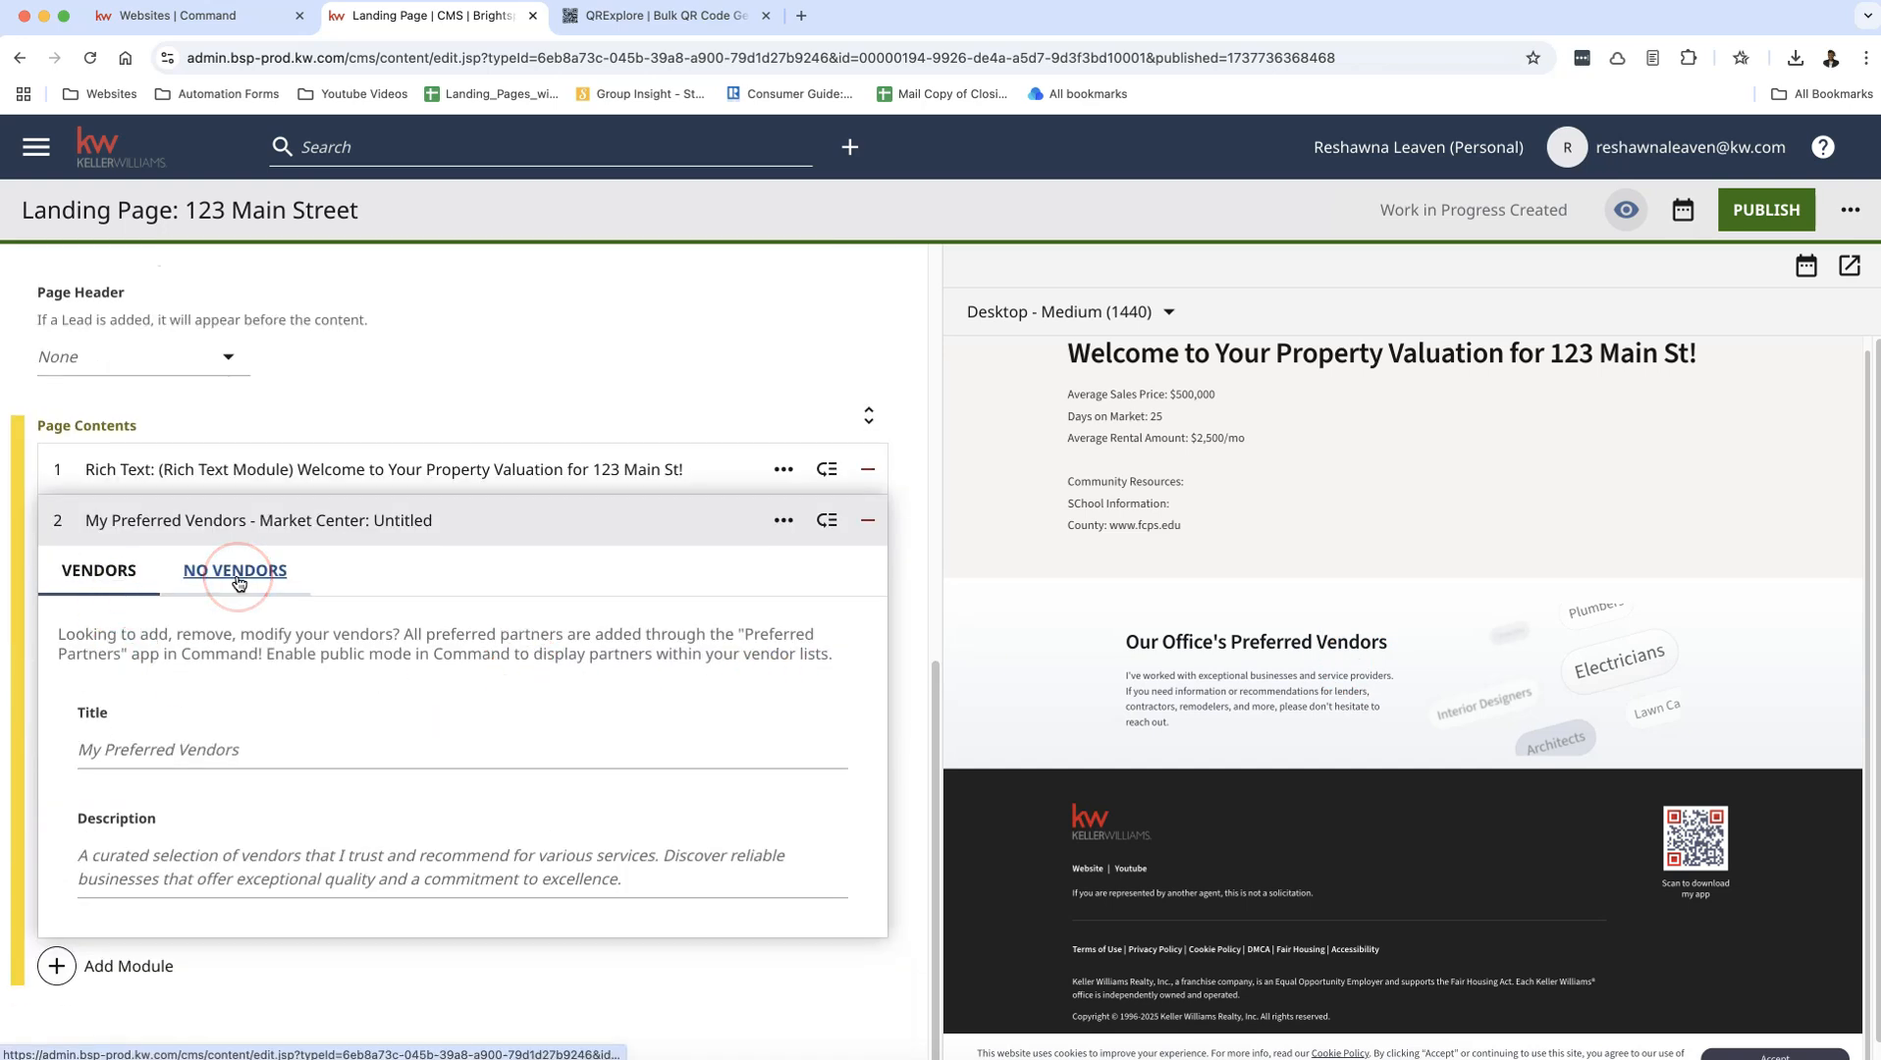
{"action": "left_click", "coordinate": [867, 532]}
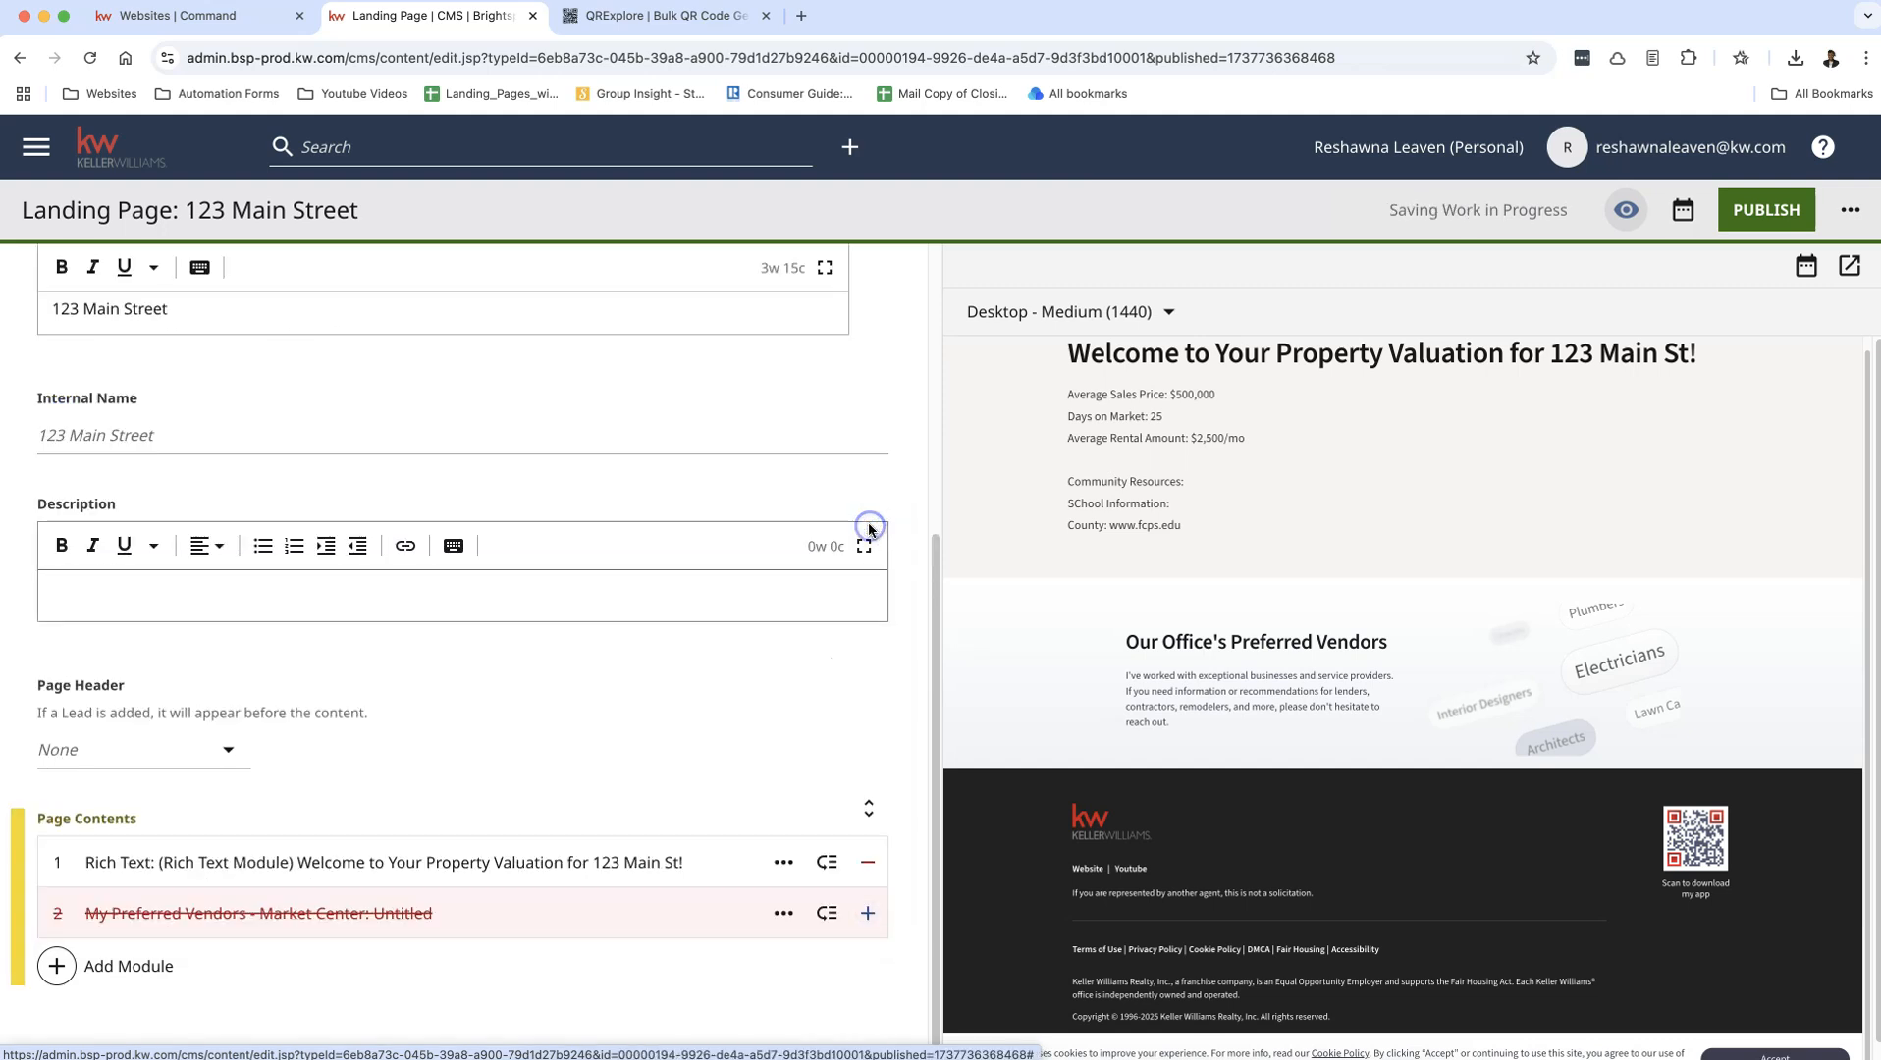
Step: Add a Form module from the Additional Modules to the landing page's Page Contents
{"action": "left_click", "coordinate": [147, 967]}
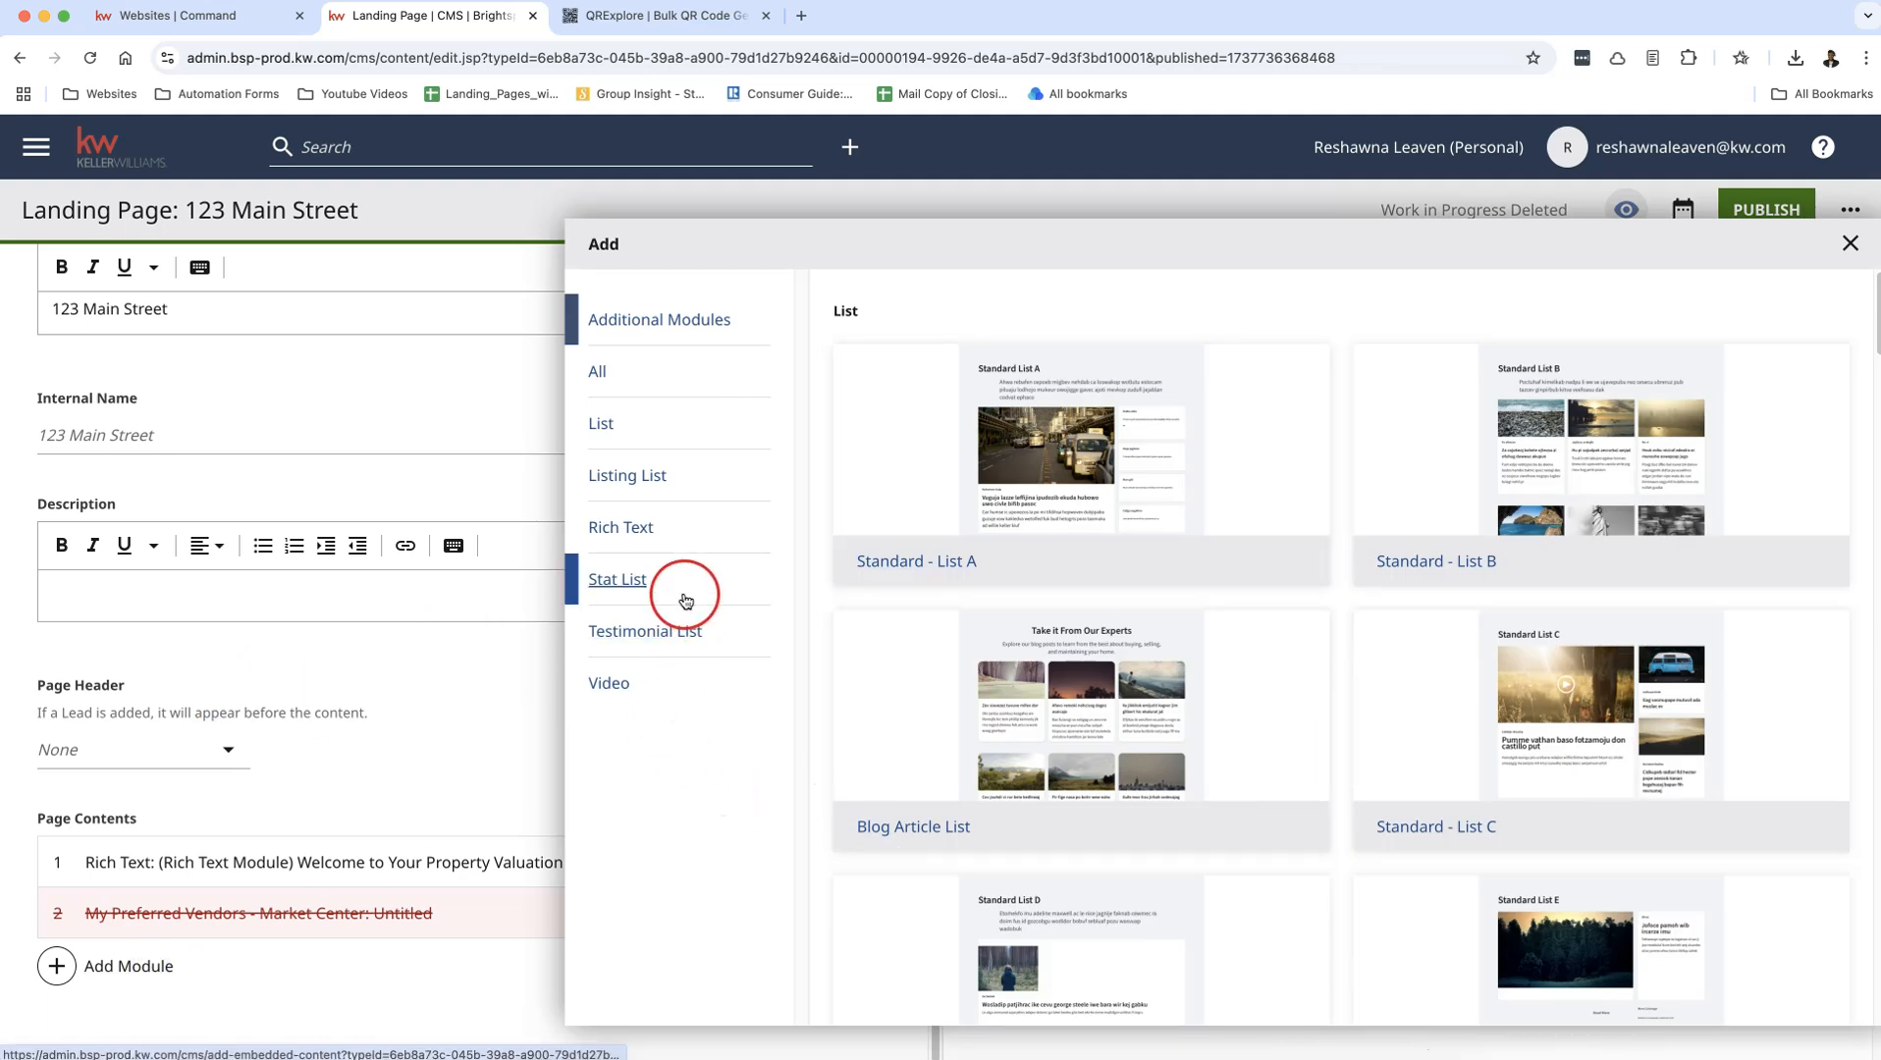
{"action": "left_click", "coordinate": [671, 319]}
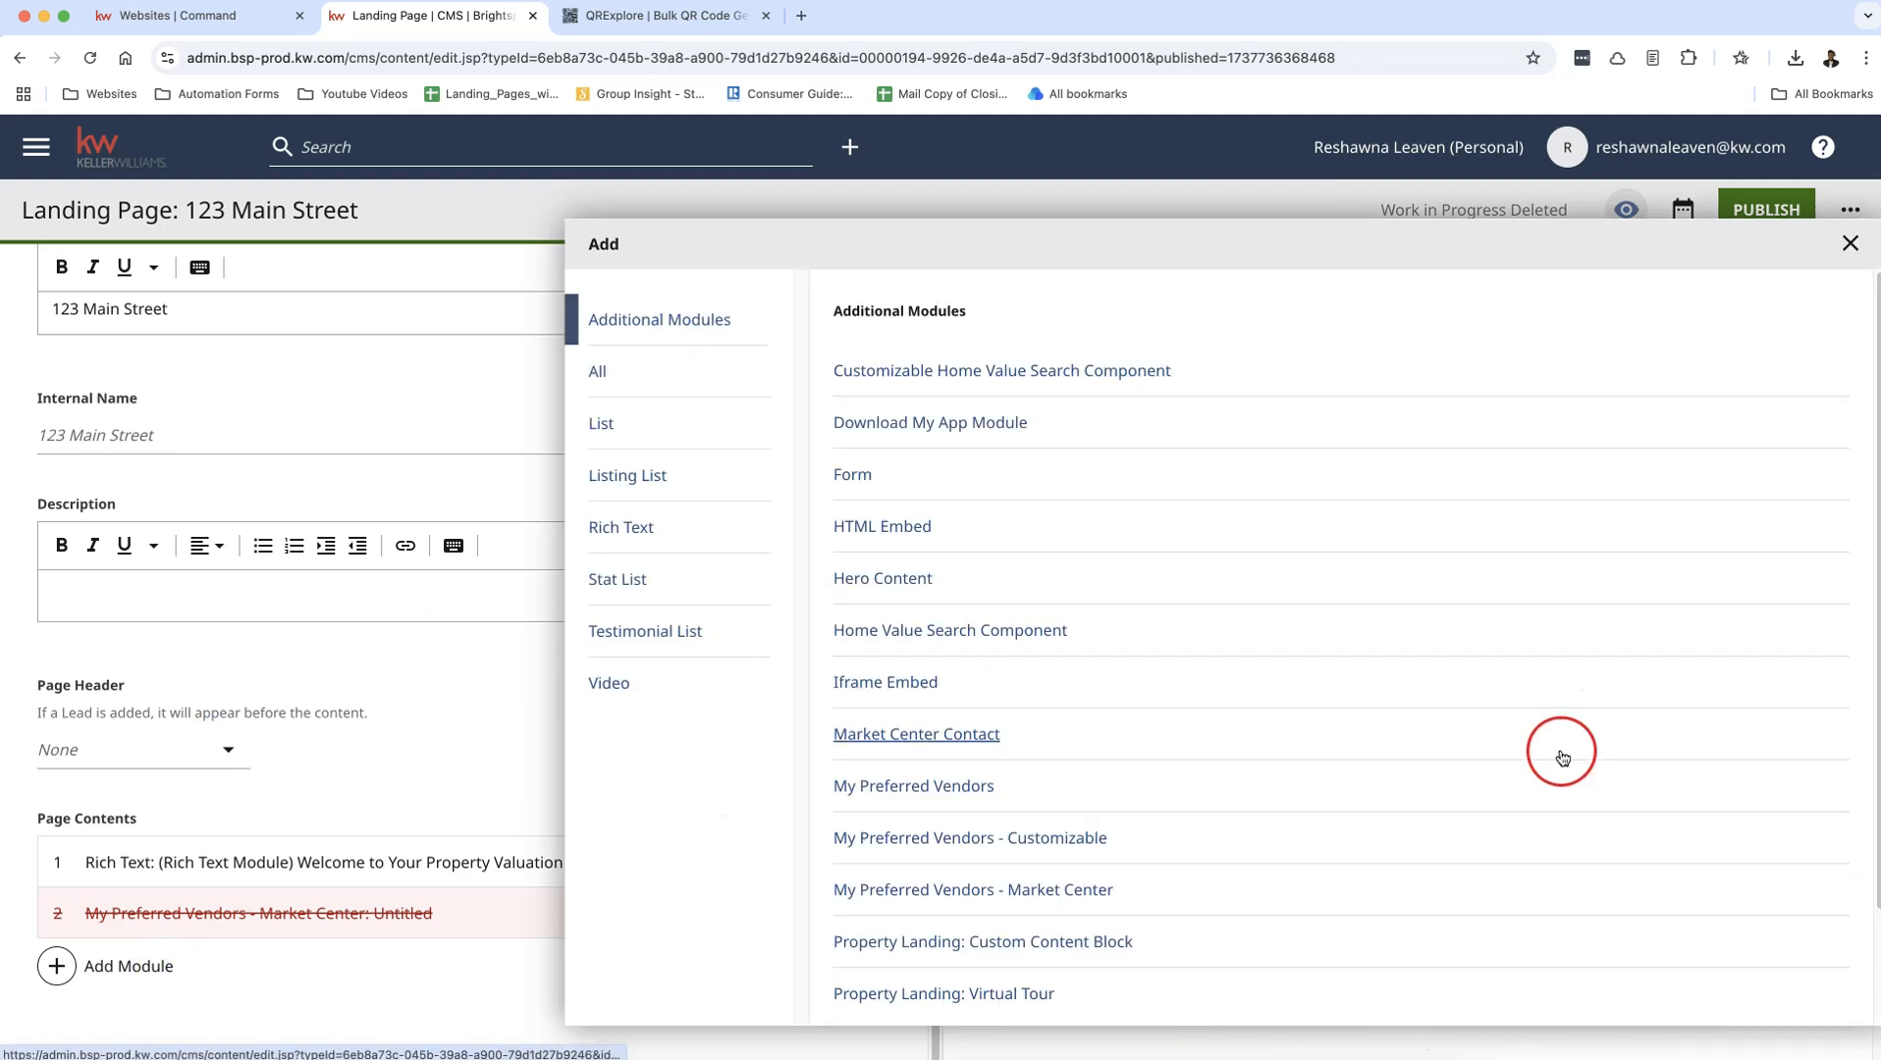
{"action": "scroll", "coordinate": [1562, 758], "scroll_direction": "down", "scroll_amount": 1}
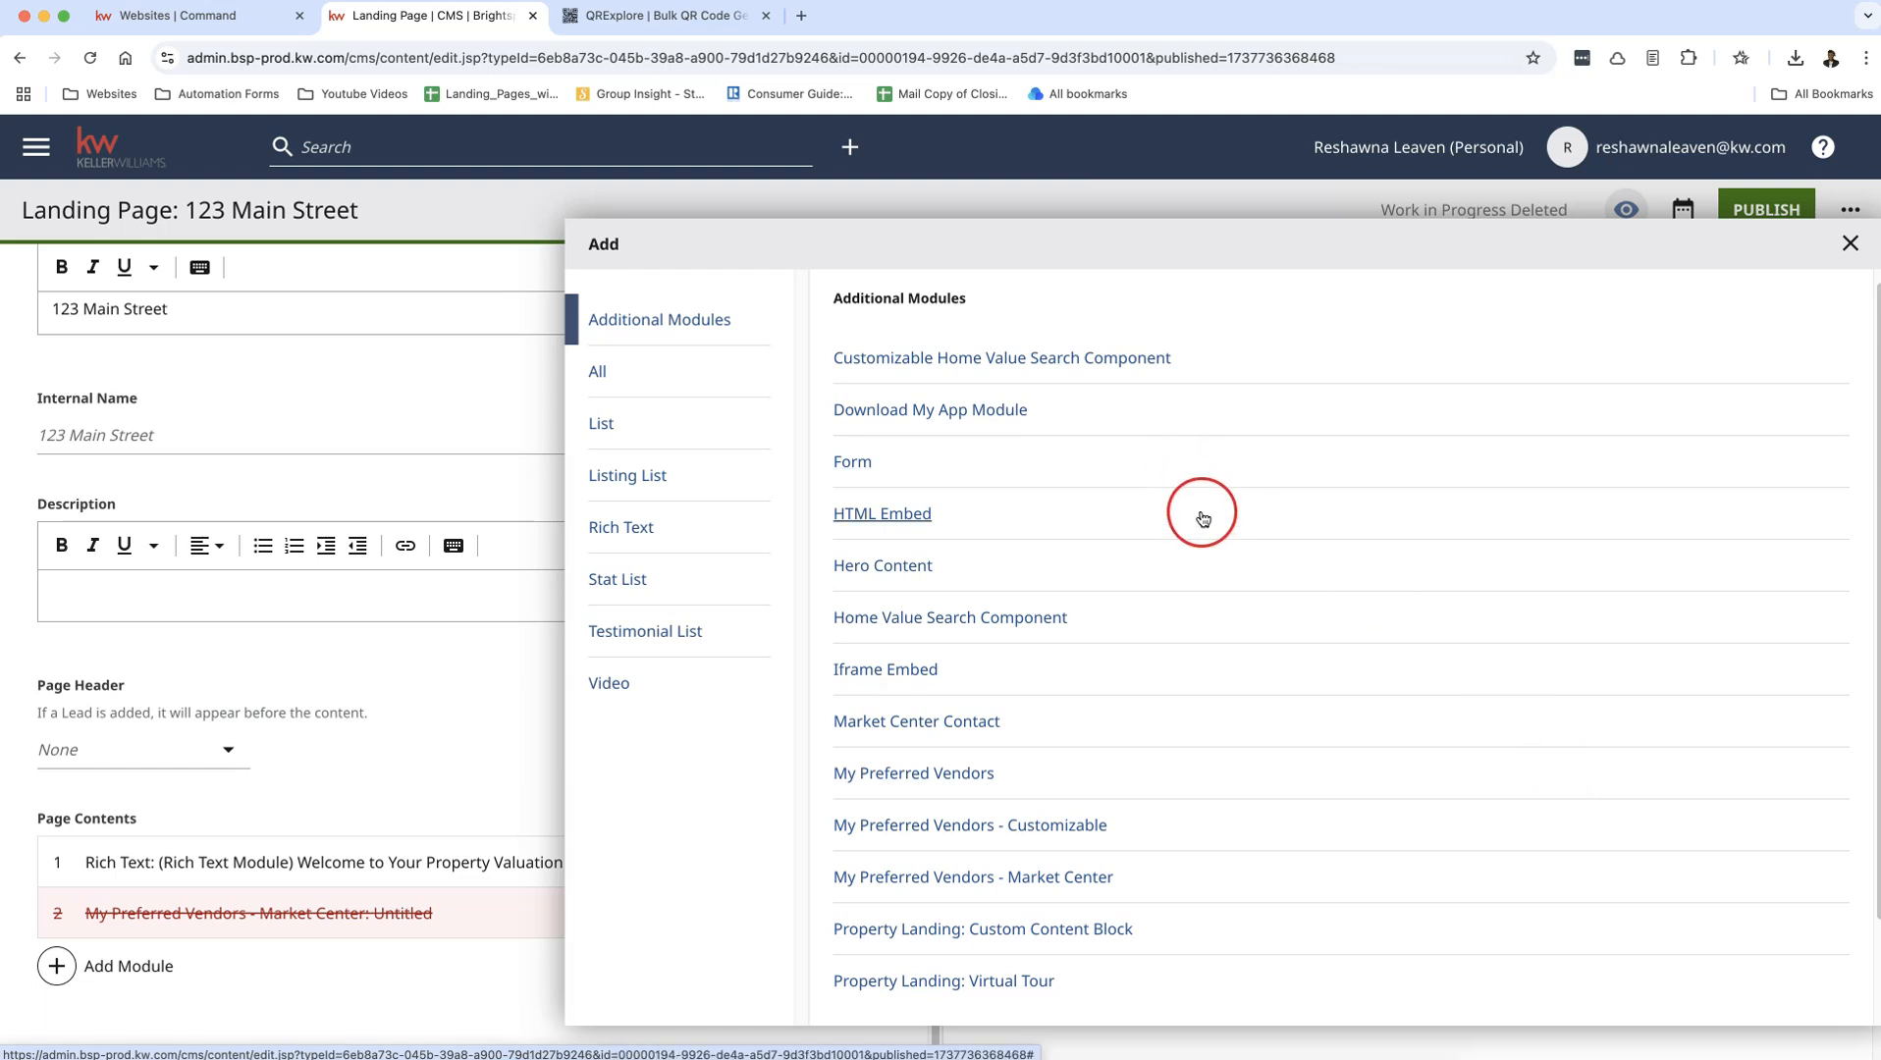
{"action": "left_click", "coordinate": [888, 445]}
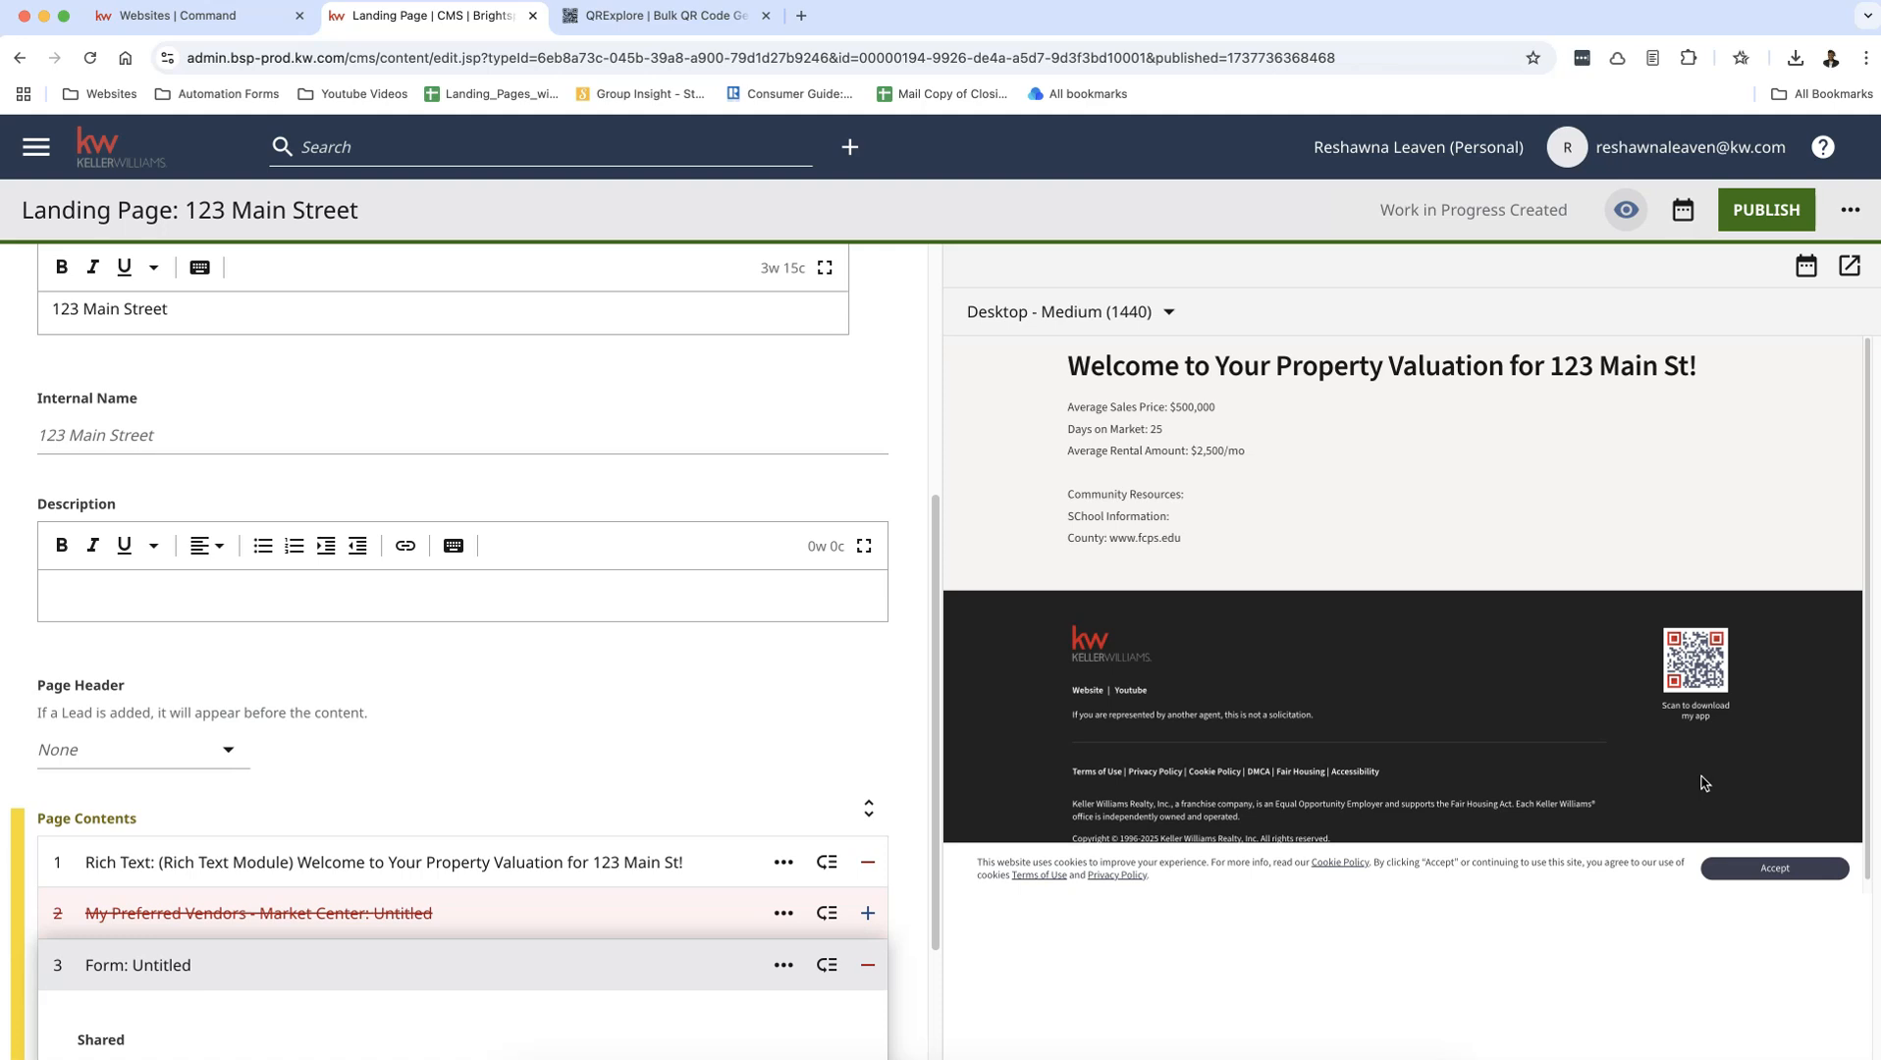
Step: Assign the shared form defaultAgentContactTitle to the Form module and publish the landing page
{"action": "scroll", "coordinate": [1712, 781], "scroll_direction": "down", "scroll_amount": 1}
{"action": "left_click", "coordinate": [1806, 867]}
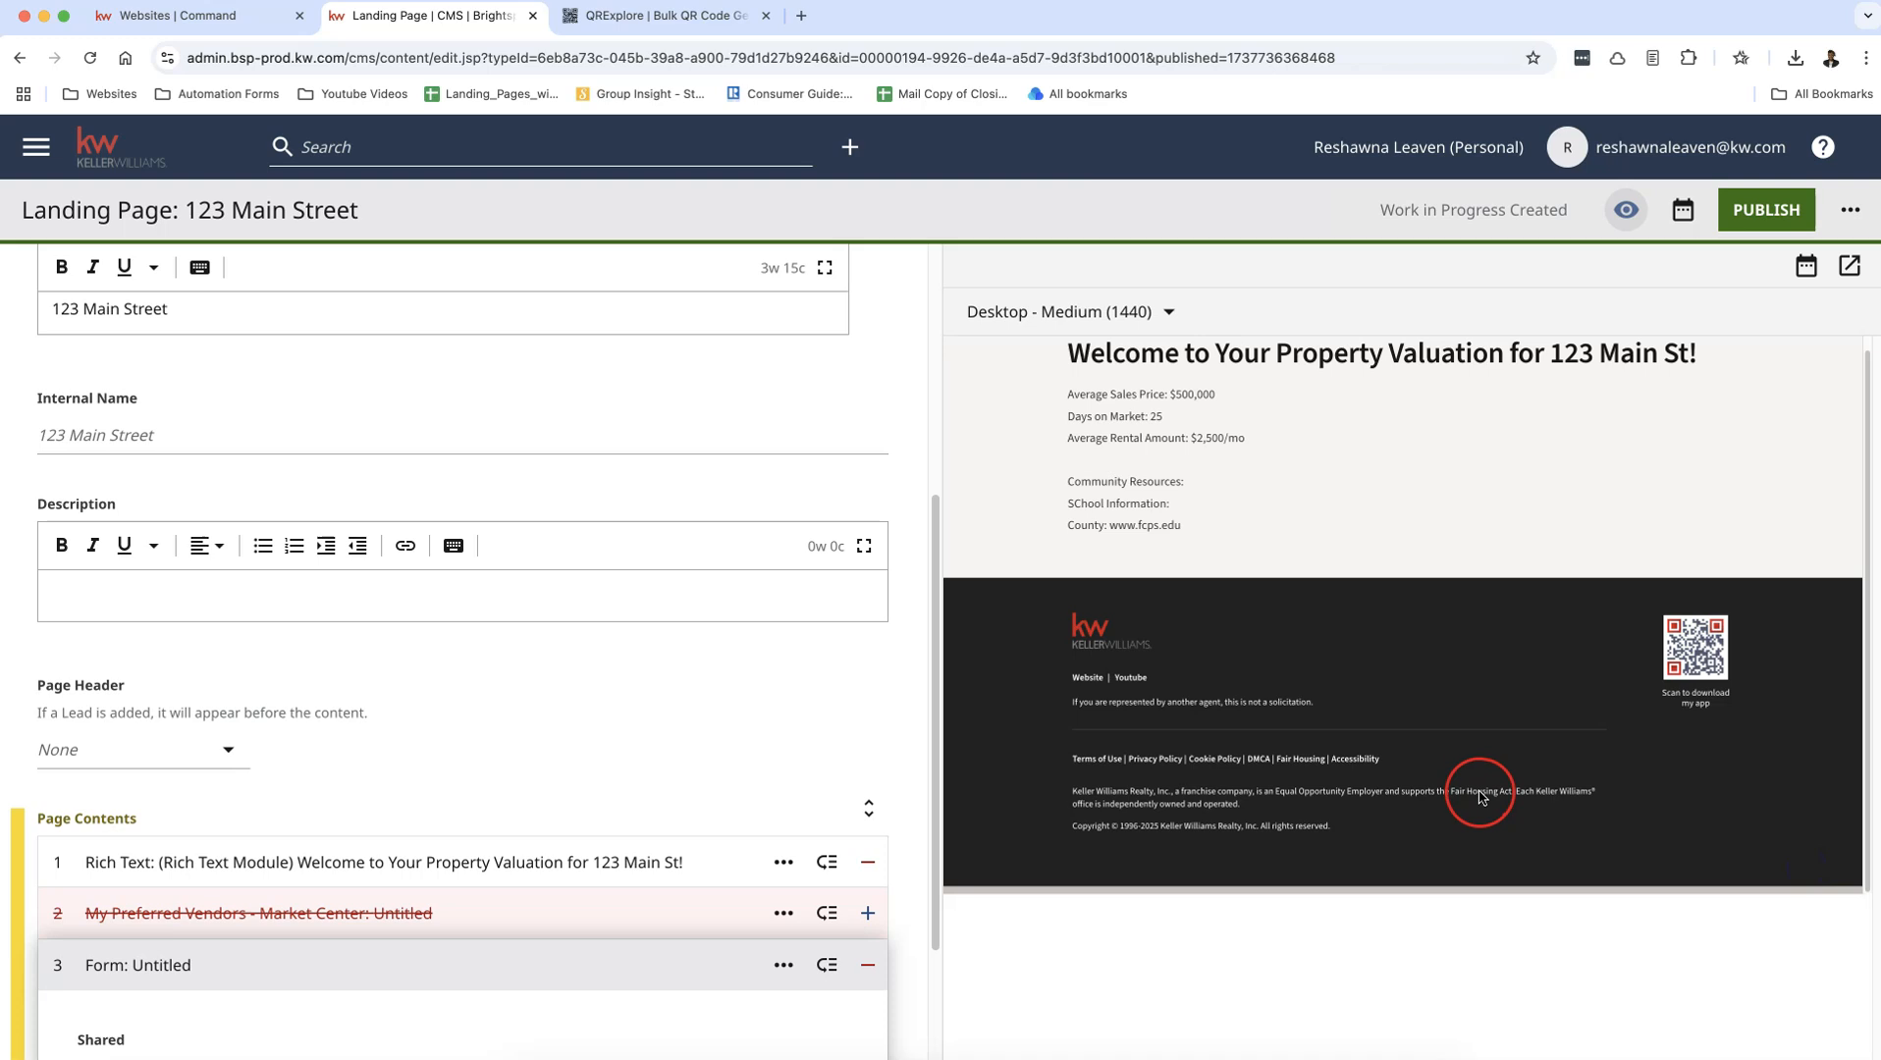
{"action": "scroll", "coordinate": [561, 753], "scroll_direction": "down", "scroll_amount": 2}
{"action": "left_click", "coordinate": [148, 880]}
{"action": "left_click", "coordinate": [252, 833]}
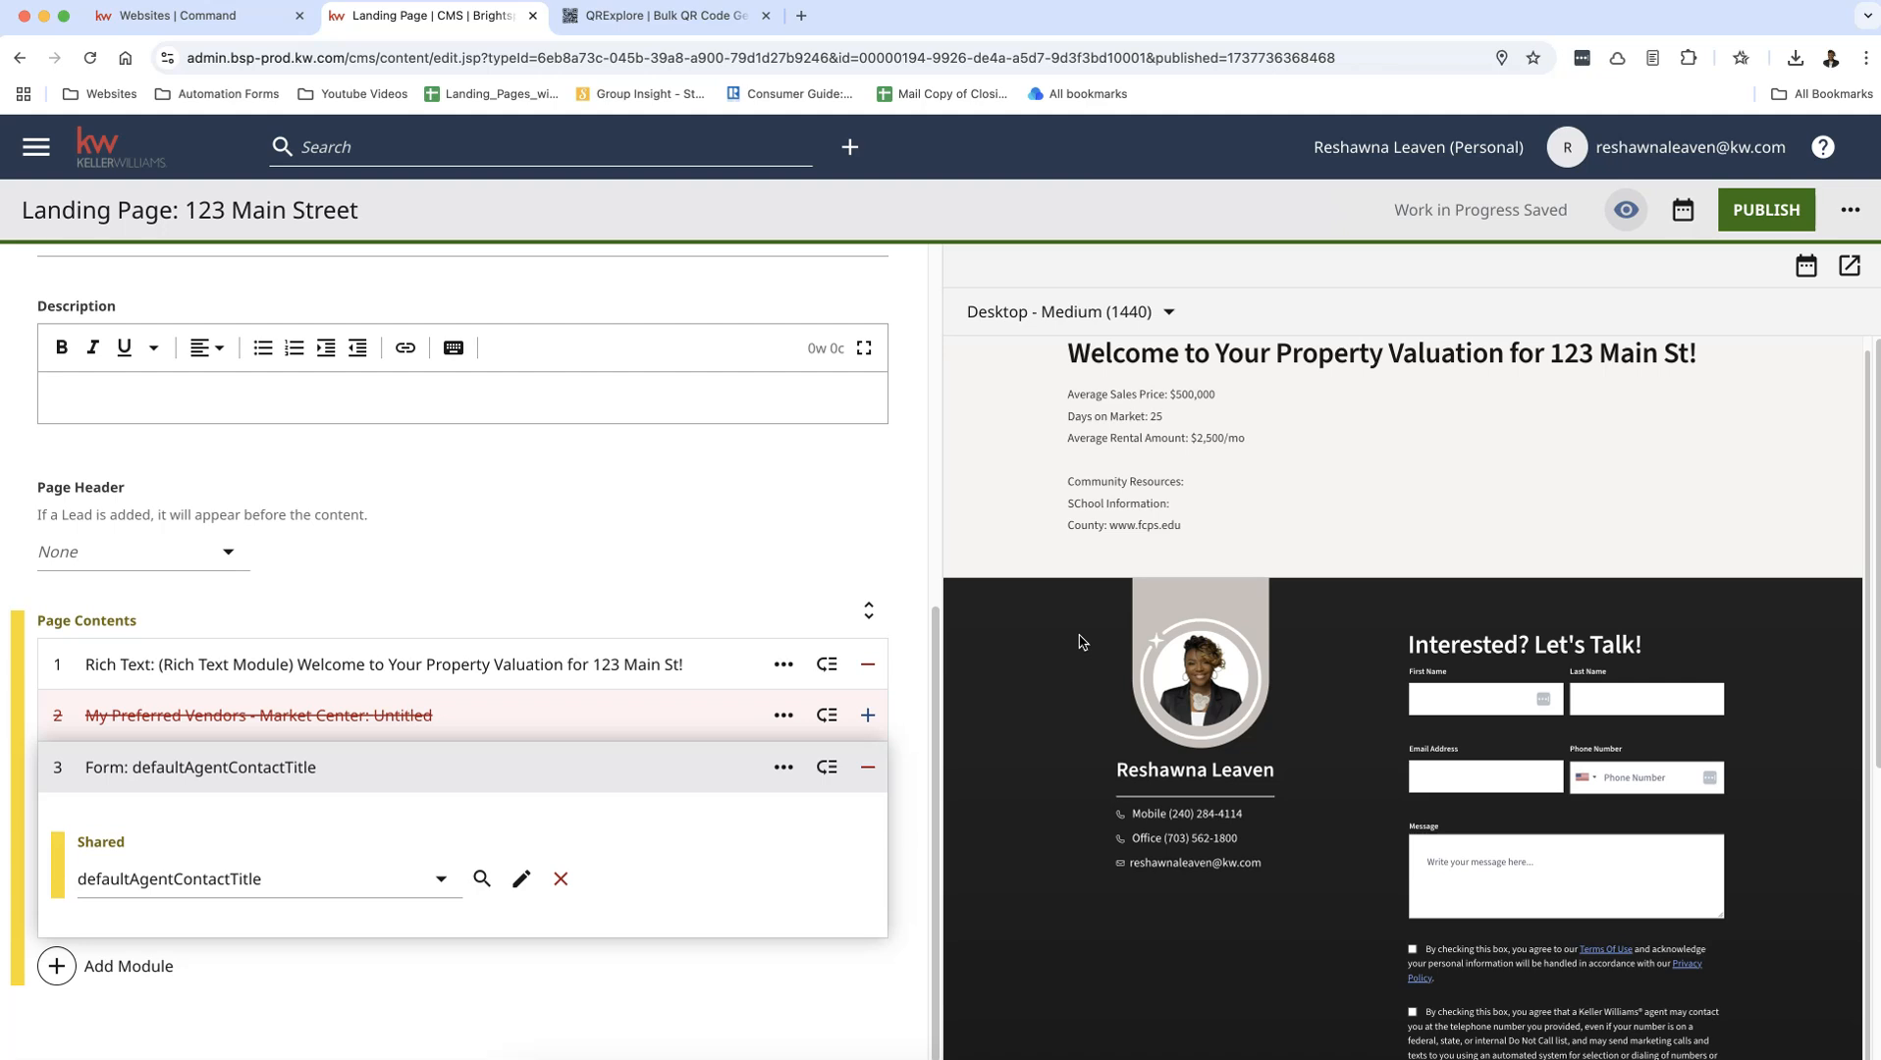
{"action": "left_click", "coordinate": [1735, 210]}
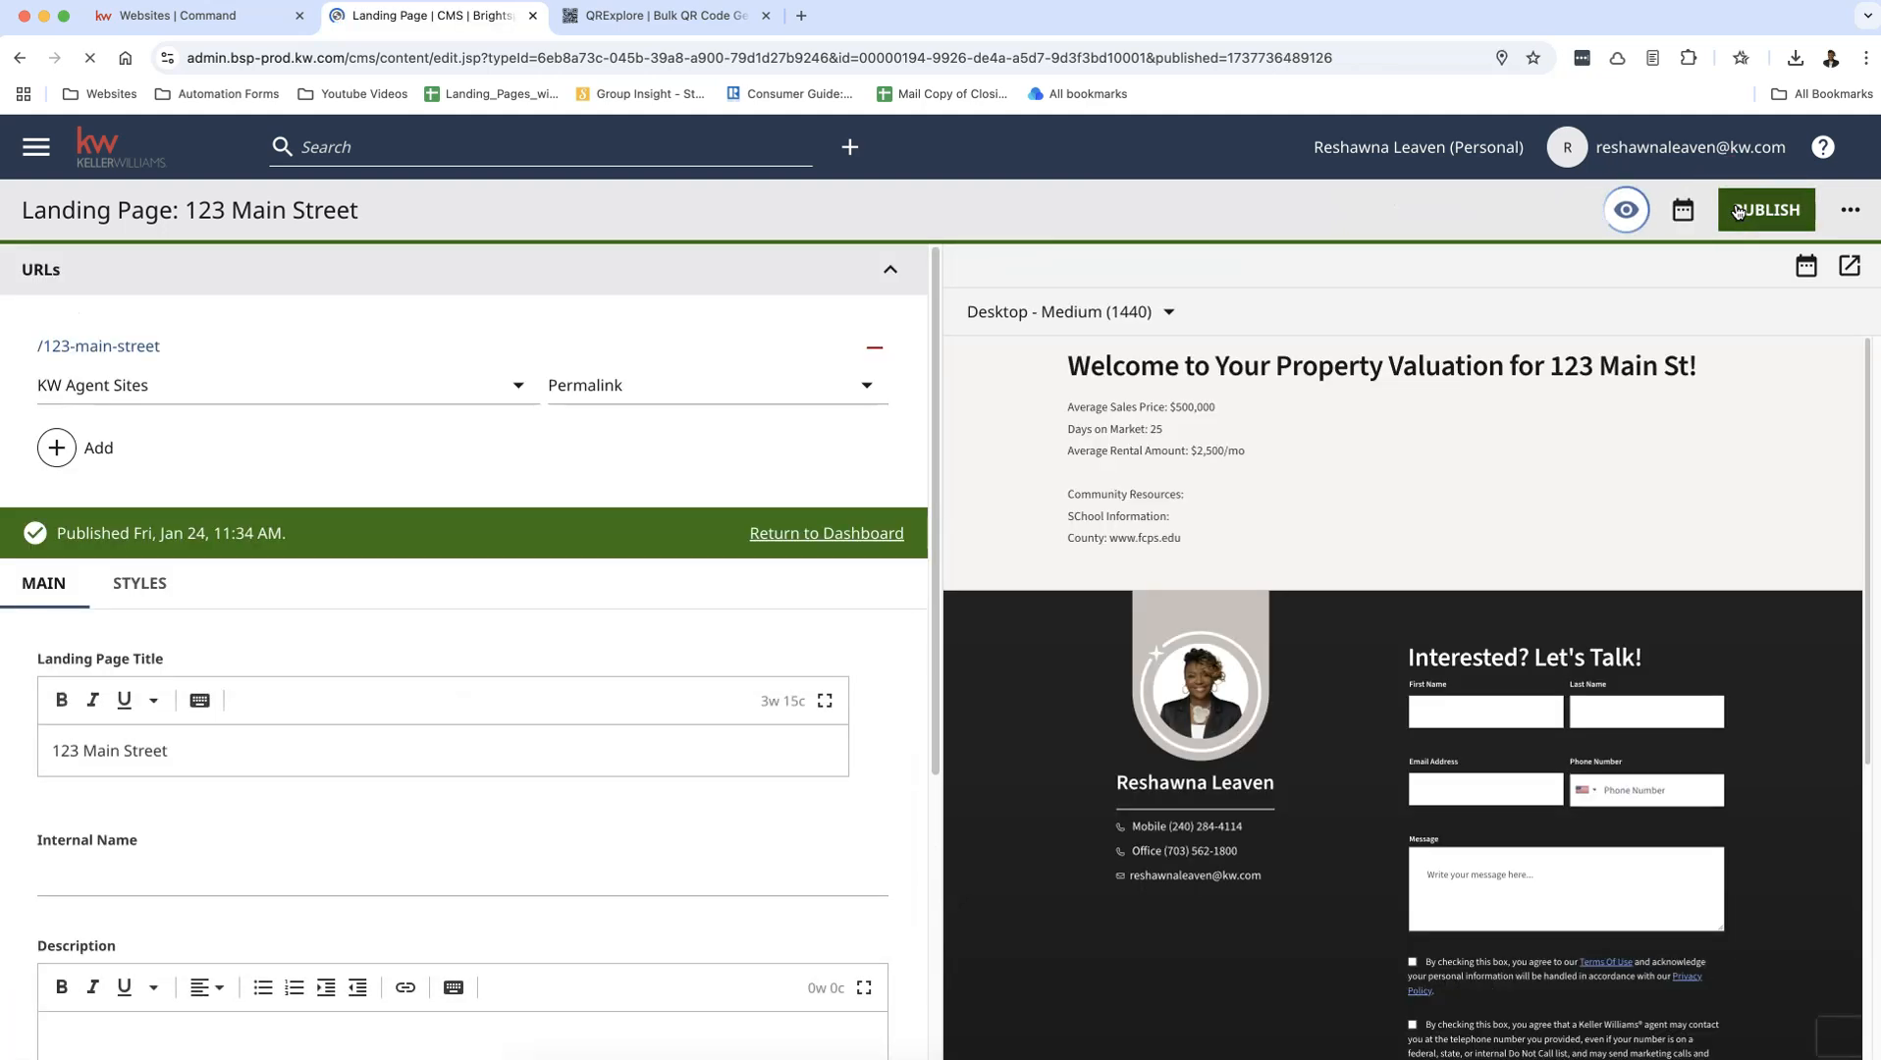
Step: Make a copy of this landing page and title it with the new property's street address
{"action": "left_click", "coordinate": [1852, 214]}
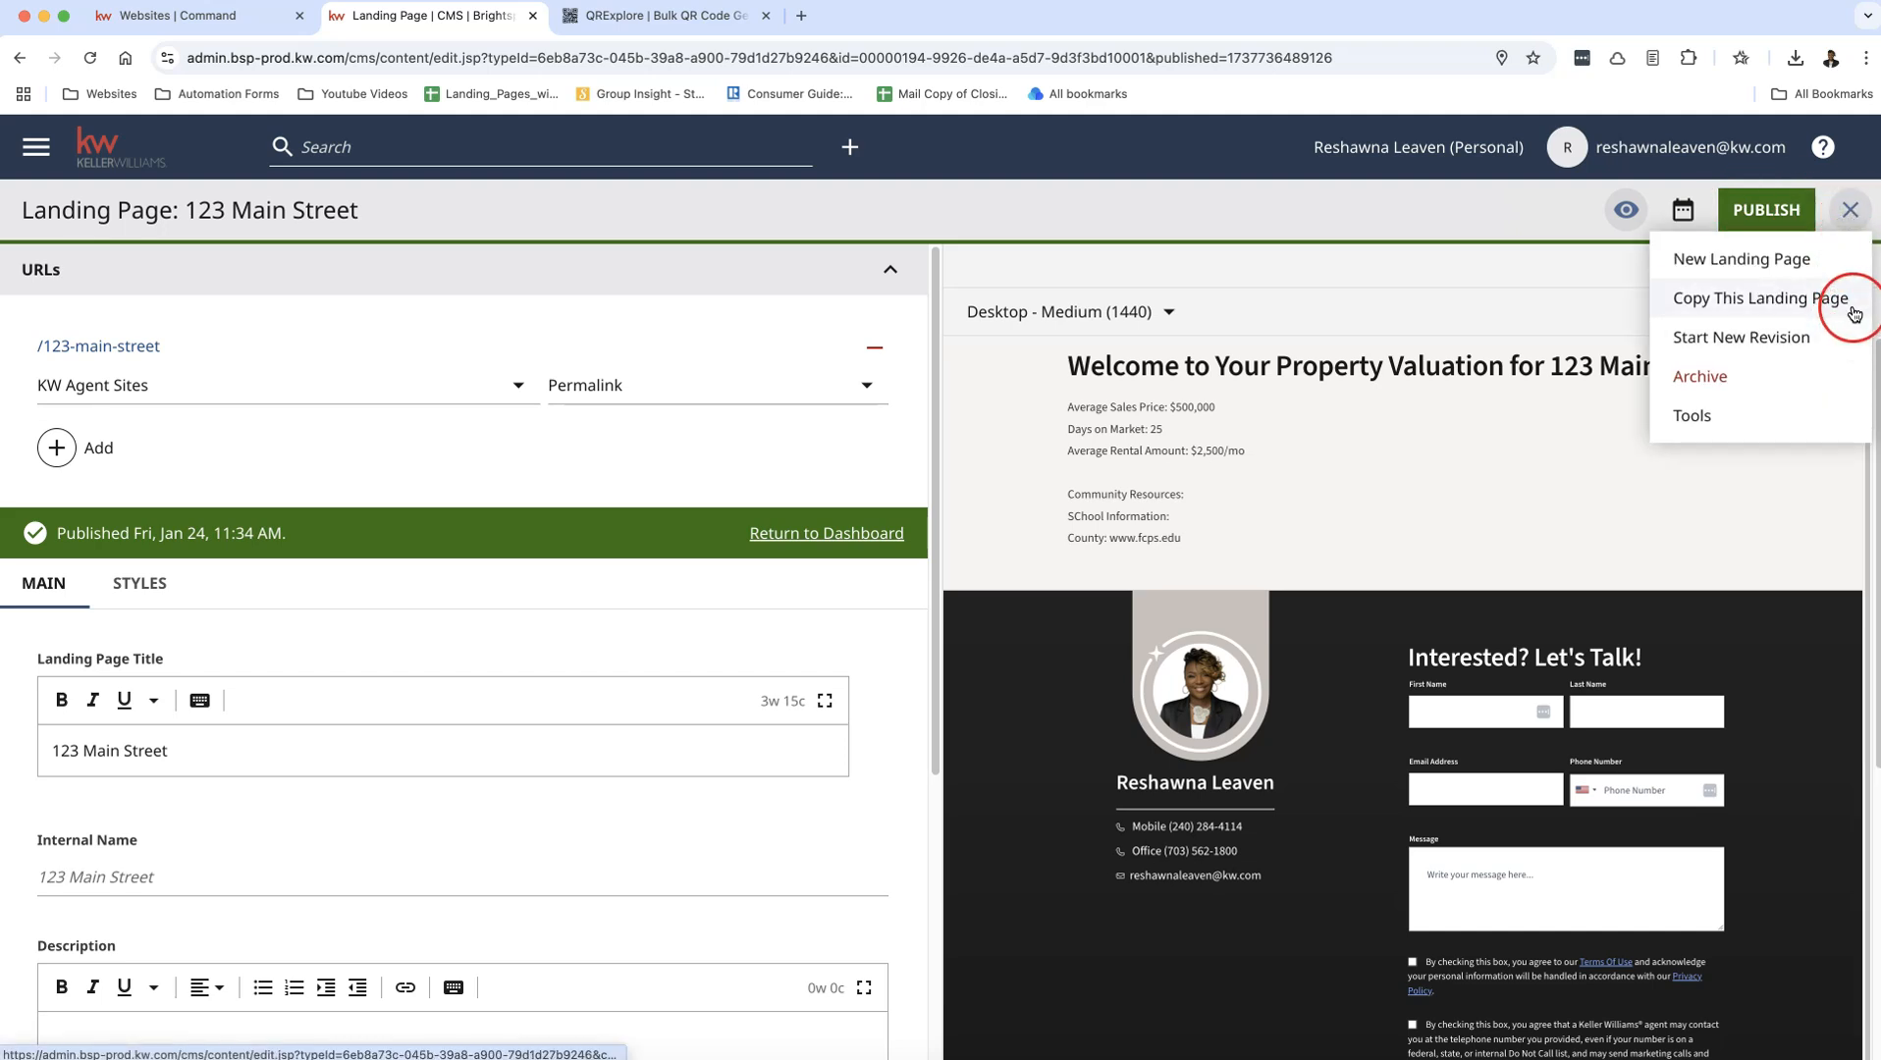
{"action": "left_click", "coordinate": [1853, 312]}
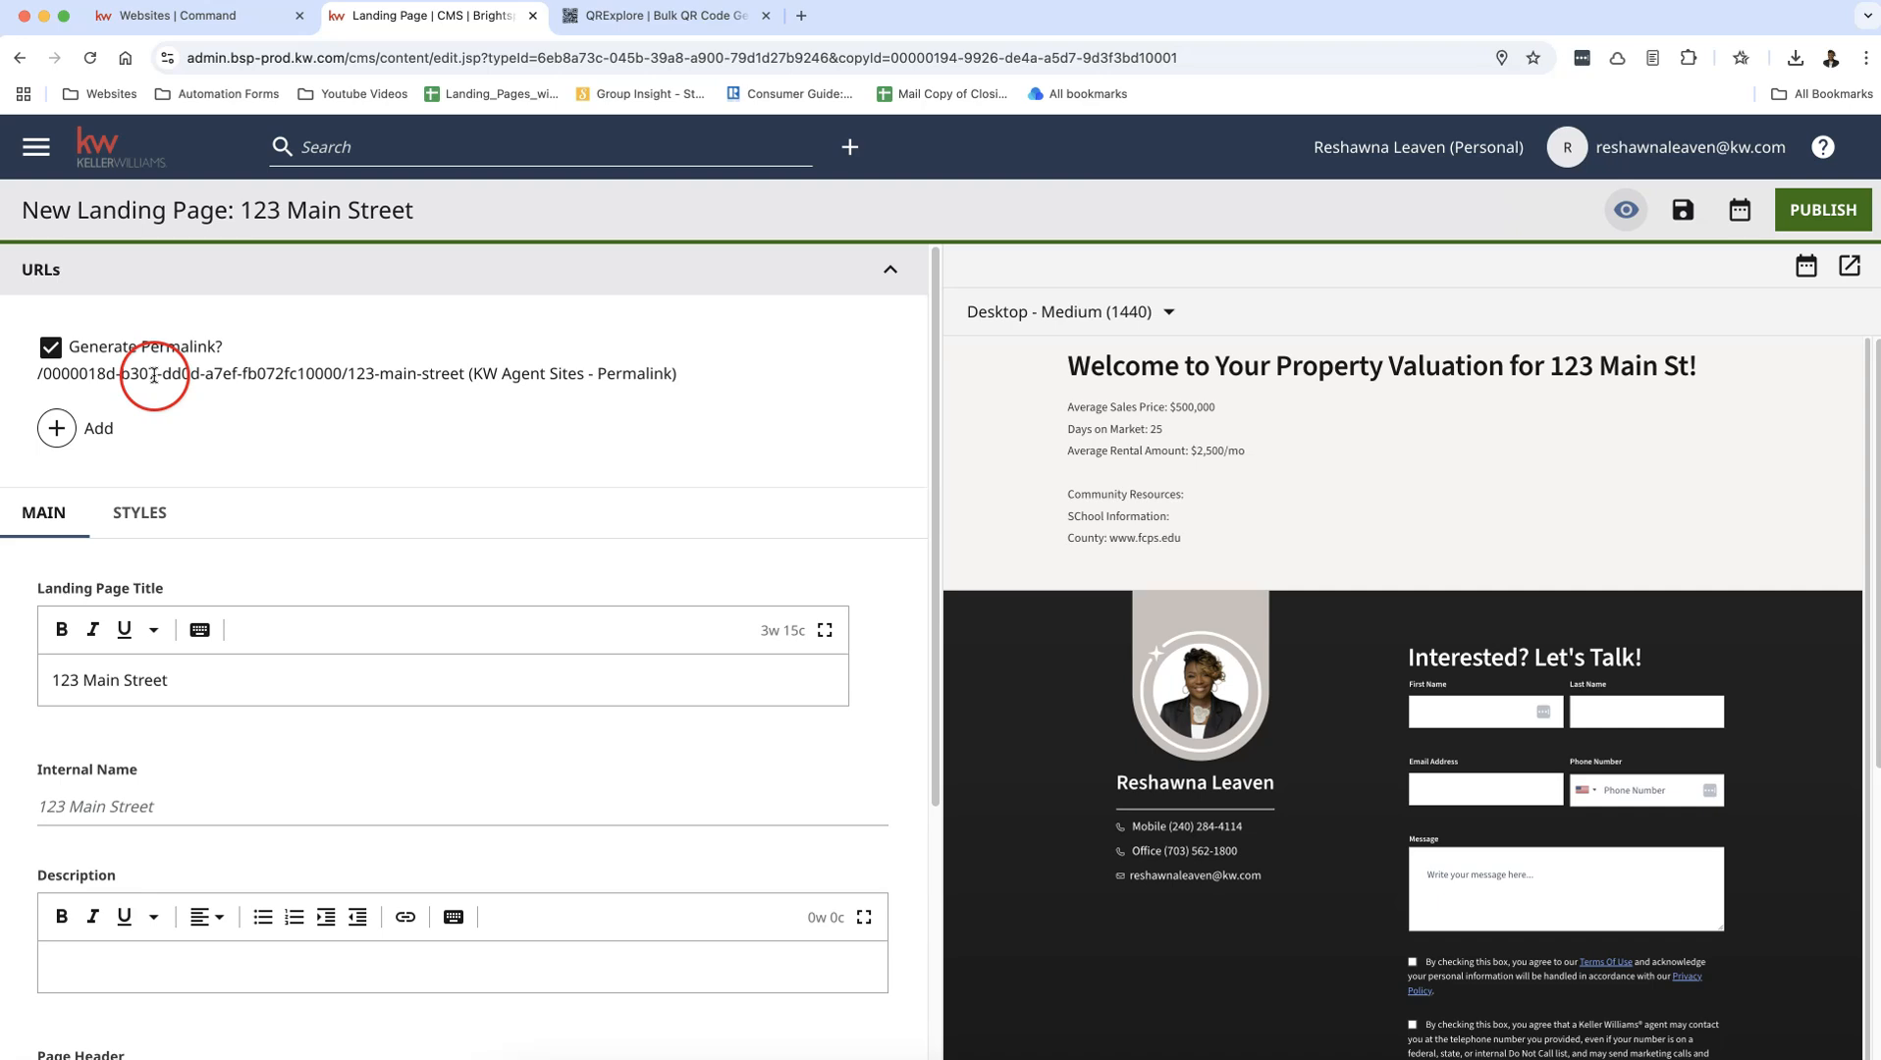
{"action": "left_click_drag", "start_coordinate": [197, 681], "coordinate": [89, 680]}
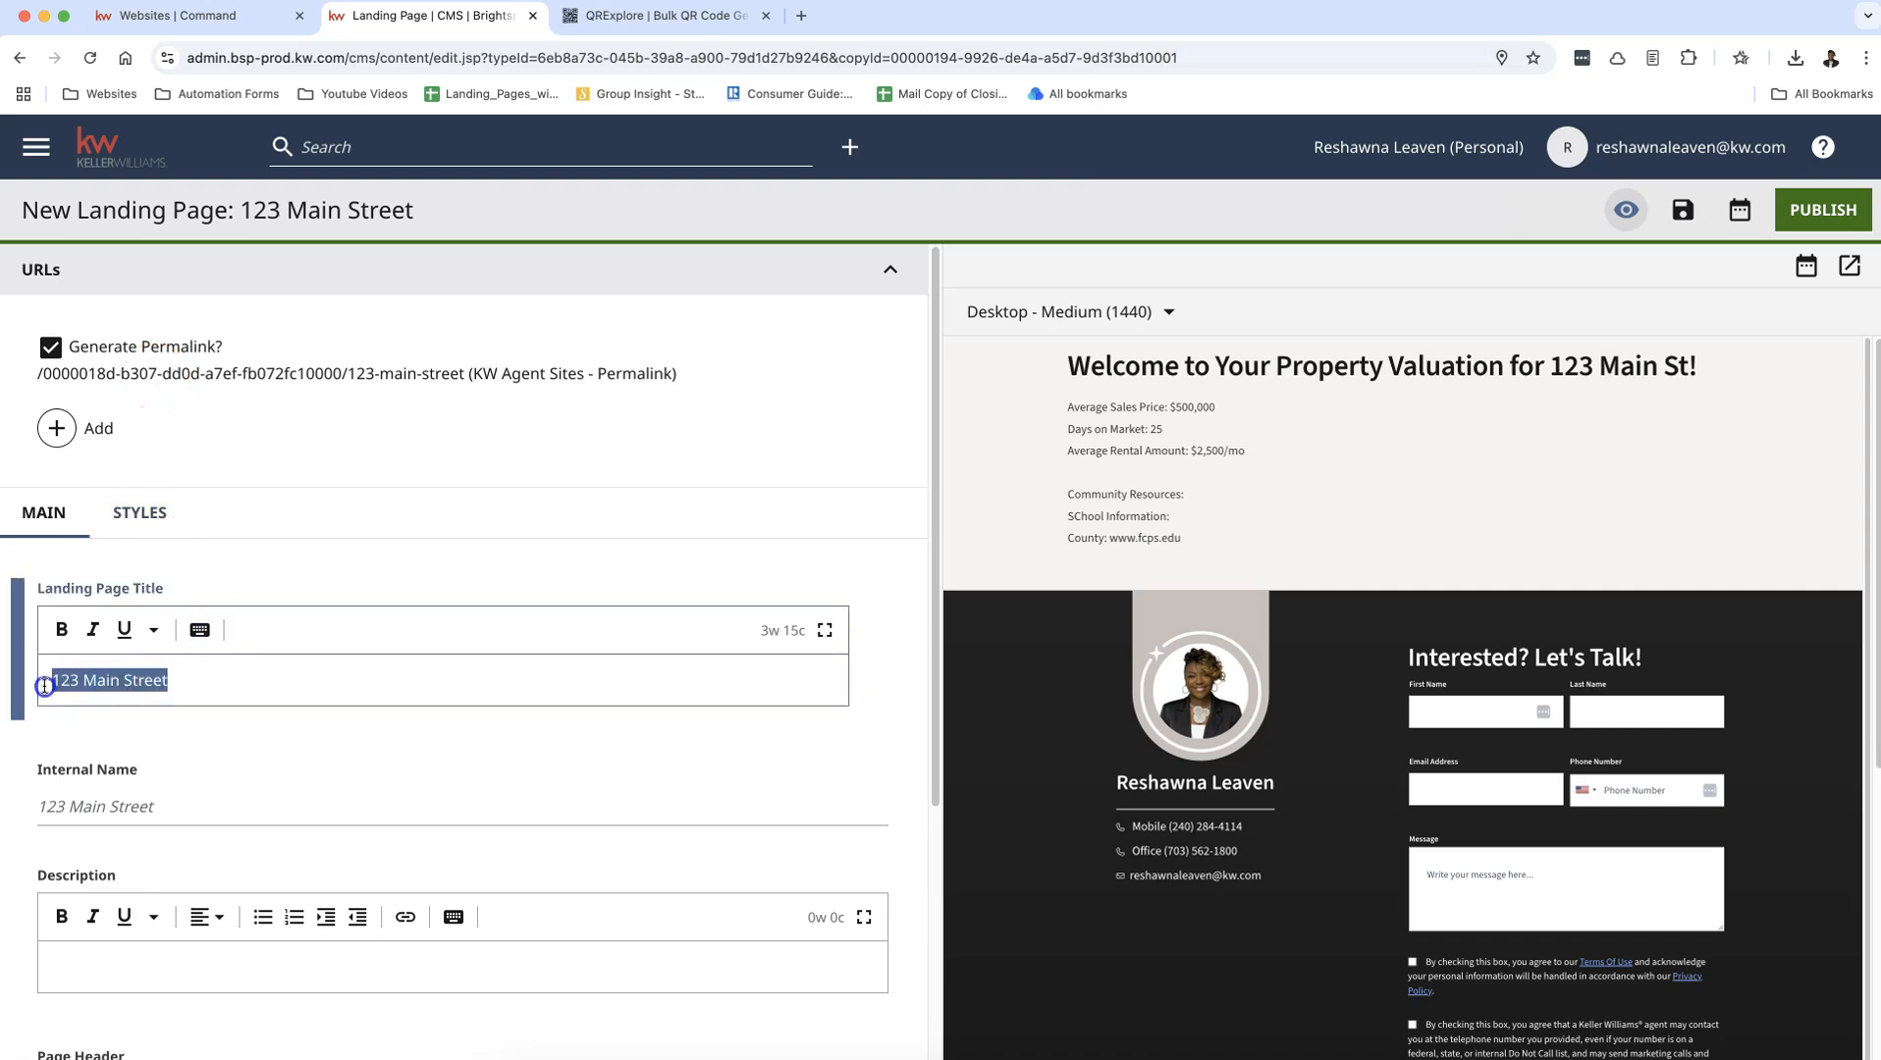
{"action": "type", "text": "246"}
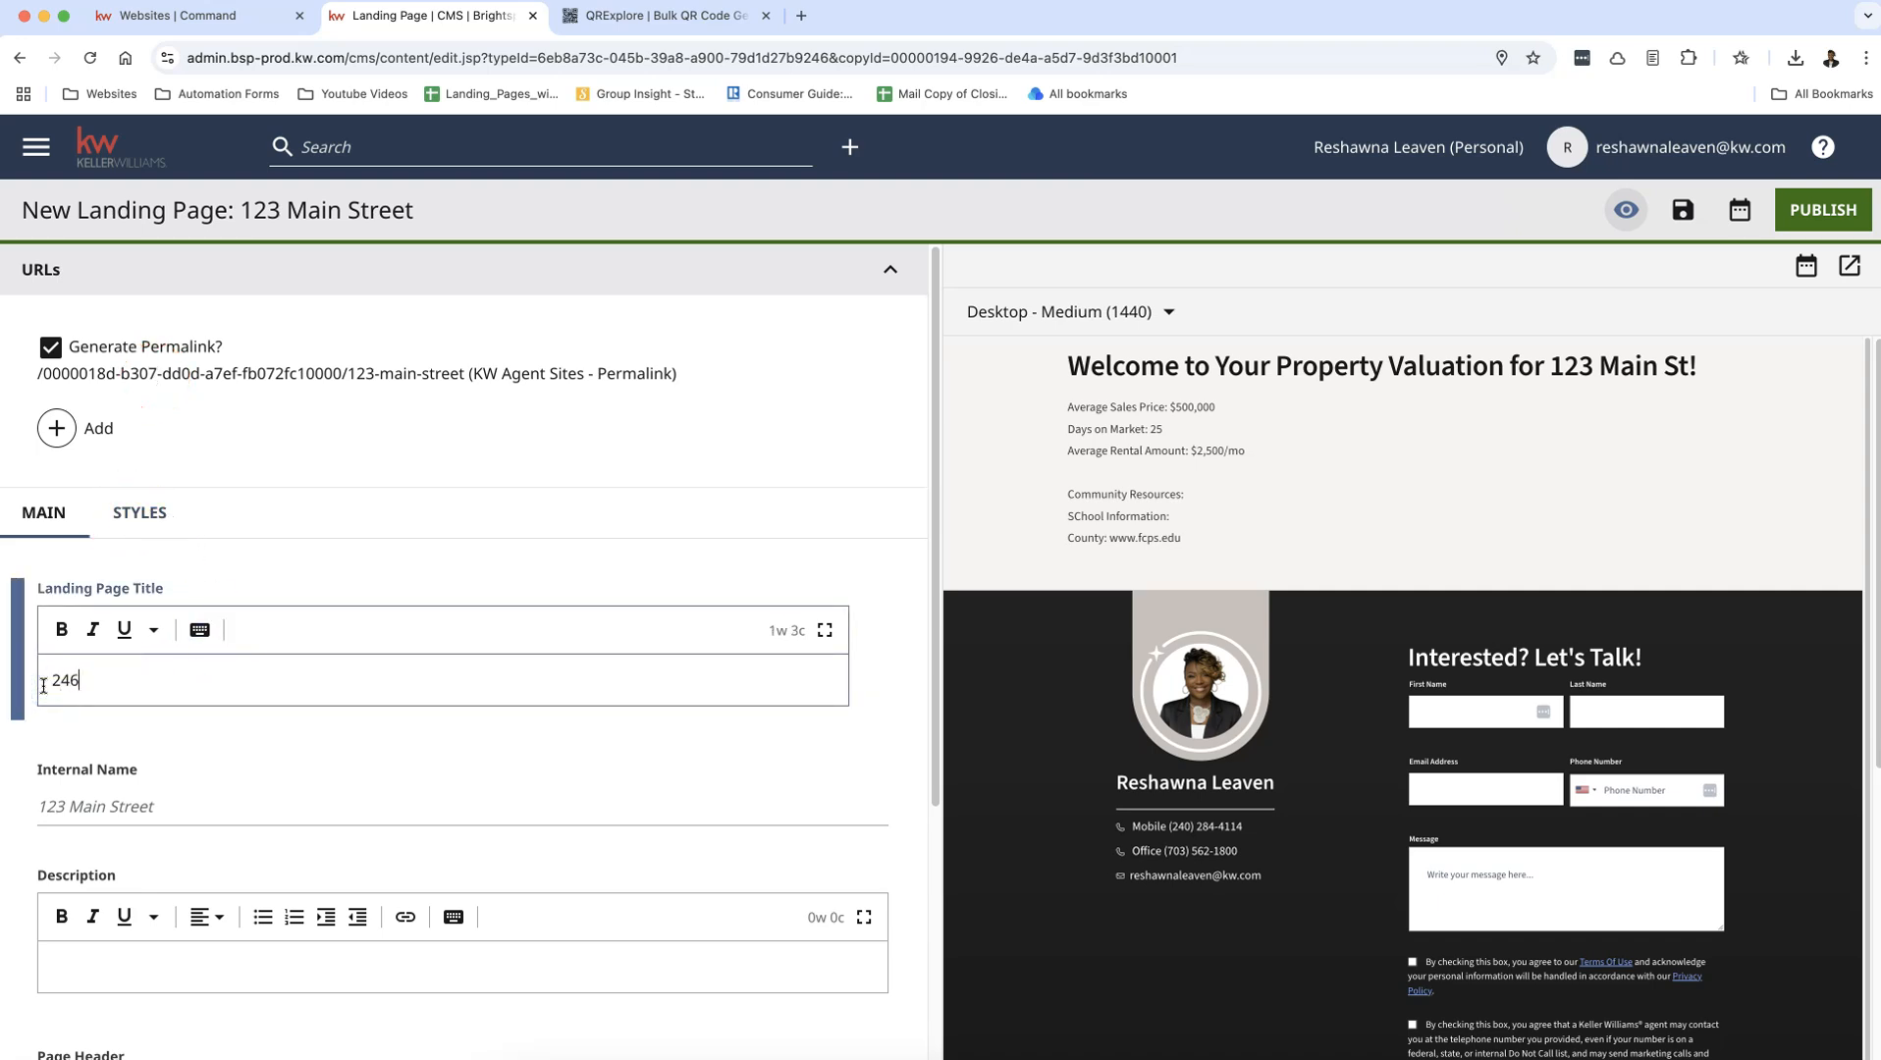
{"action": "type", "text": " Main Street"}
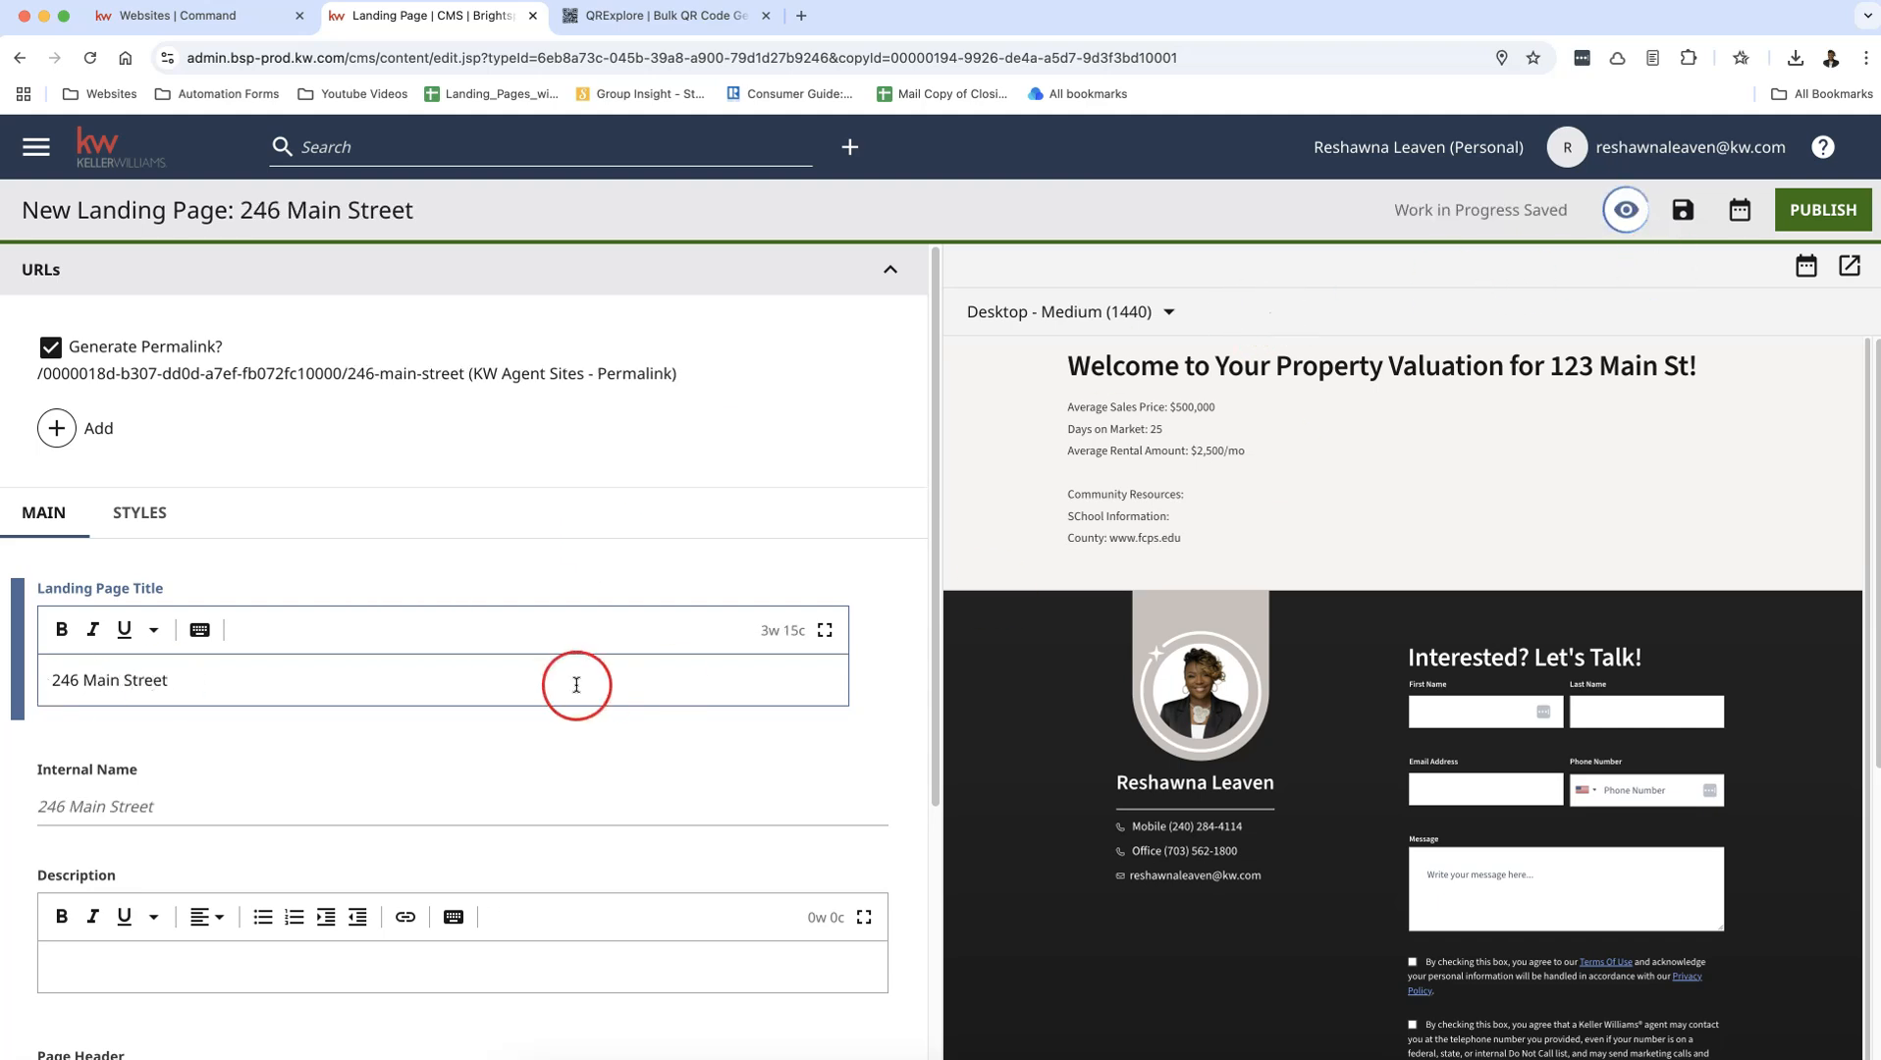
Step: Change the house number in the Rich Text module's title to match the new landing page title and publish the copy
{"action": "scroll", "coordinate": [575, 684], "scroll_direction": "down", "scroll_amount": 4}
{"action": "left_click", "coordinate": [629, 852]}
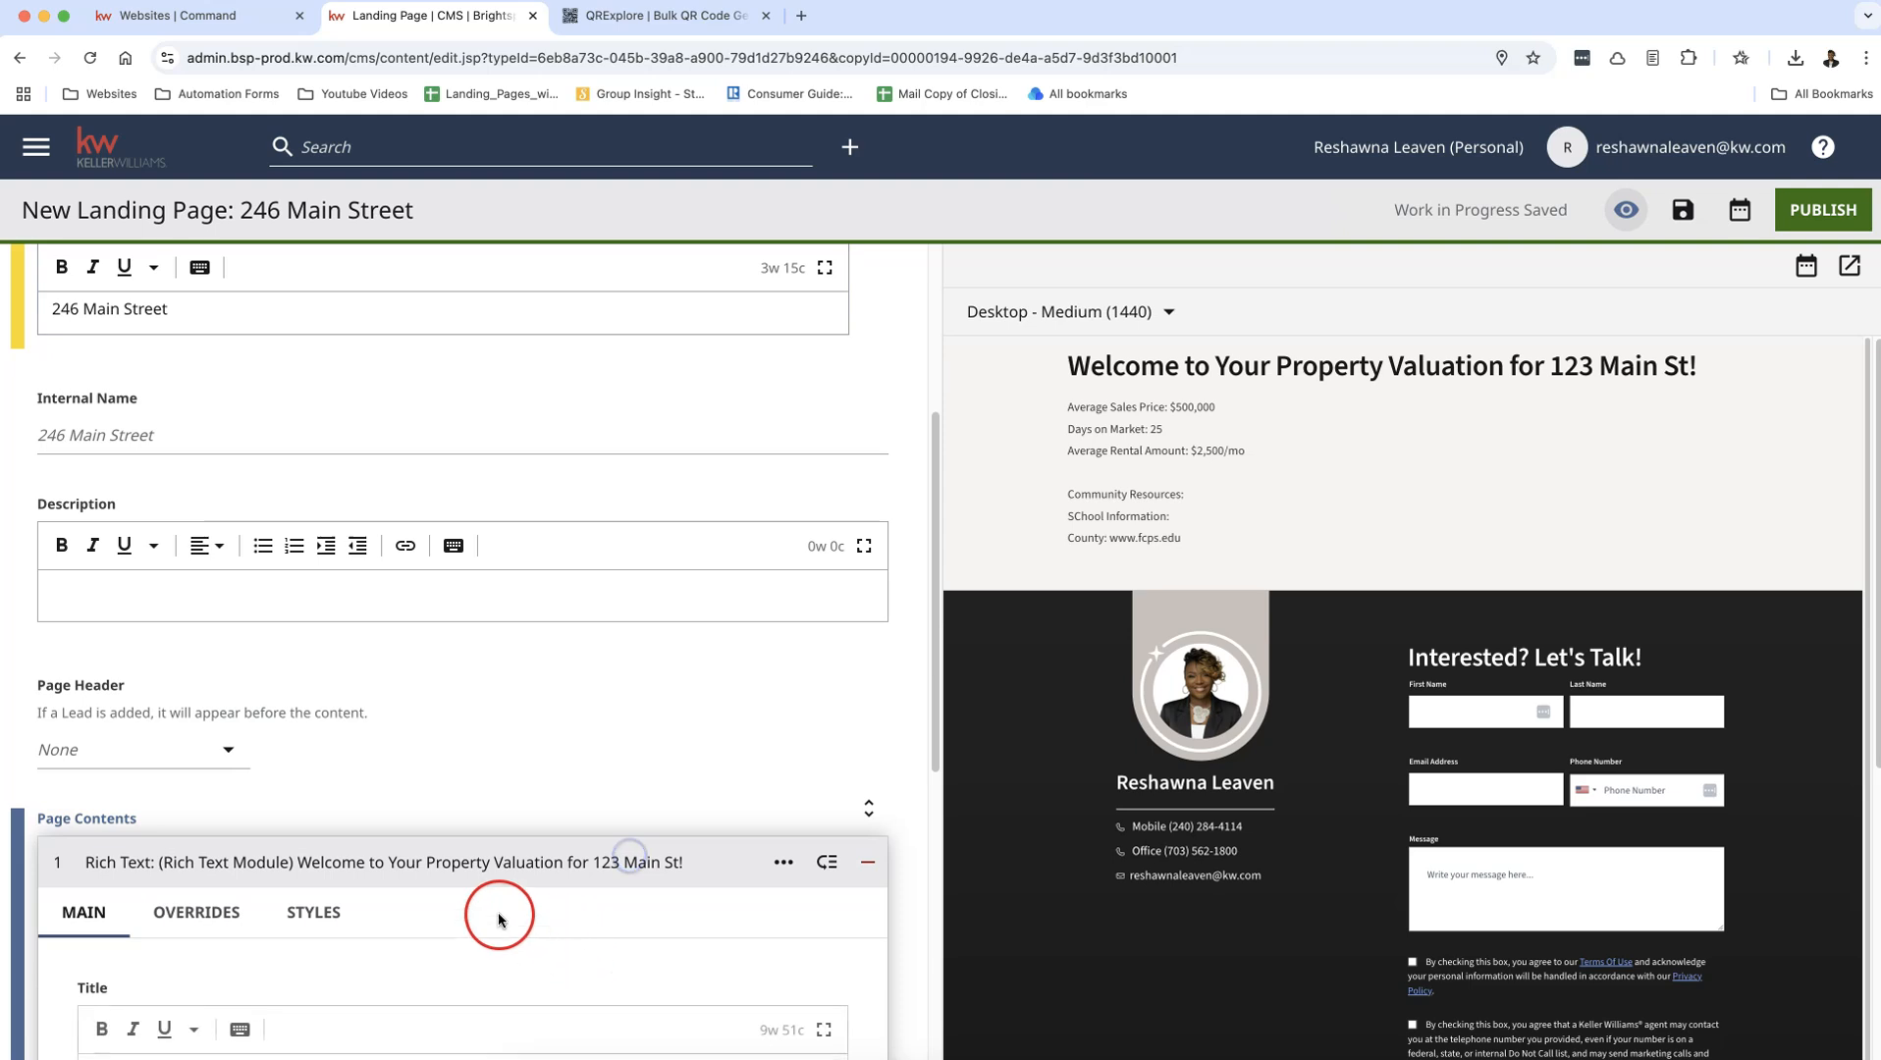
{"action": "scroll", "coordinate": [357, 919], "scroll_direction": "down", "scroll_amount": 3}
{"action": "double_click", "coordinate": [399, 819]}
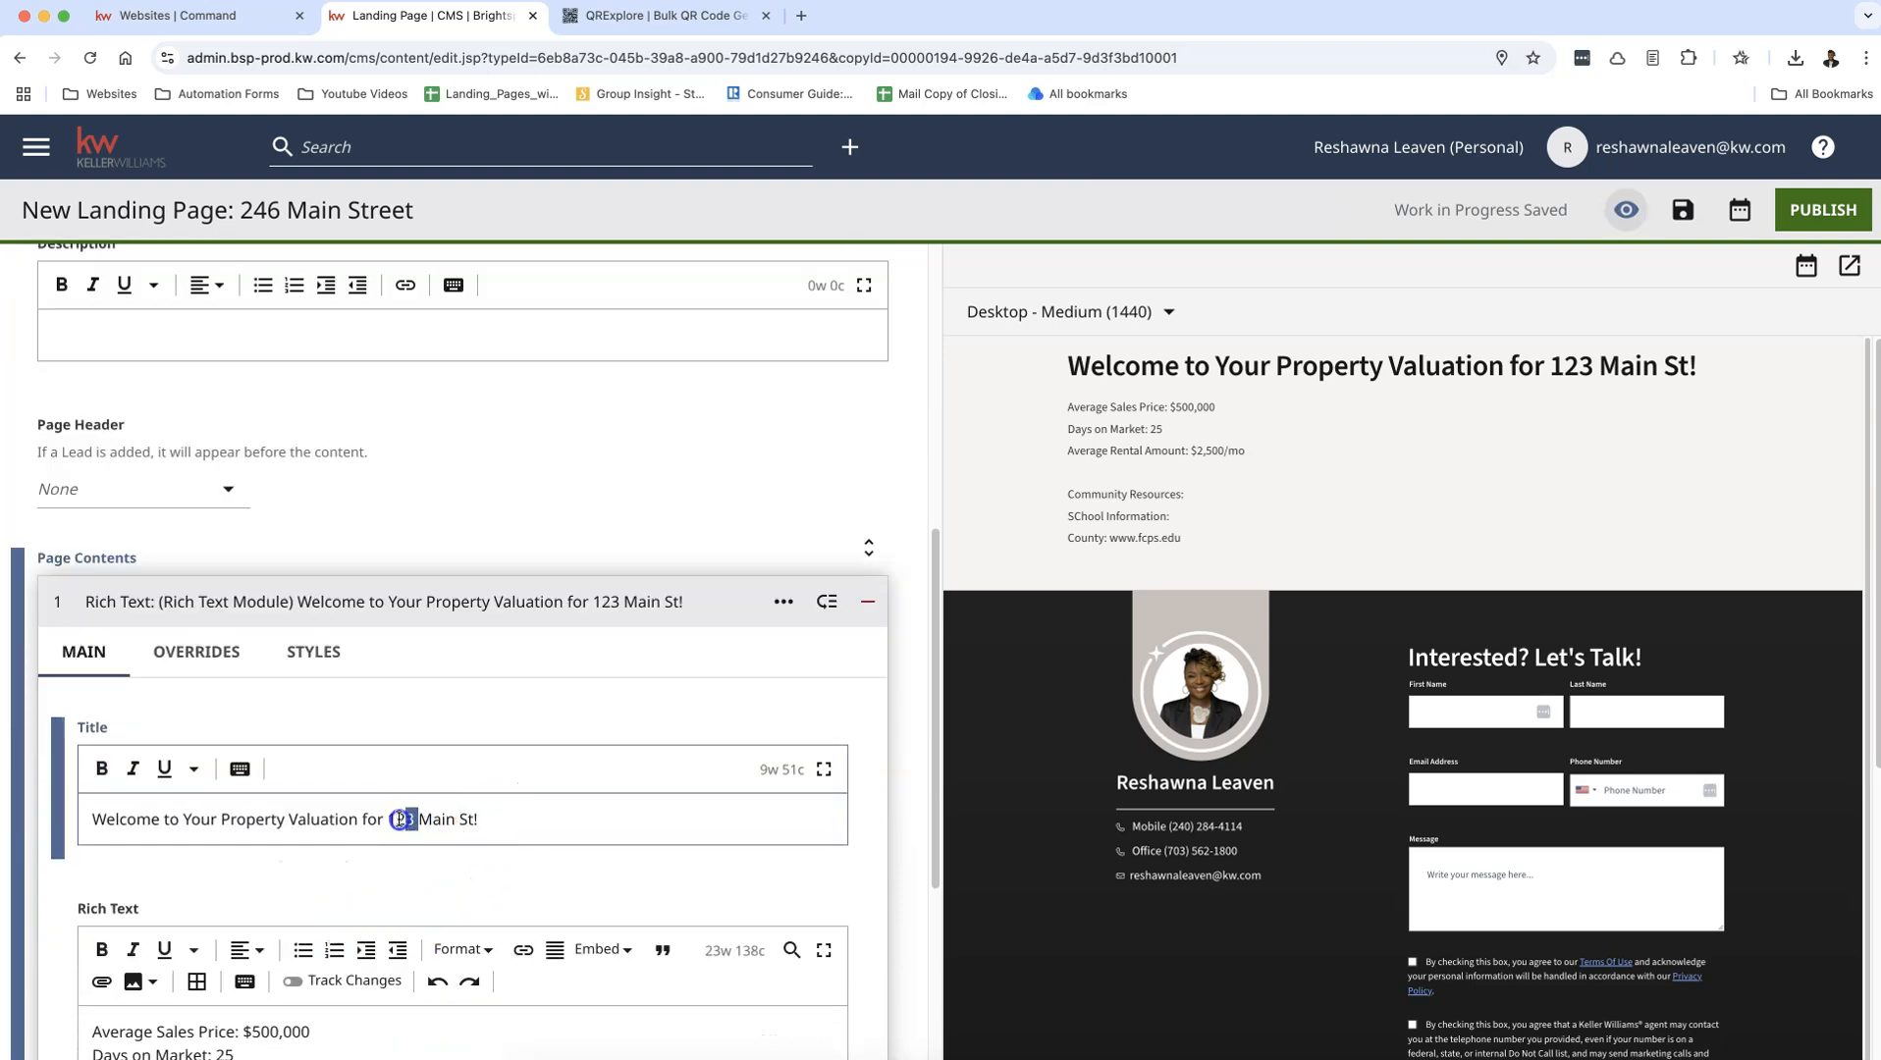
{"action": "type", "text": "246"}
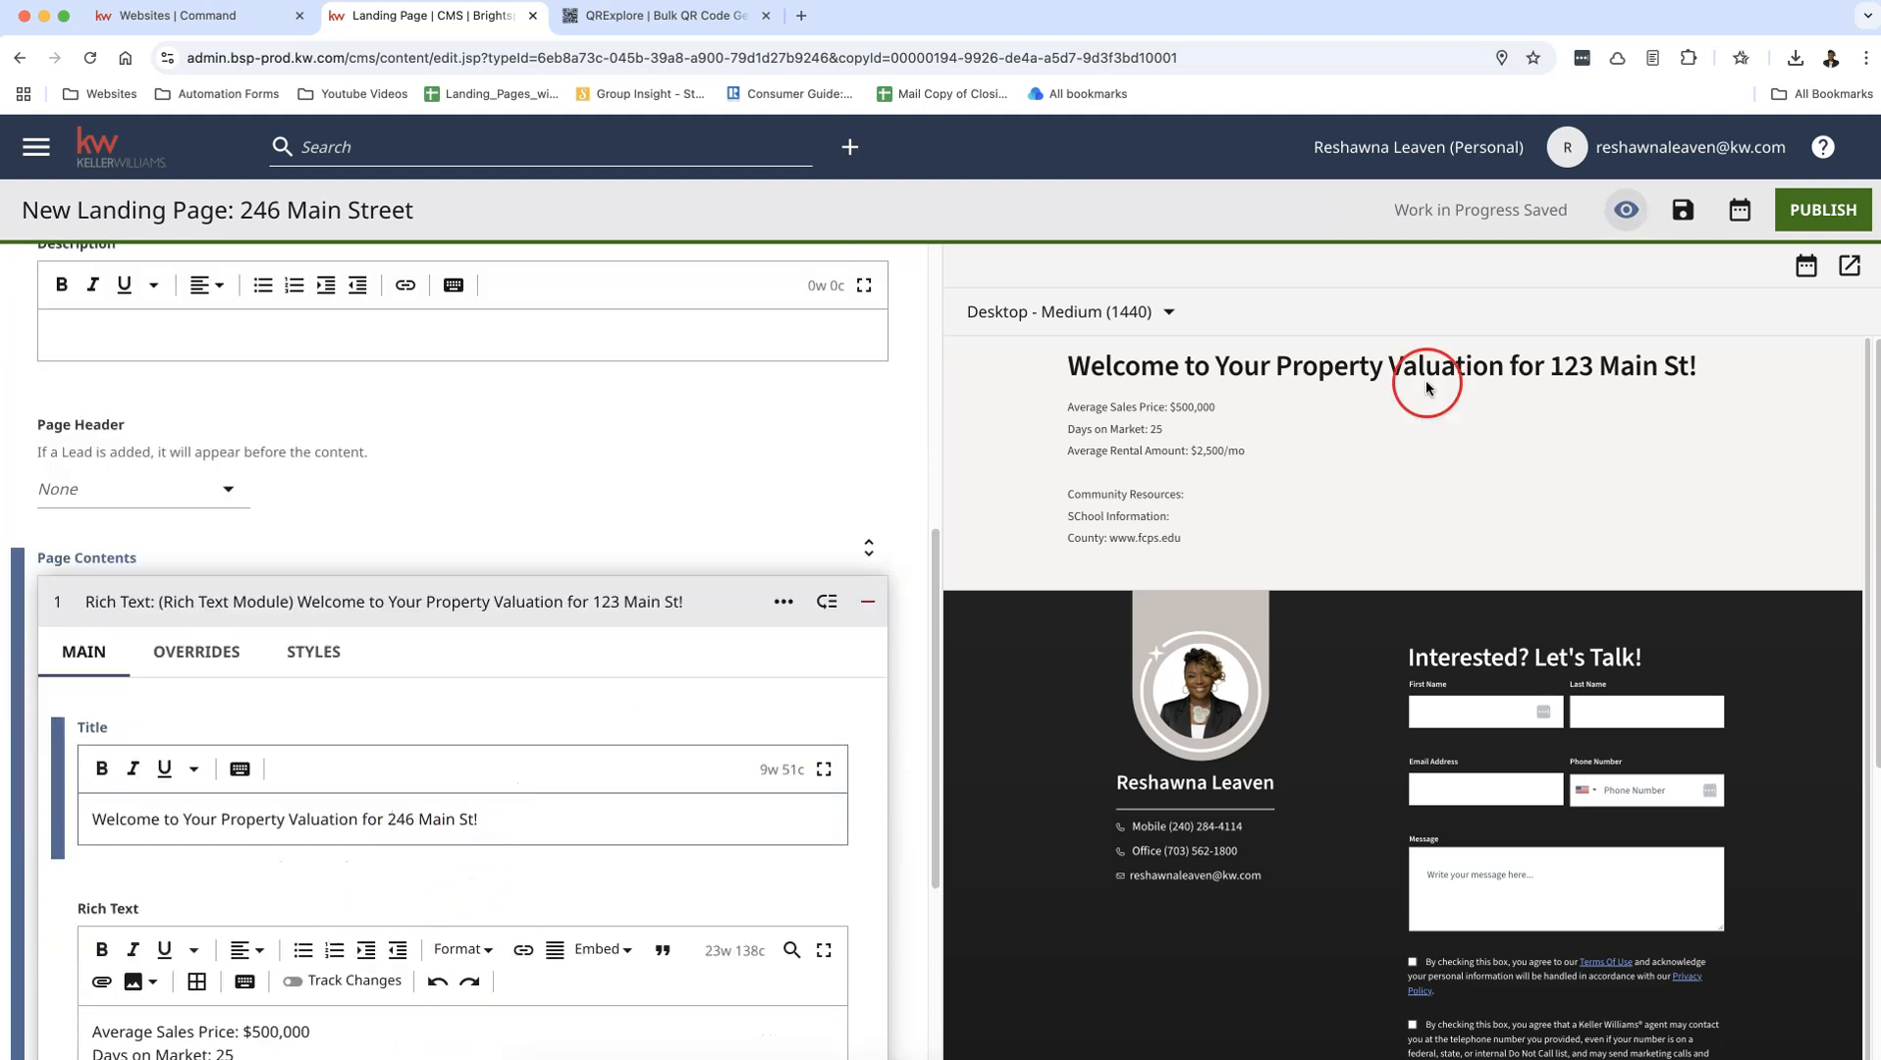
{"action": "left_click", "coordinate": [1791, 209]}
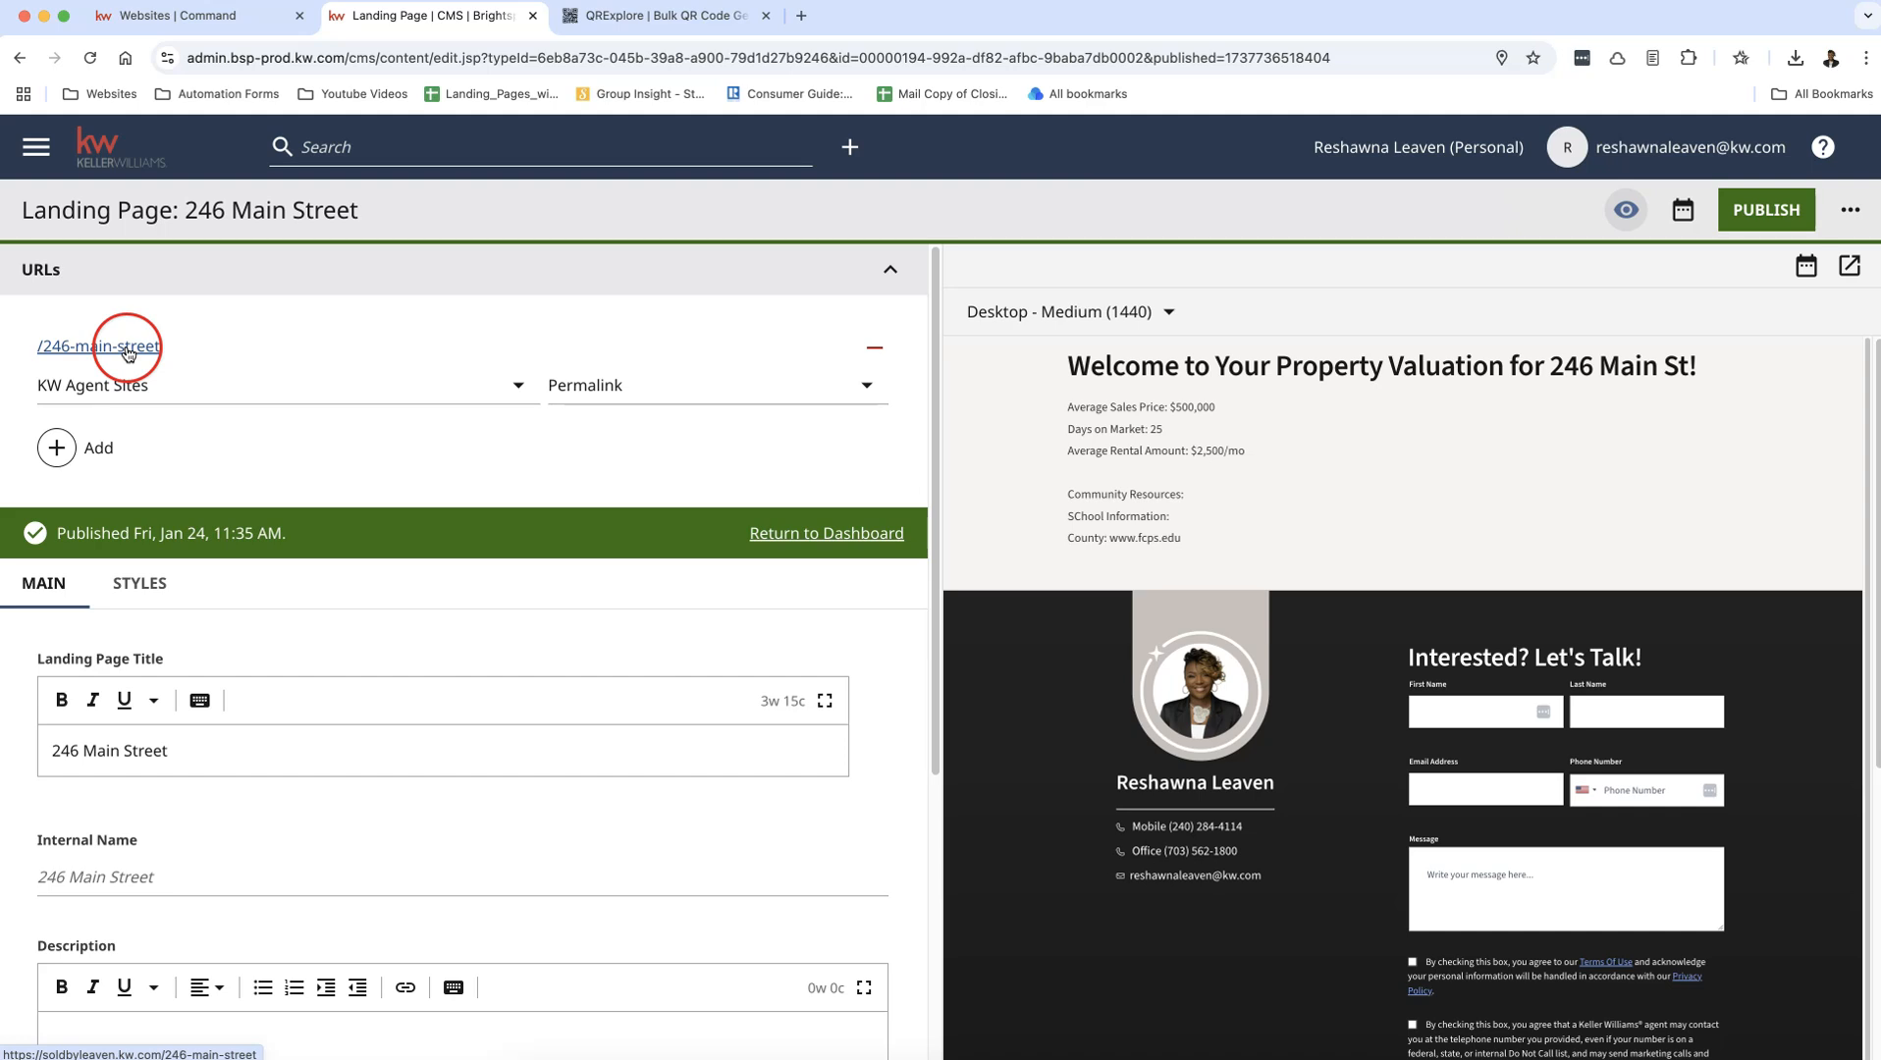
Step: Open the copied landing page's live URL in a new tab, dismiss the location request, and review its content and contact form
{"action": "right_click", "coordinate": [128, 351]}
{"action": "left_click", "coordinate": [225, 359]}
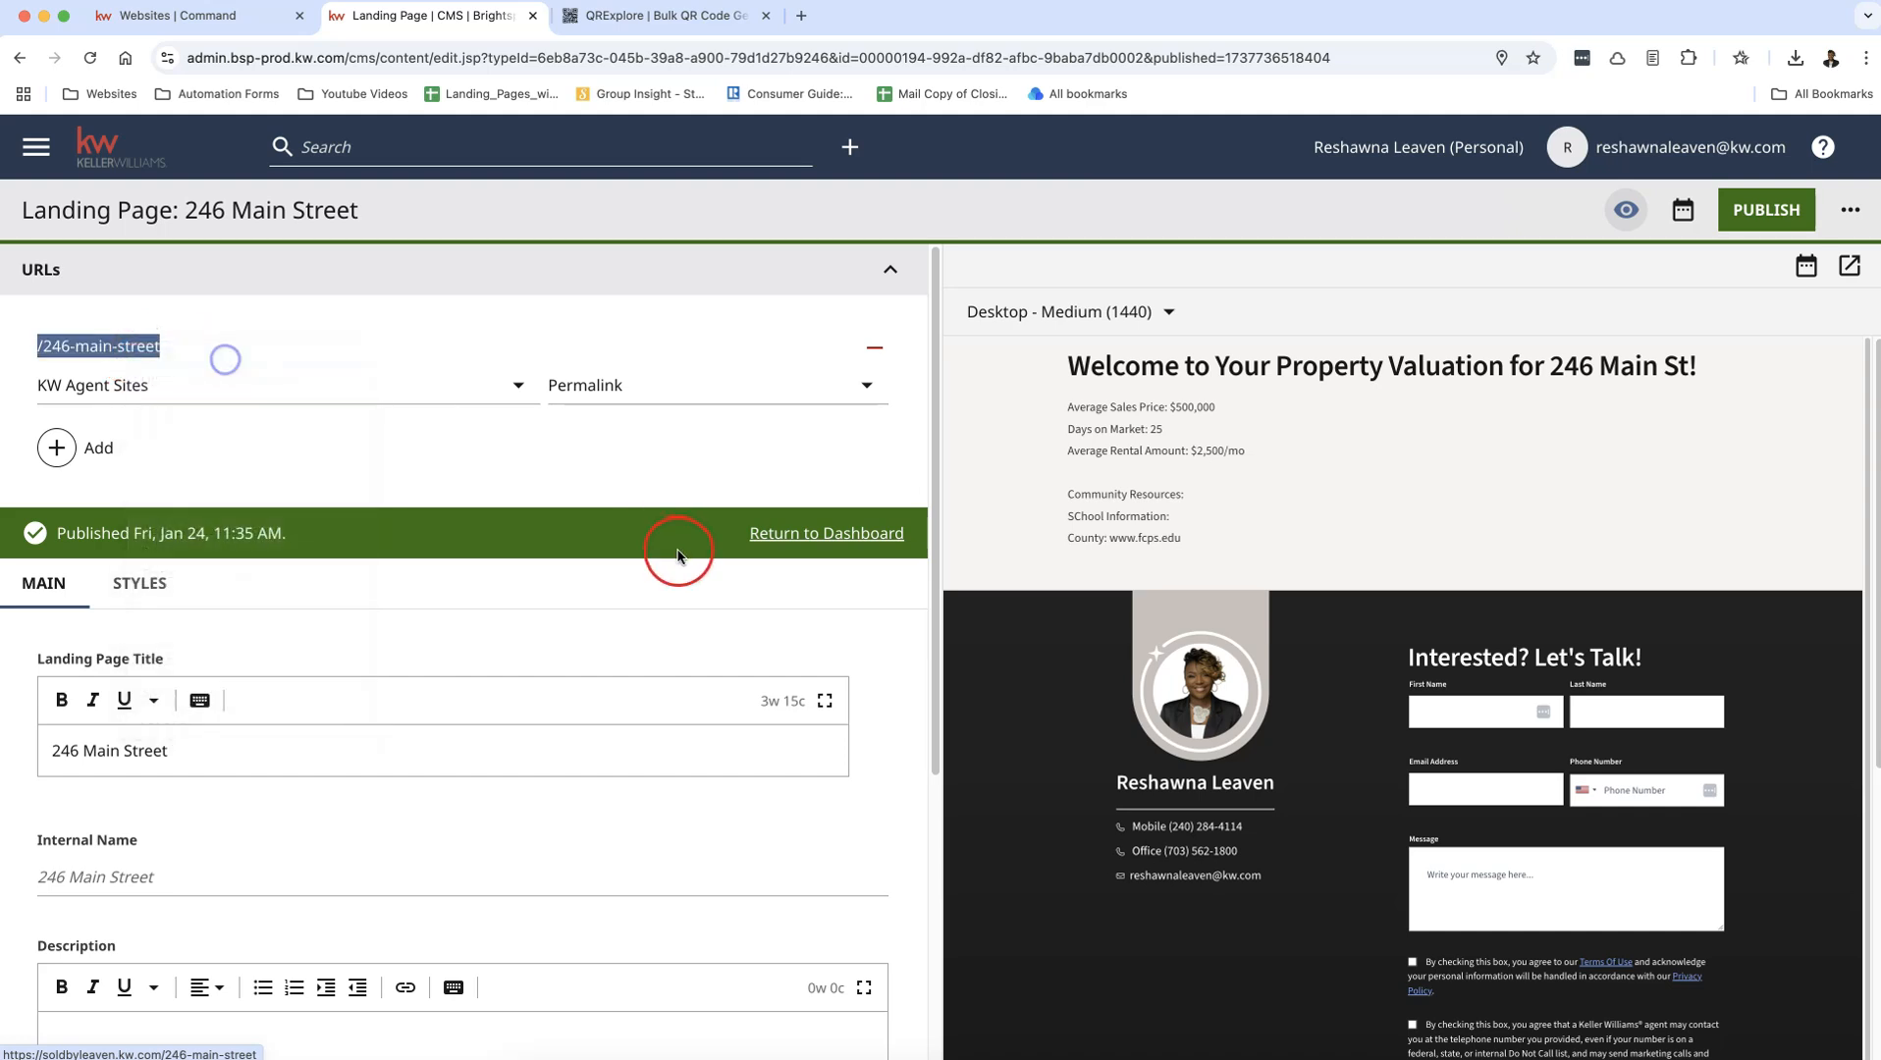
{"action": "left_click", "coordinate": [631, 16]}
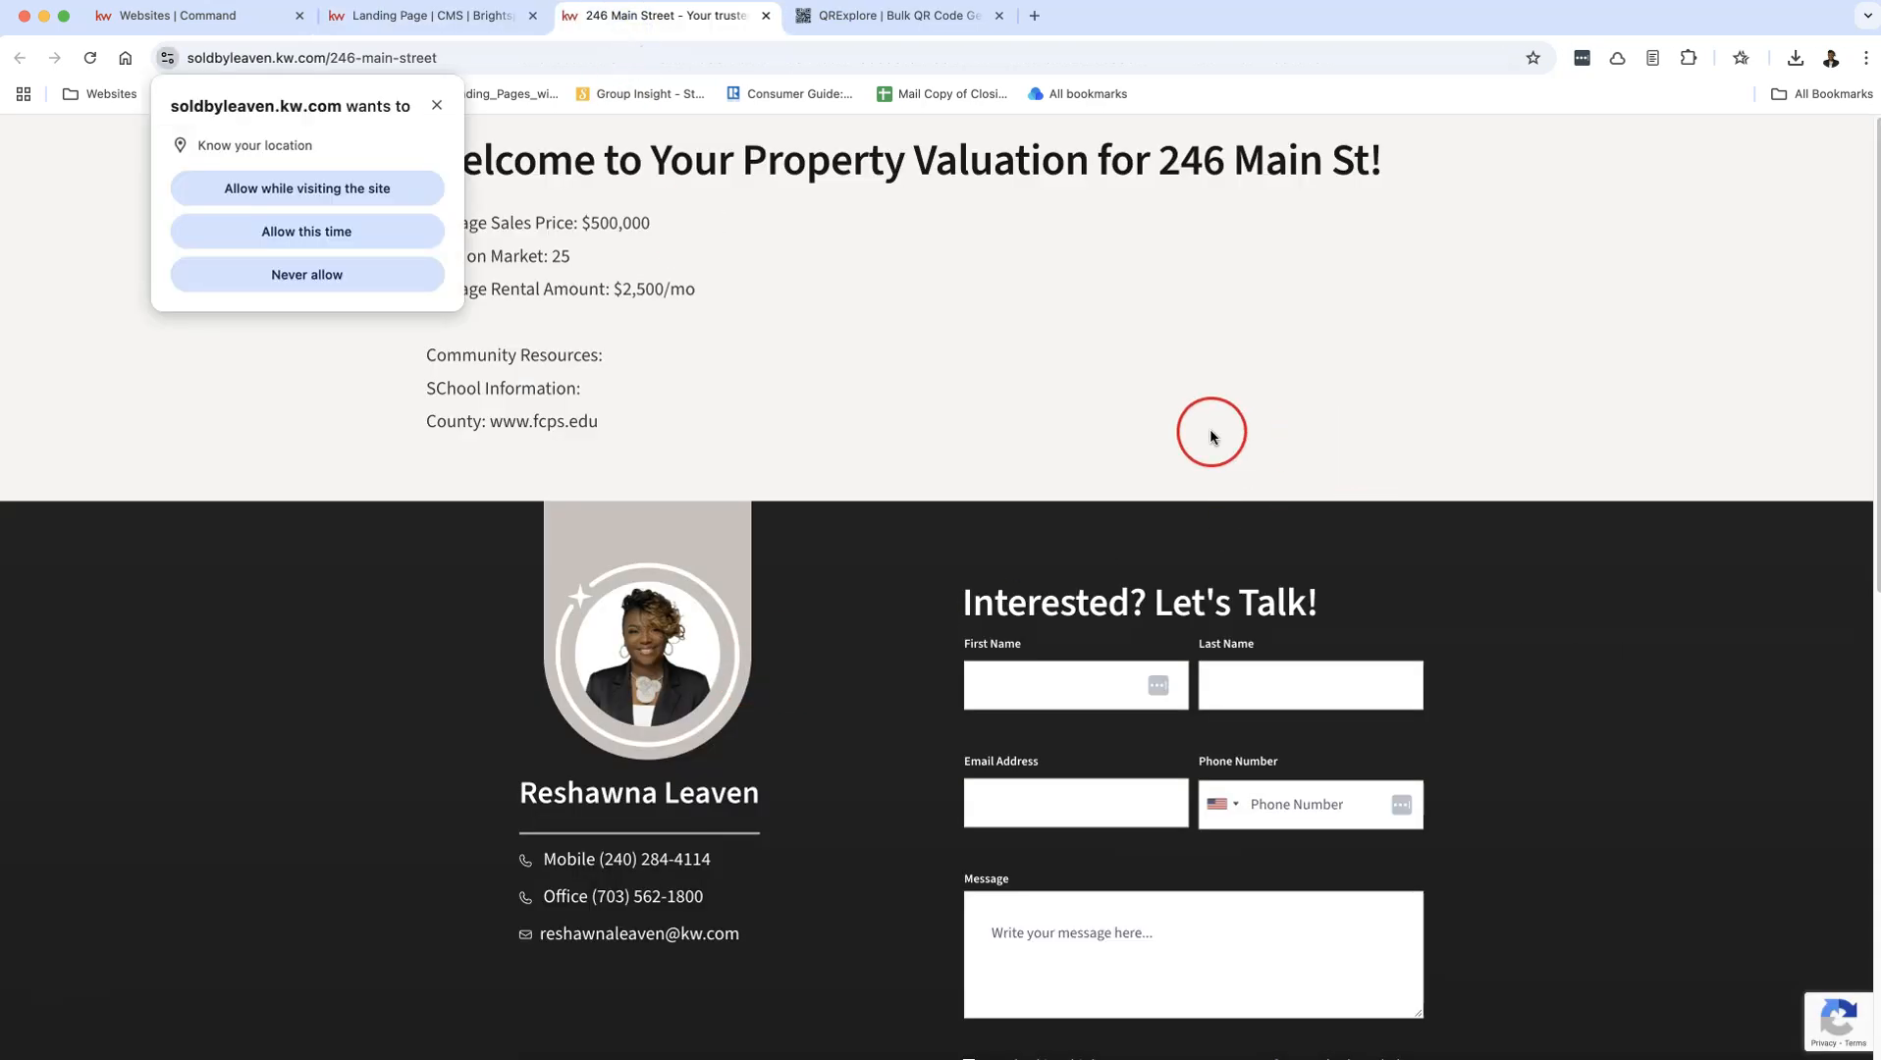
{"action": "left_click", "coordinate": [443, 104]}
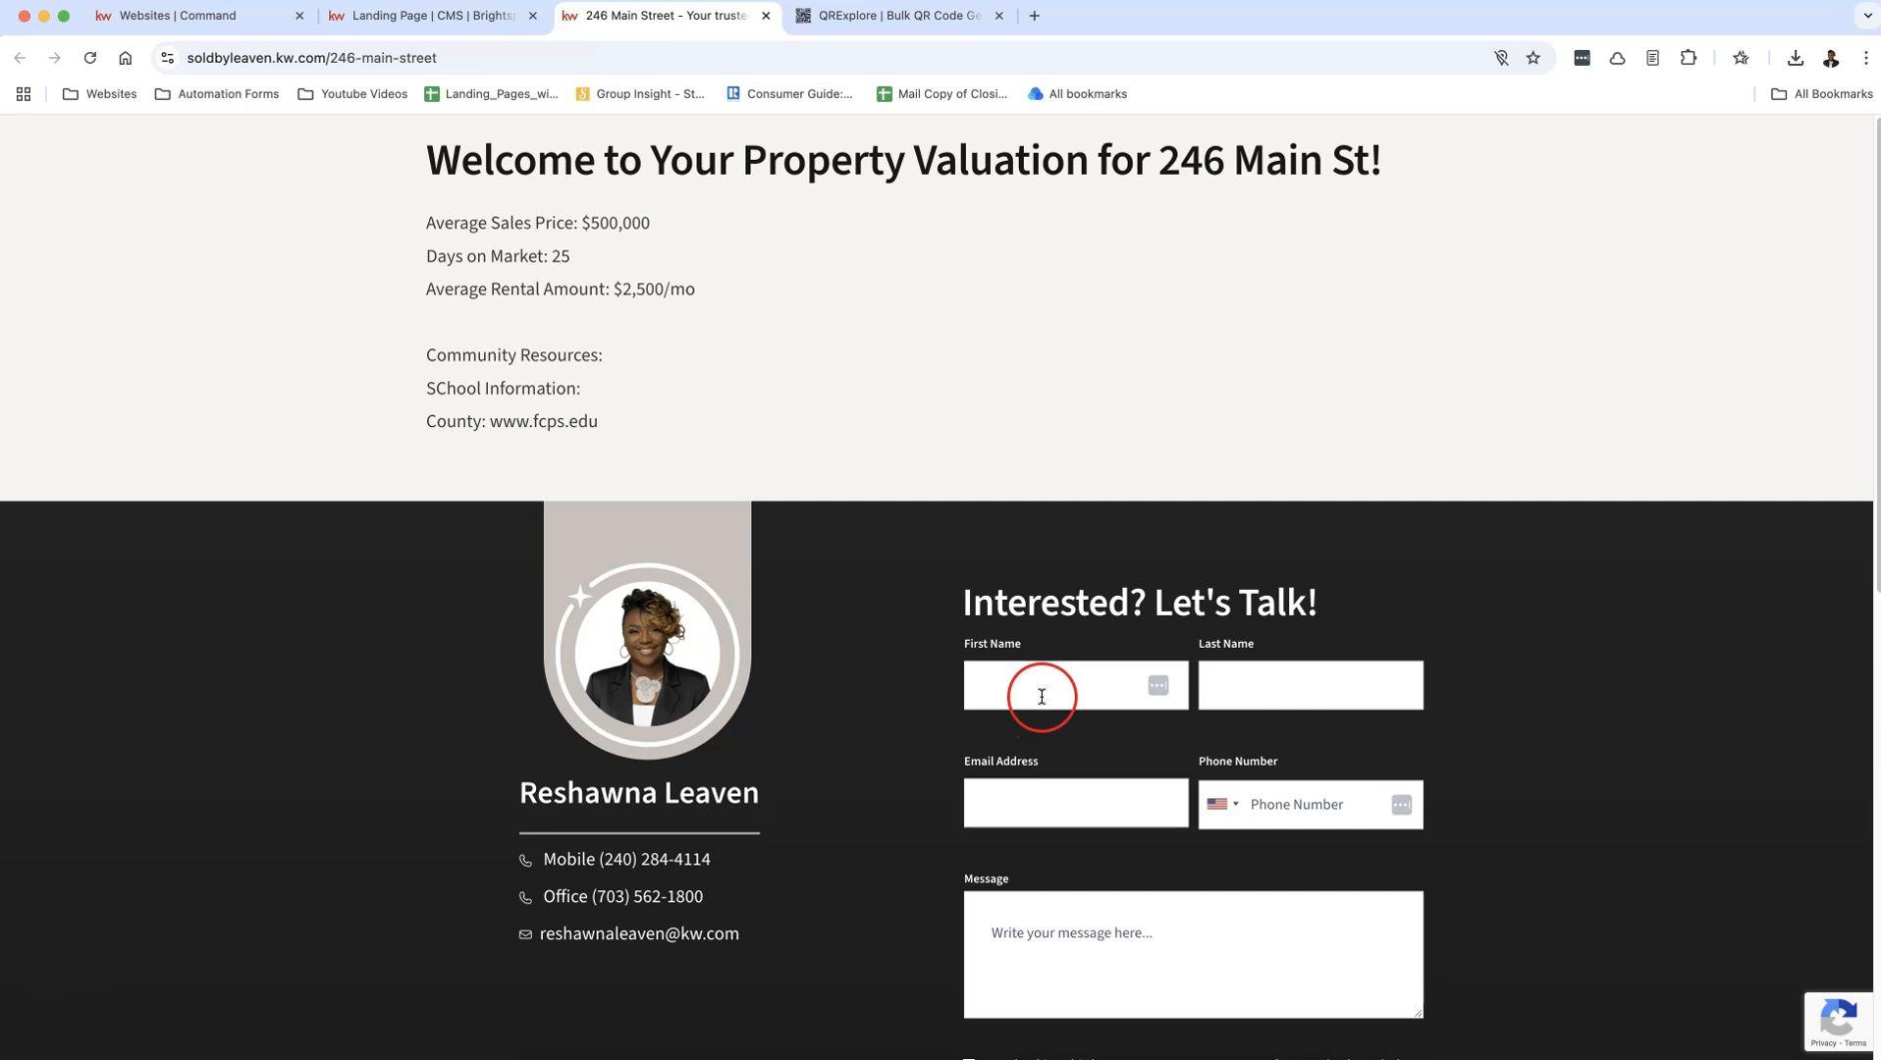
{"action": "scroll", "coordinate": [1218, 889], "scroll_direction": "down", "scroll_amount": 1}
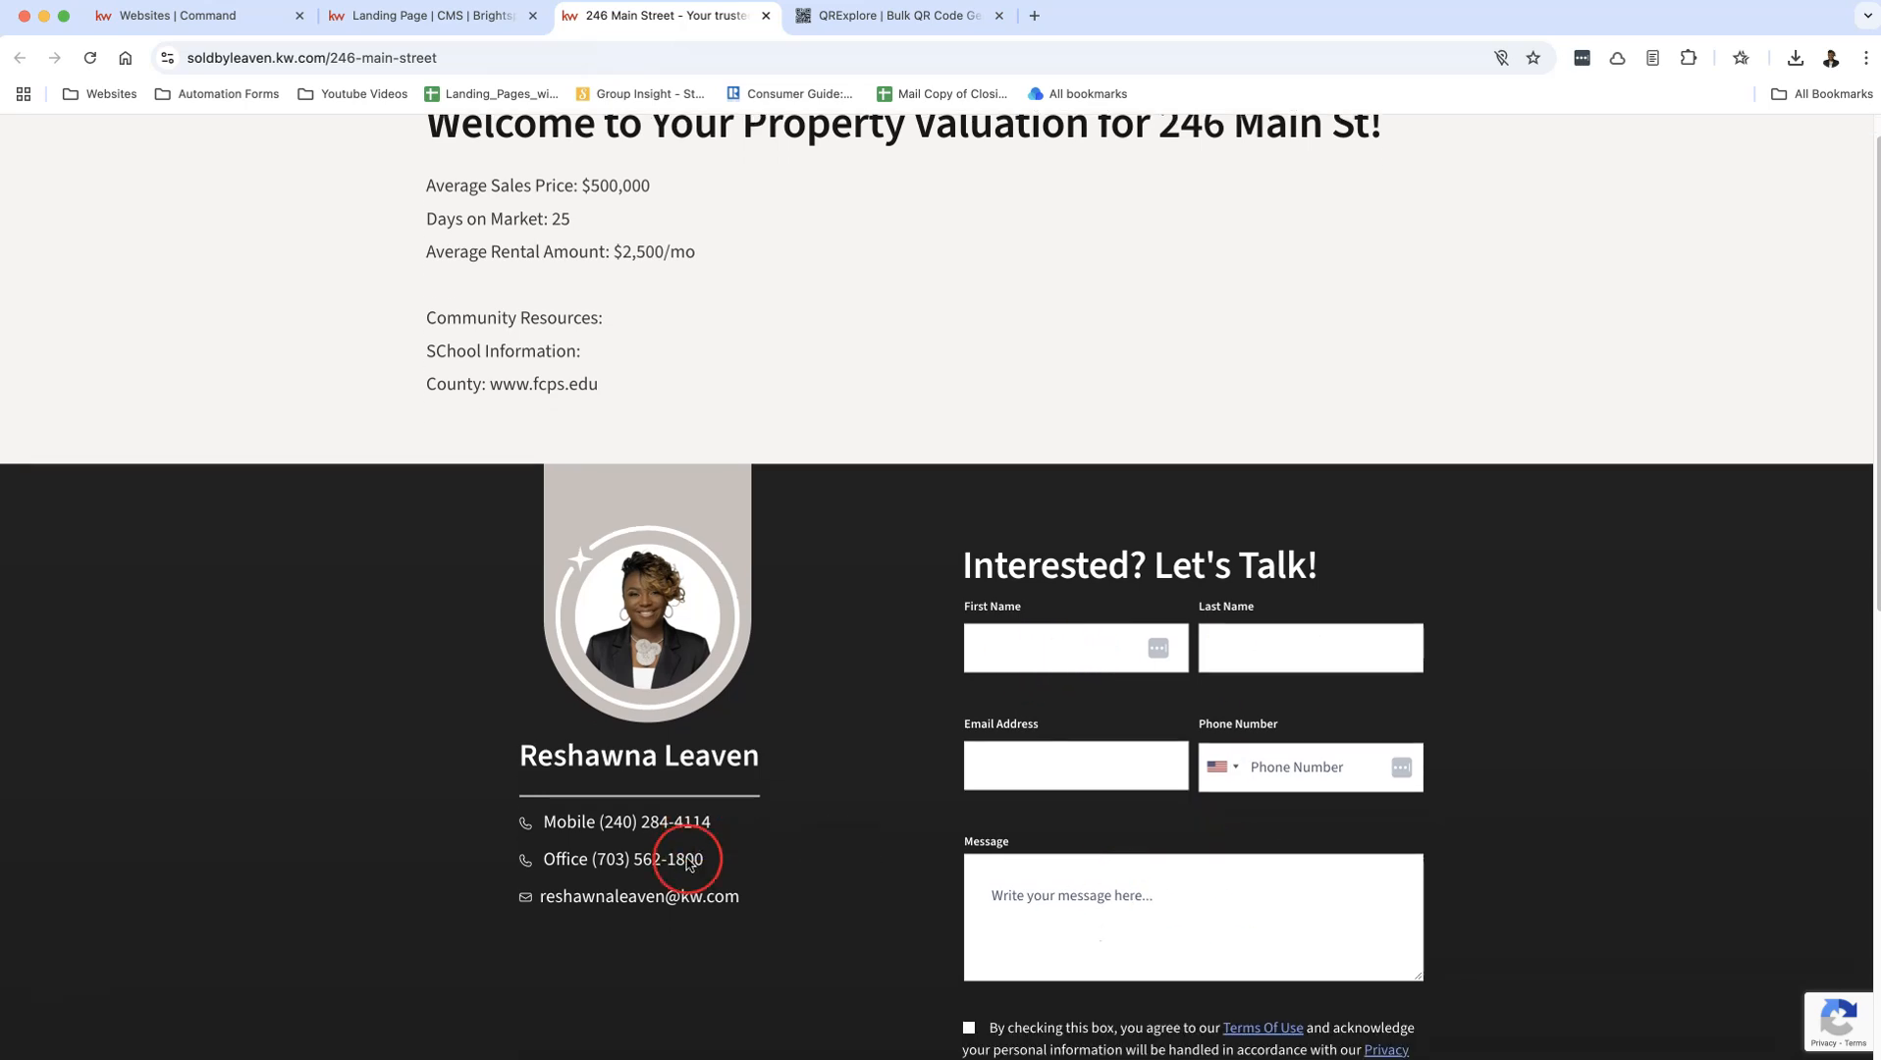
{"action": "scroll", "coordinate": [968, 742], "scroll_direction": "up", "scroll_amount": 1}
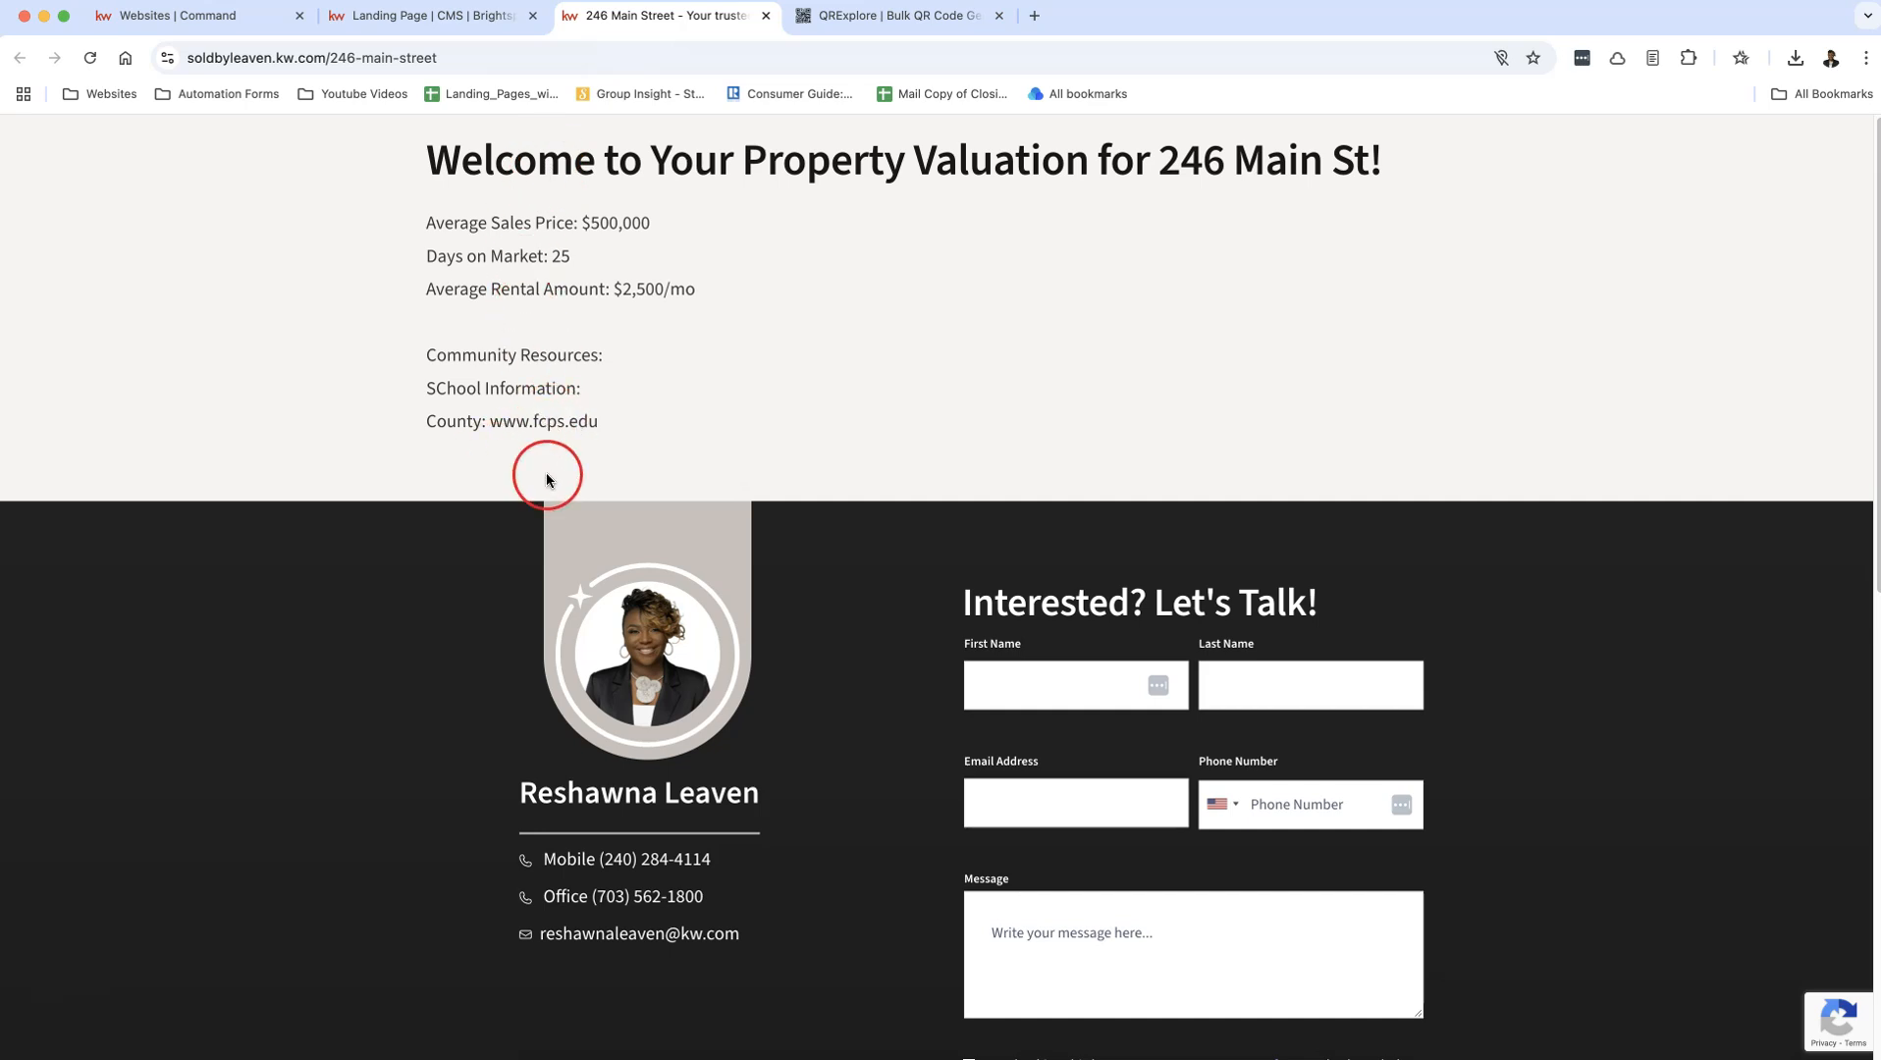
Step: Return to the CMS dashboard and open the existing Angel Fish Ct landing page for editing
{"action": "left_click", "coordinate": [441, 25]}
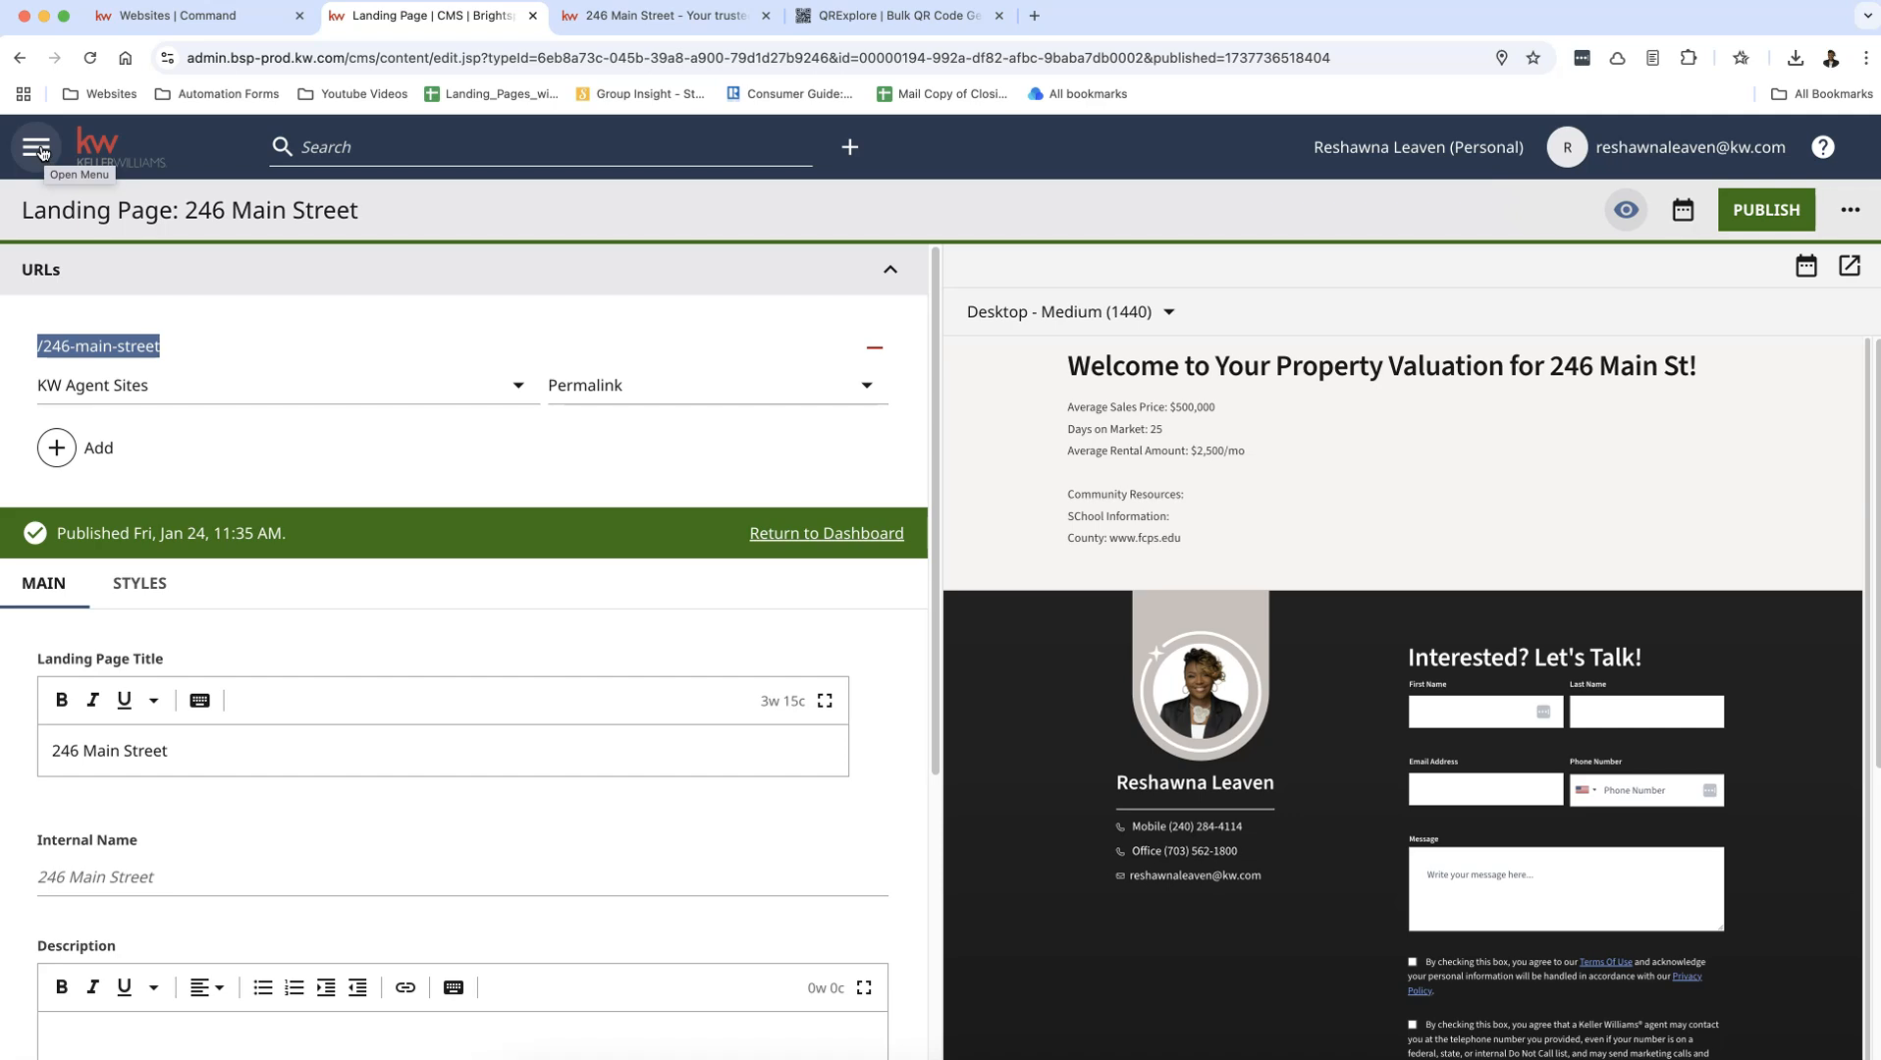
{"action": "left_click", "coordinate": [36, 147]}
{"action": "left_click", "coordinate": [60, 208]}
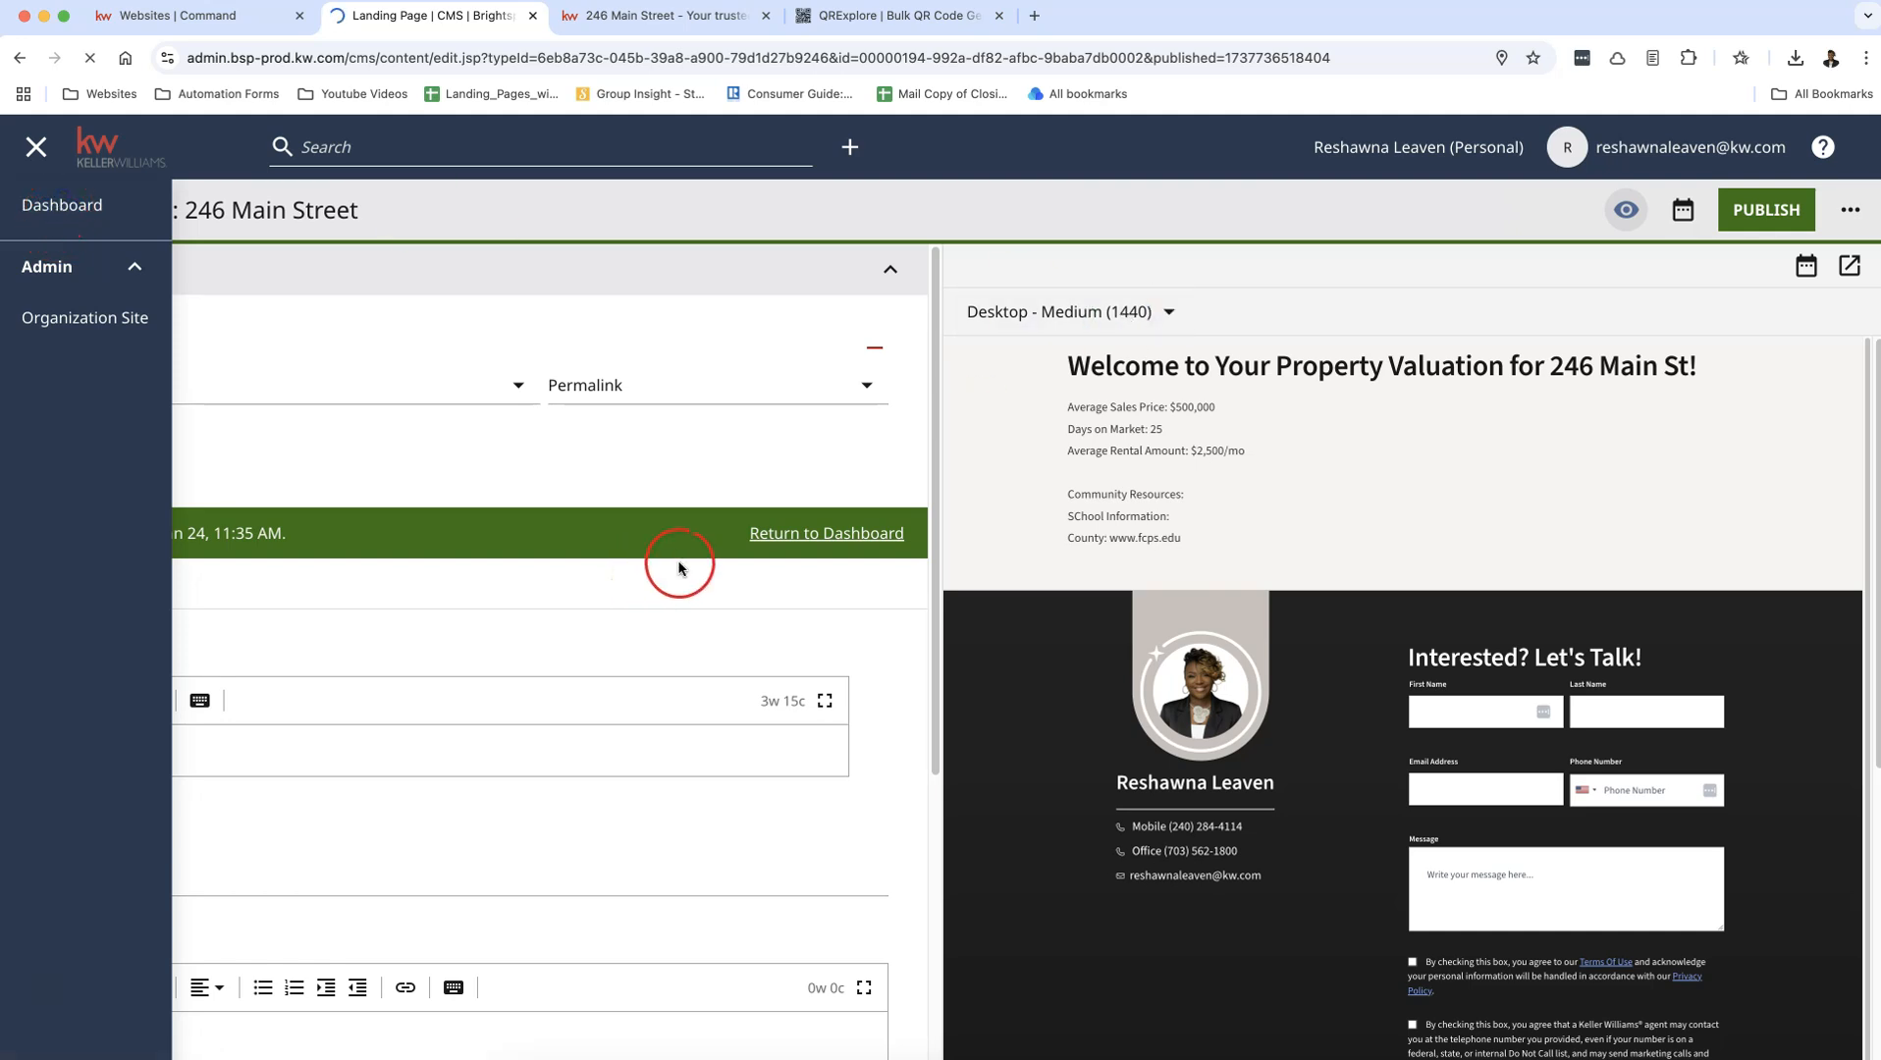
{"action": "scroll", "coordinate": [1030, 721], "scroll_direction": "down", "scroll_amount": 12}
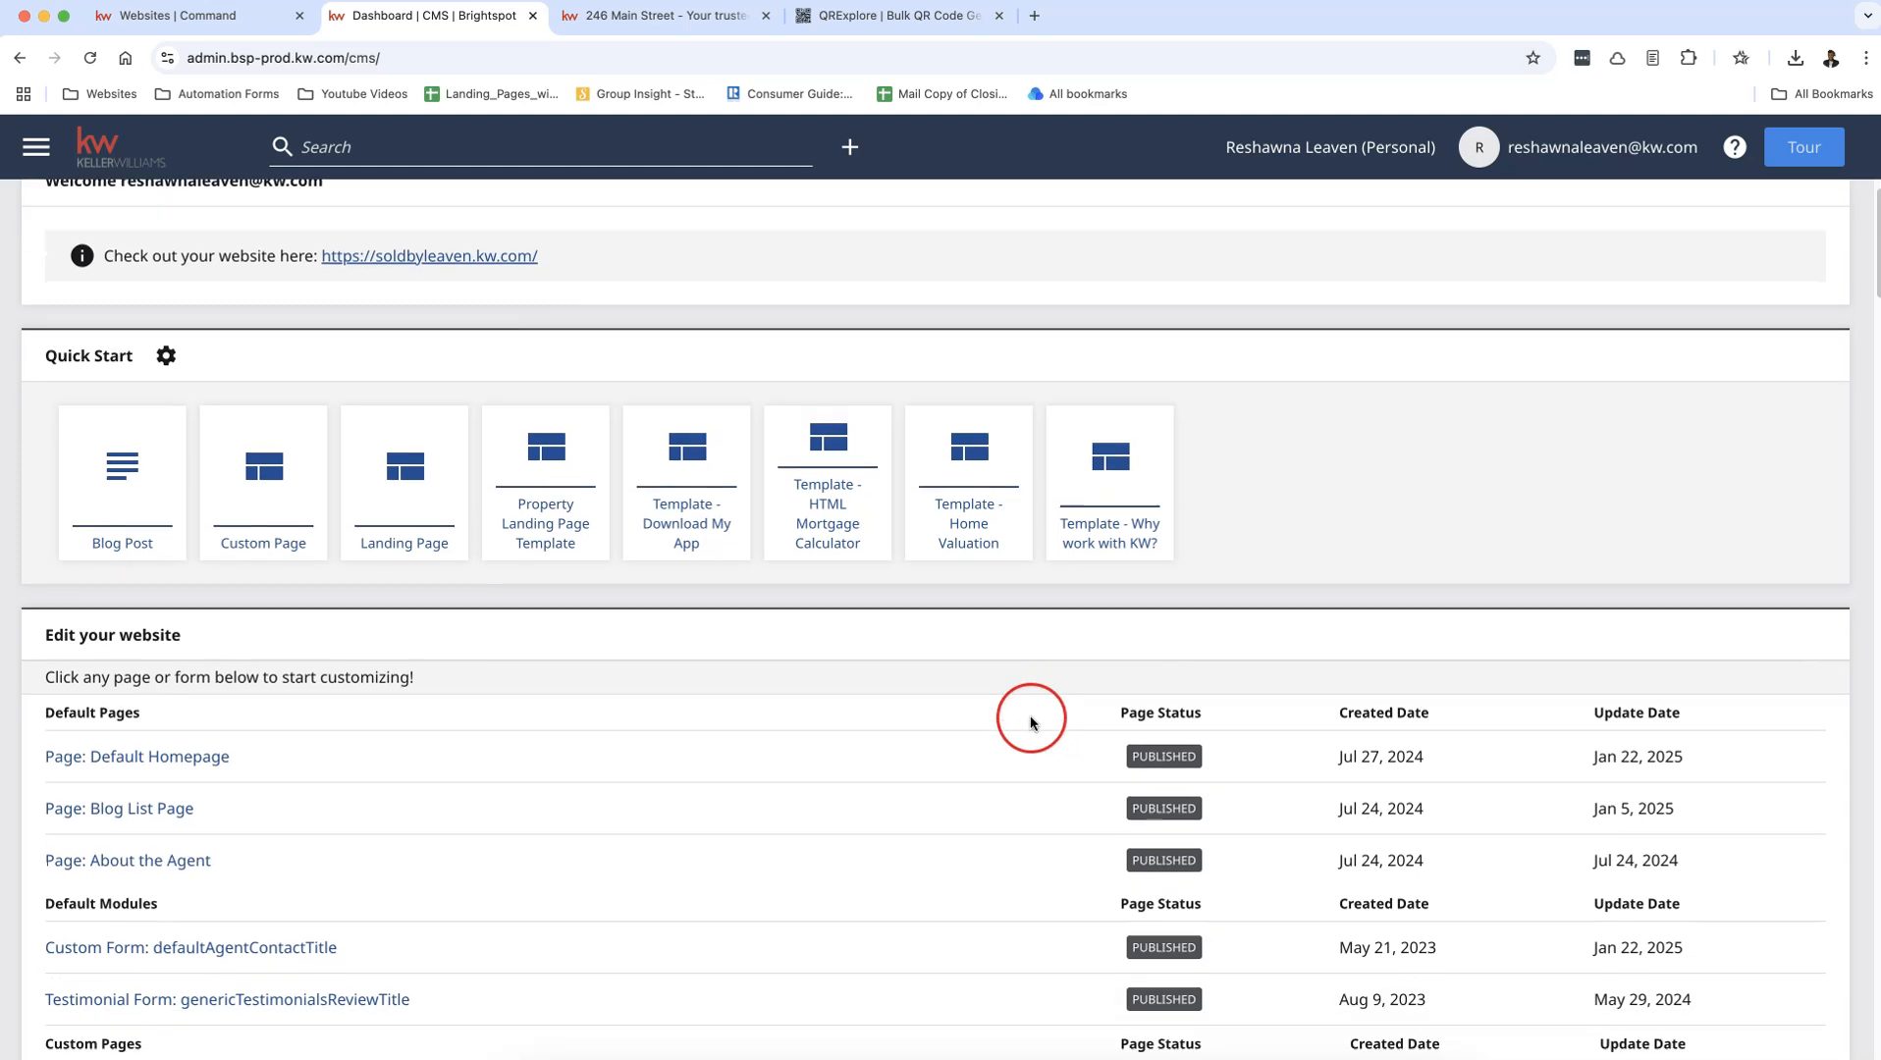
{"action": "scroll", "coordinate": [1034, 718], "scroll_direction": "down", "scroll_amount": 3}
{"action": "left_click", "coordinate": [250, 878]}
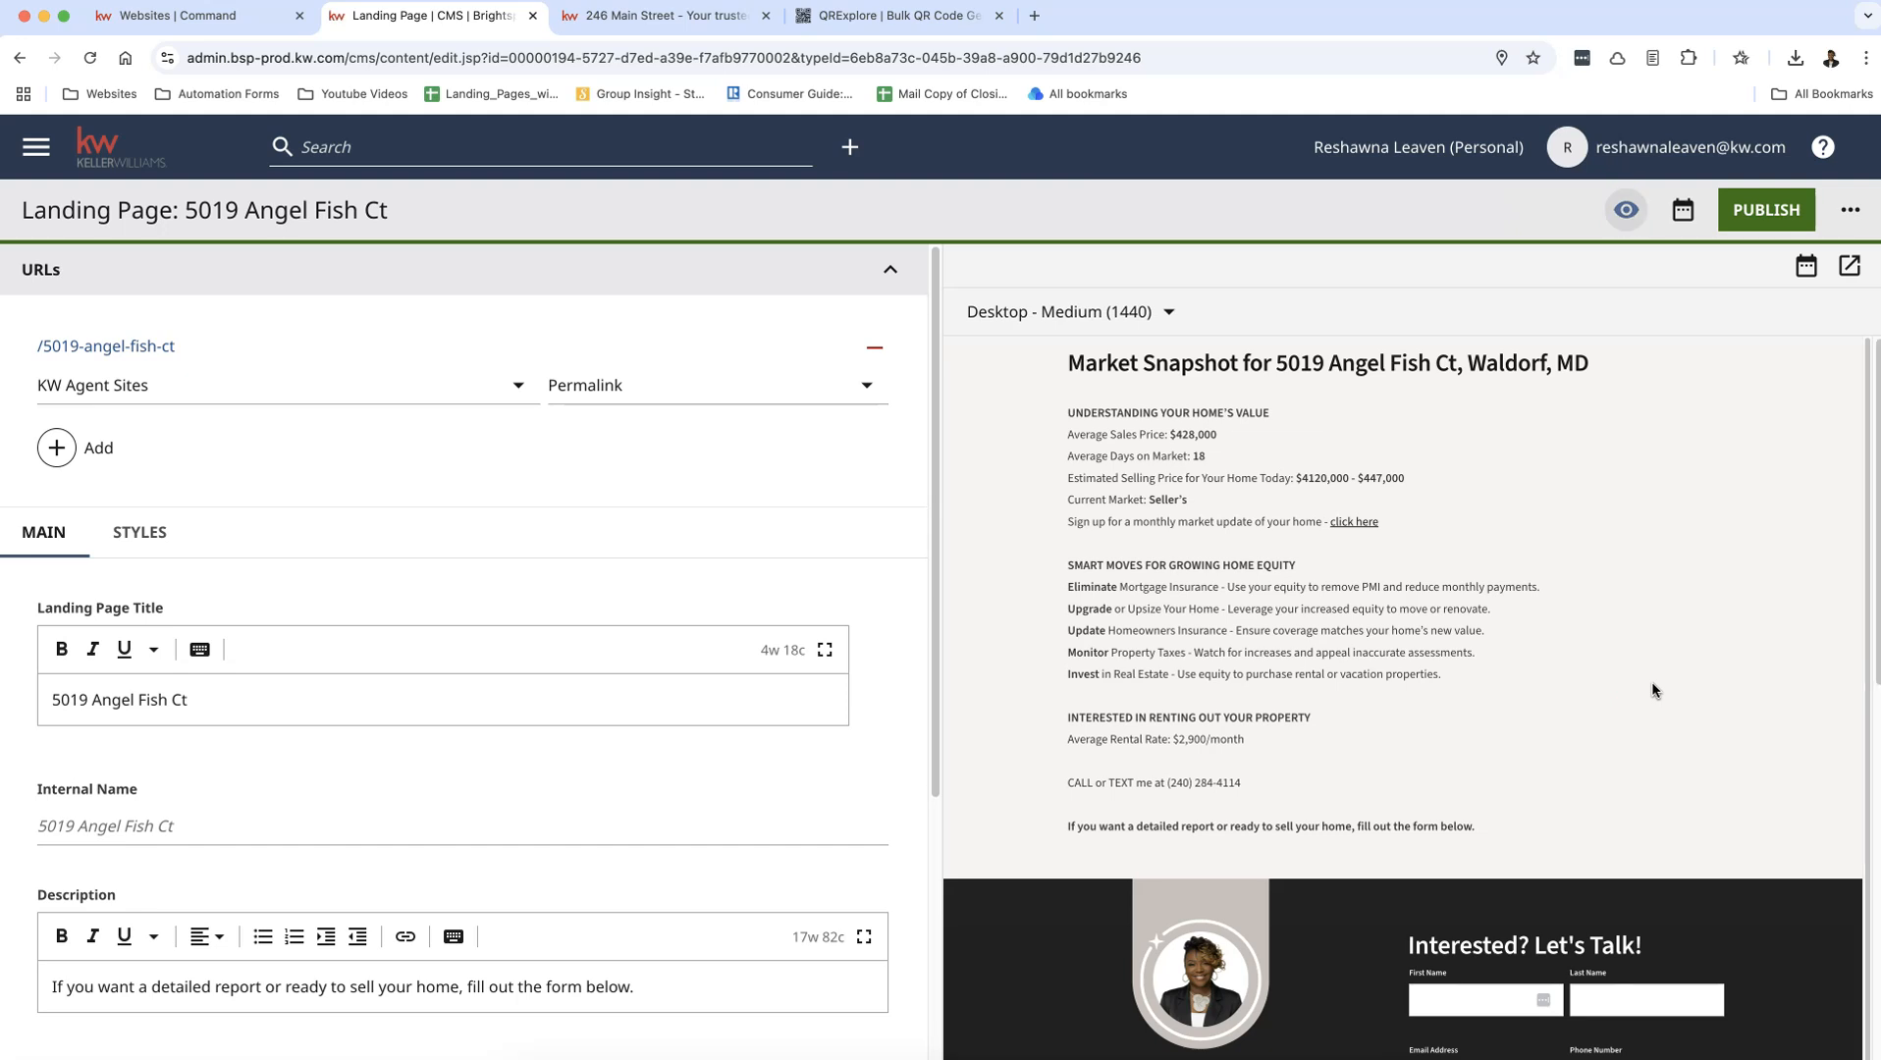
Step: Open the Angel Fish Ct page's live URL, allow location access while visiting, and examine the market snapshot and contact form
{"action": "left_click", "coordinate": [162, 347]}
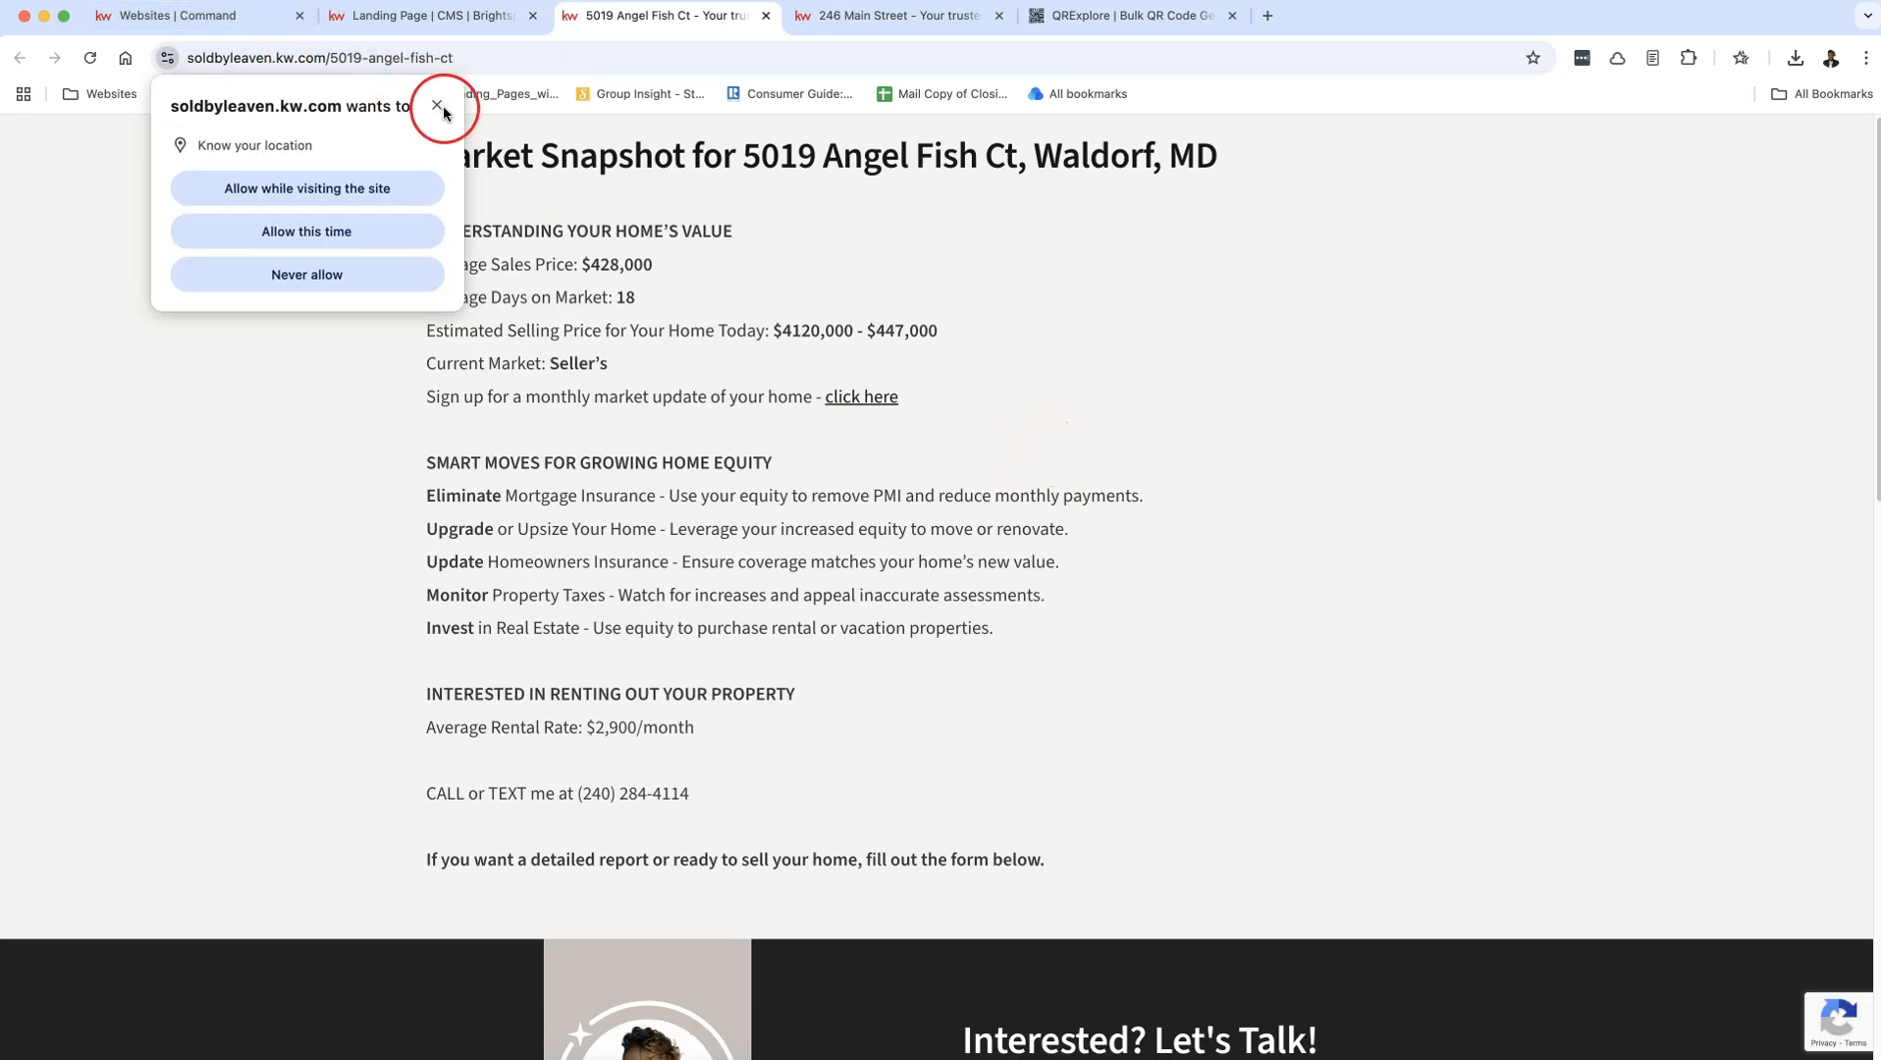
{"action": "left_click", "coordinate": [316, 205]}
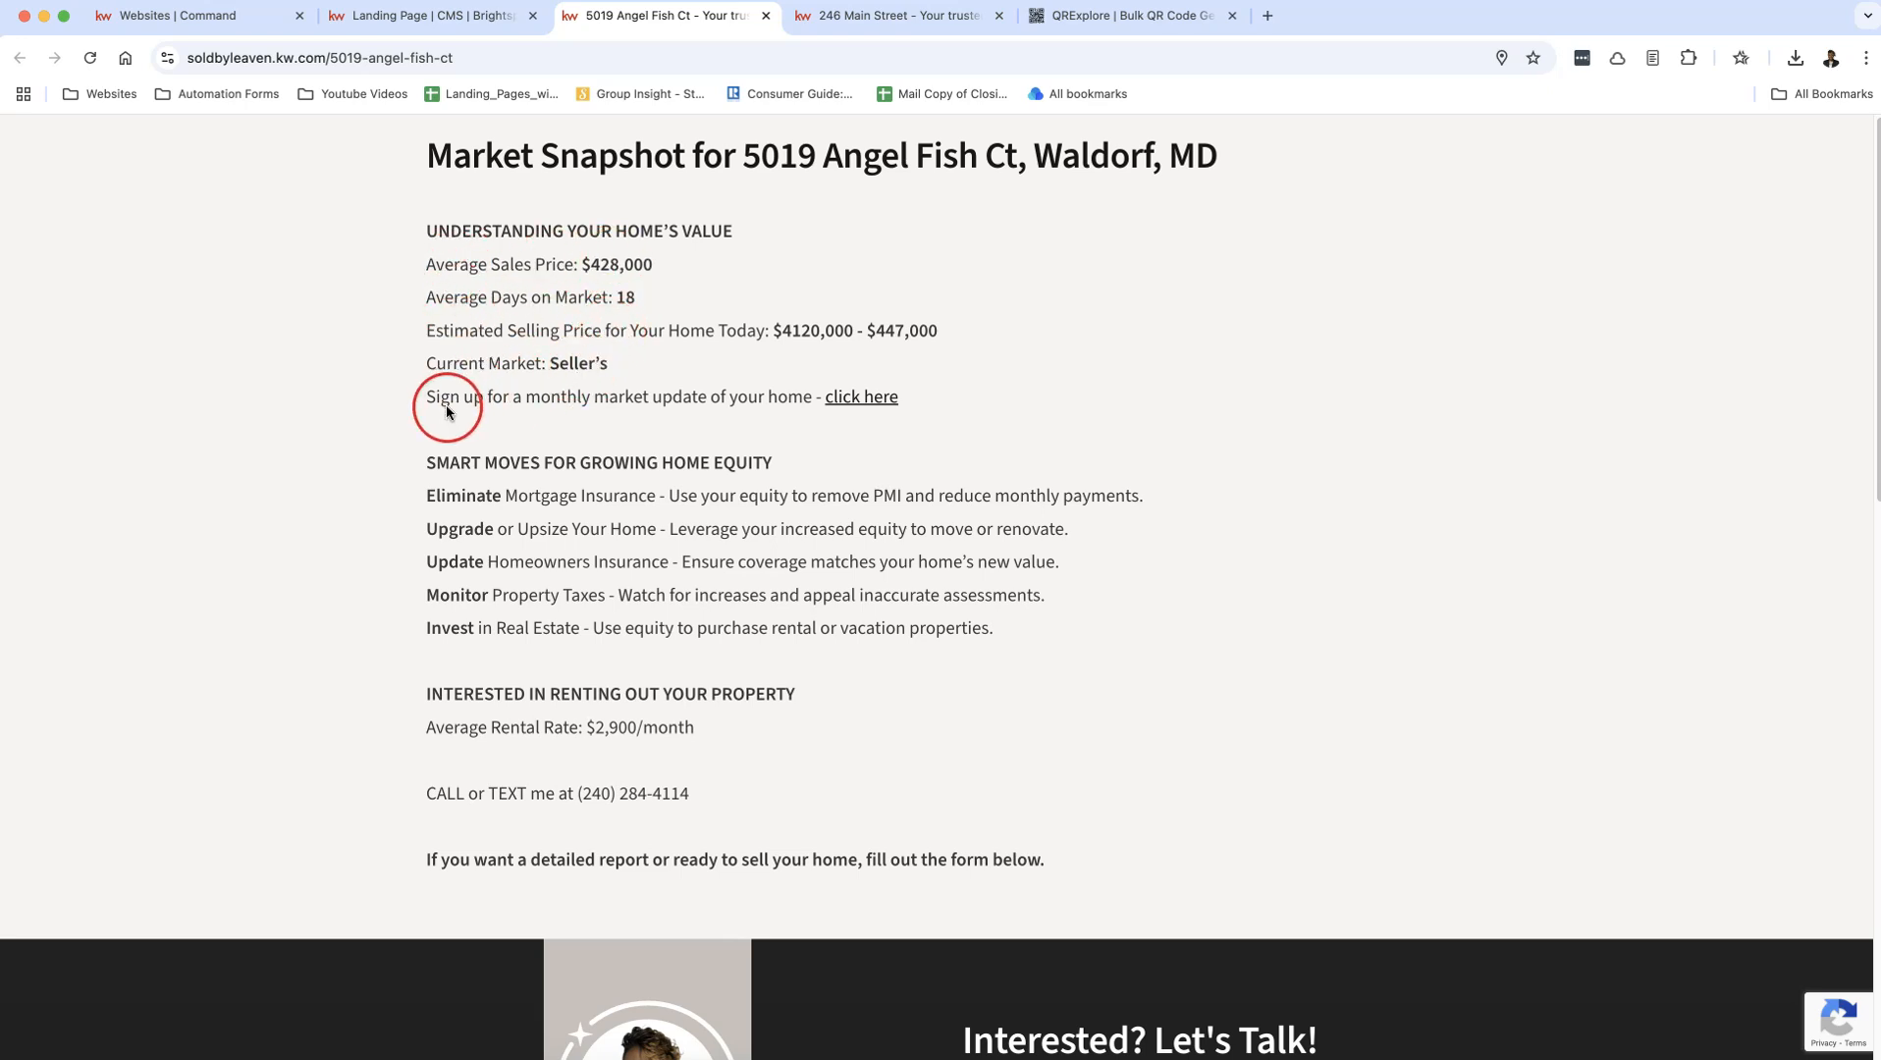
{"action": "scroll", "coordinate": [1247, 650], "scroll_direction": "down", "scroll_amount": 5}
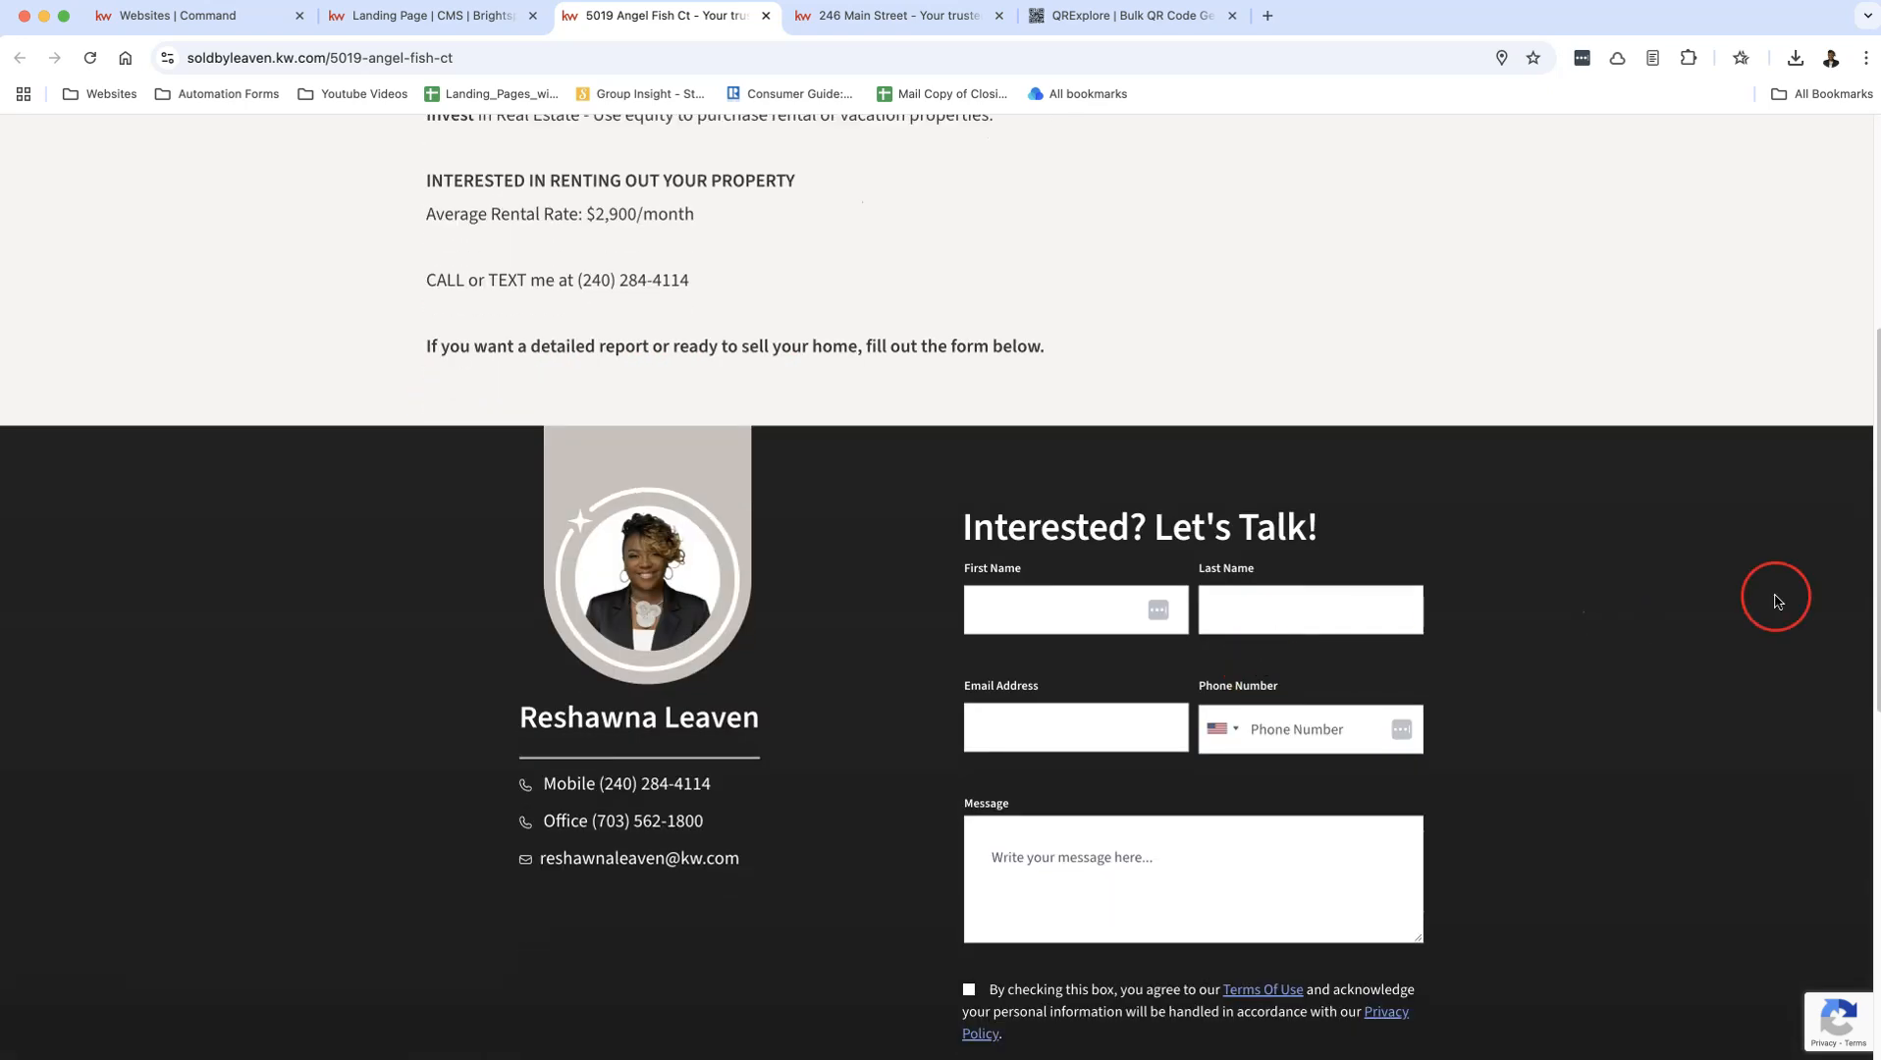
{"action": "scroll", "coordinate": [1777, 601], "scroll_direction": "down", "scroll_amount": 7}
{"action": "scroll", "coordinate": [697, 687], "scroll_direction": "down", "scroll_amount": 2}
{"action": "scroll", "coordinate": [721, 690], "scroll_direction": "up", "scroll_amount": 14}
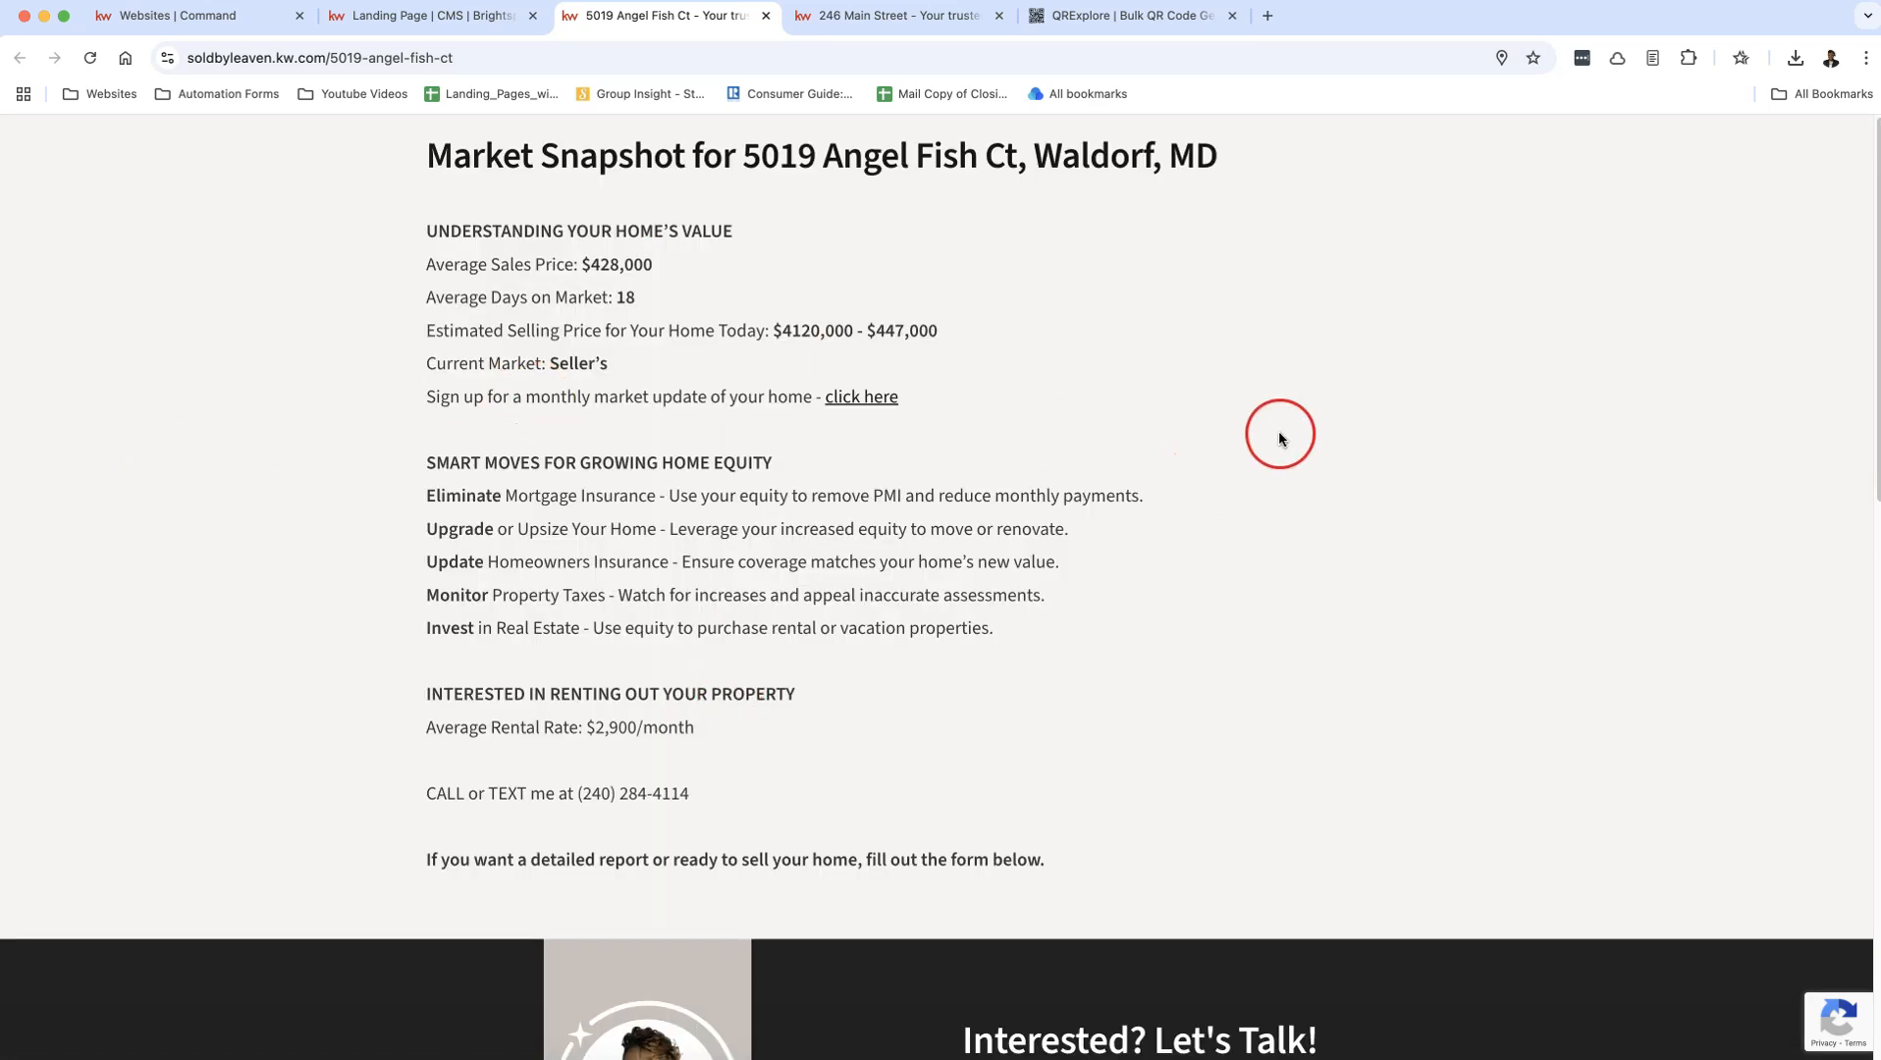
Step: Correct the lower estimated selling price in the Rich Text module to $412,000 and publish the landing page
{"action": "left_click", "coordinate": [373, 16]}
{"action": "scroll", "coordinate": [491, 717], "scroll_direction": "down", "scroll_amount": 4}
{"action": "left_click", "coordinate": [400, 864]}
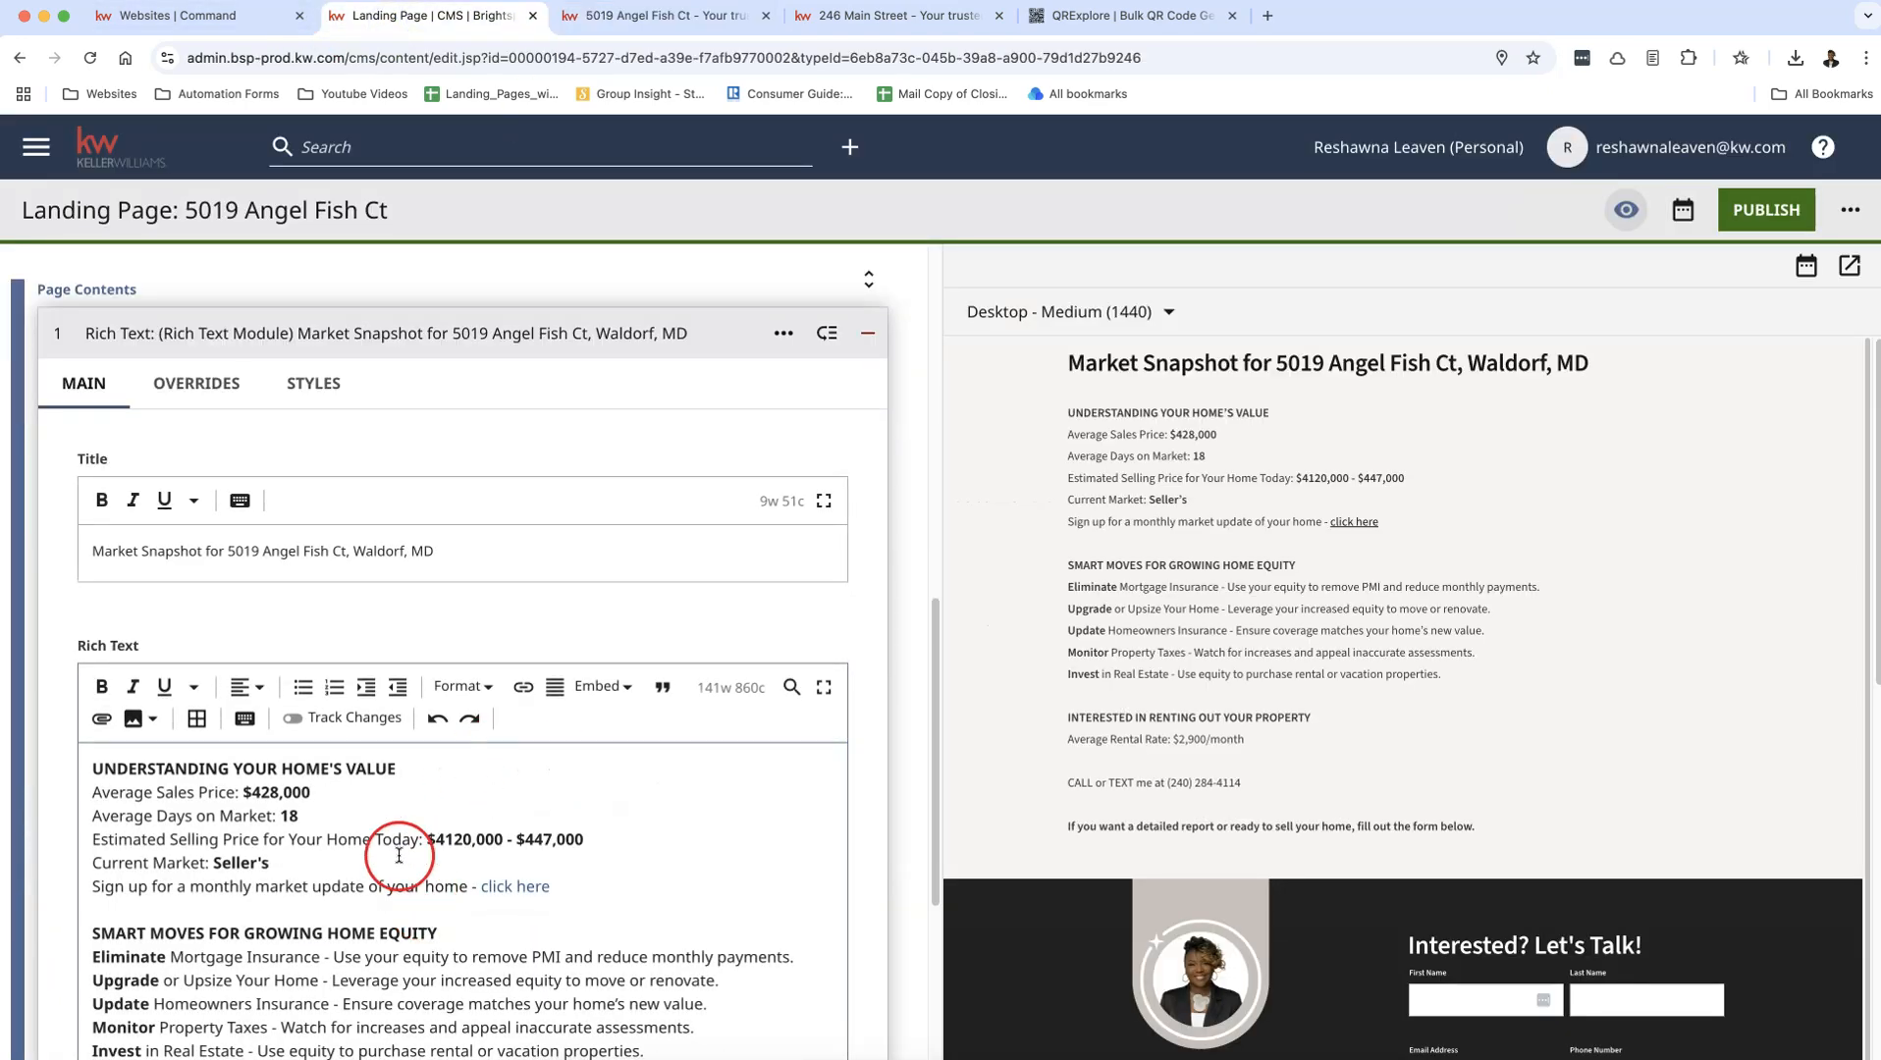
{"action": "left_click", "coordinate": [463, 842]}
{"action": "key", "text": "Delete"}
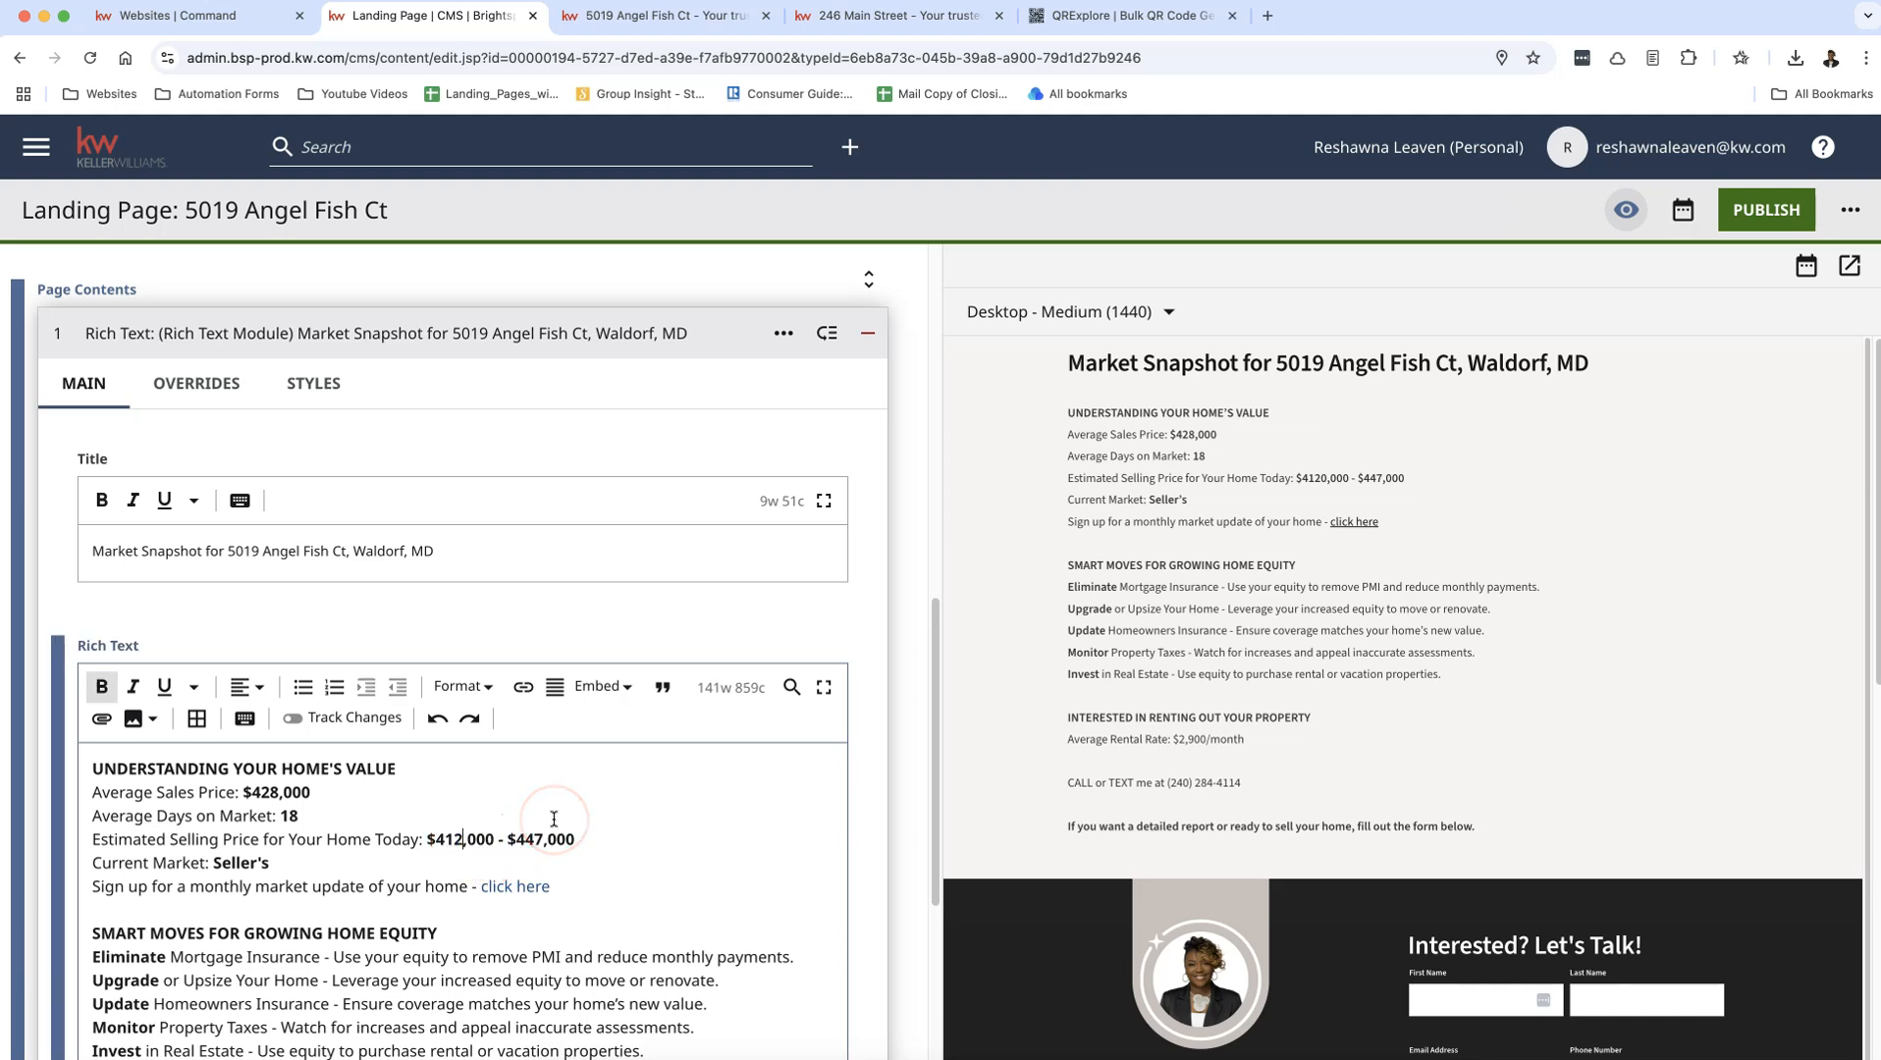
{"action": "left_click", "coordinate": [1794, 220]}
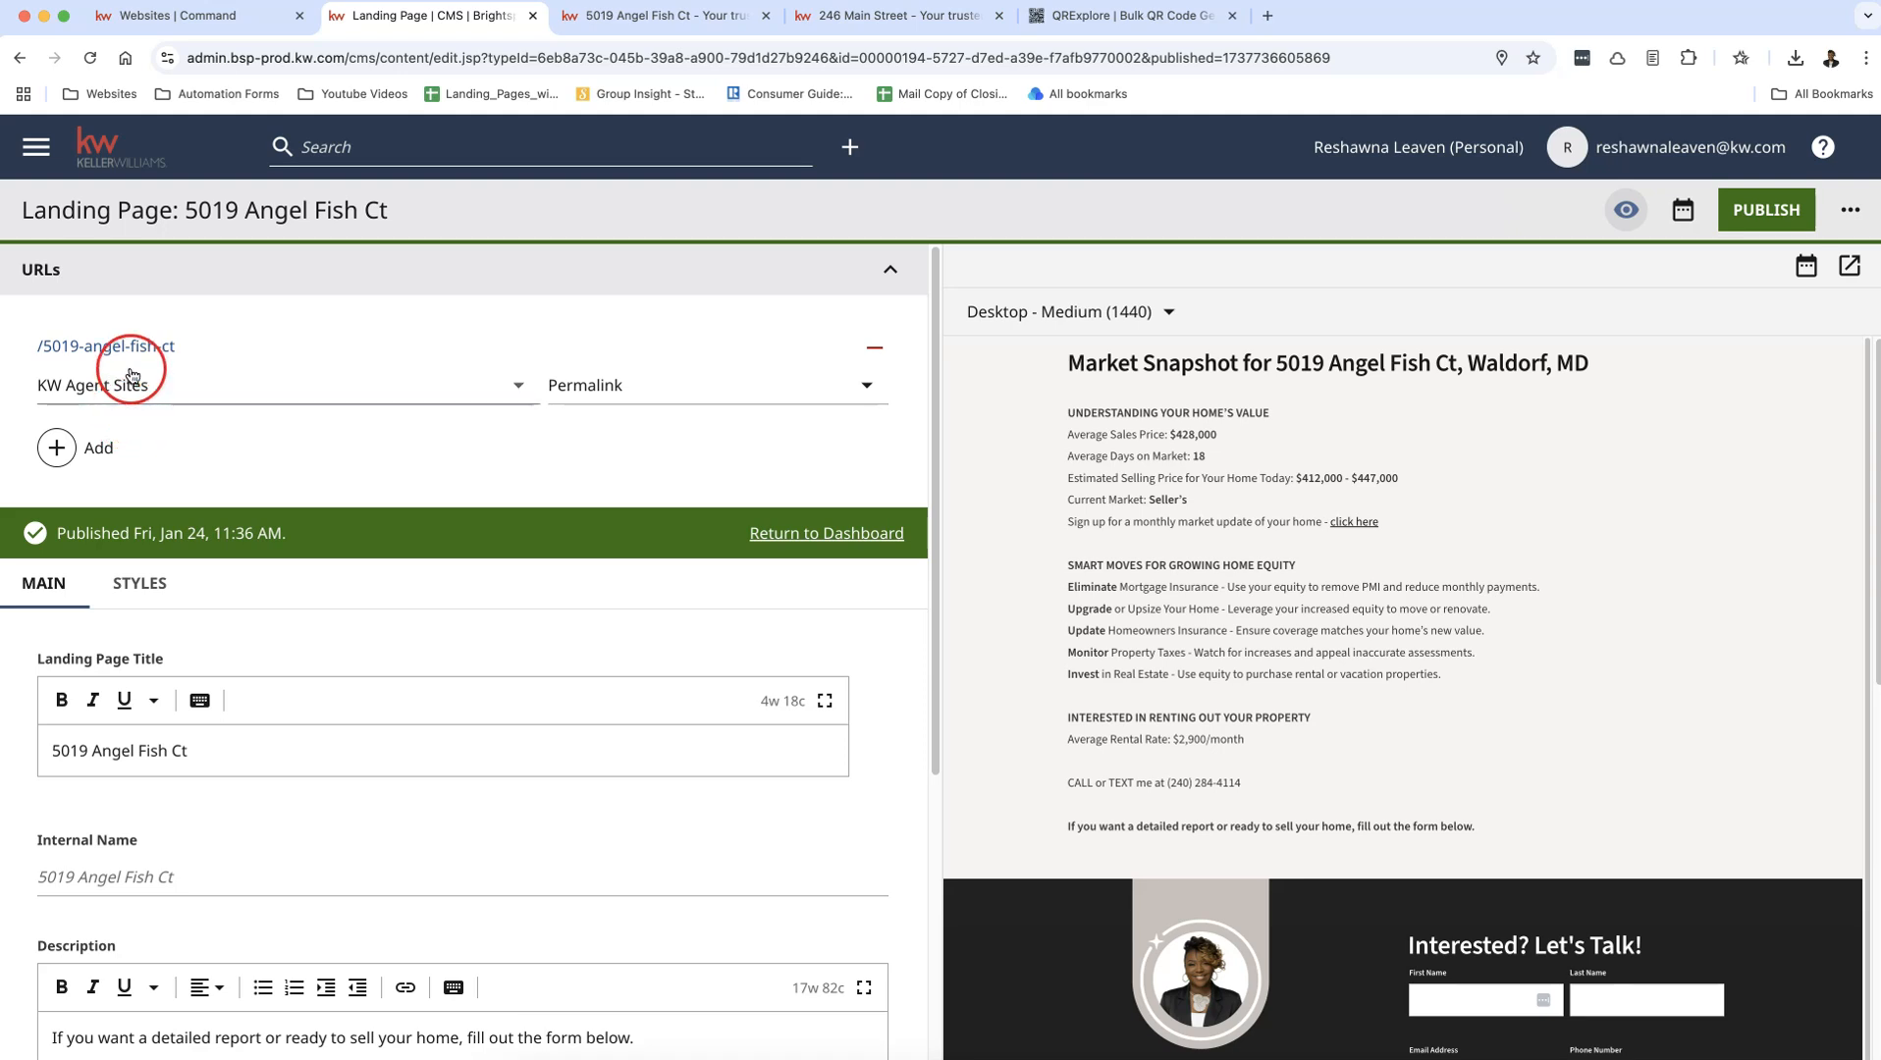
Step: Copy the web address of the live Angel Fish Ct landing page
{"action": "left_click", "coordinate": [620, 15]}
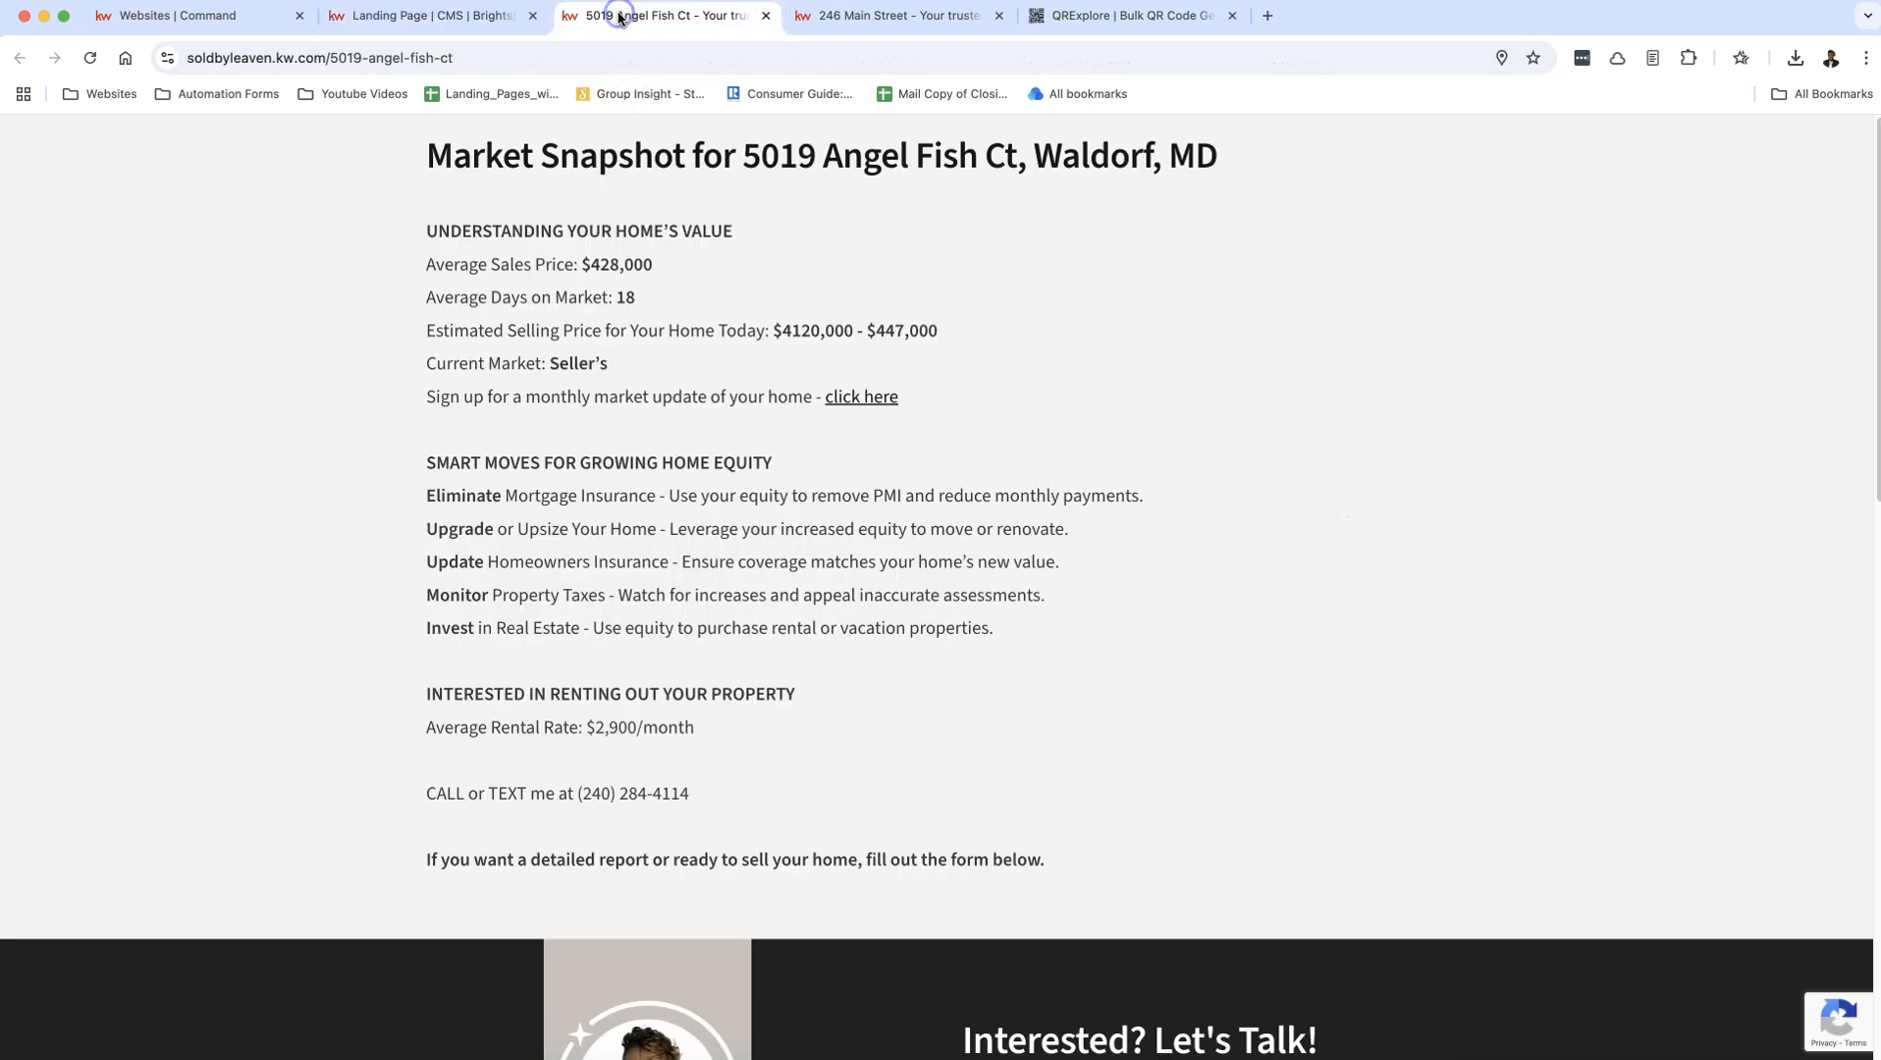
{"action": "left_click", "coordinate": [460, 56]}
{"action": "key", "text": "super+c"}
{"action": "right_click", "coordinate": [460, 54]}
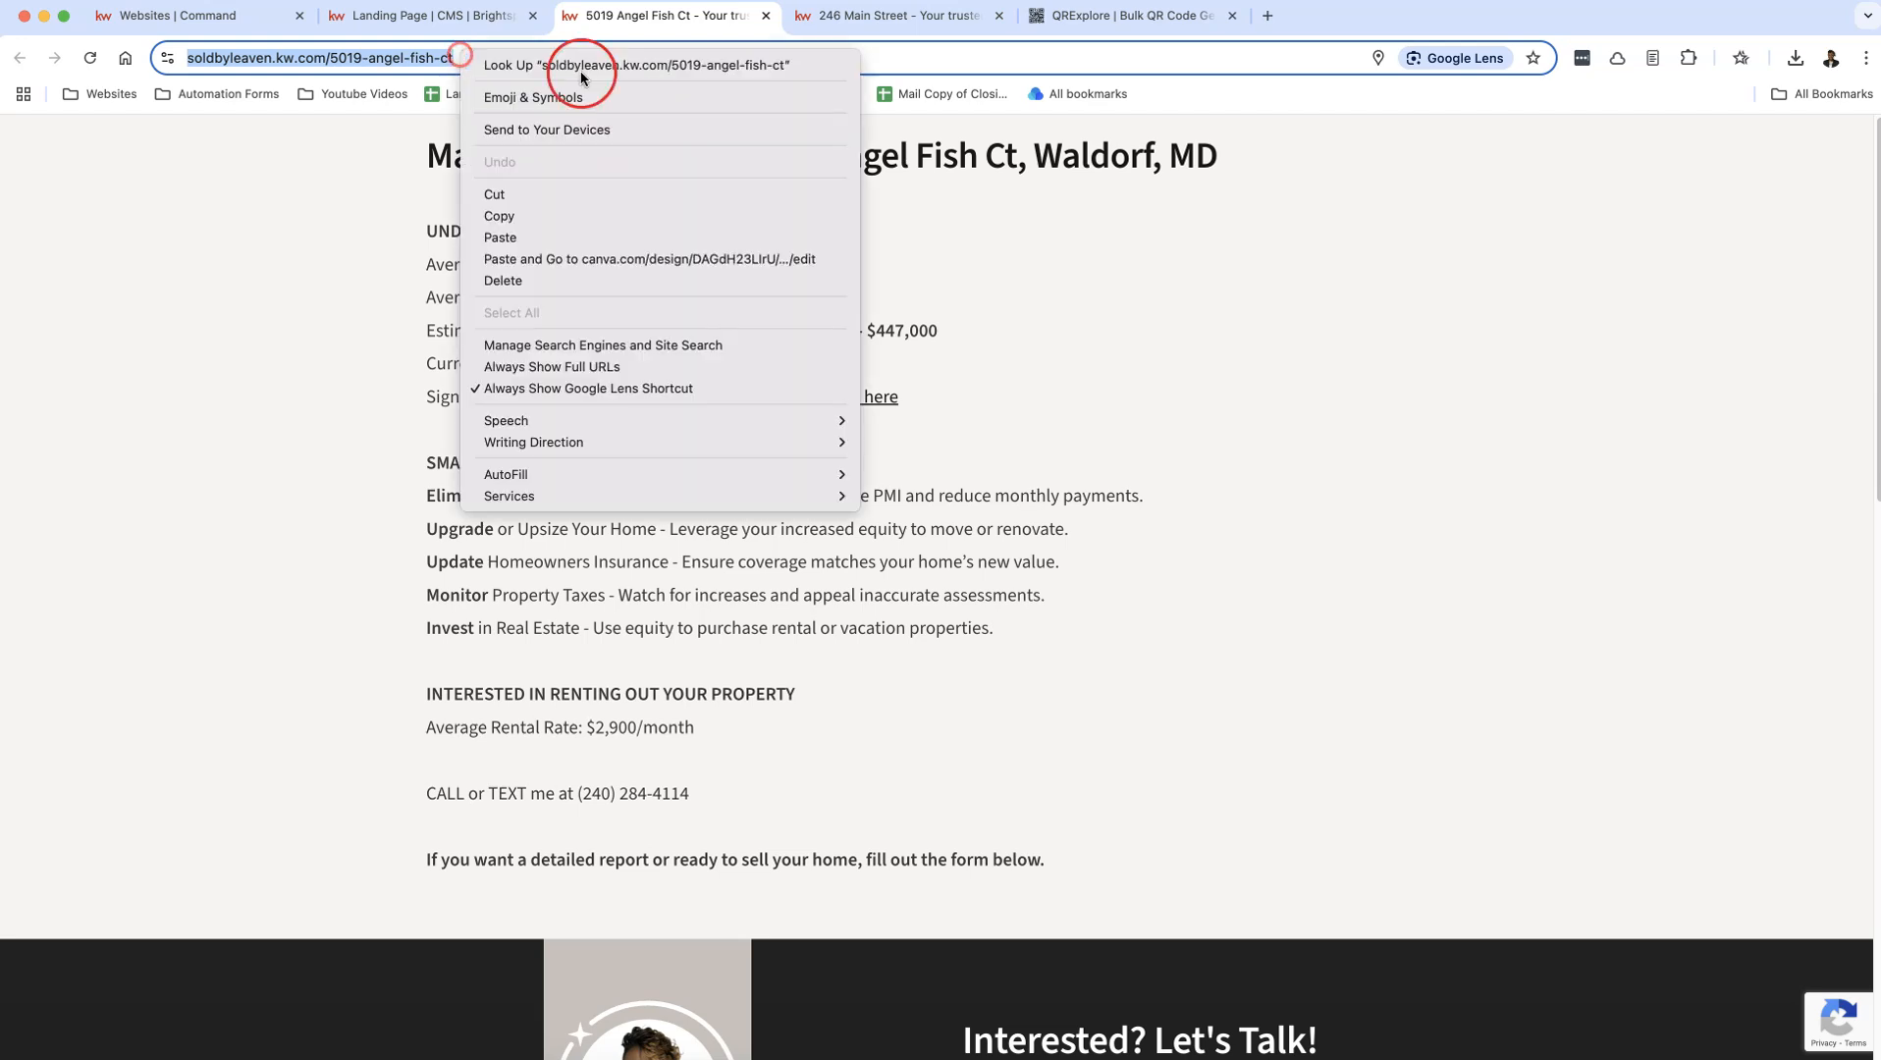
{"action": "left_click", "coordinate": [583, 214]}
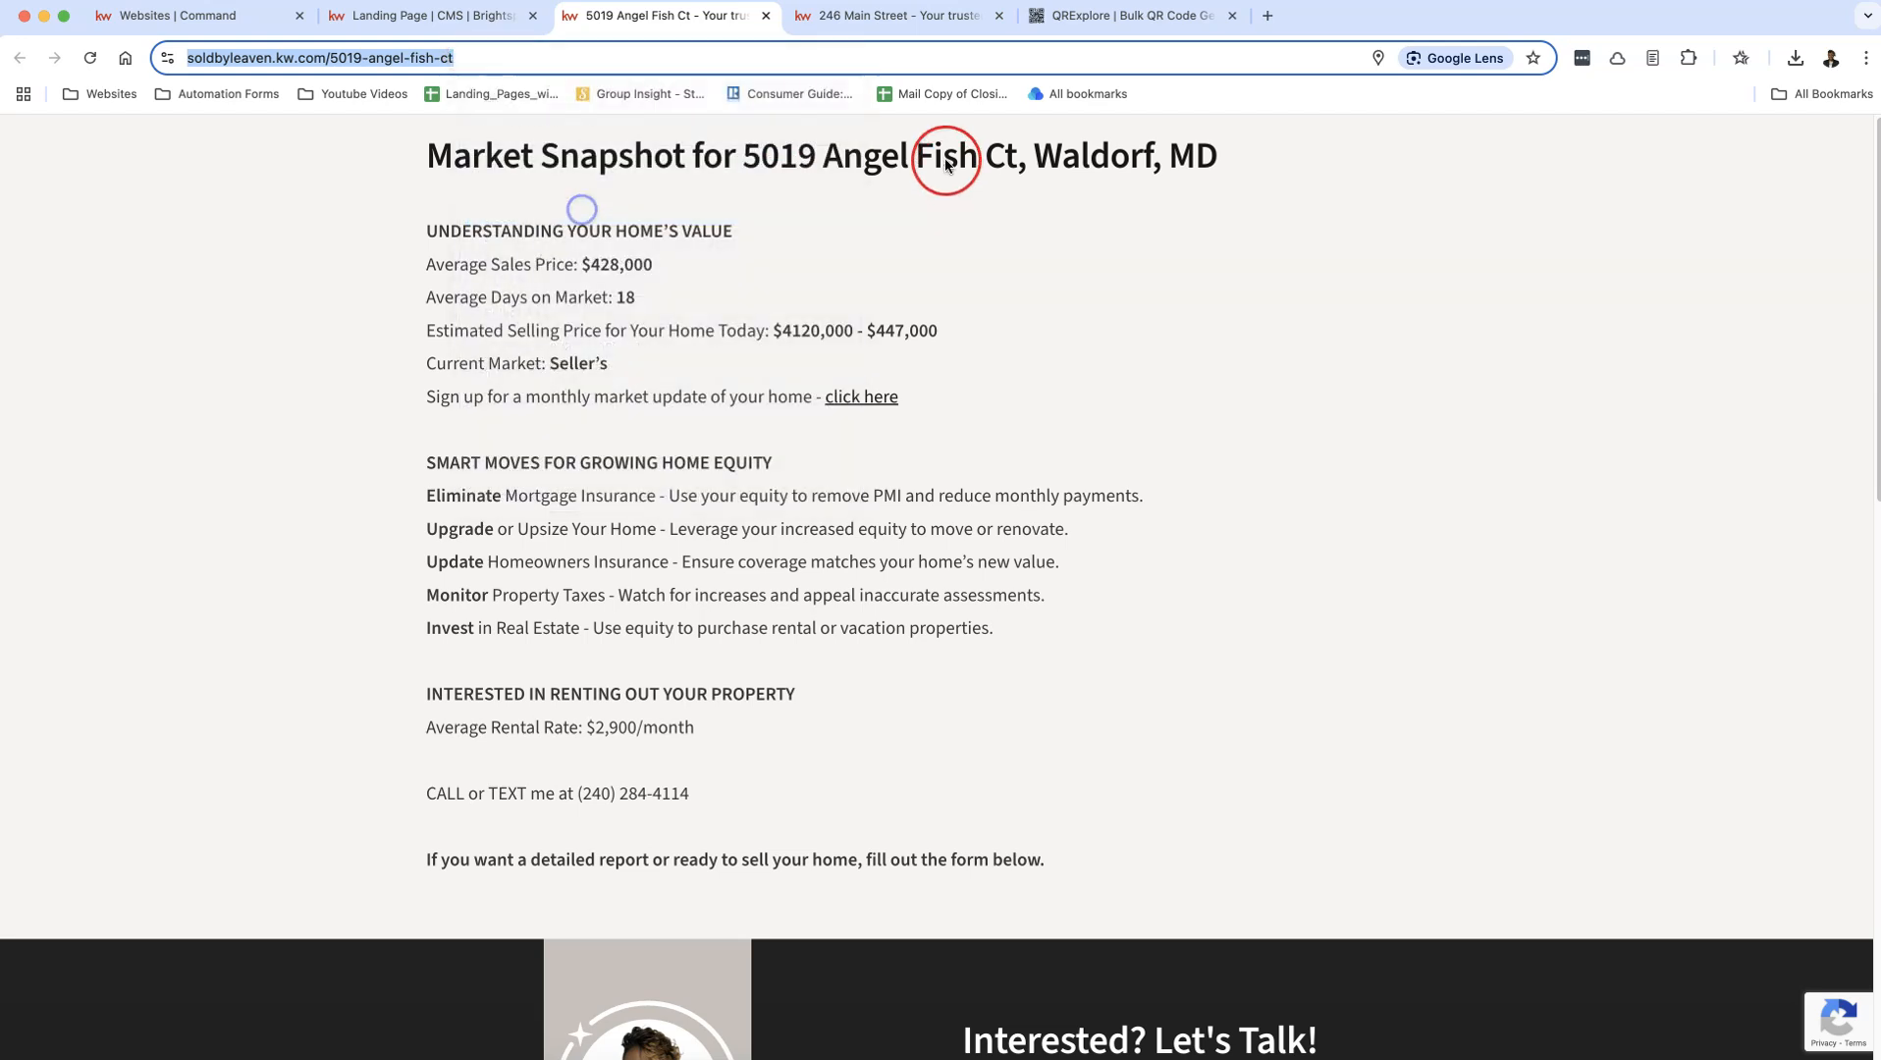
{"action": "left_click", "coordinate": [1083, 18]}
{"action": "left_click", "coordinate": [647, 455]}
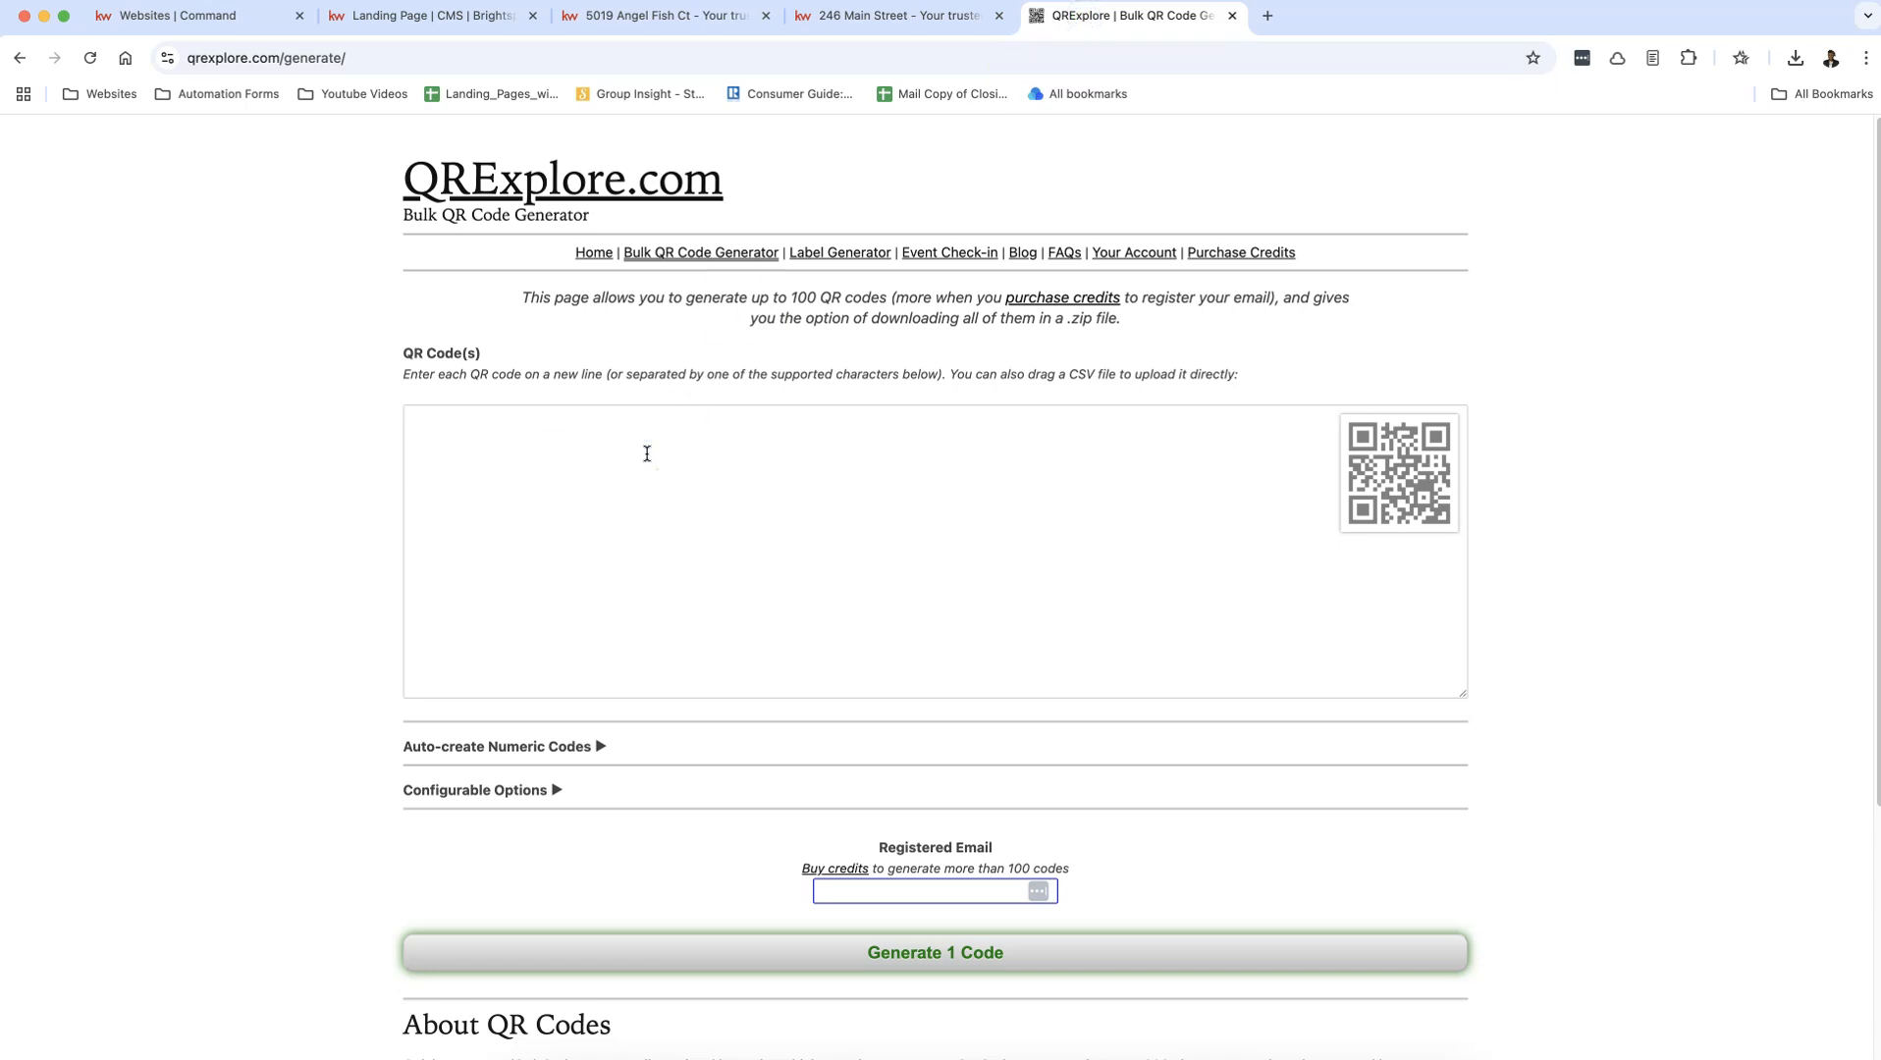
{"action": "key", "text": "super+v"}
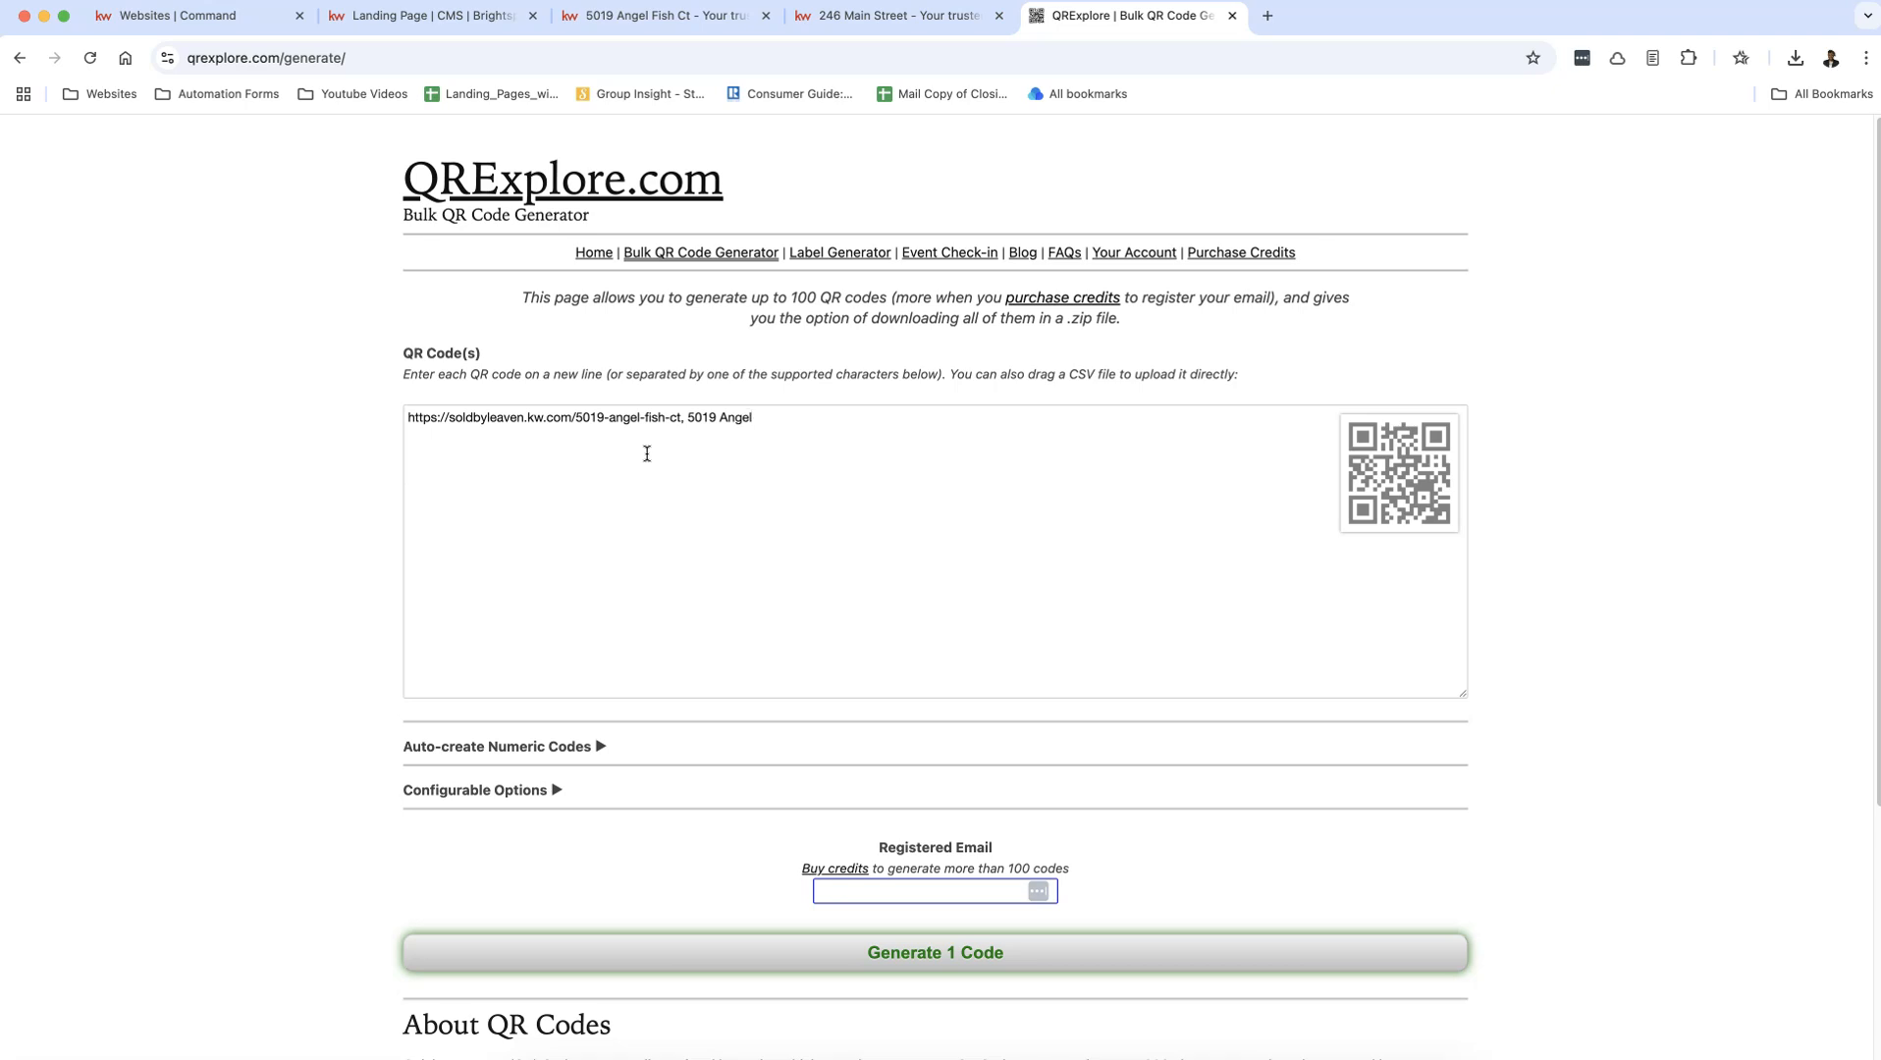
Step: Copy the live 246 Main Street page's web address and add it as a second QR code line named 246 Main Street
{"action": "left_click", "coordinate": [827, 17]}
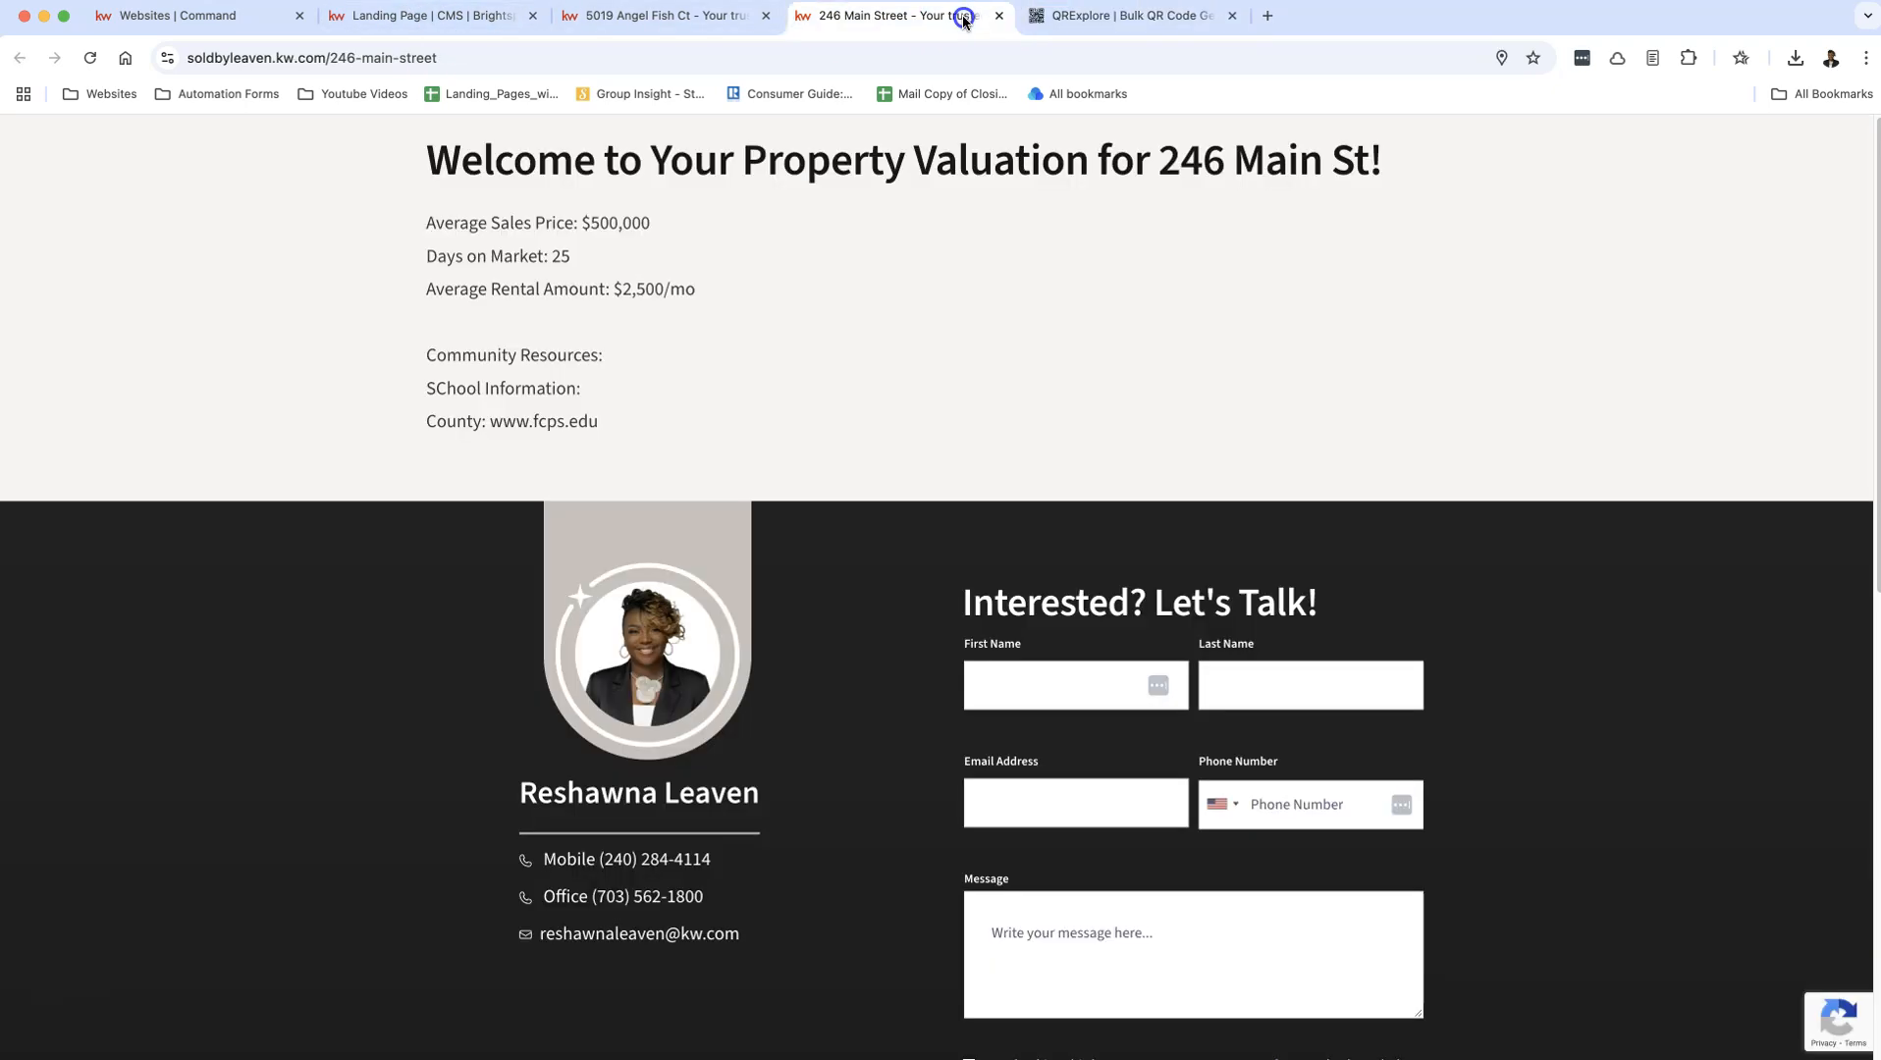
{"action": "left_click", "coordinate": [375, 57]}
{"action": "left_click", "coordinate": [1062, 17]}
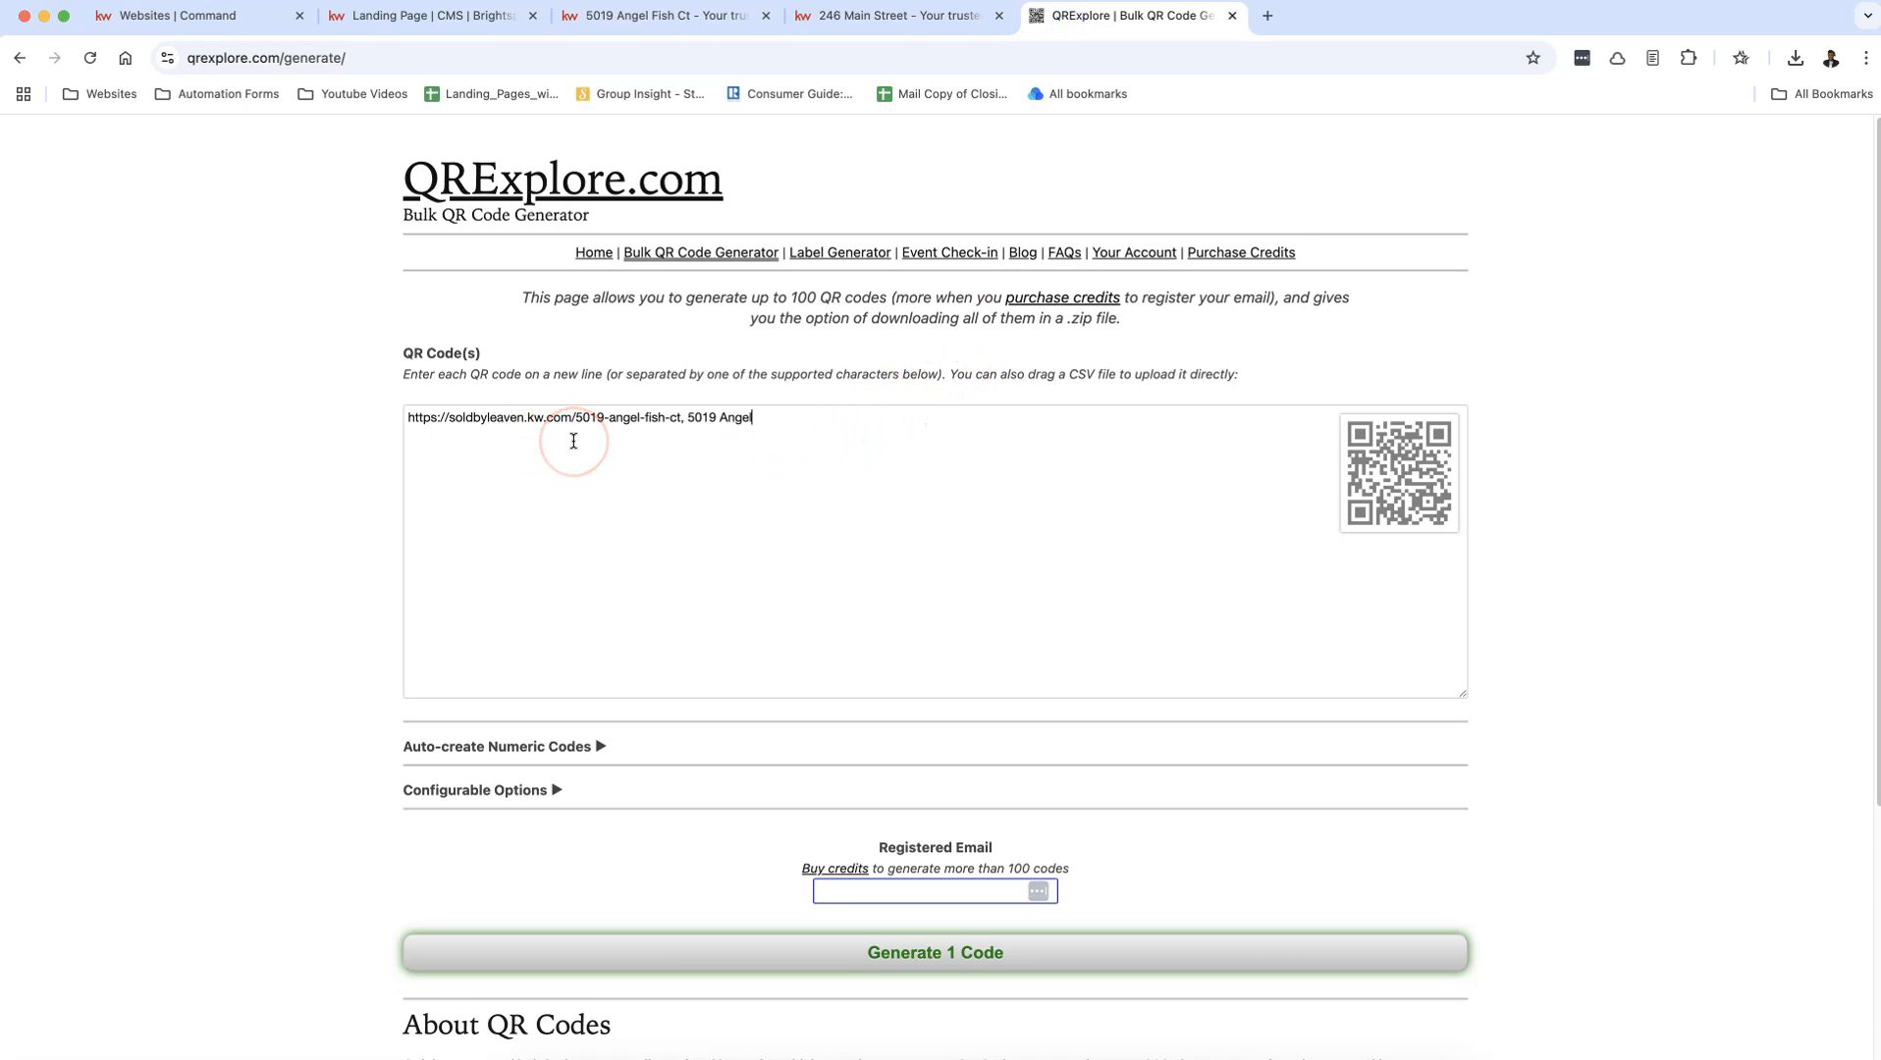
{"action": "type", "text": "https://soldbyleaven.kw.com/246-main-street"}
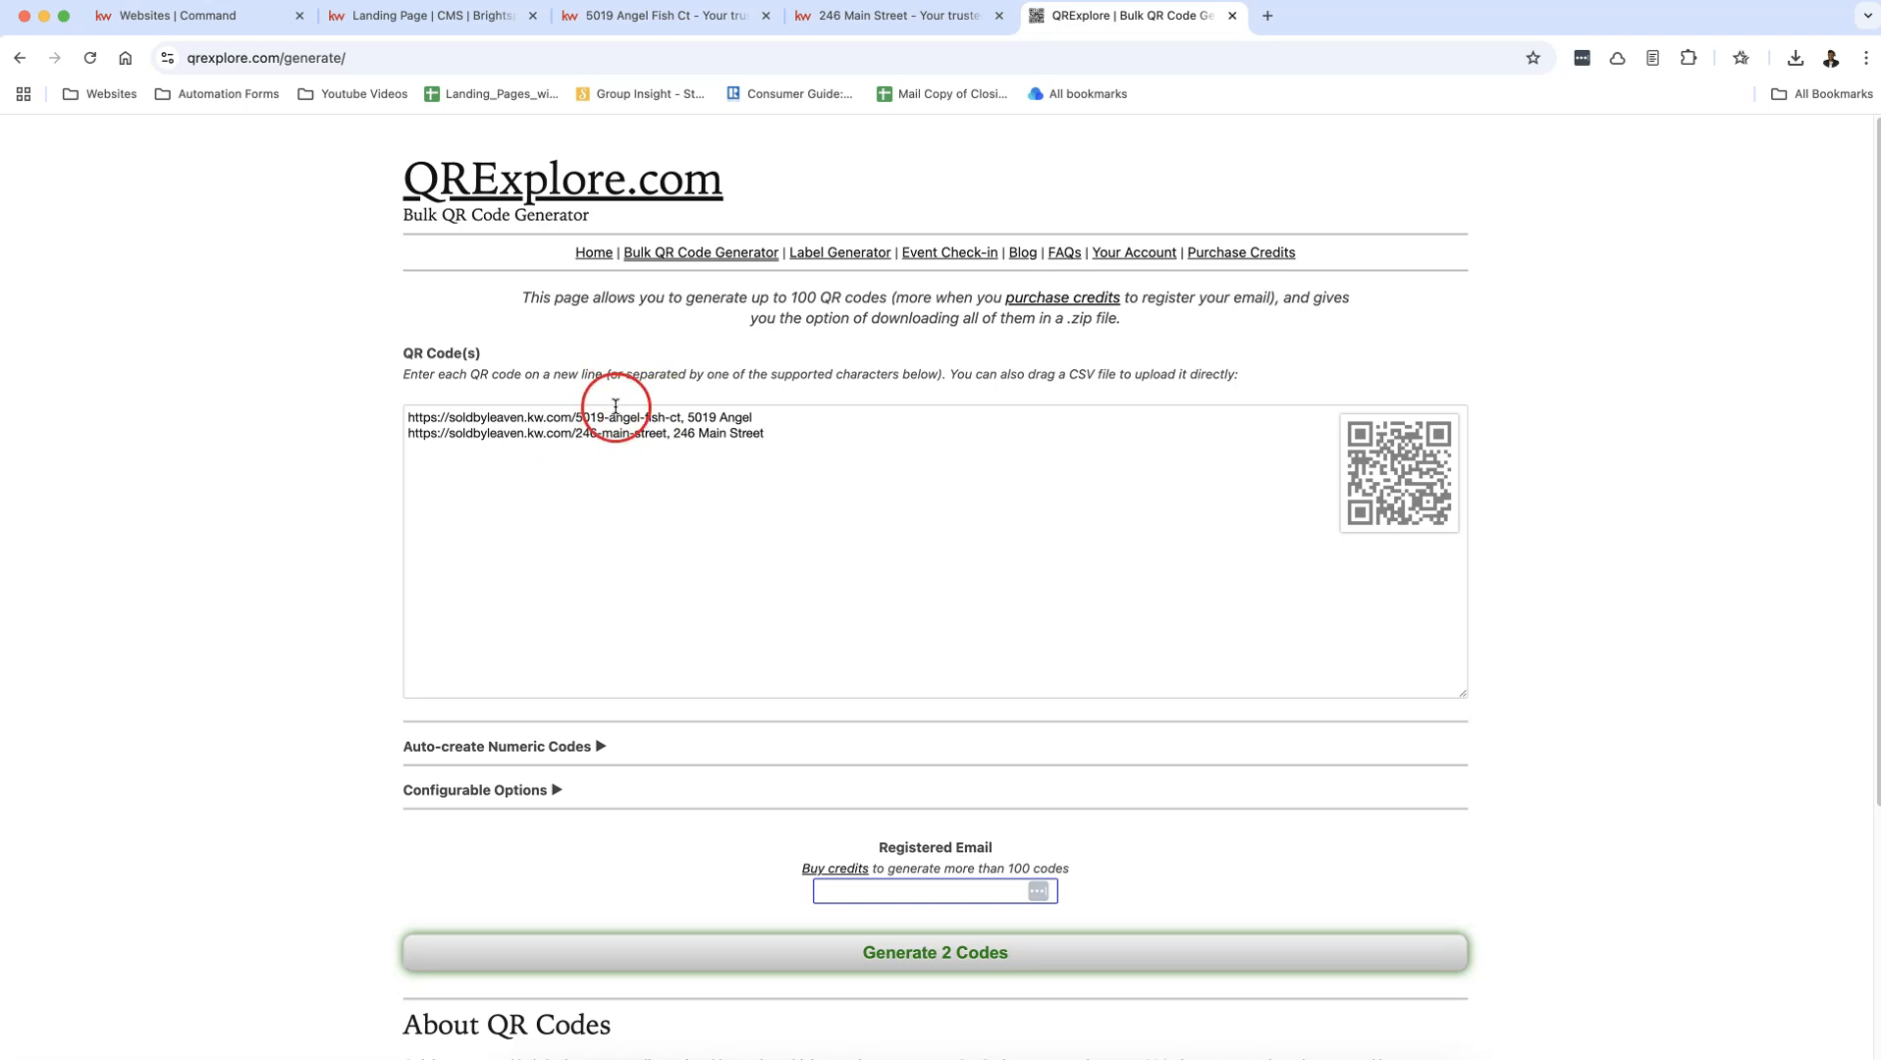
Step: Generate the two QR codes and save them as the zip file GsDw9D in Downloads
{"action": "left_click", "coordinate": [933, 952]}
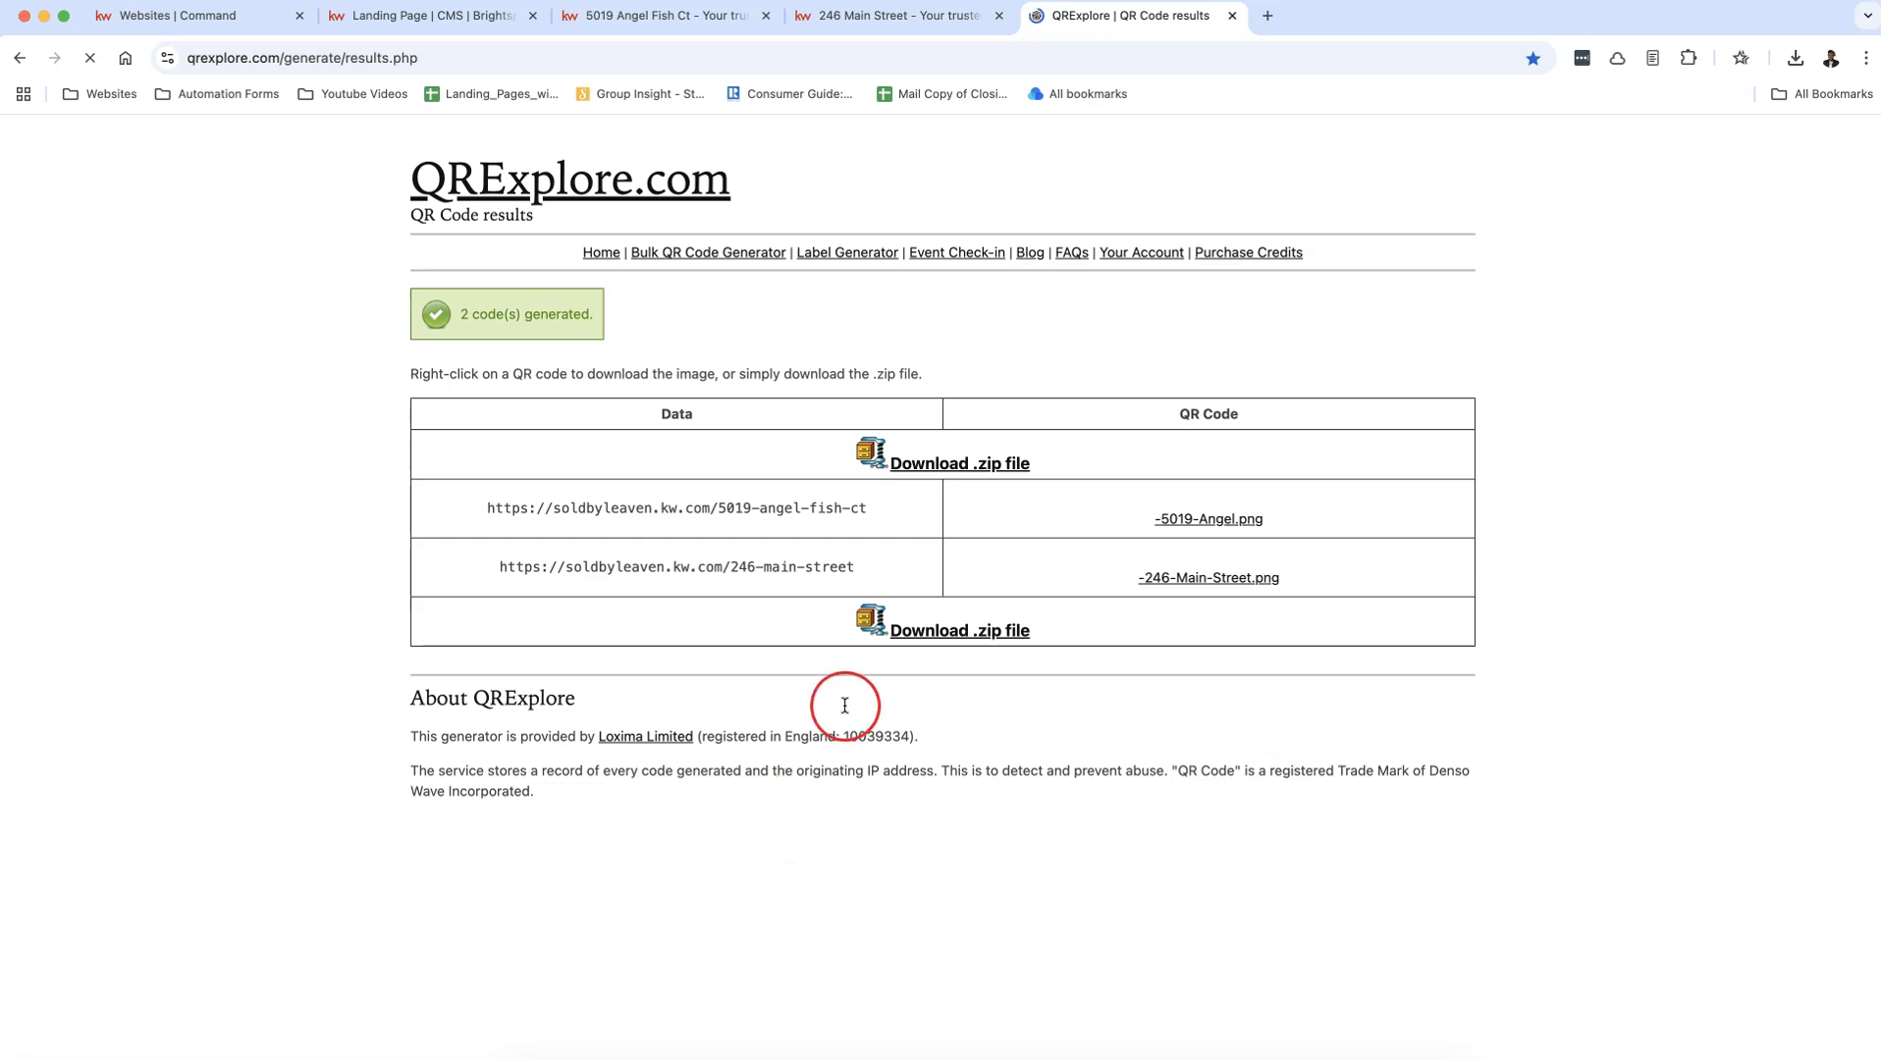
{"action": "left_click", "coordinate": [959, 465]}
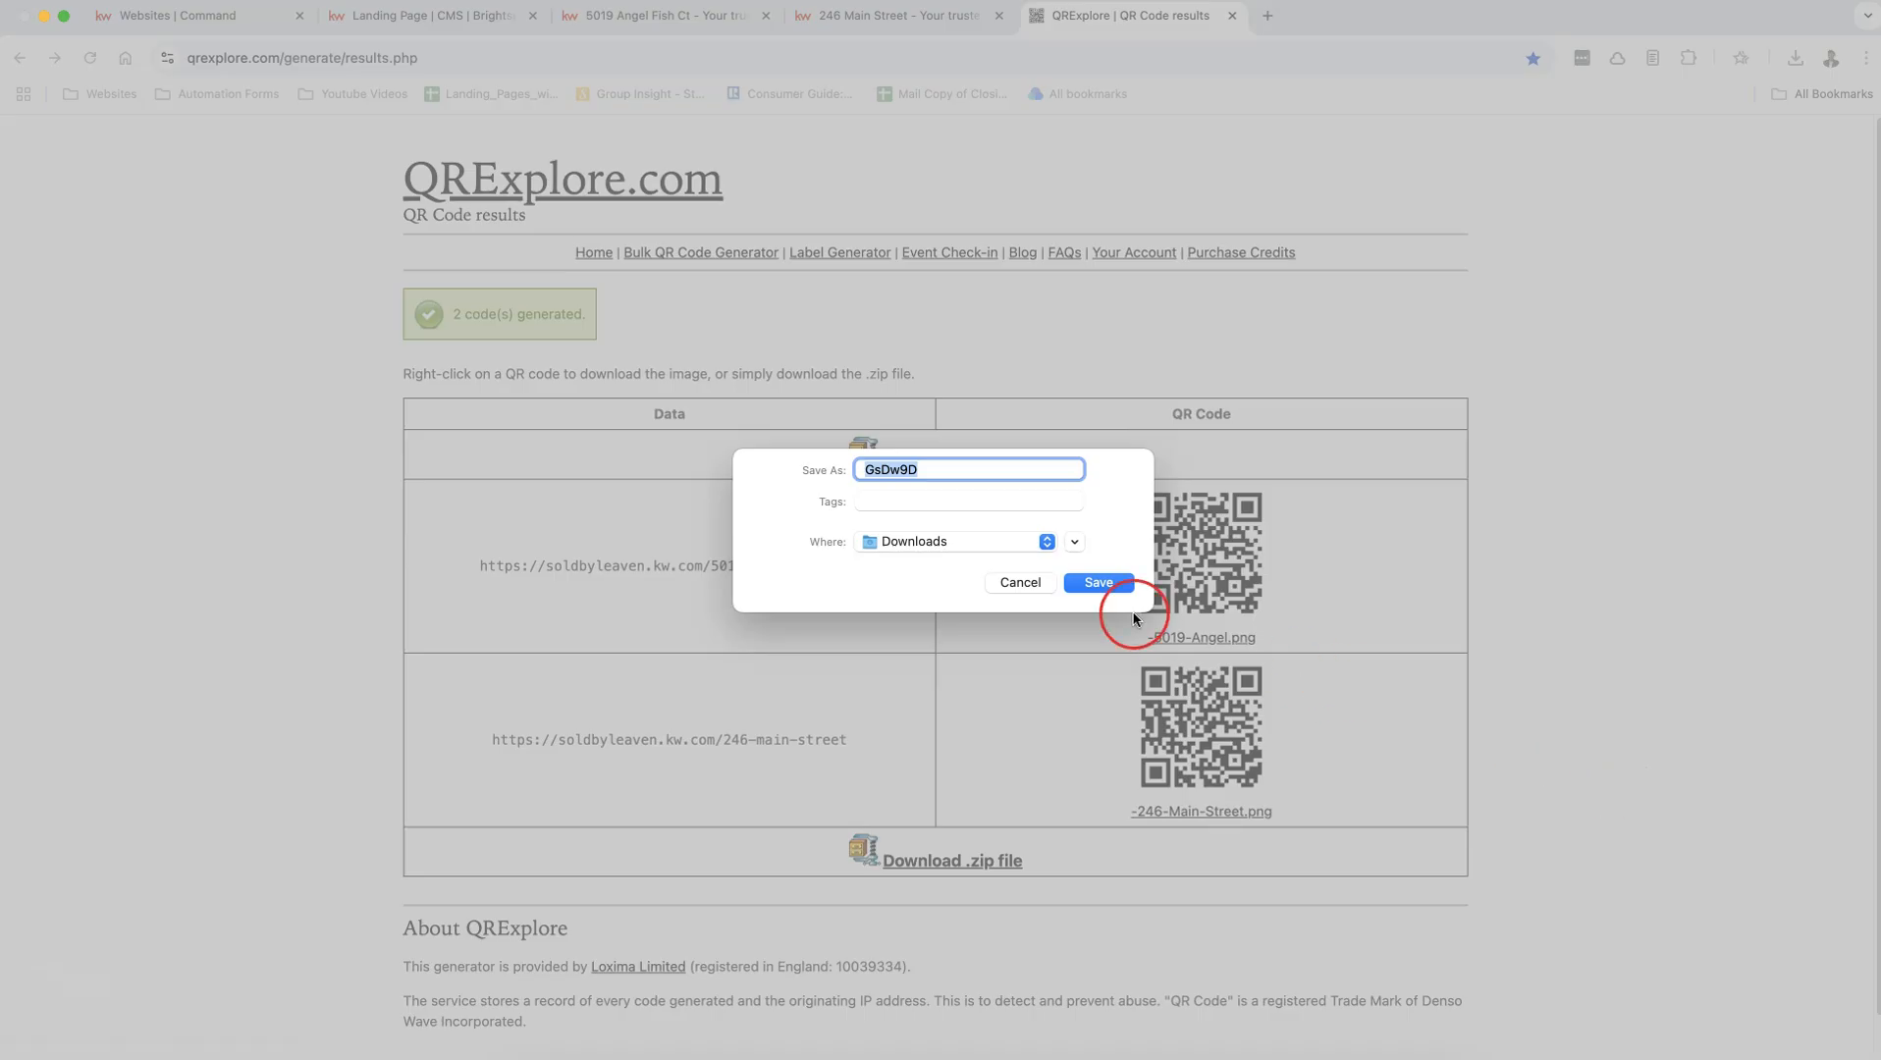
{"action": "left_click", "coordinate": [1098, 578]}
Step: Open the downloaded GsDw9D folder, preview the 246 Main Street QR code image, close the folder and return to the landing page editor
{"action": "left_click", "coordinate": [1626, 115]}
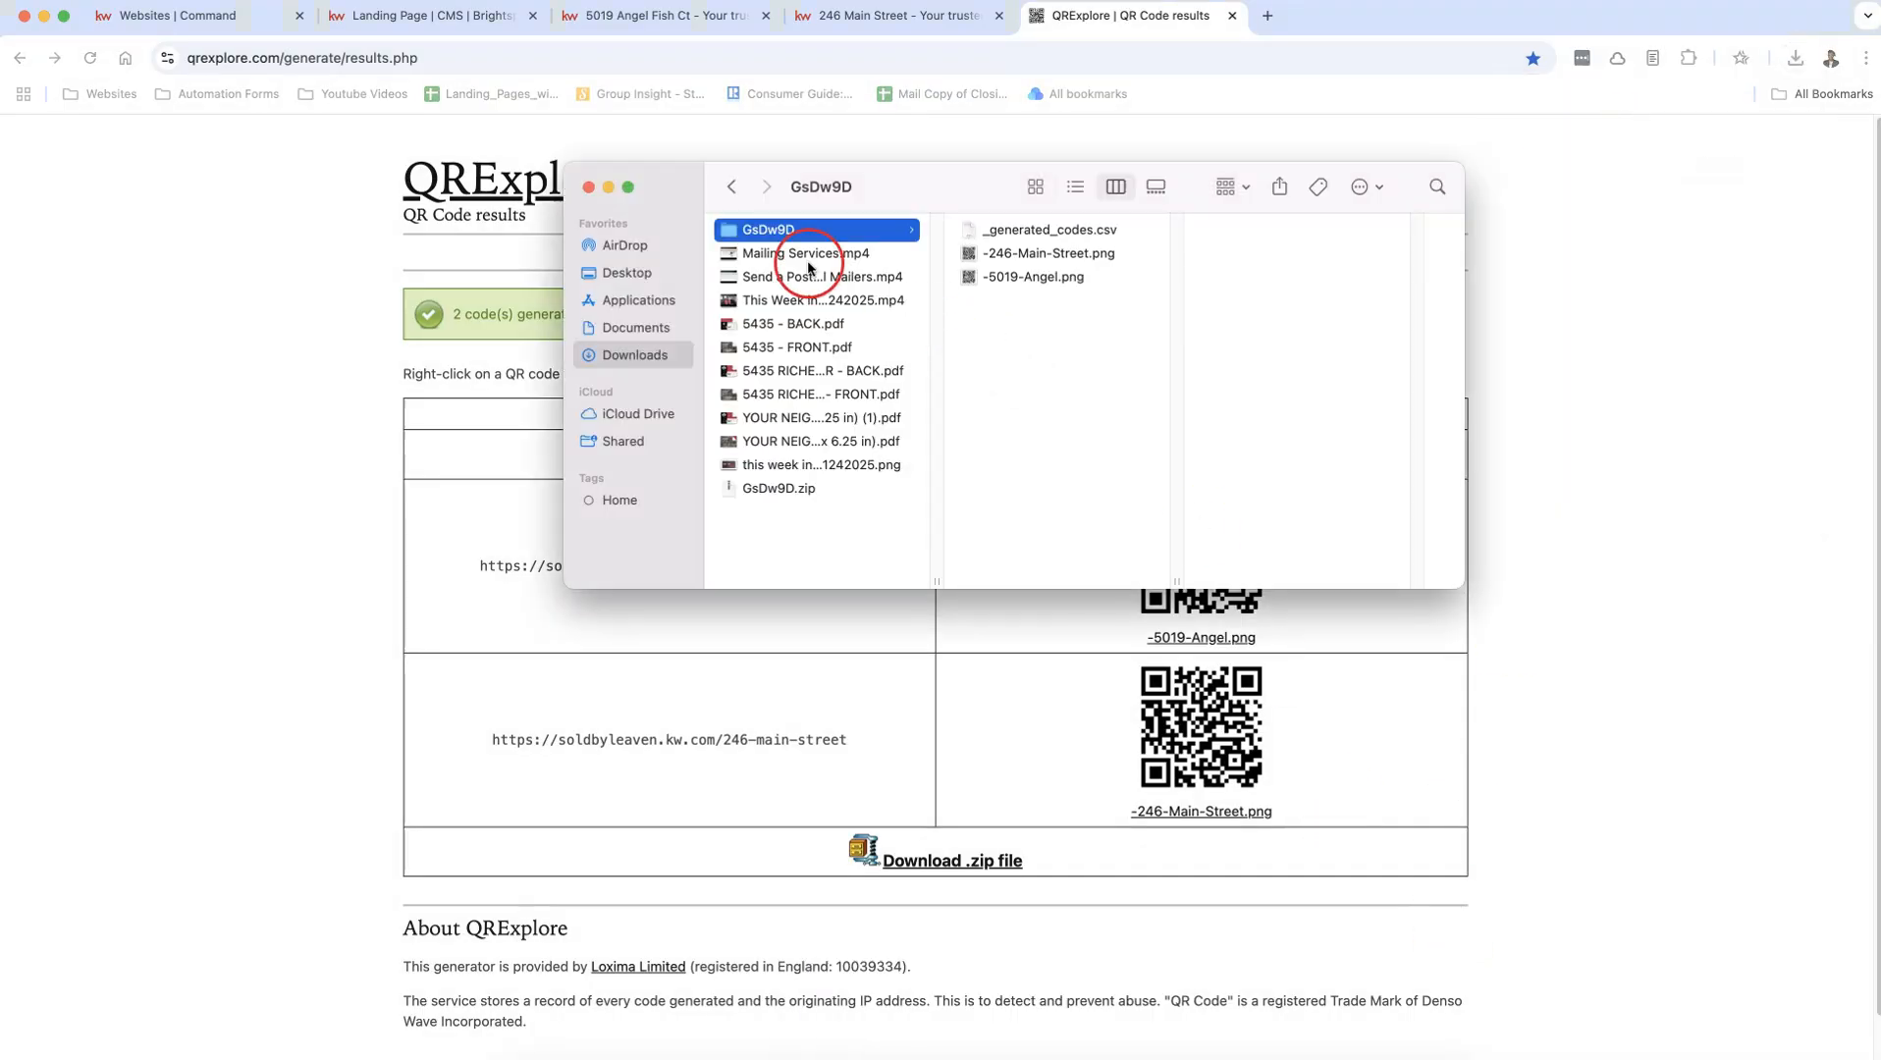
{"action": "left_click", "coordinate": [1019, 257]}
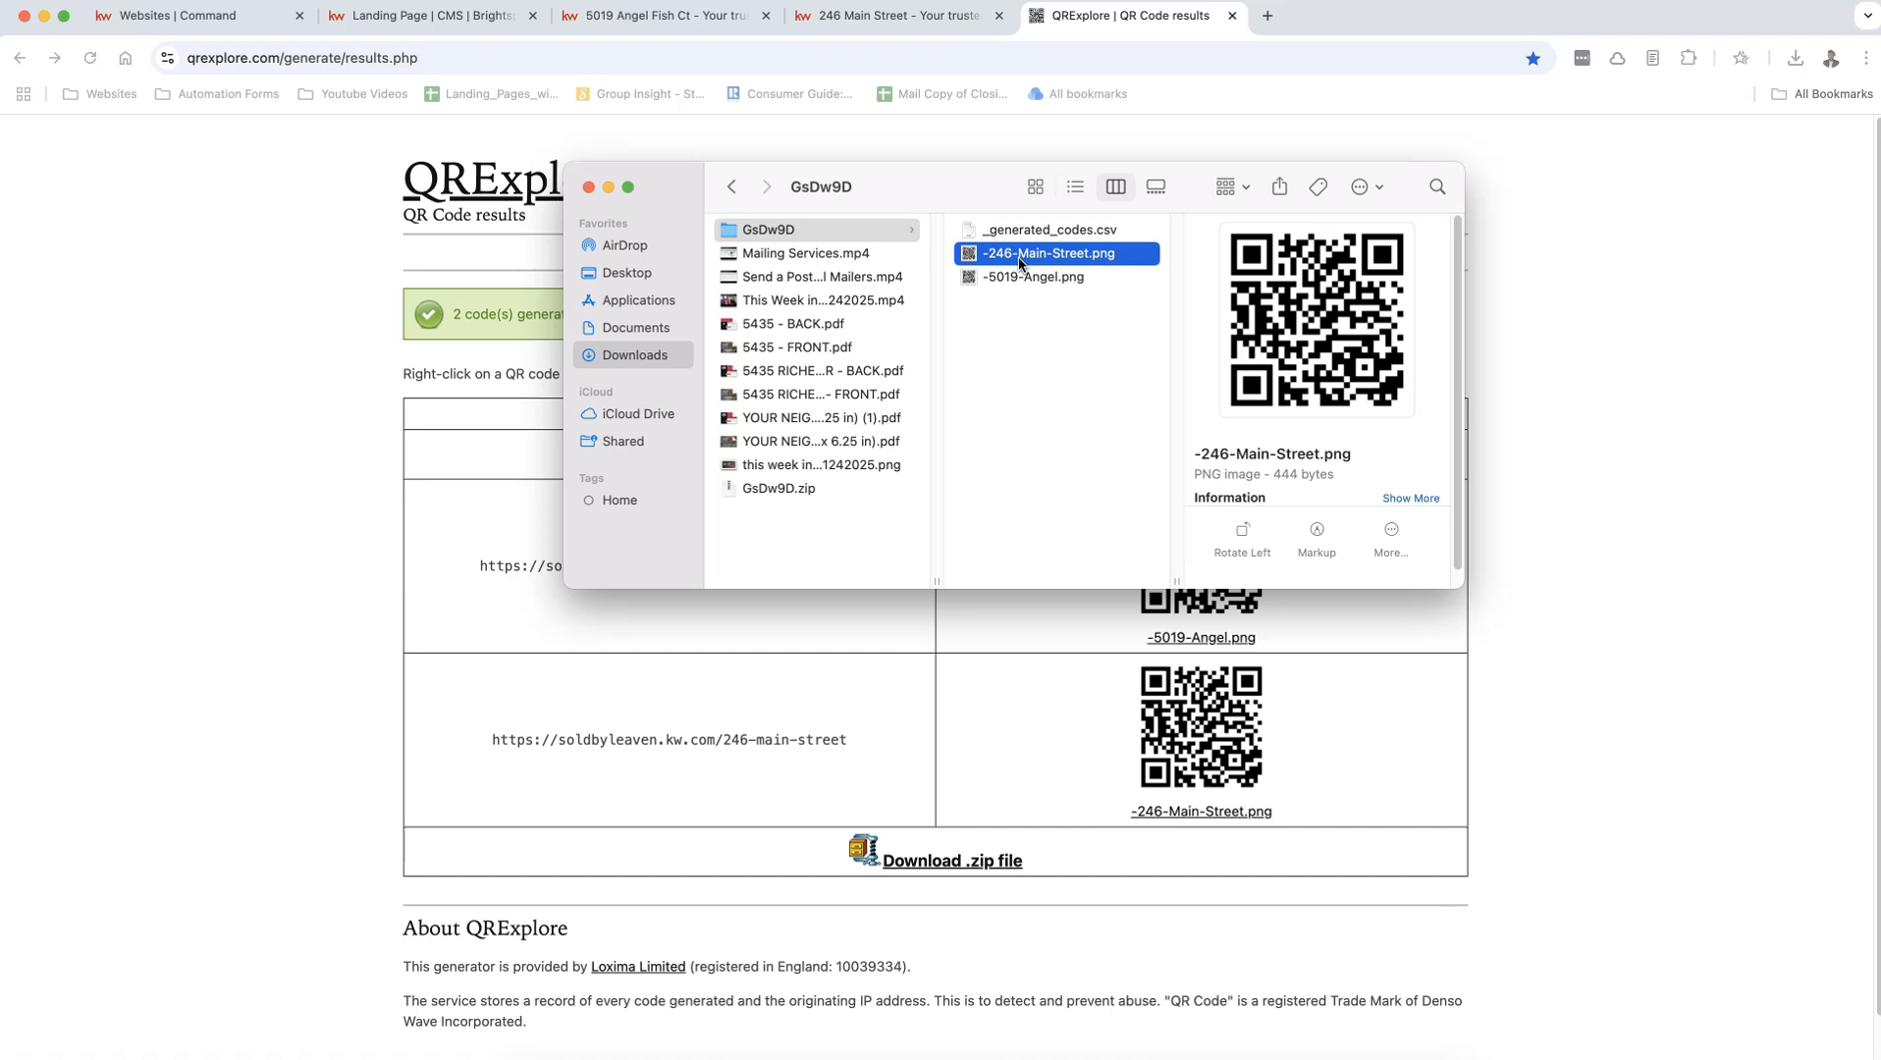
{"action": "left_click", "coordinate": [588, 186]}
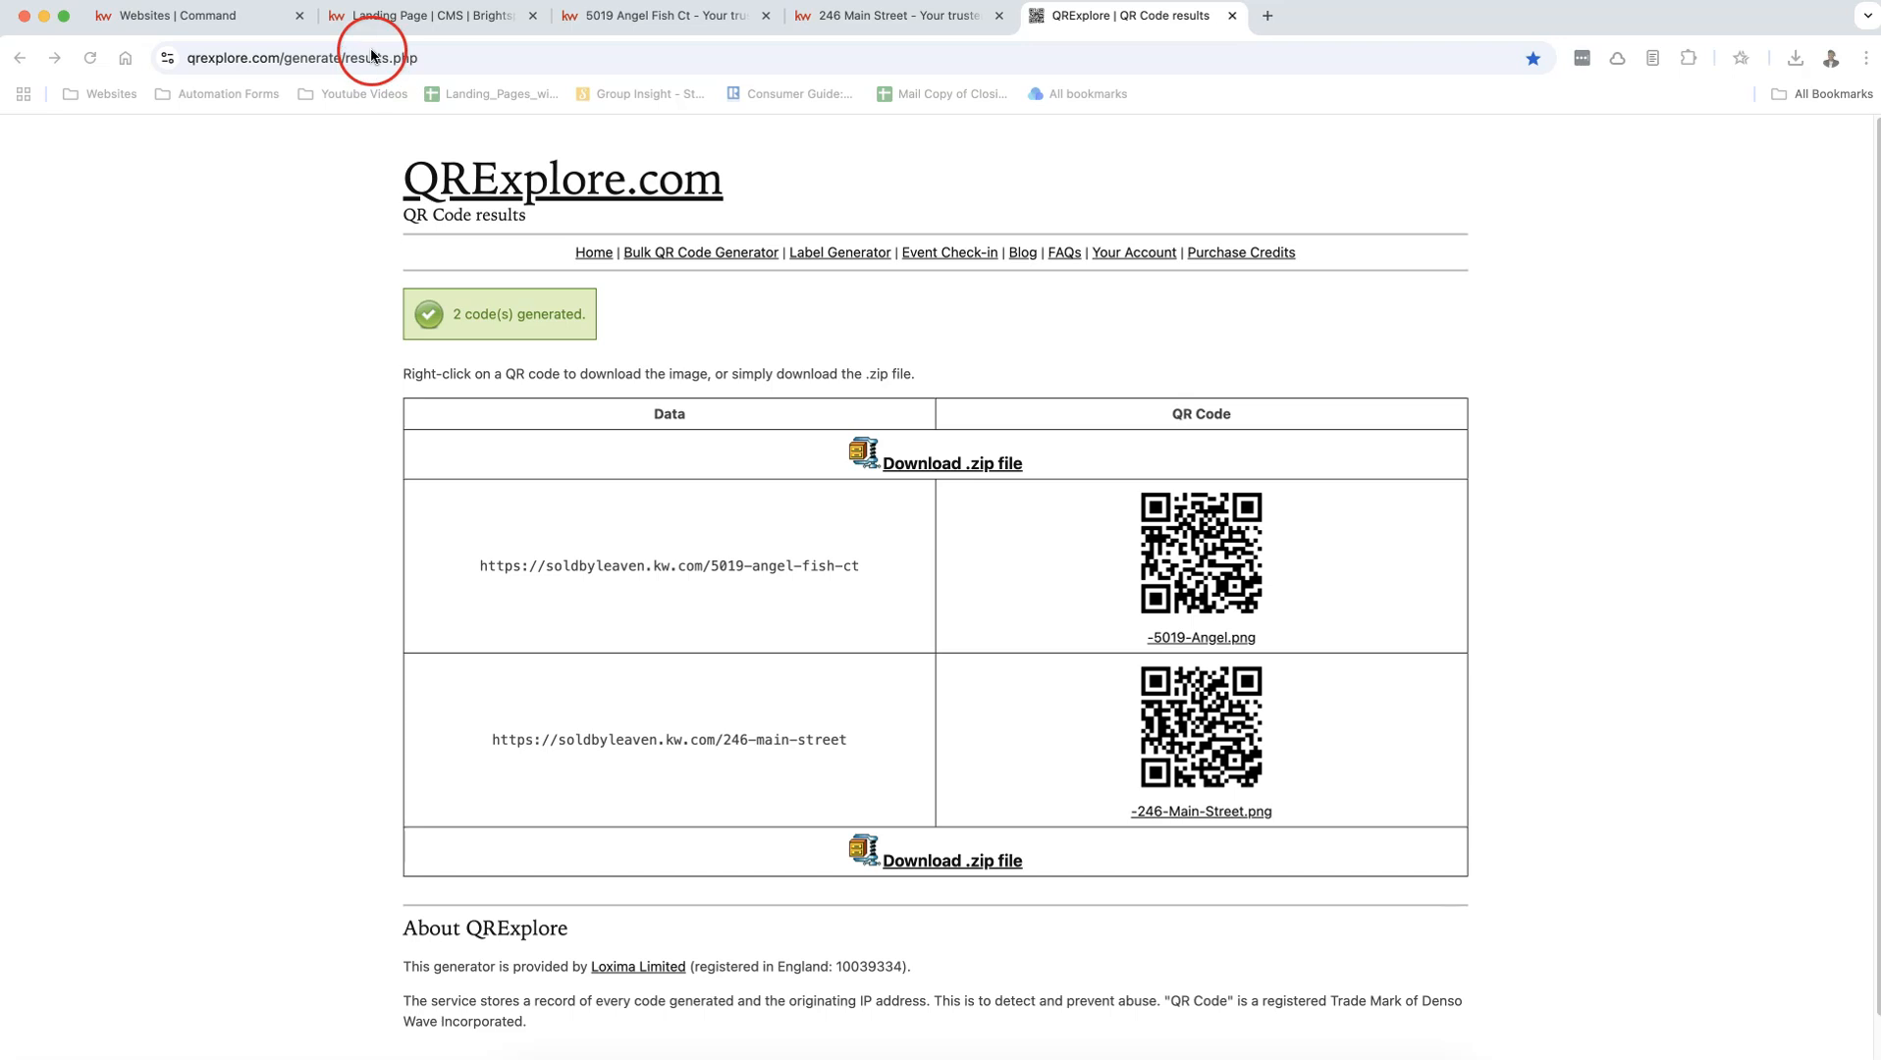
{"action": "left_click", "coordinate": [375, 16]}
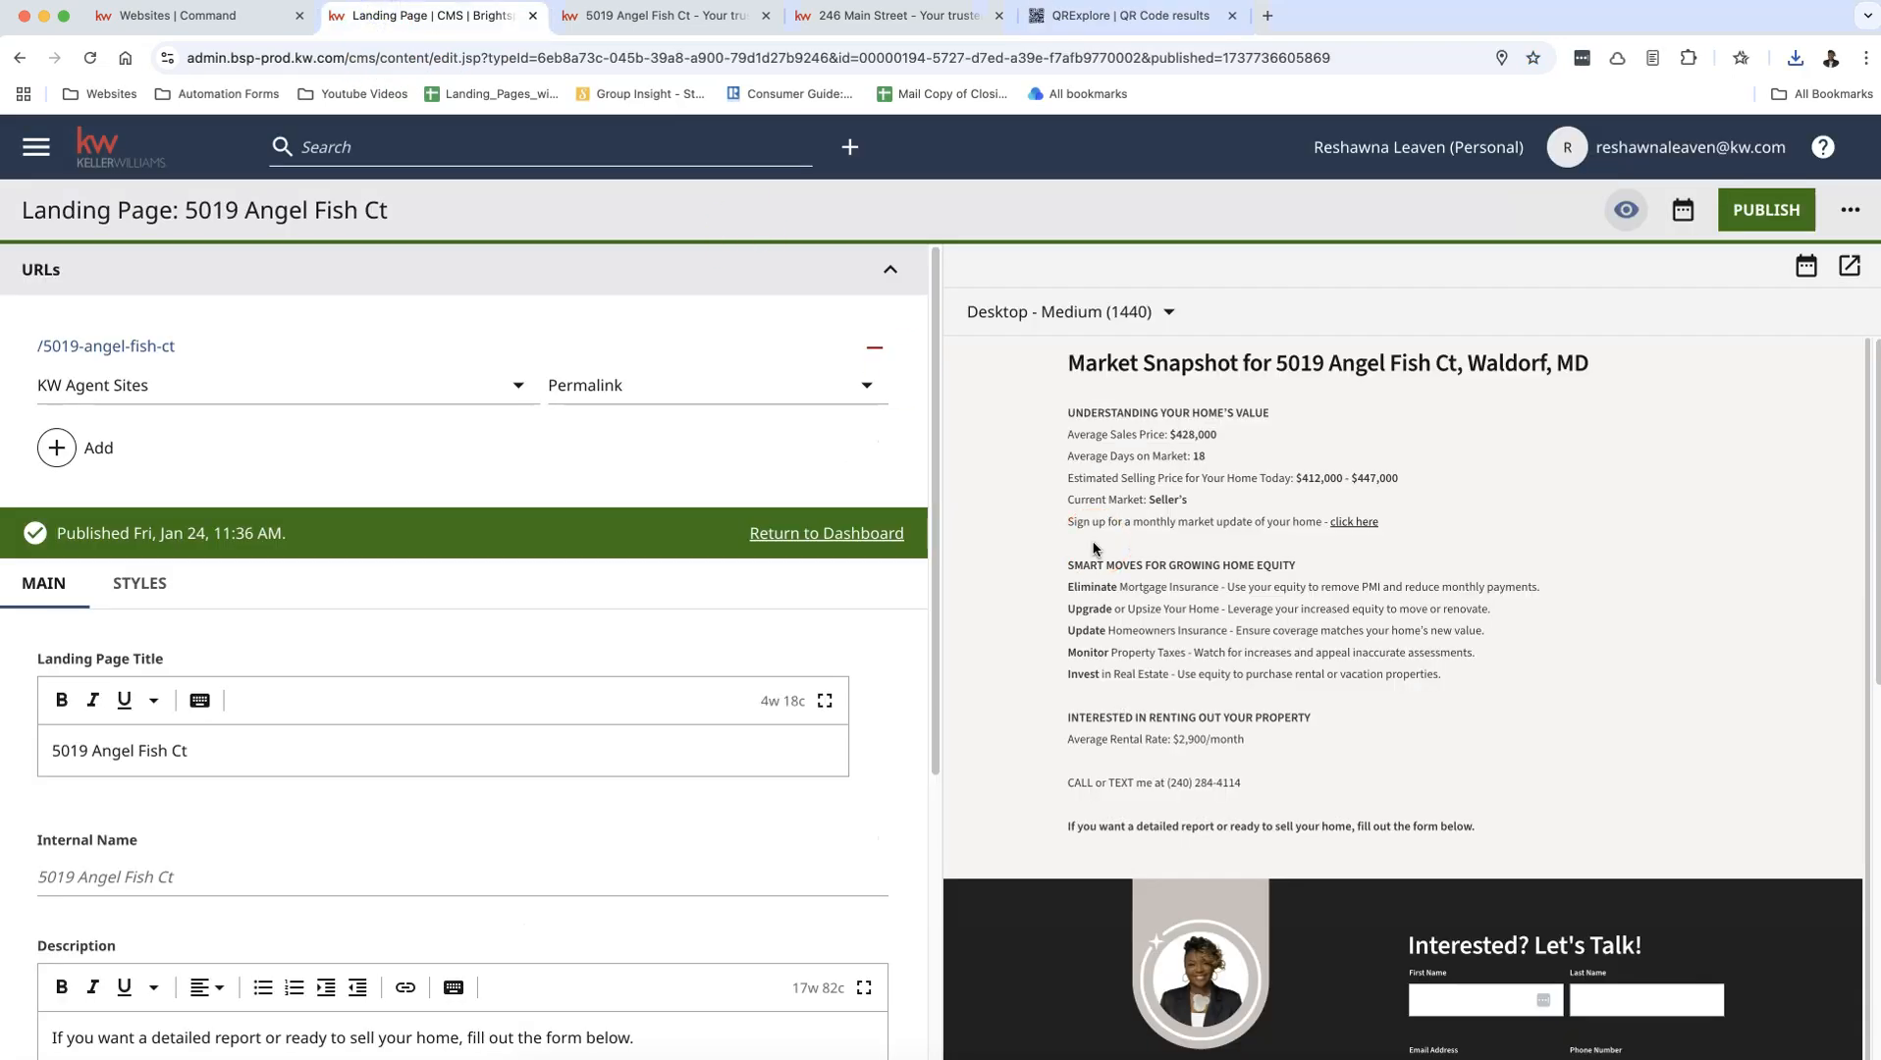